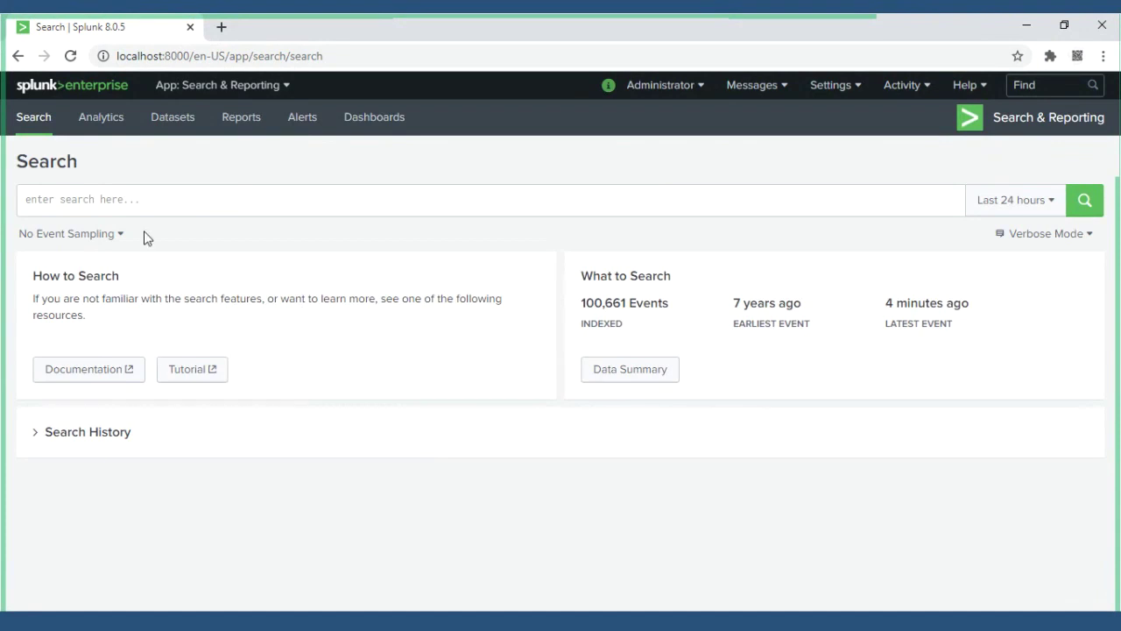
- Run the search index=main and set its time range to All time
click(130, 196)
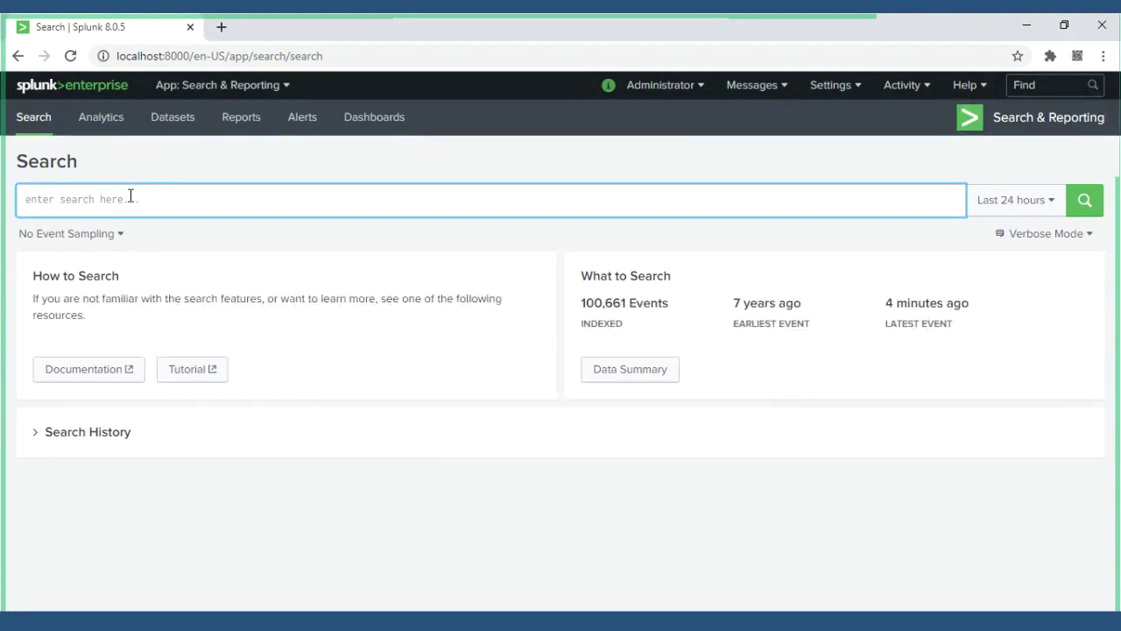
text(index=)
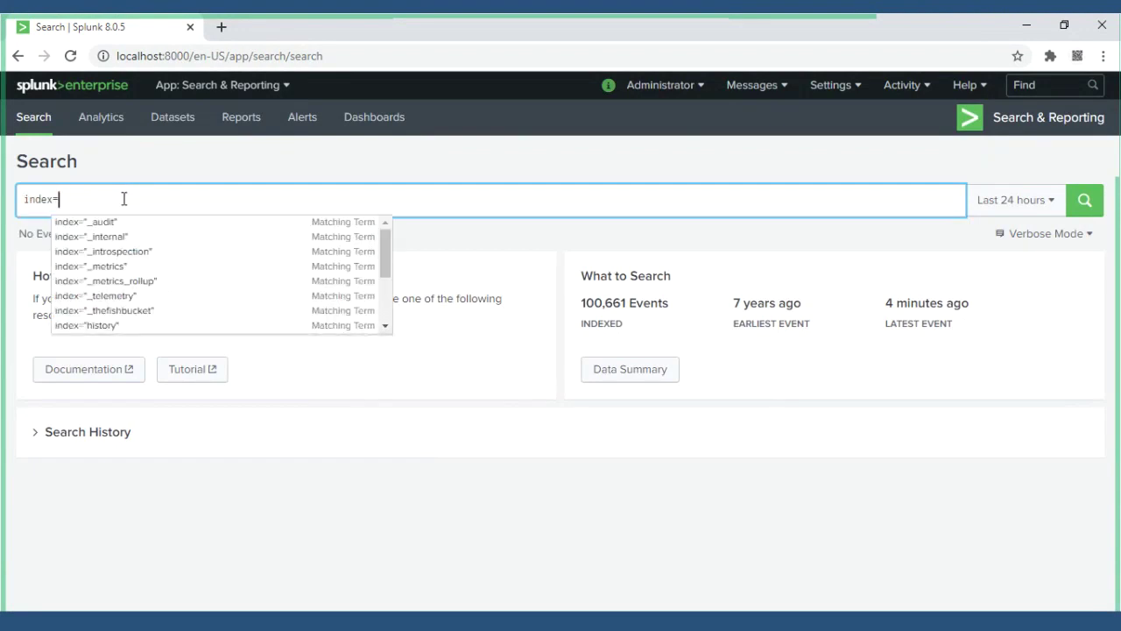
text(main)
key(Return)
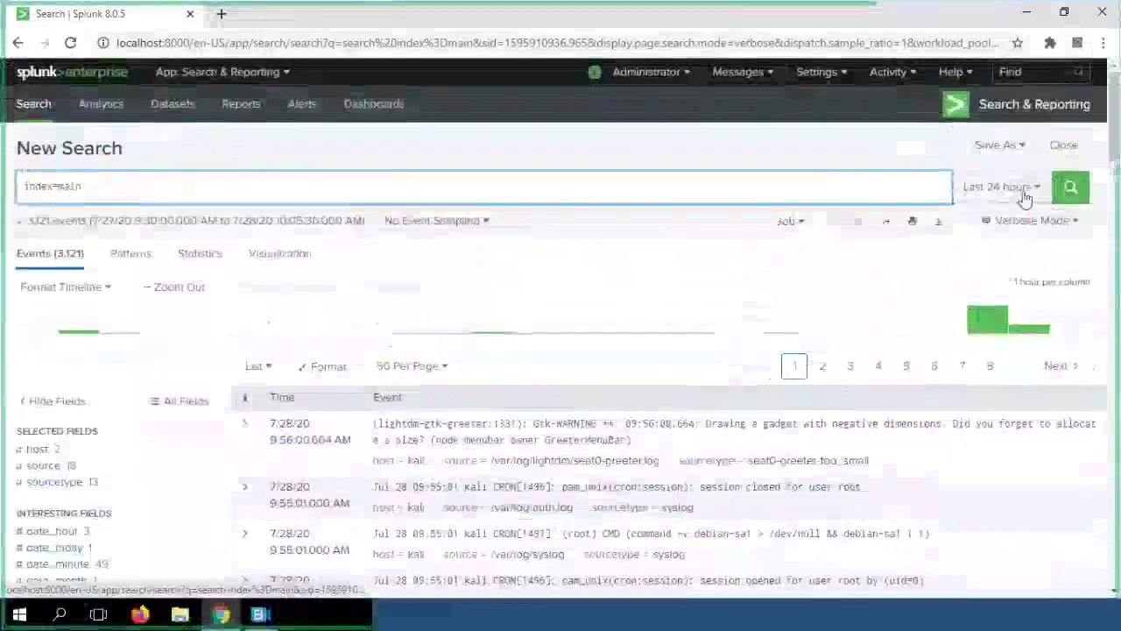
click(1016, 187)
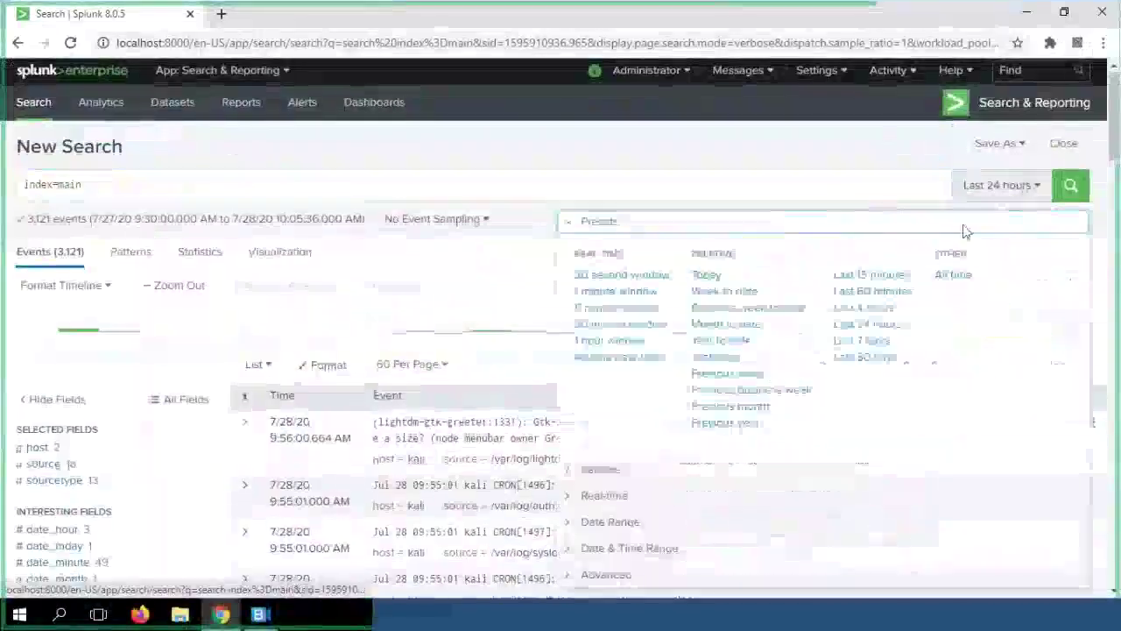
click(954, 274)
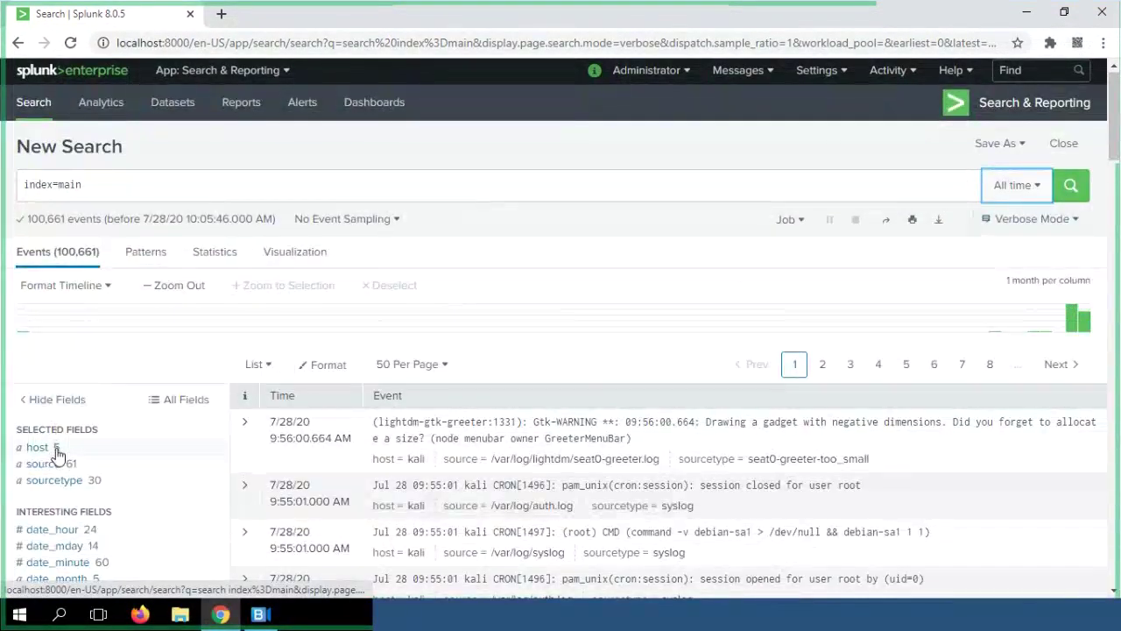
- Examine the values of the host field in the index=main results, and close the field summary
click(54, 448)
scroll(368, 469, down, 2)
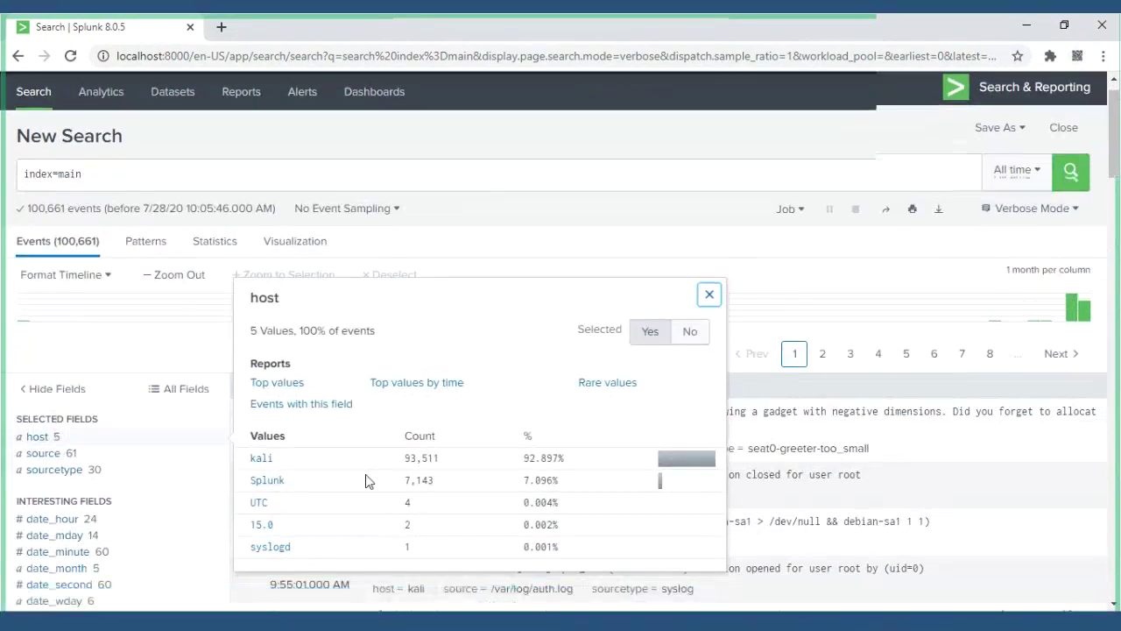
scroll(368, 481, down, 1)
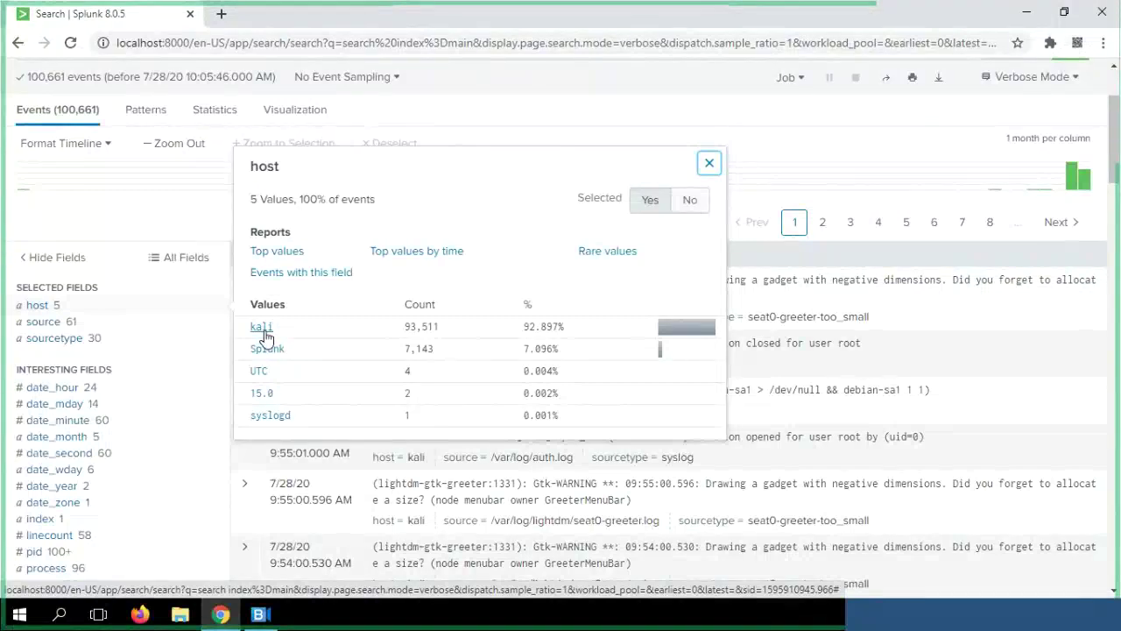
click(504, 125)
- Change the query to index=* and run it to search all indexes
scroll(504, 139, up, 2)
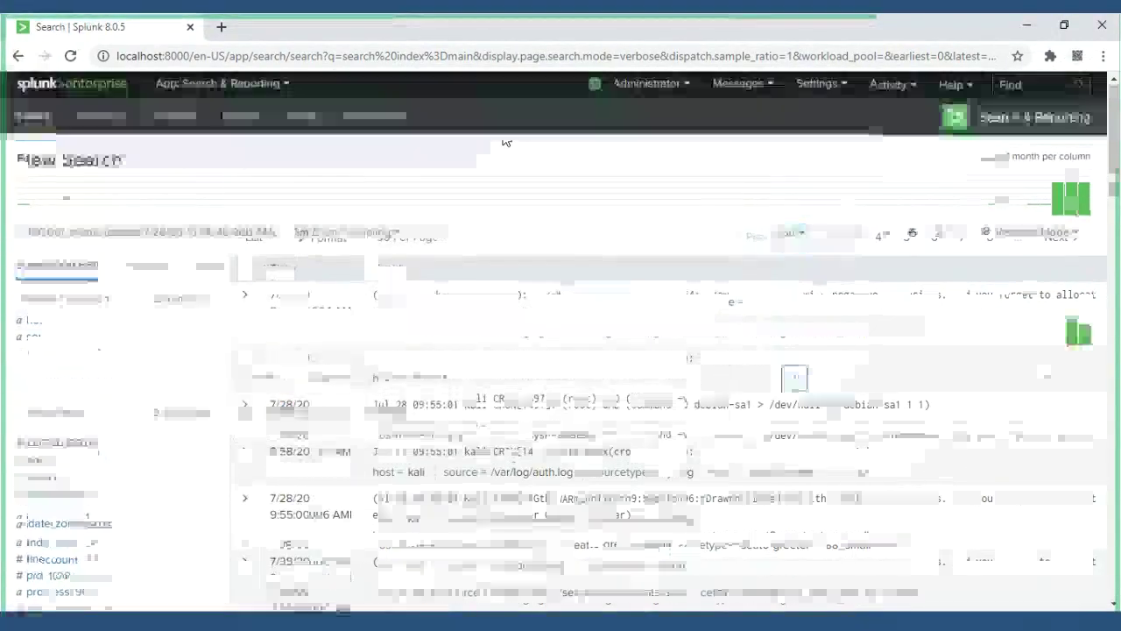
double_click(67, 200)
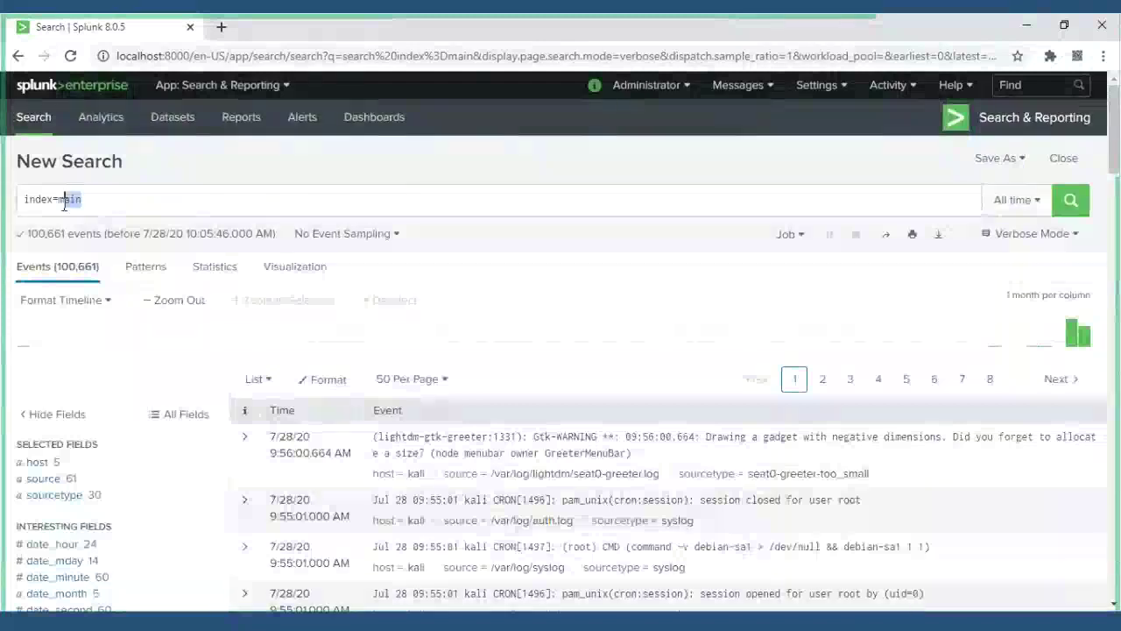
key(BackSpace)
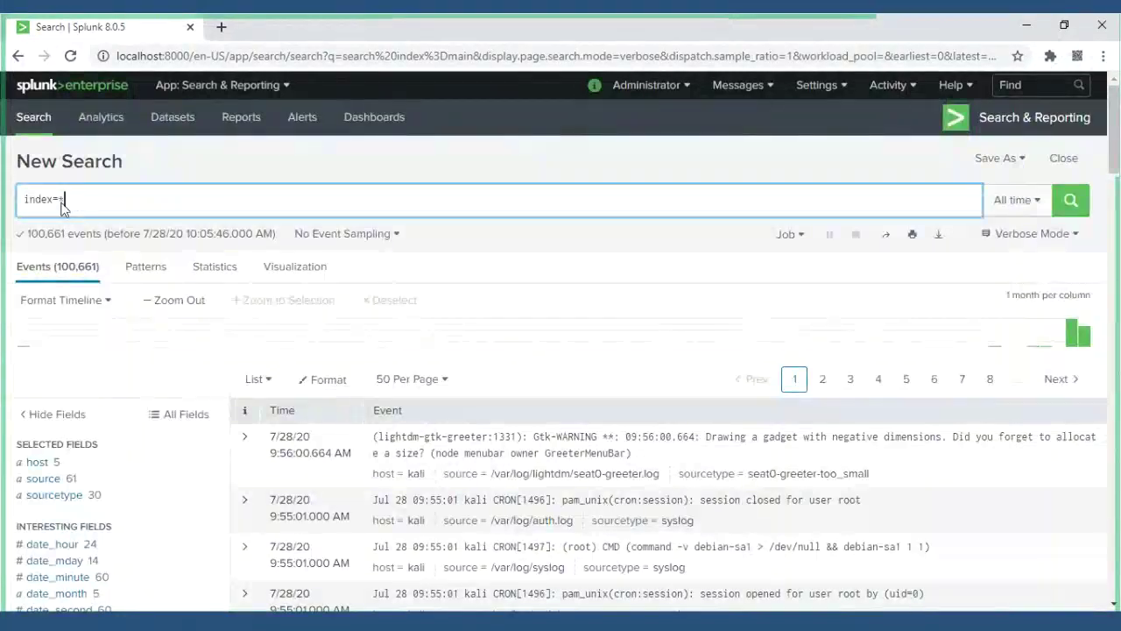
text(*)
key(Return)
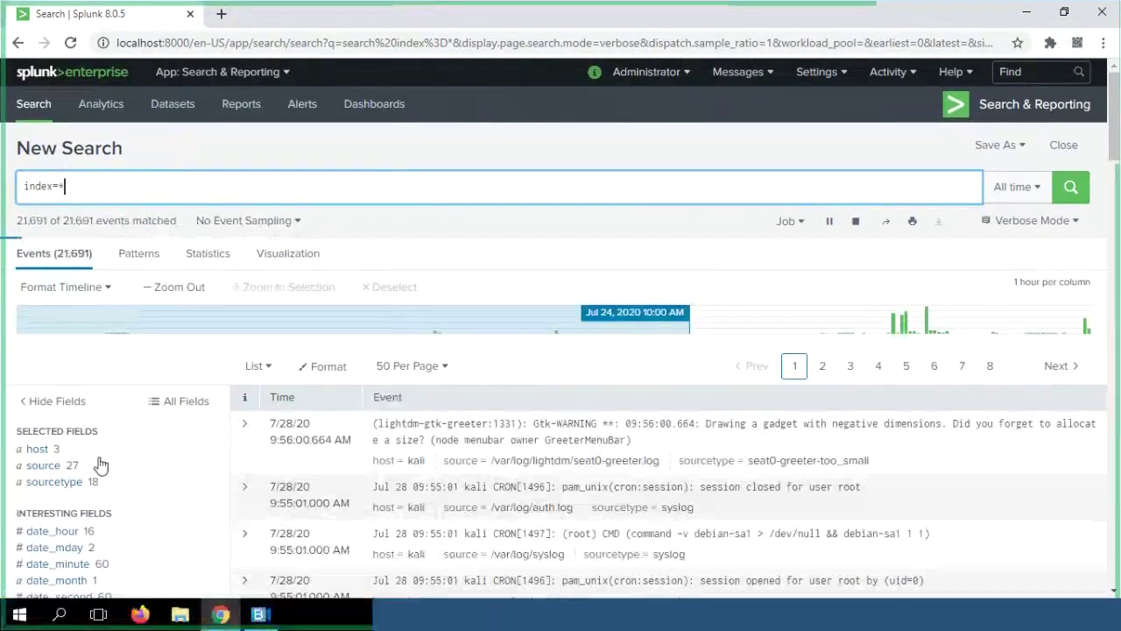
- Examine the values of the host field across all indexes, and return to the query
scroll(94, 480, down, 1)
click(43, 312)
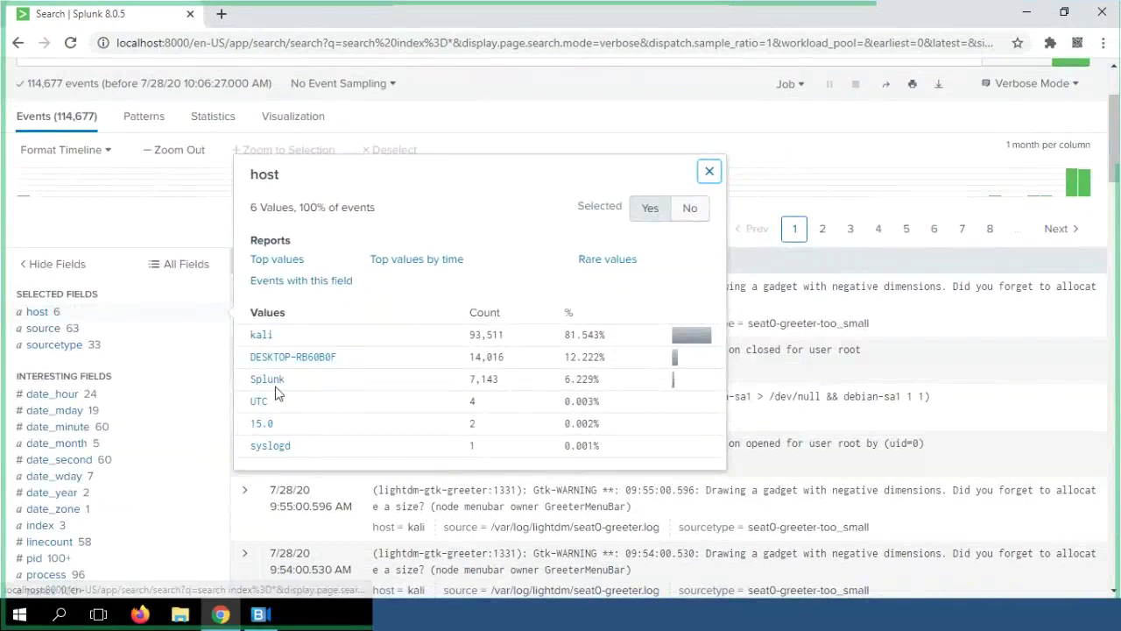
scroll(108, 318, up, 2)
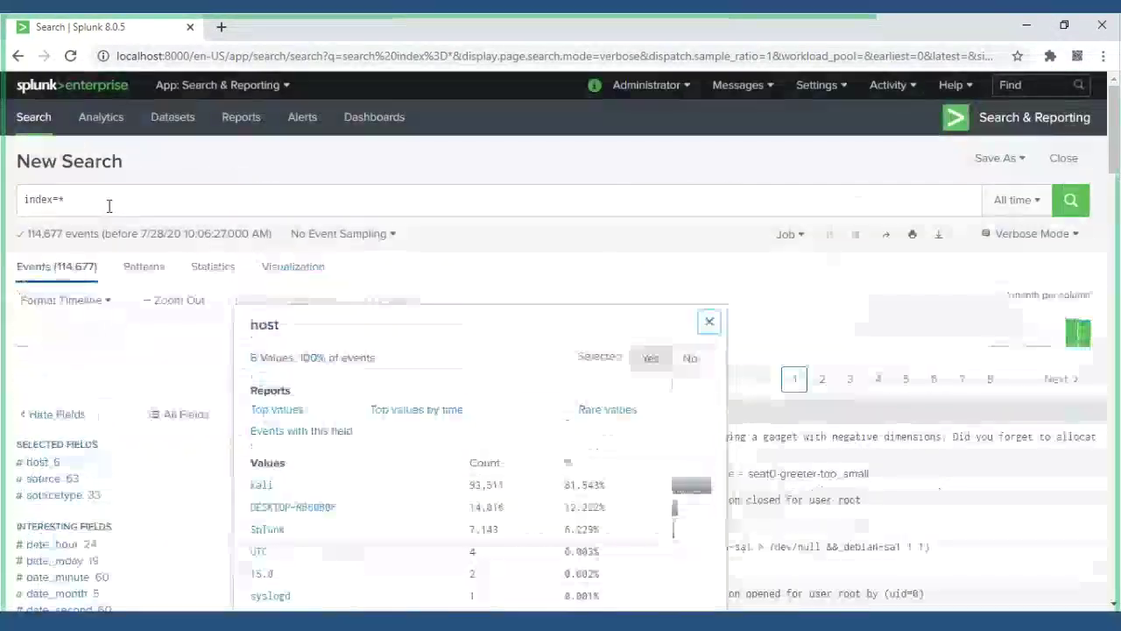
click(109, 192)
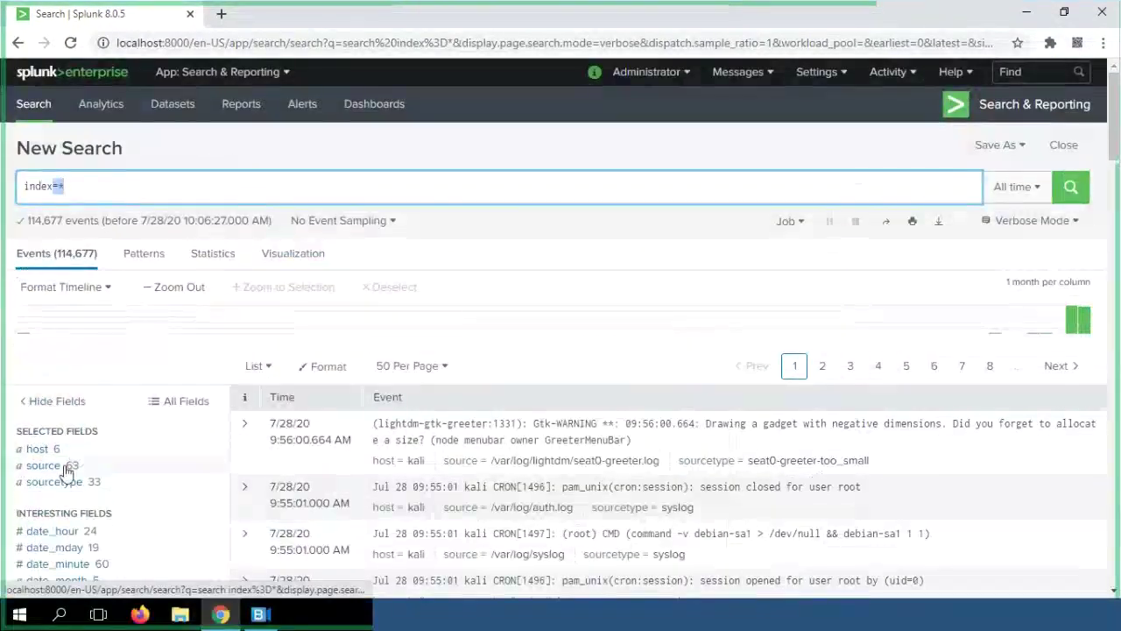
- Examine the top 10 values of the source field, and close the field summary
click(67, 470)
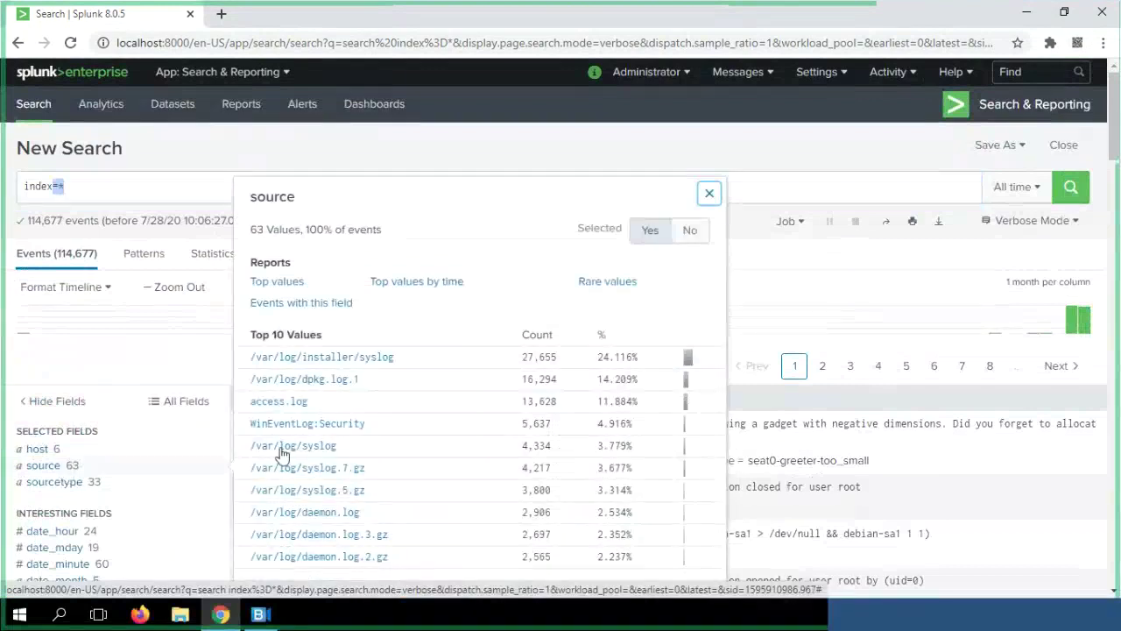
scroll(313, 381, down, 2)
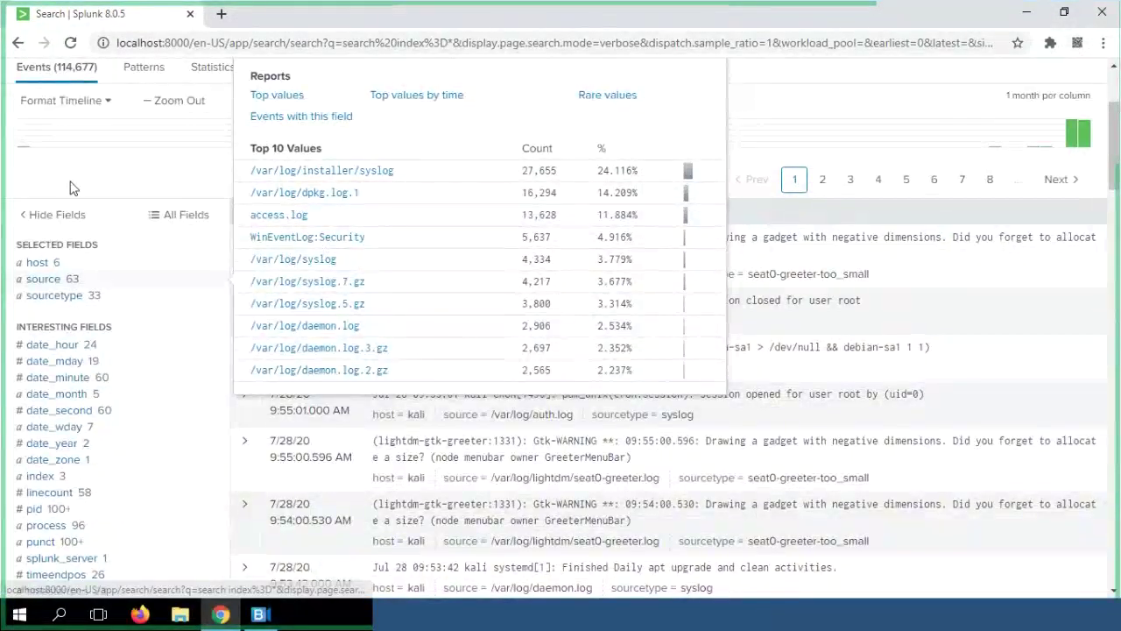
click(72, 187)
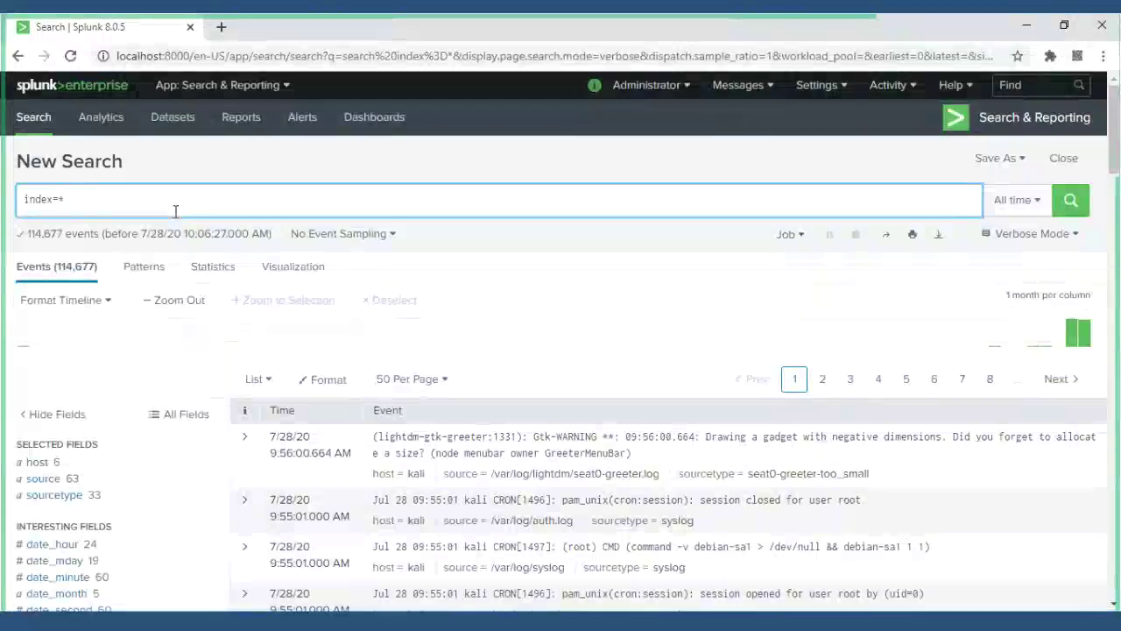
- Replace the wildcard in the query with main and run the index=main search again
click(176, 211)
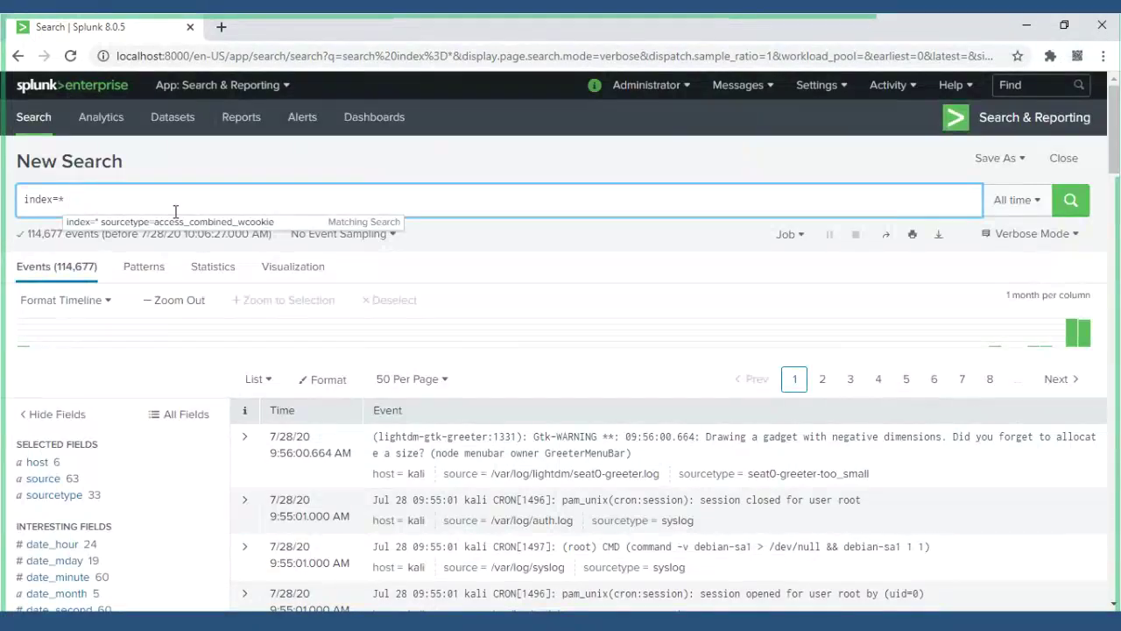
scroll(125, 430, down, 5)
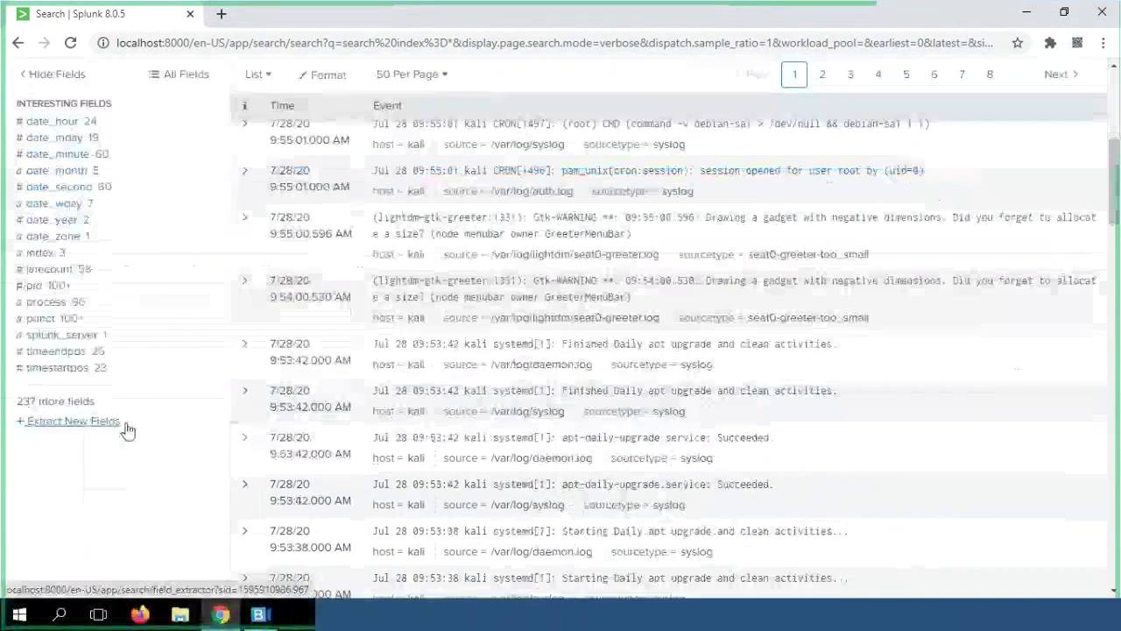
scroll(88, 301, up, 3)
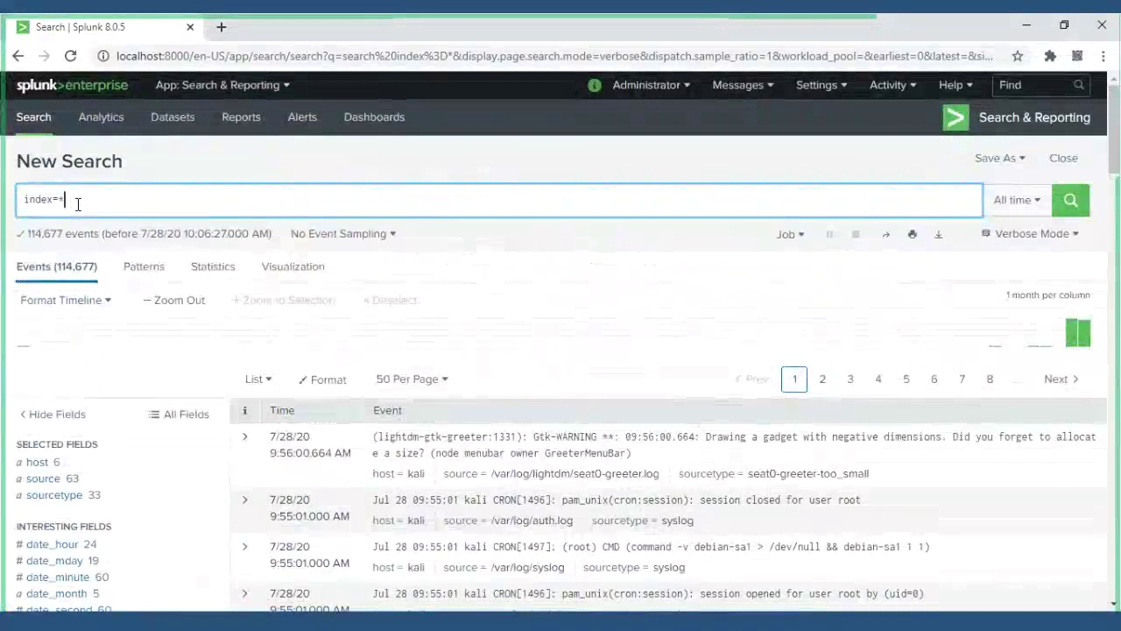
key(BackSpace)
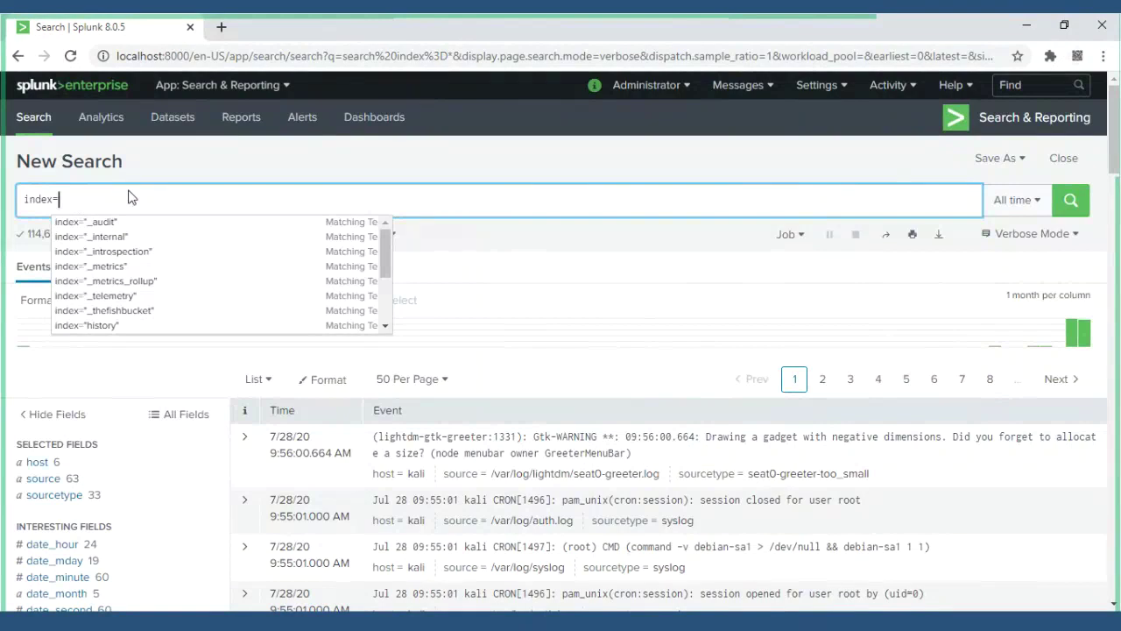
text(main)
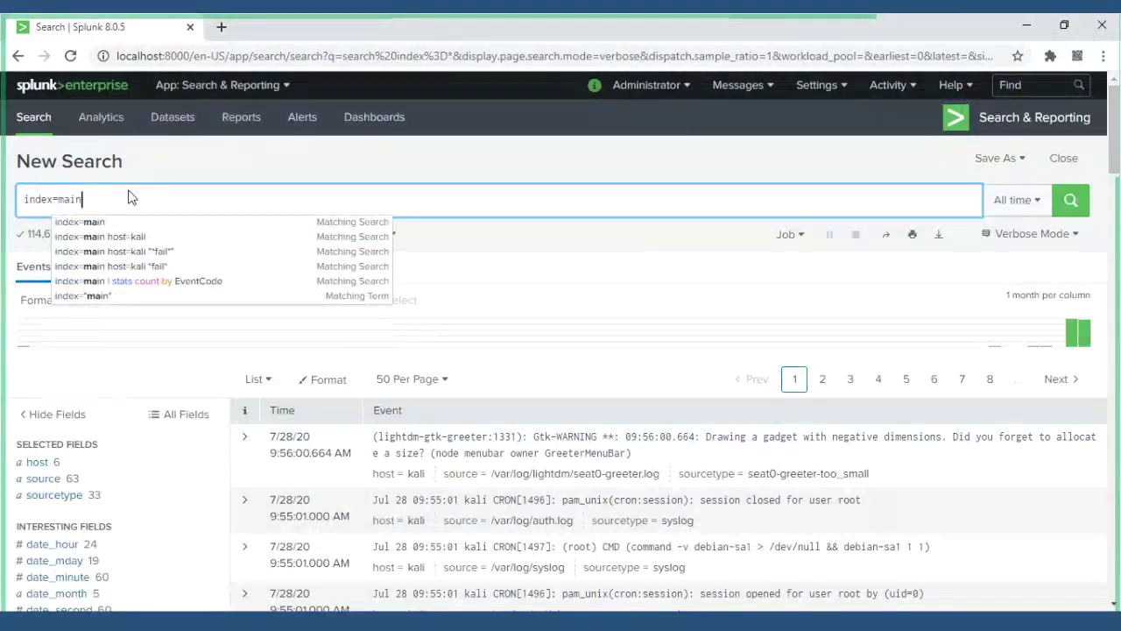
key(Return)
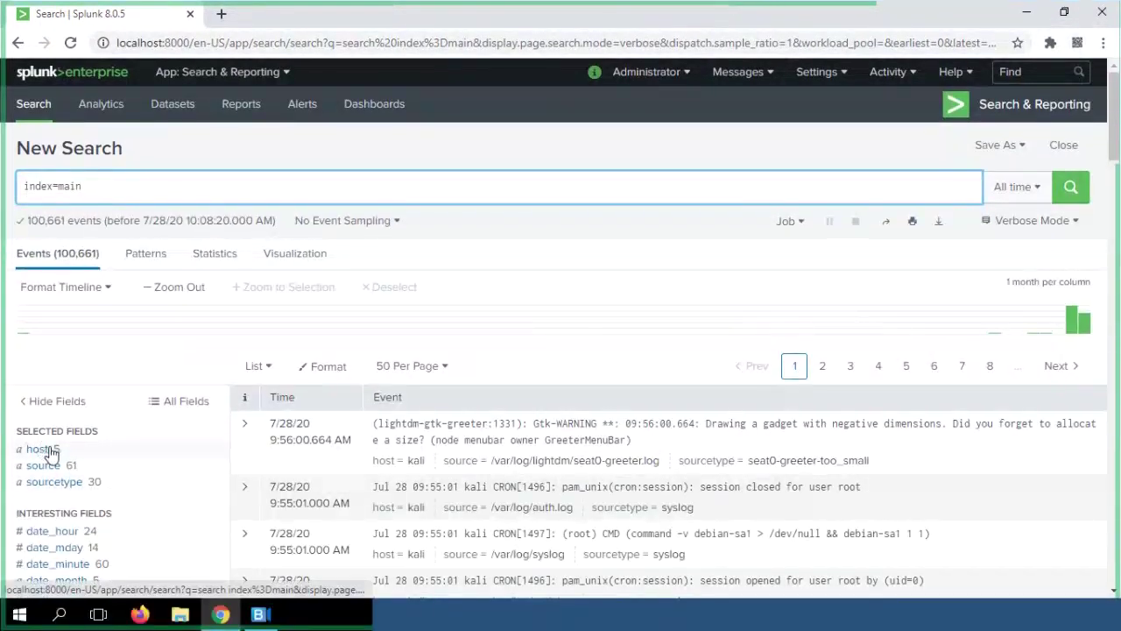
- Narrow the index=main search to the host Splunk using the host field's values
click(39, 448)
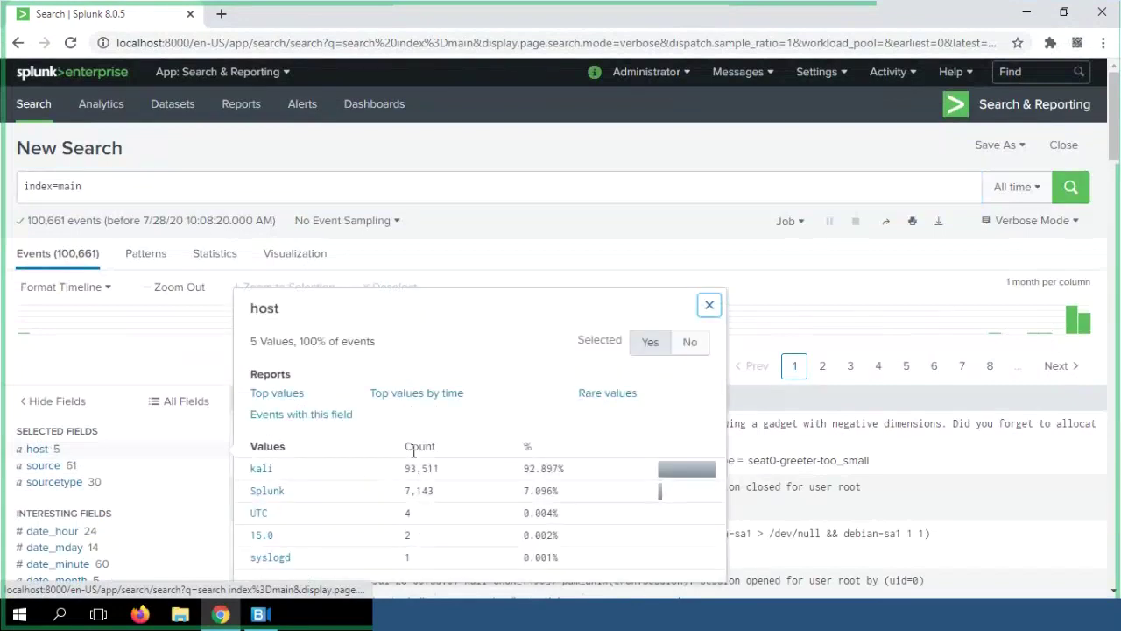
scroll(414, 452, down, 3)
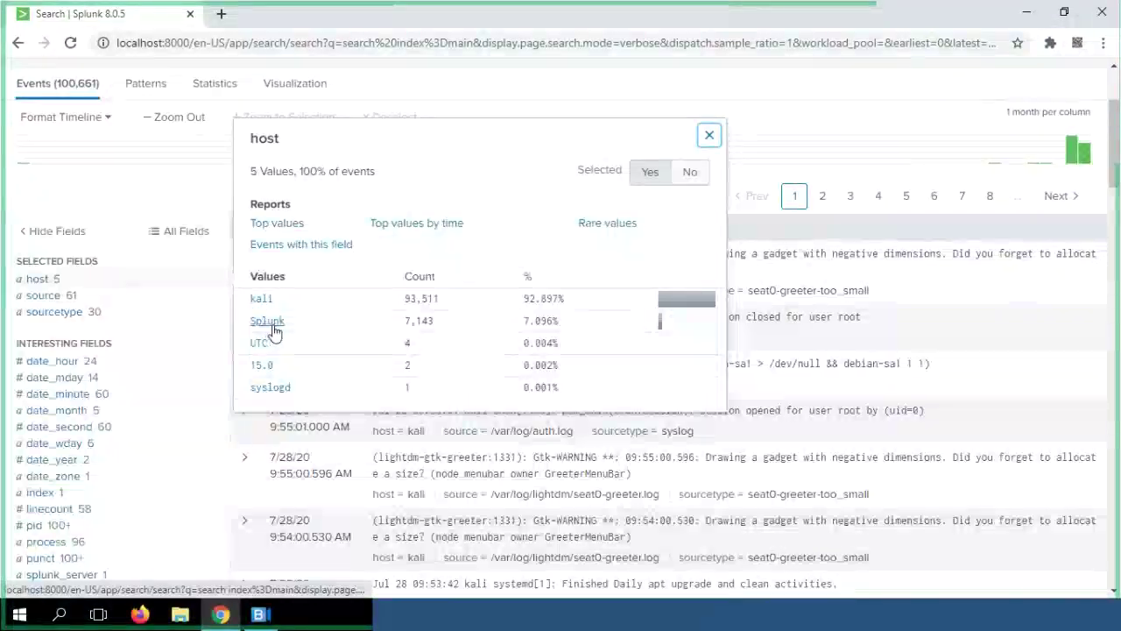
click(273, 329)
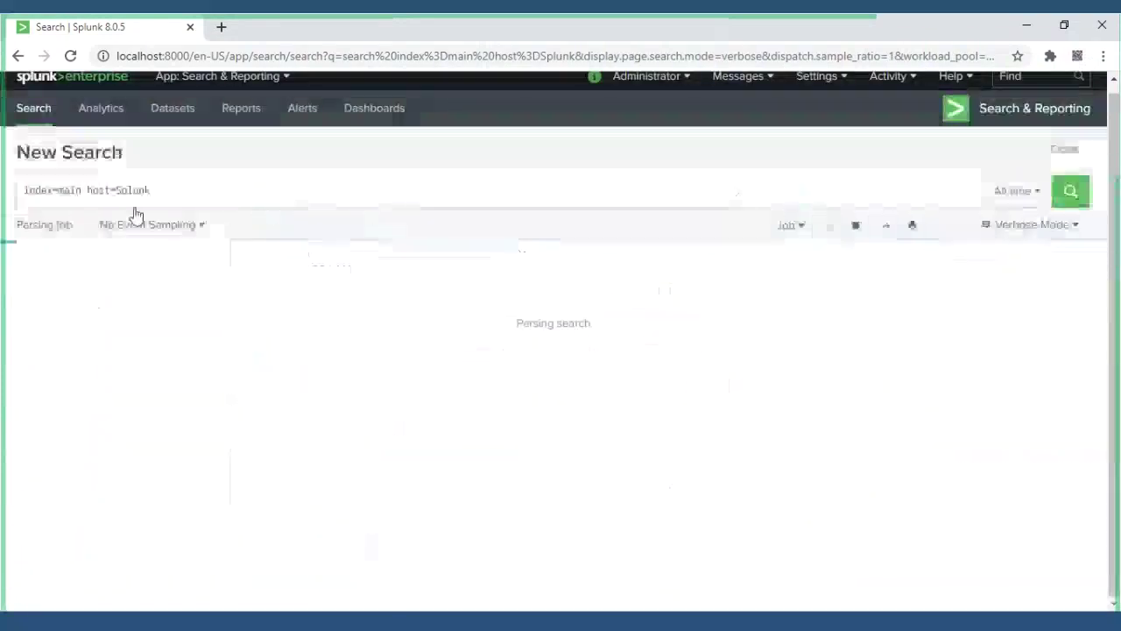
drag(160, 193, 88, 196)
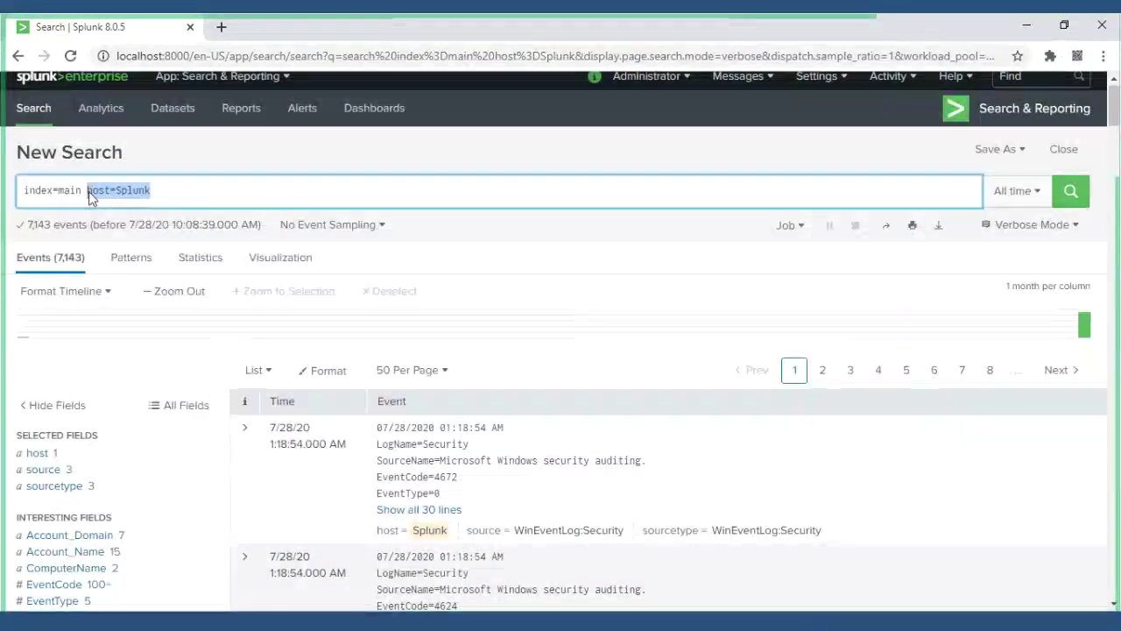
click(175, 189)
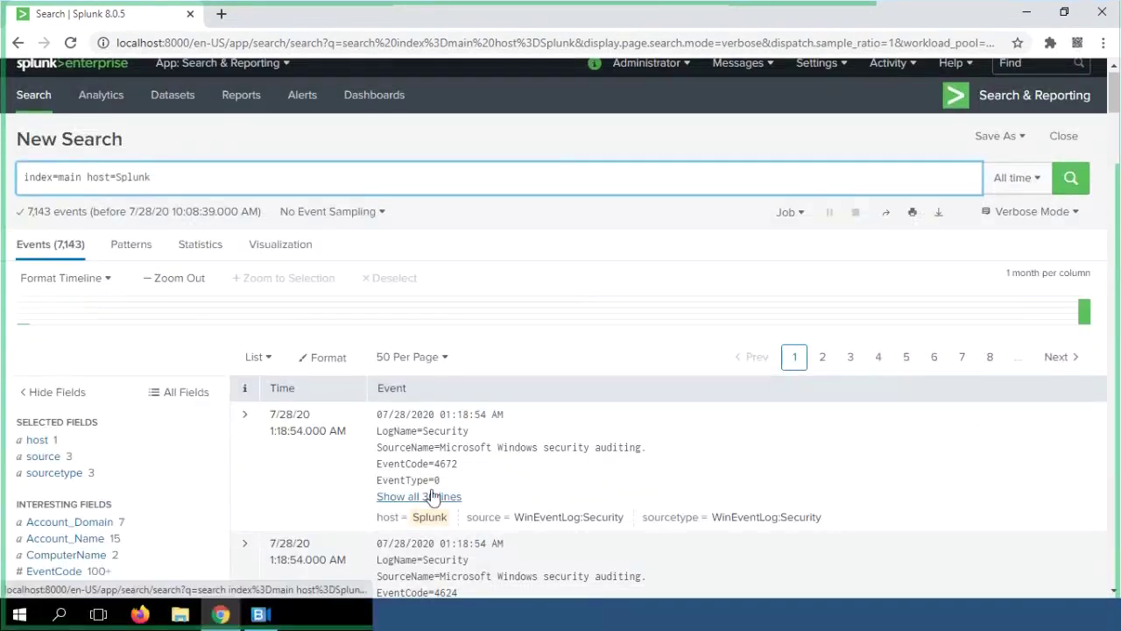
- Look through the events returned for the host Splunk, checking their log names, sources and event codes
scroll(434, 510, down, 3)
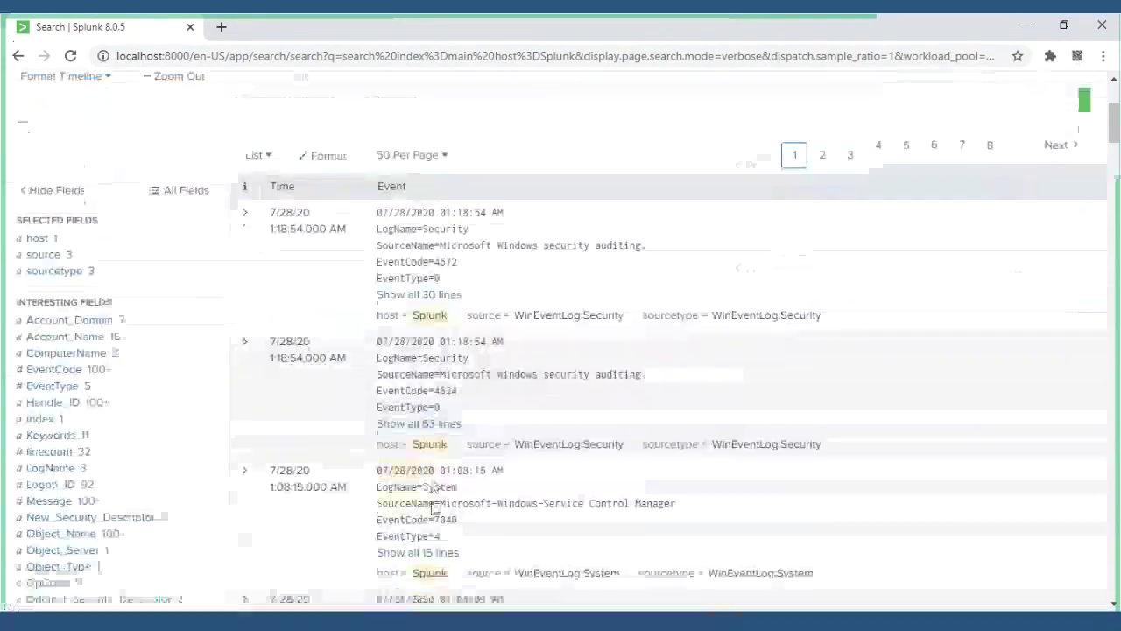
scroll(433, 497, down, 3)
scroll(433, 502, up, 5)
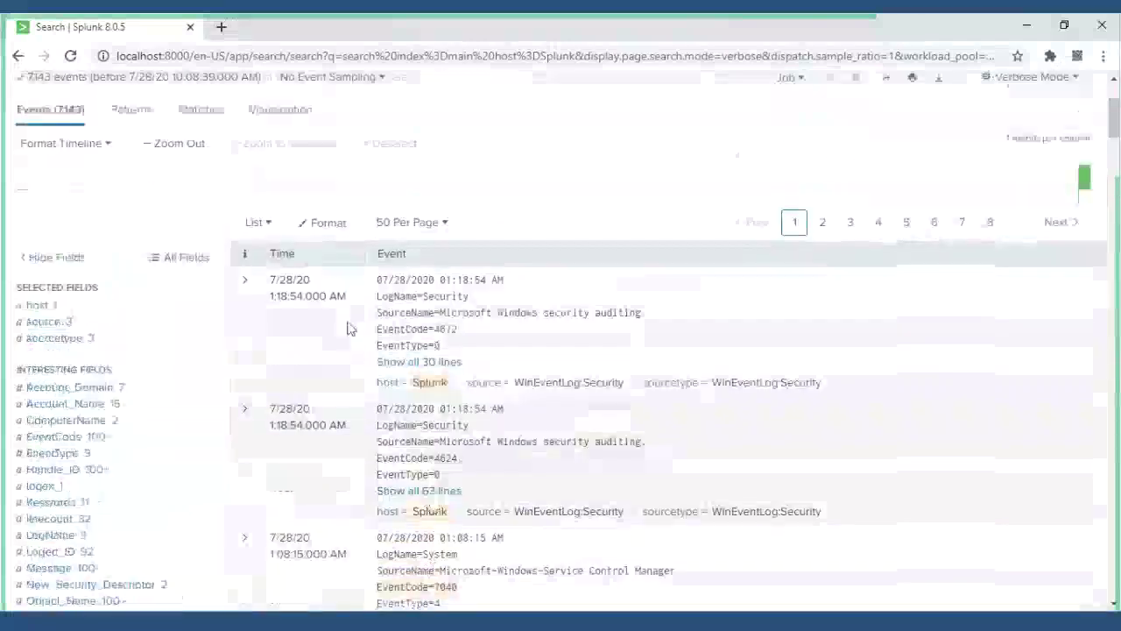
scroll(448, 475, down, 2)
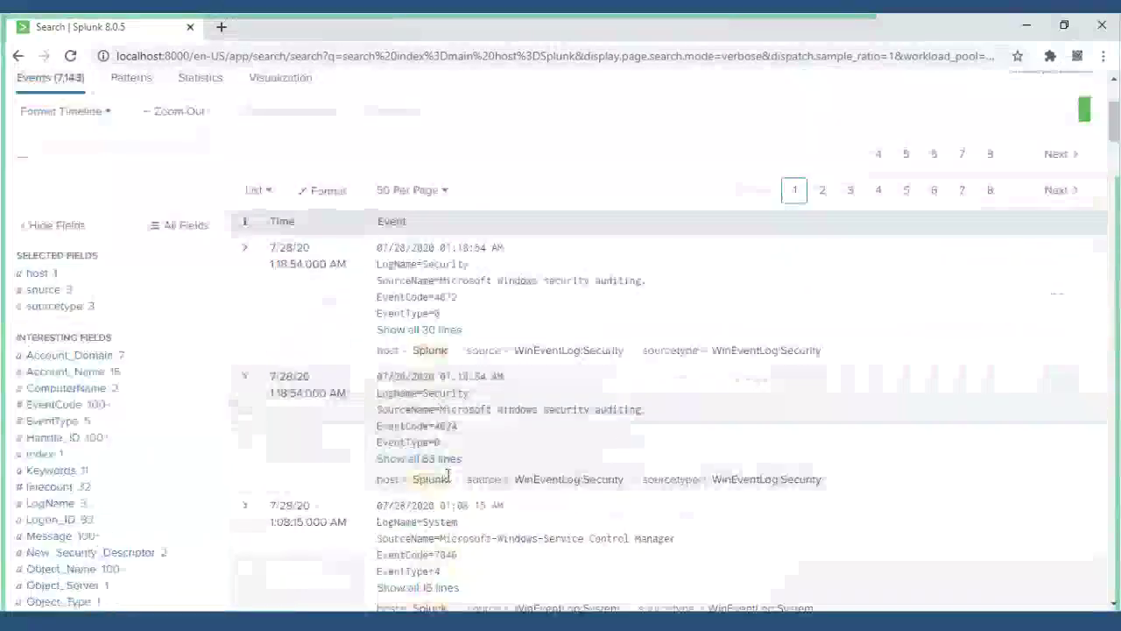
scroll(448, 475, down, 3)
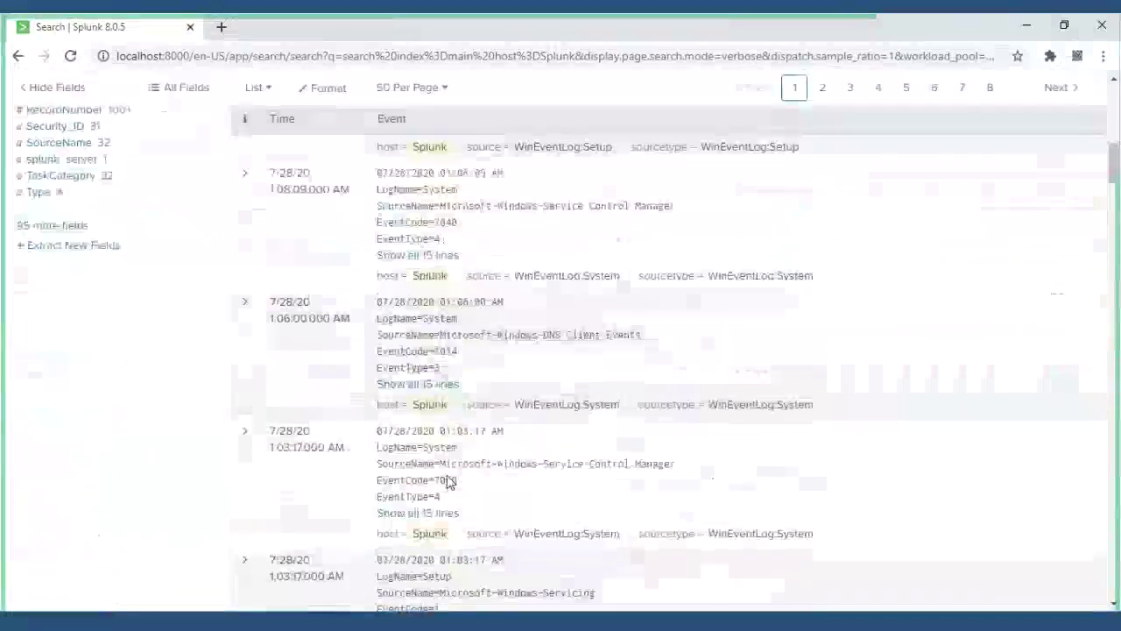
scroll(448, 478, up, 5)
scroll(448, 473, down, 2)
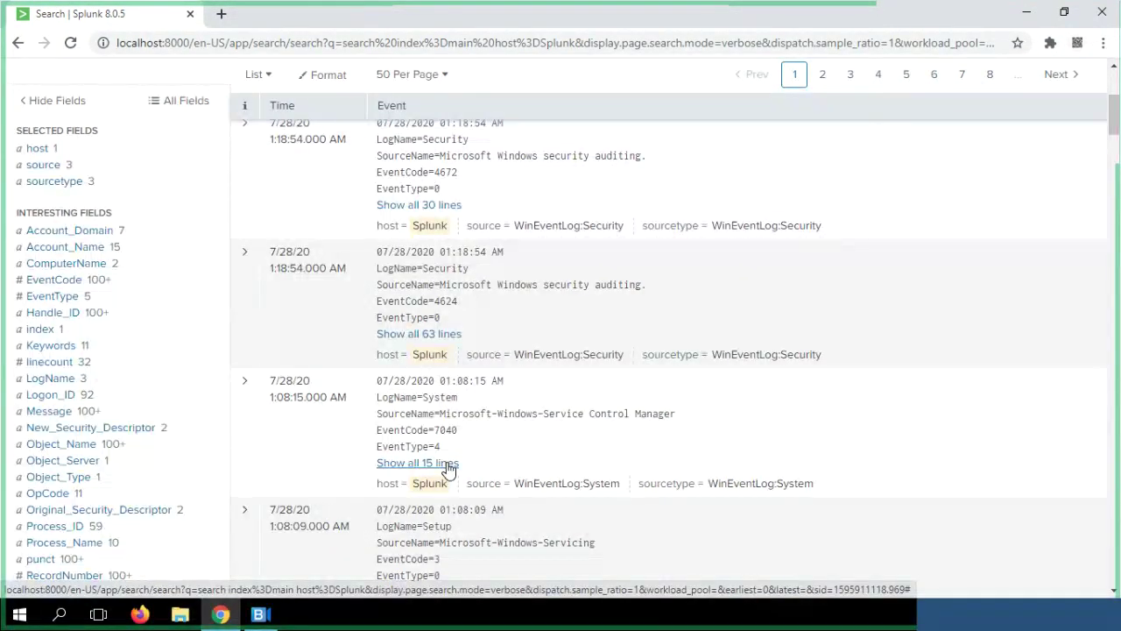
scroll(449, 470, down, 1)
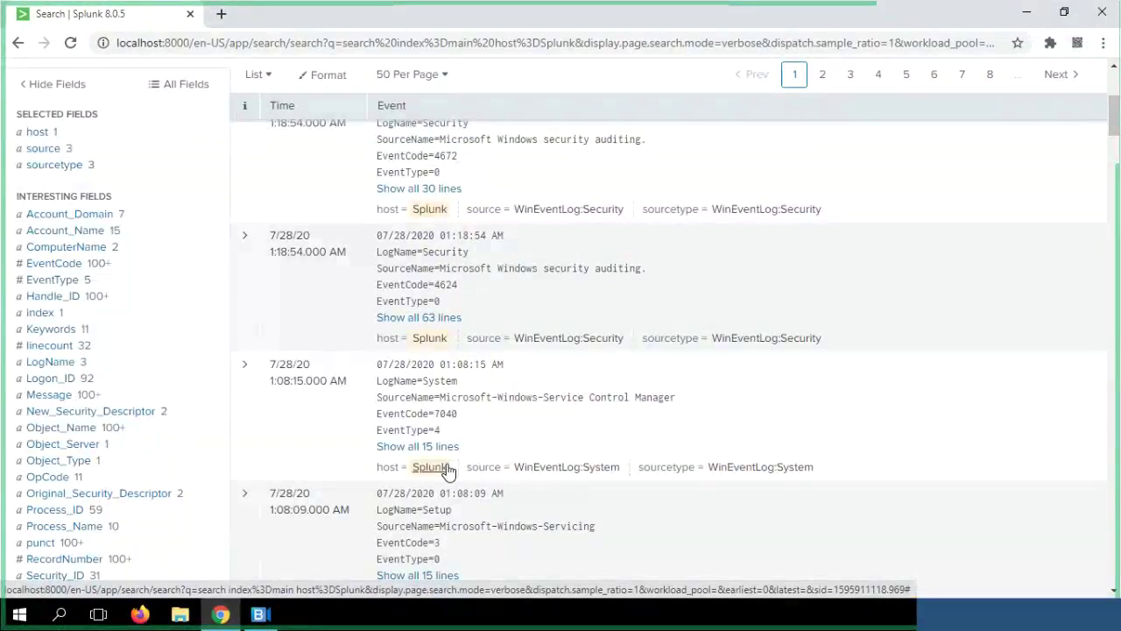
scroll(446, 471, up, 1)
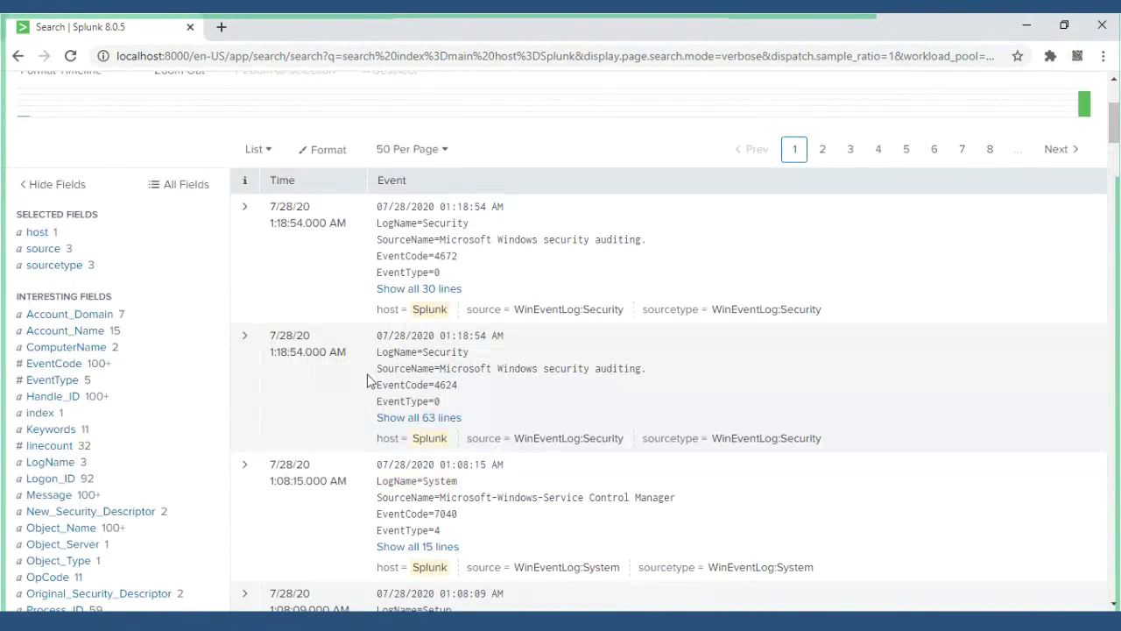
- Open a new browser tab beside the Splunk search
scroll(368, 381, up, 3)
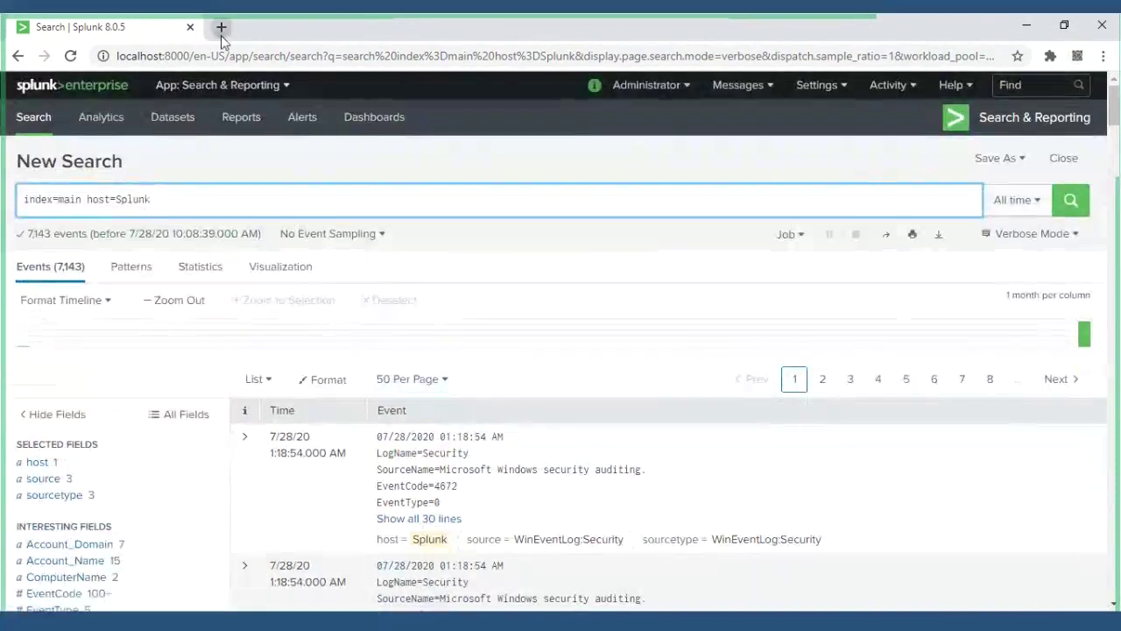
click(222, 28)
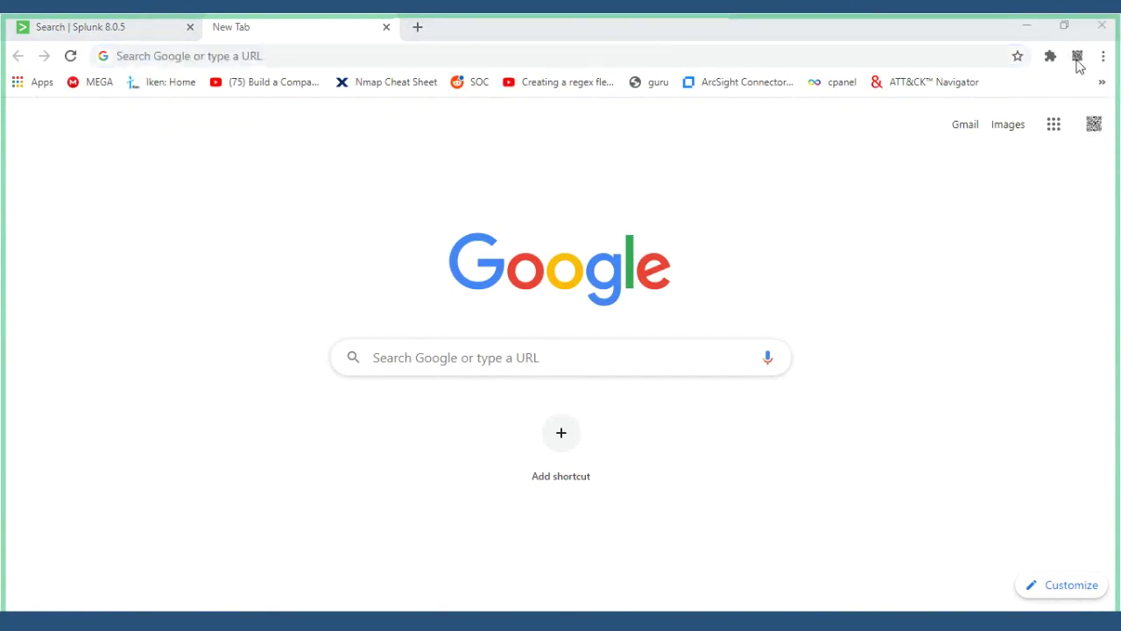
click(1105, 57)
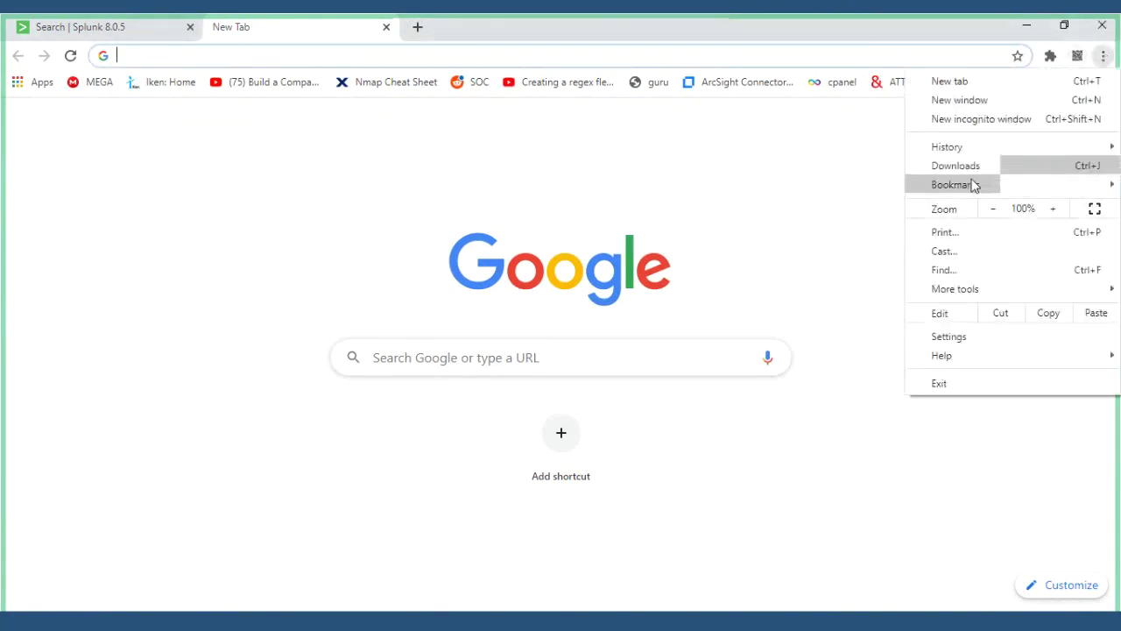
mouse_move(977, 194)
scroll(708, 393, down, 3)
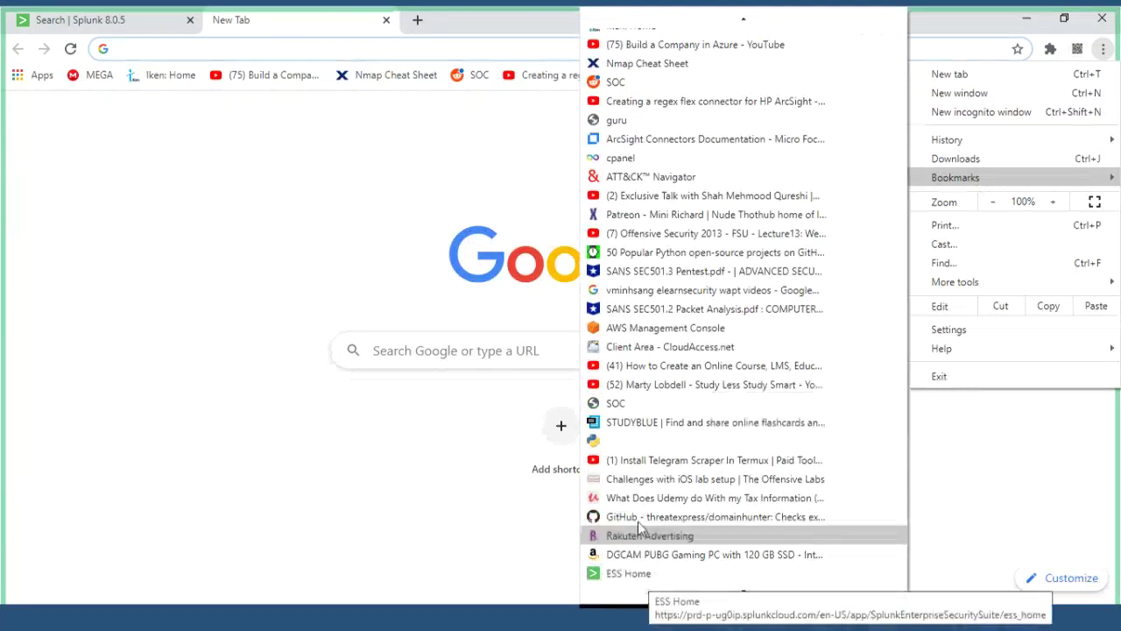
click(527, 487)
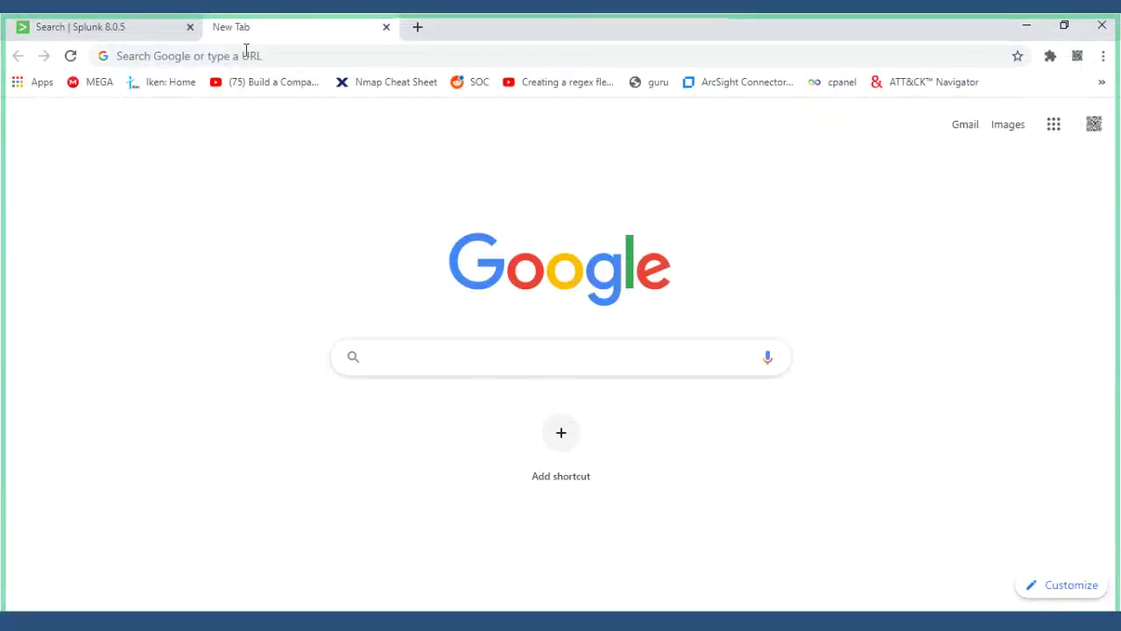
- Search Google for windows event IDs and open the Windows Security Log Encyclopedia result
click(246, 54)
text(windows)
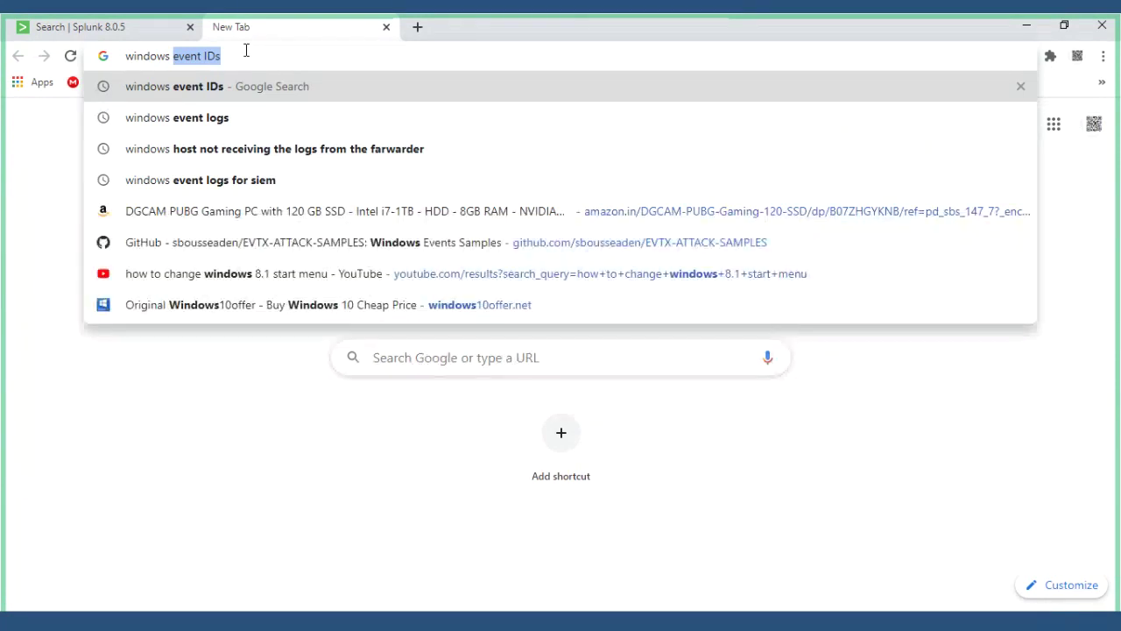
key(Return)
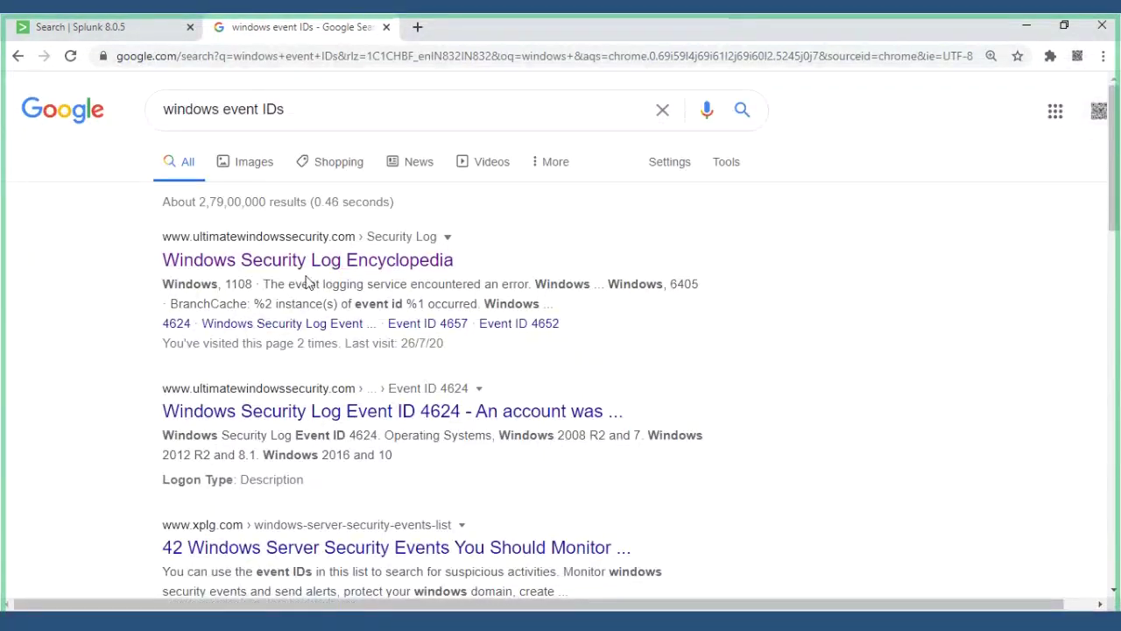
click(295, 262)
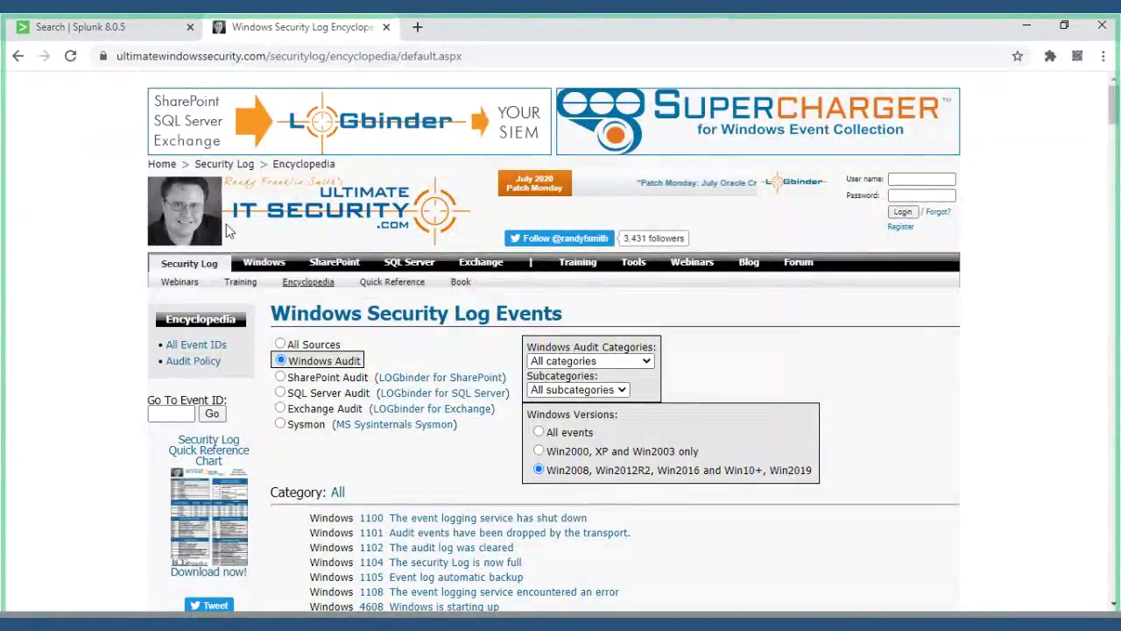
- Return to the Splunk search results and switch the event display to Raw
click(79, 27)
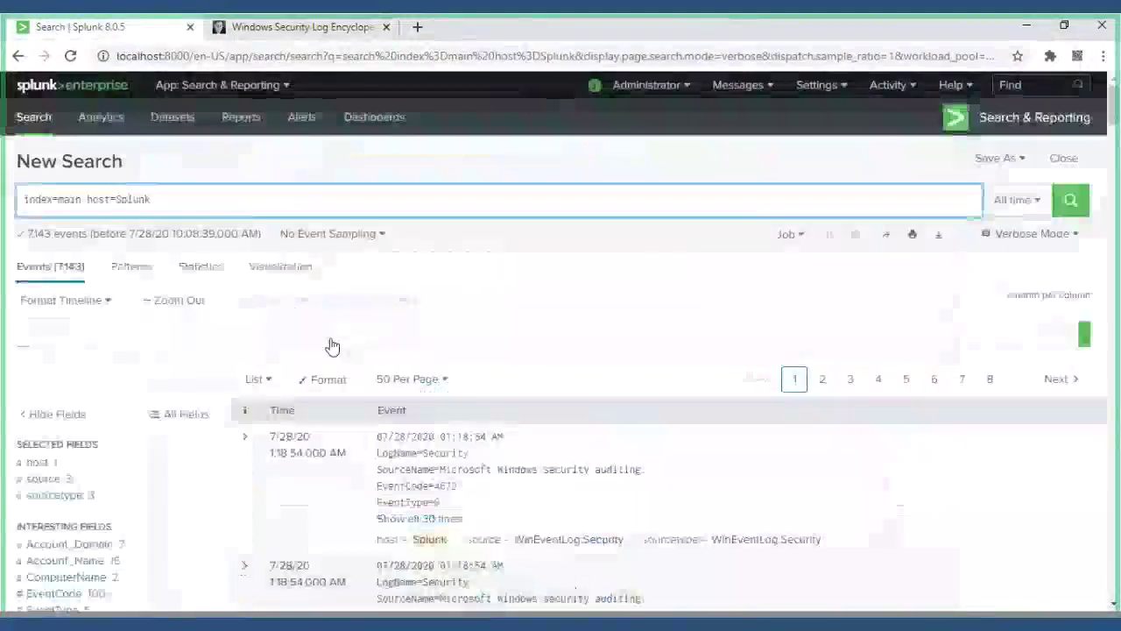
click(268, 384)
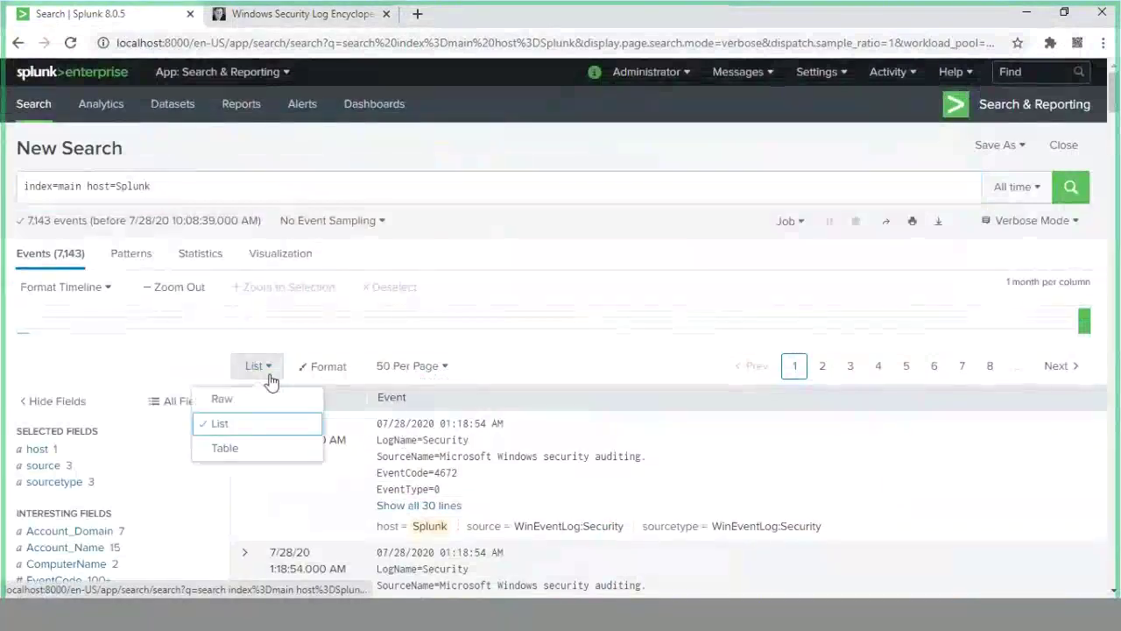
click(222, 399)
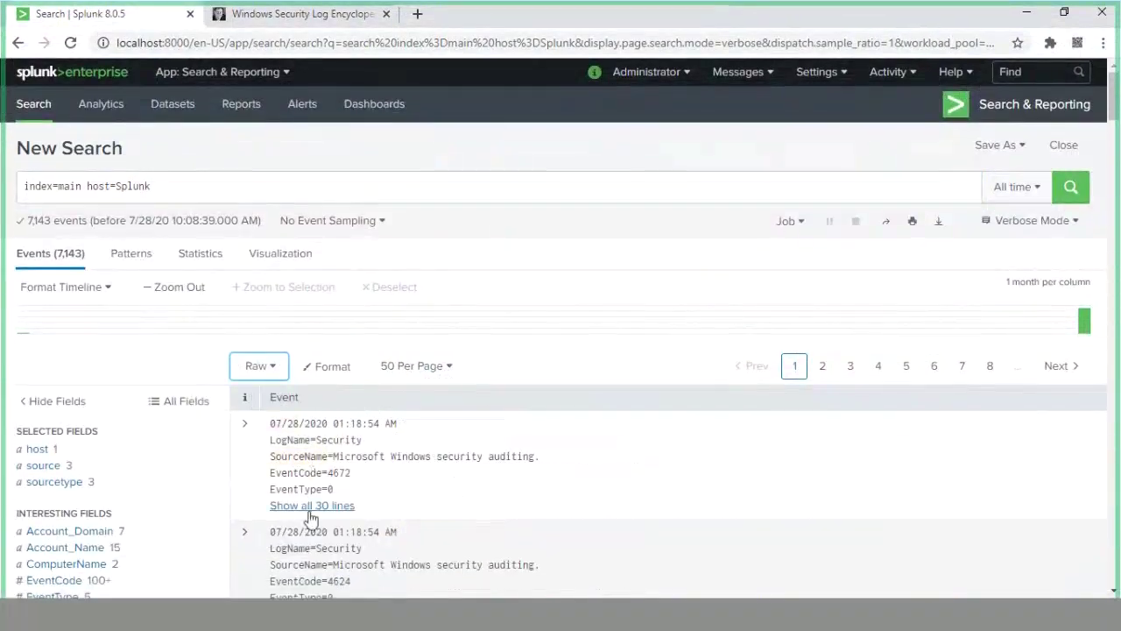
- Expand the first event to show all its lines and copy its EventCode value
click(306, 506)
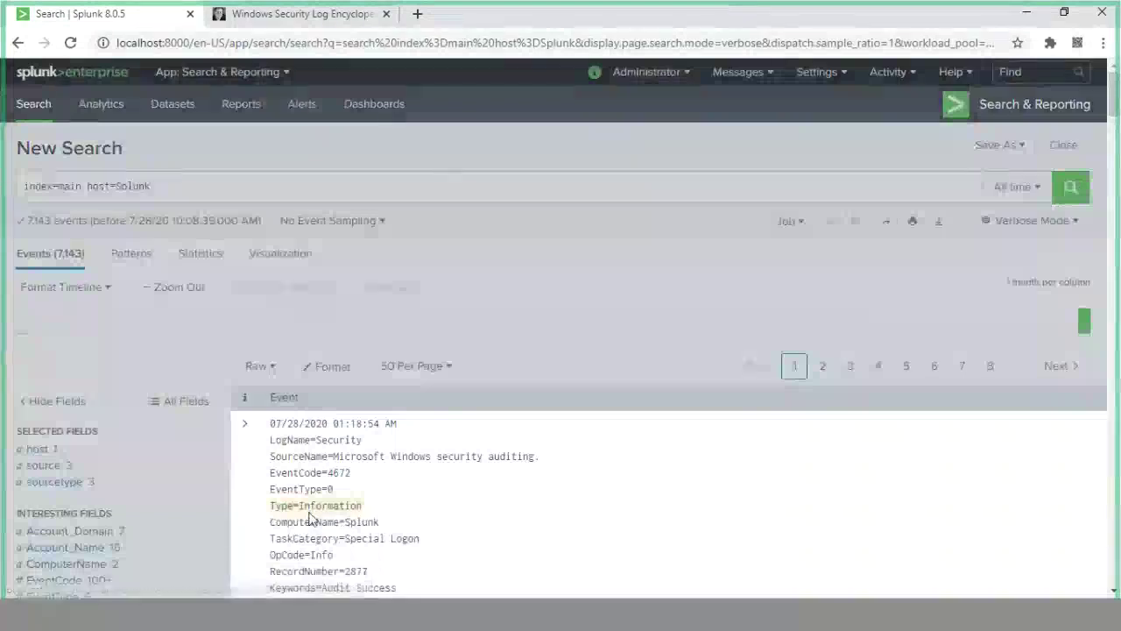
scroll(310, 517, down, 5)
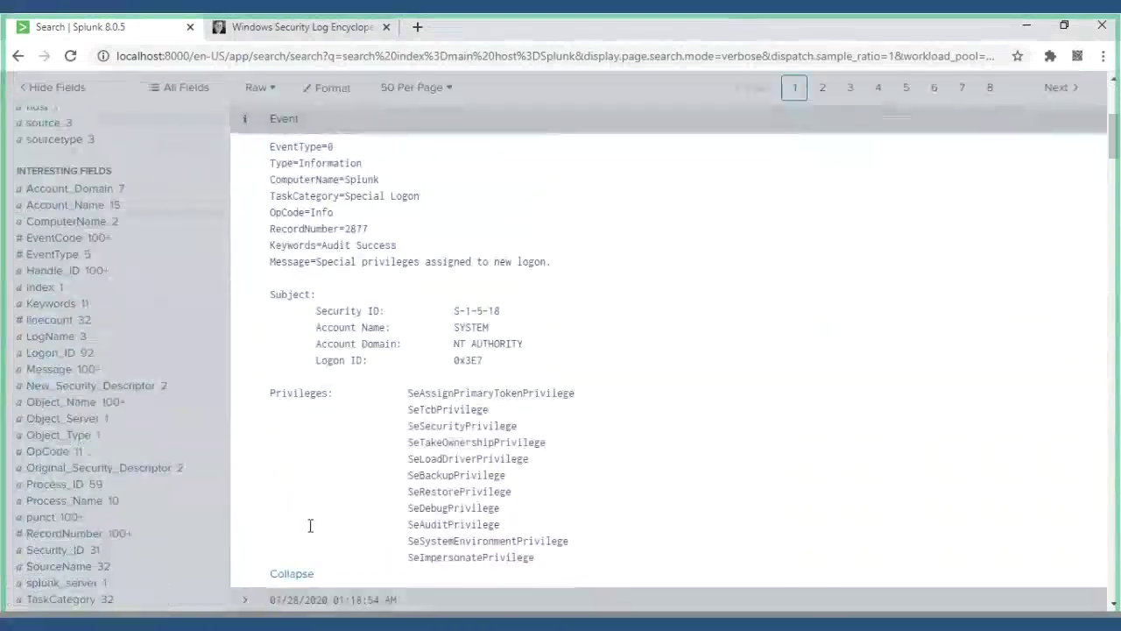
scroll(310, 526, up, 1)
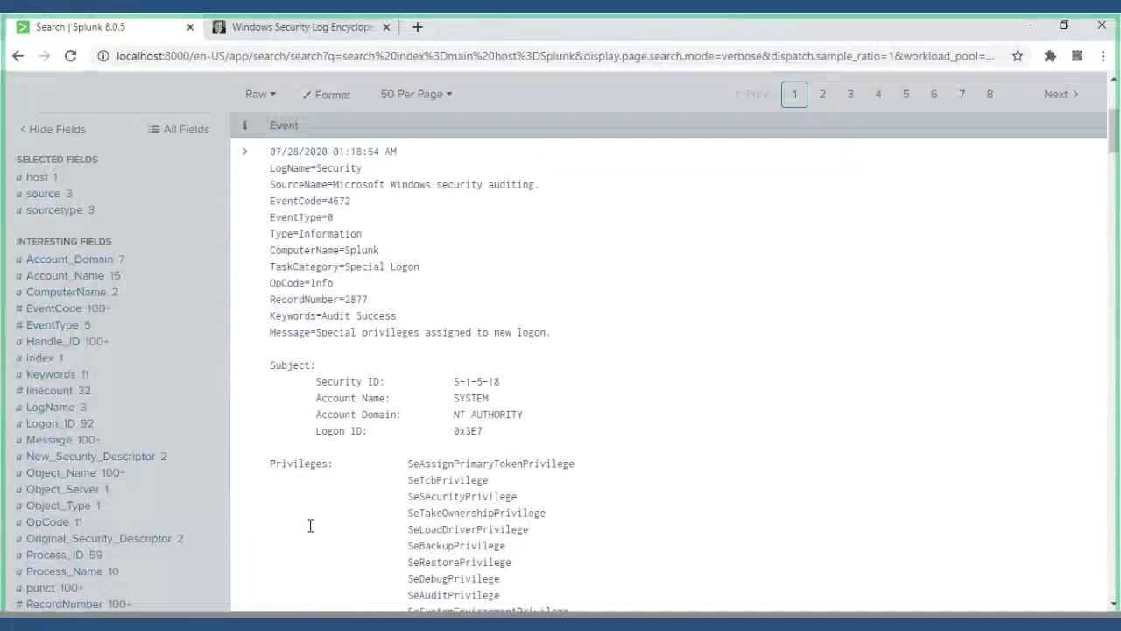
double_click(333, 201)
key(ctrl+c)
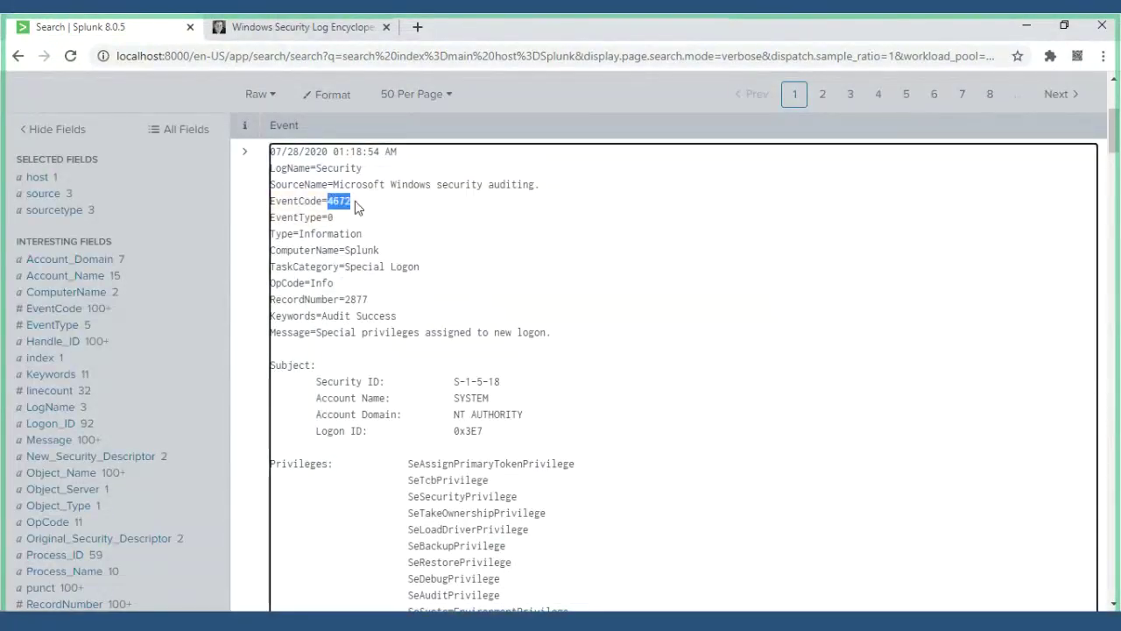
- Look up event ID 4672 within the Windows Security Log Encyclopedia page
click(291, 34)
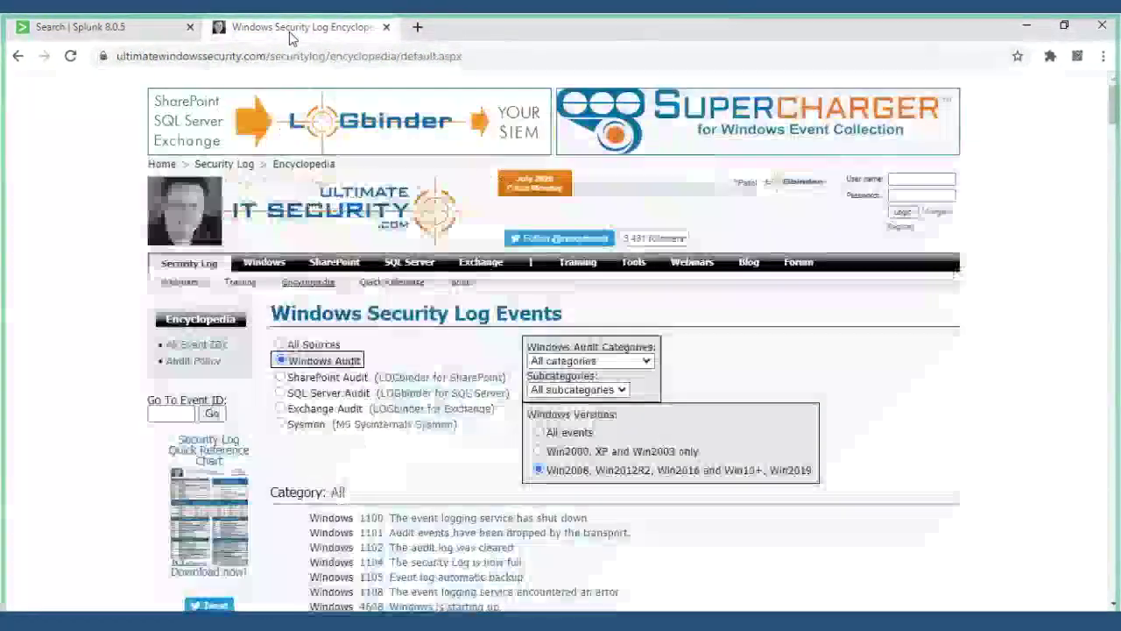
key(ctrl+f)
key(ctrl+v)
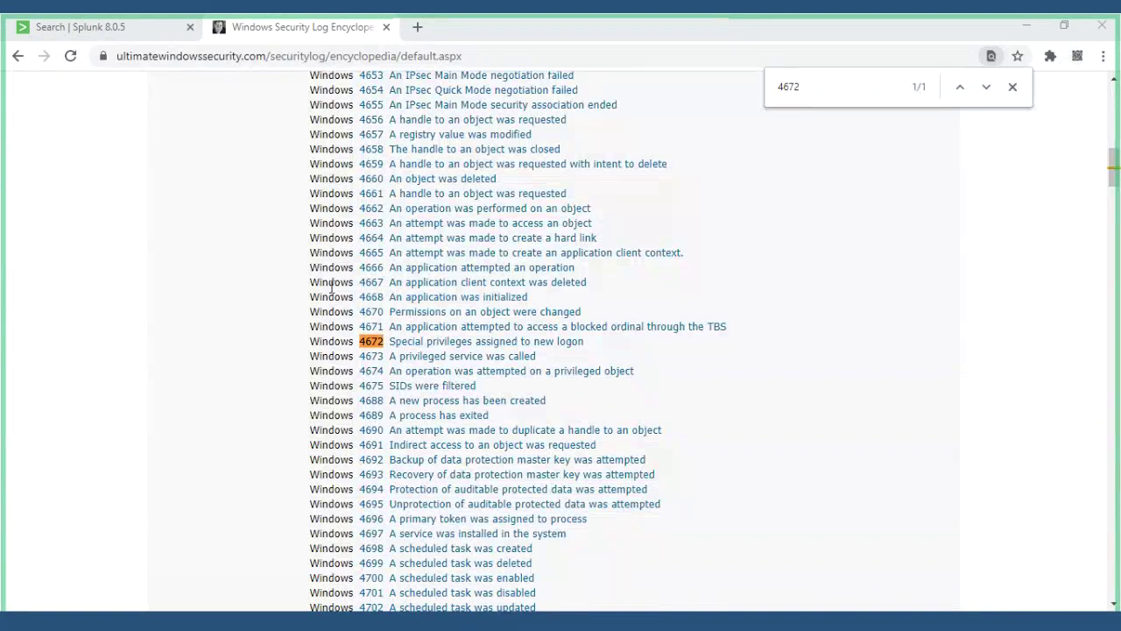
scroll(331, 289, up, 1)
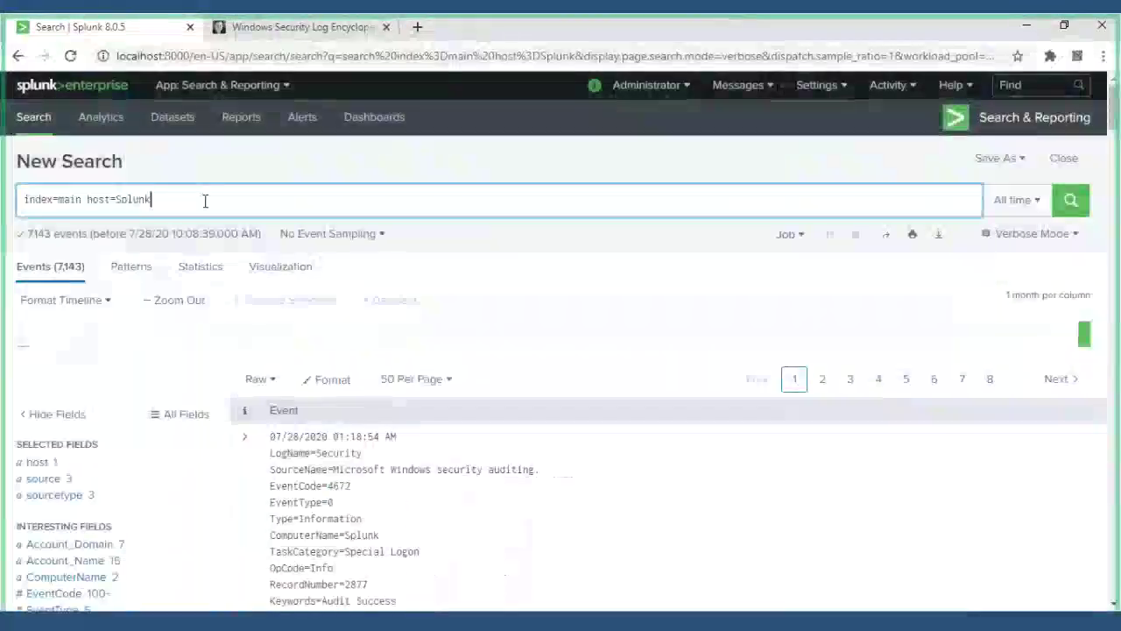
- Back in Splunk, append | stats count to the index=main host=Splunk query
double_click(205, 201)
click(205, 201)
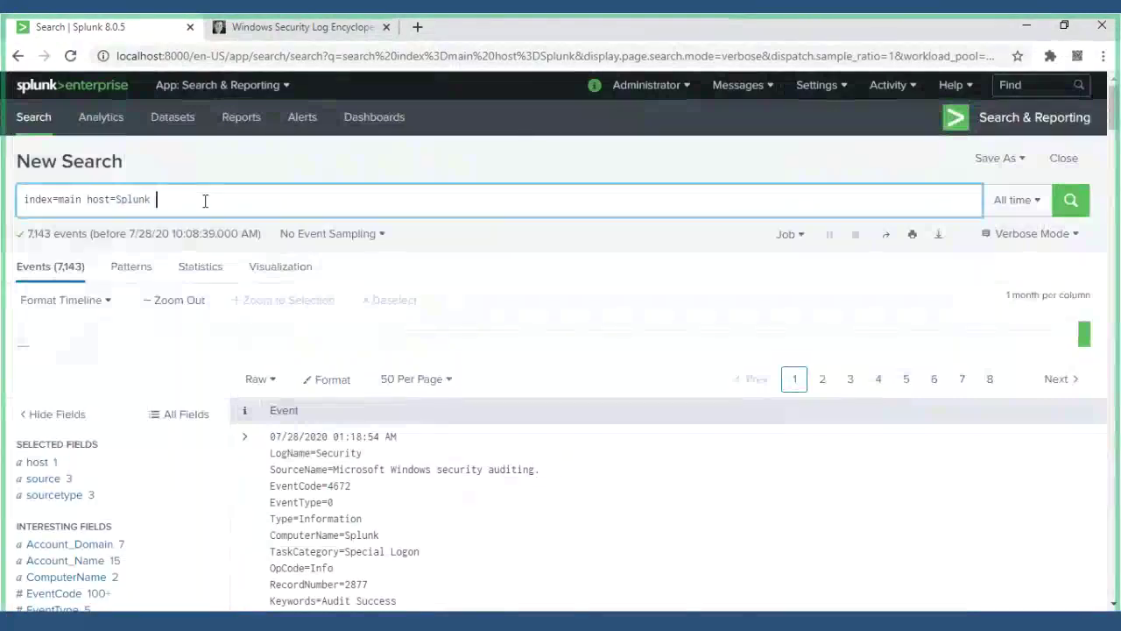
text(| )
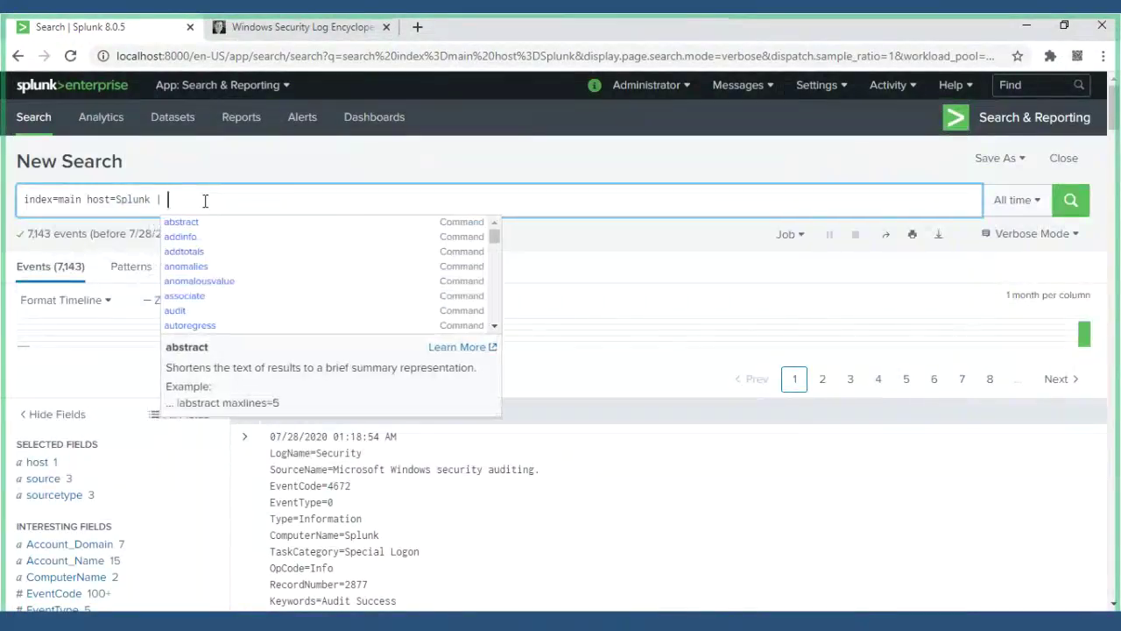
text(stats count)
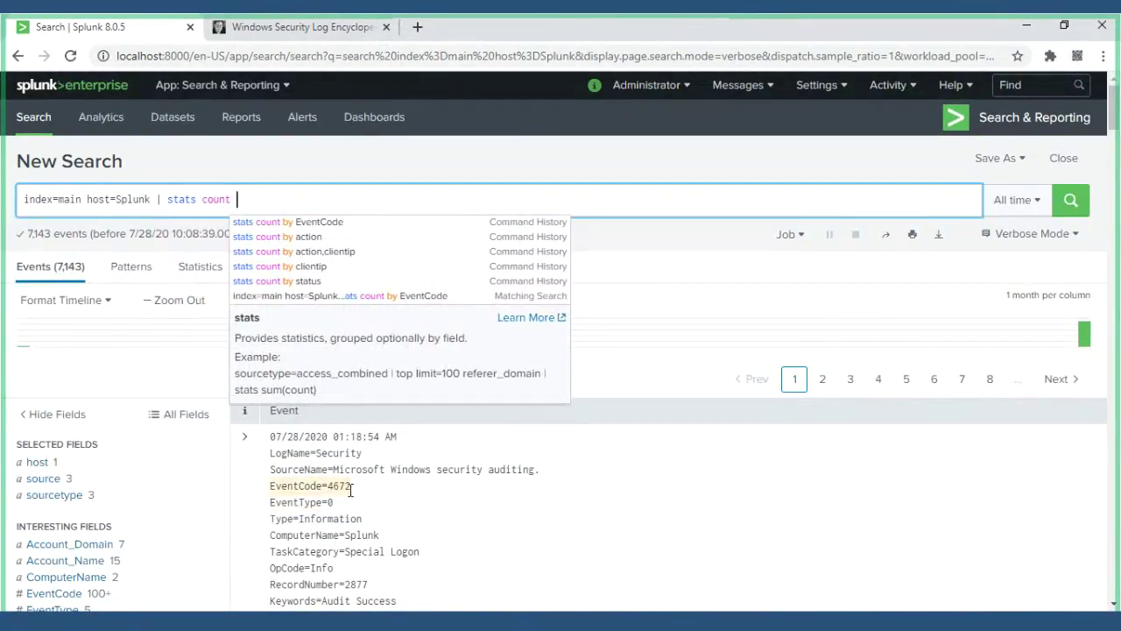
- Check the EventCode field among the interesting fields, then complete the stats command with by EventCode and run the search
scroll(350, 489, down, 5)
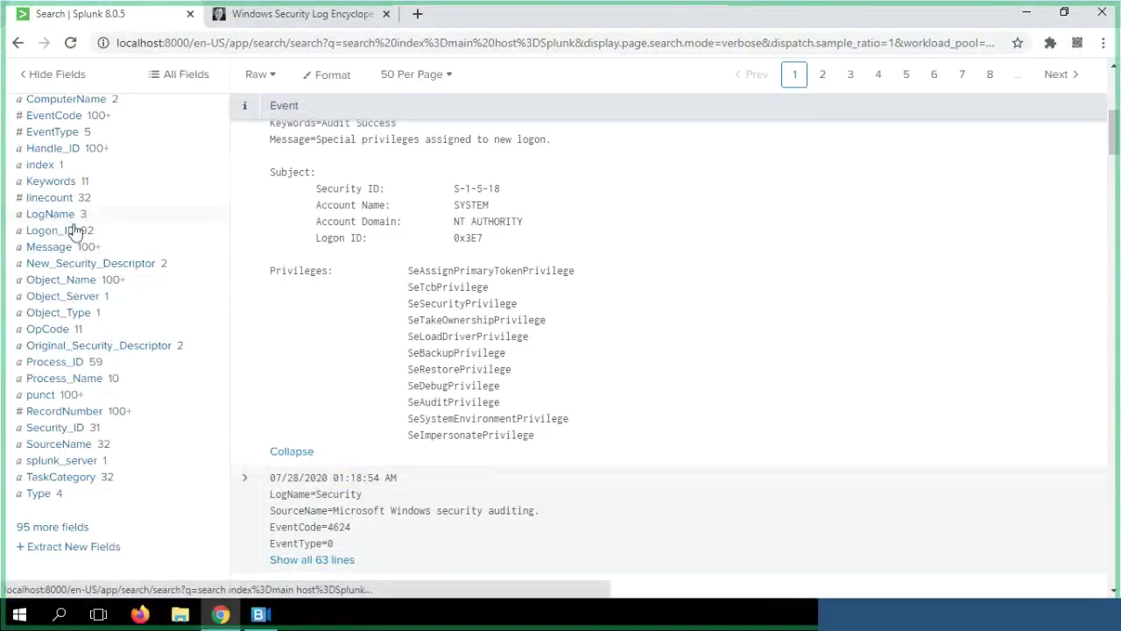
scroll(75, 214, up, 1)
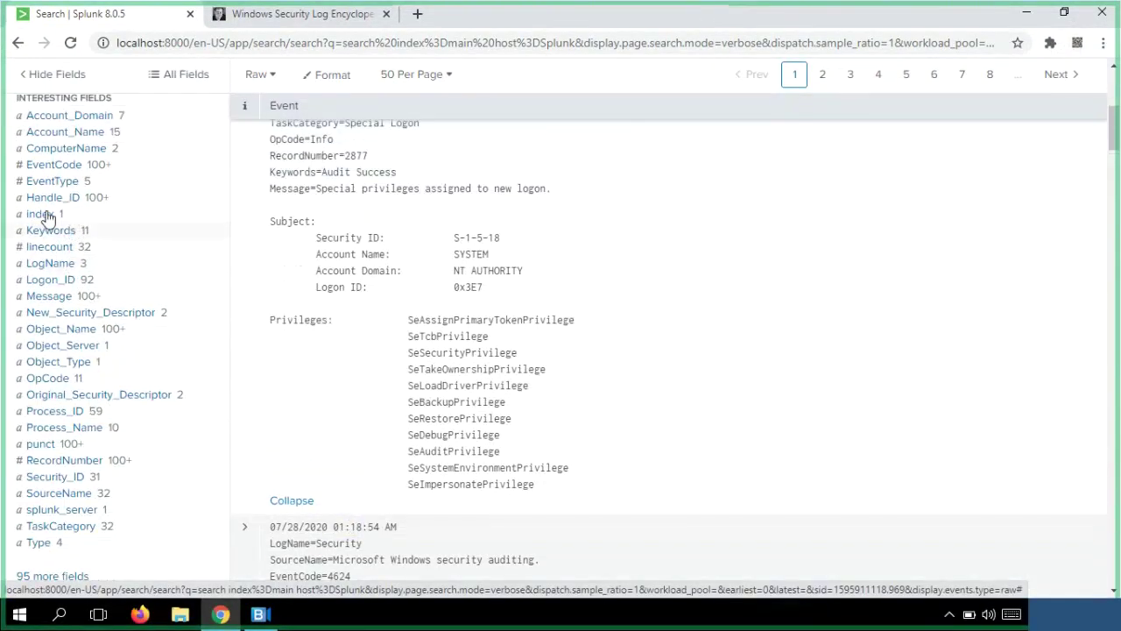
click(54, 165)
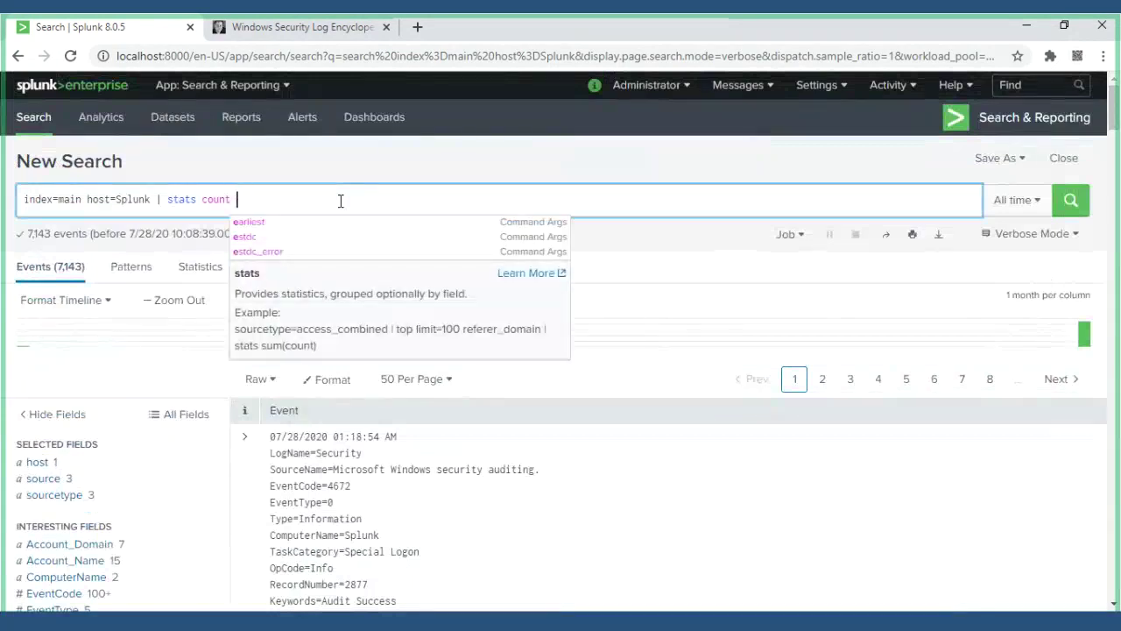
text(b)
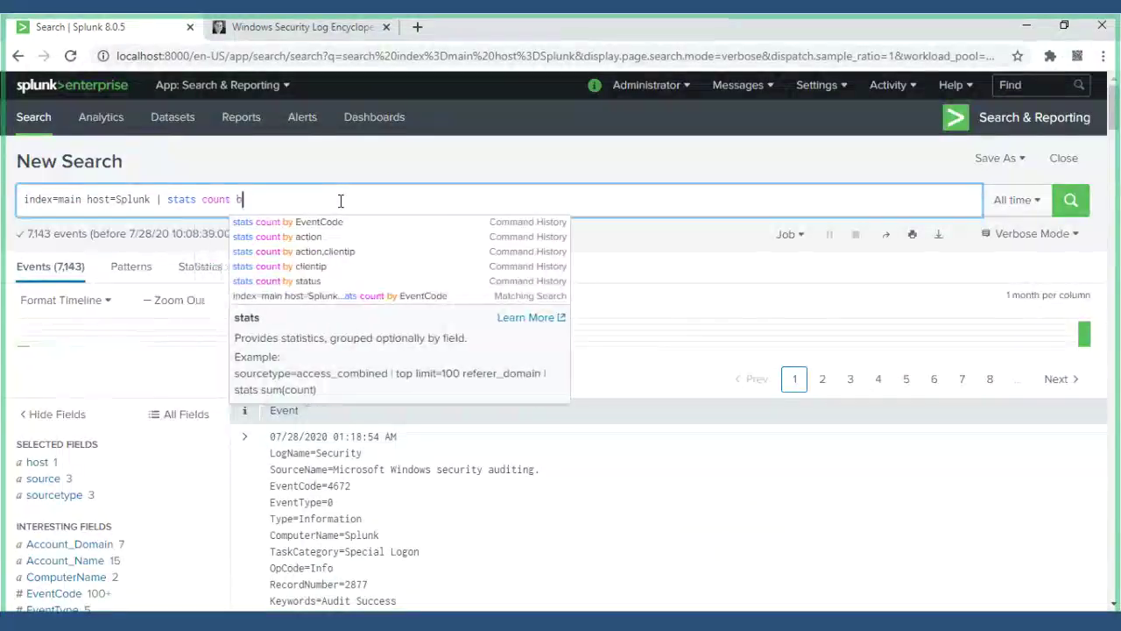
text(y Ev)
key(BackSpace)
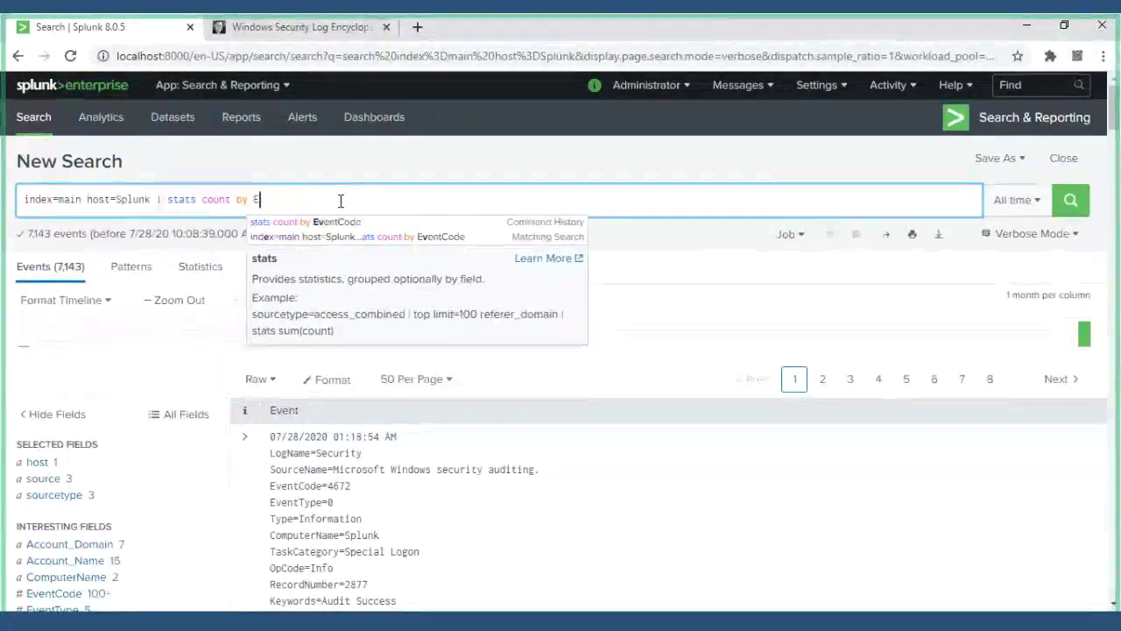
text(ventCode)
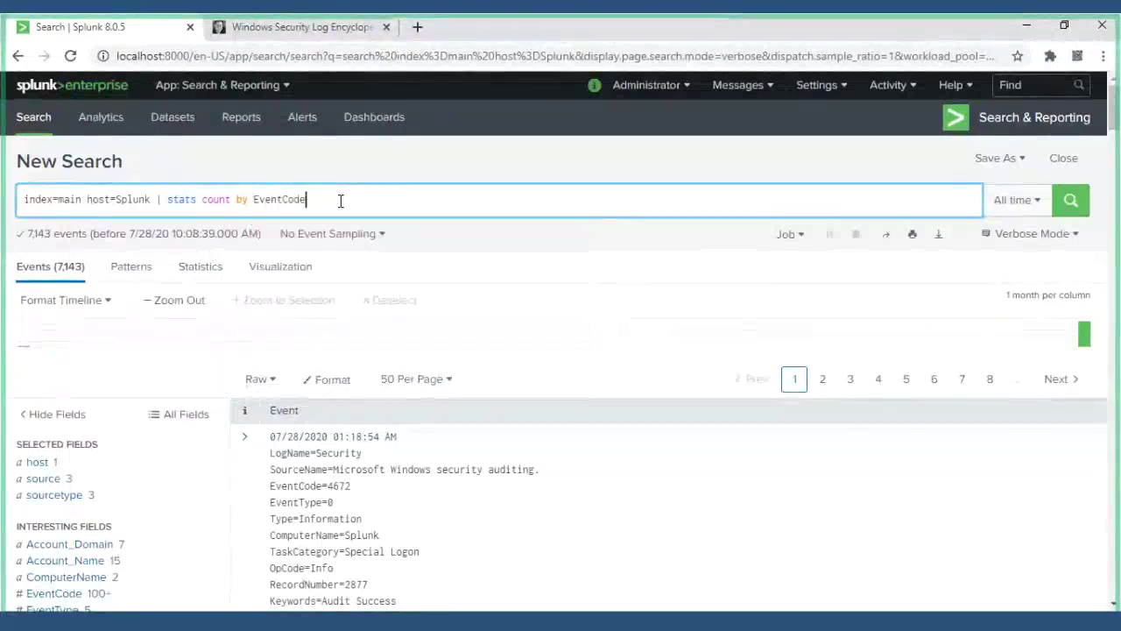
key(Return)
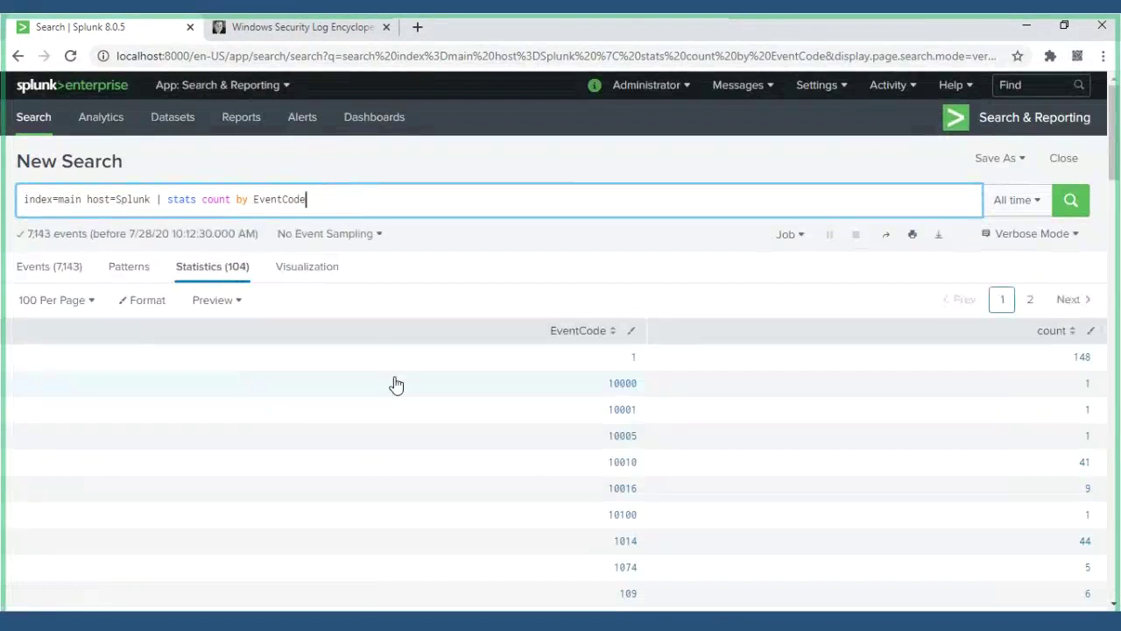
- Review the event counts per EventCode, comparing the codes with the event descriptions in the Windows Security Log Encyclopedia
scroll(396, 383, down, 1)
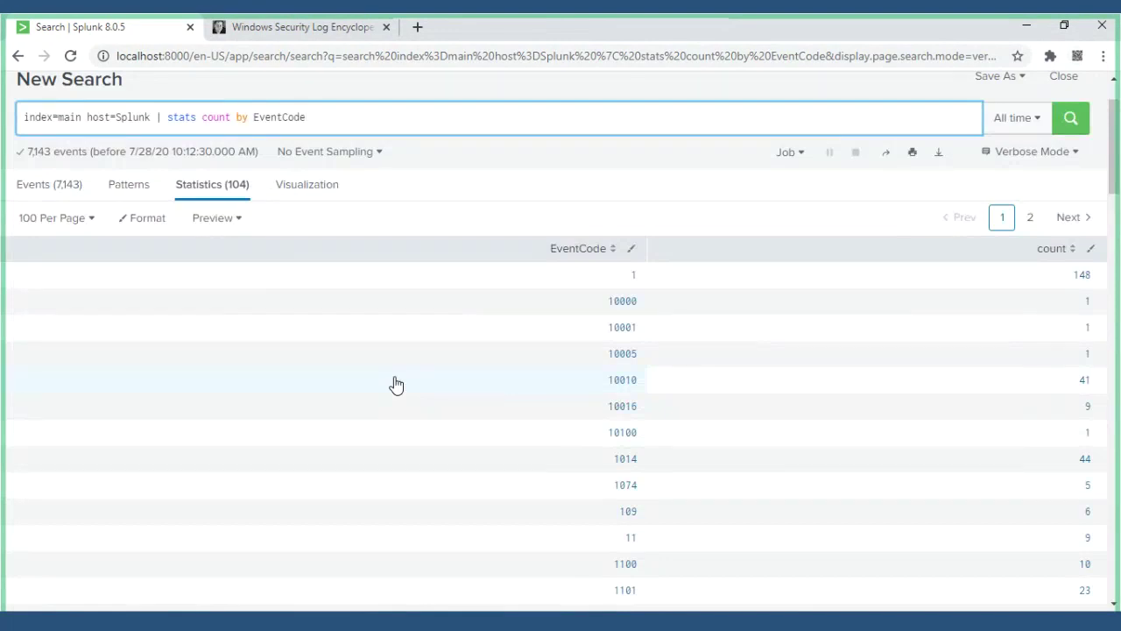
scroll(396, 383, down, 3)
scroll(478, 521, up, 2)
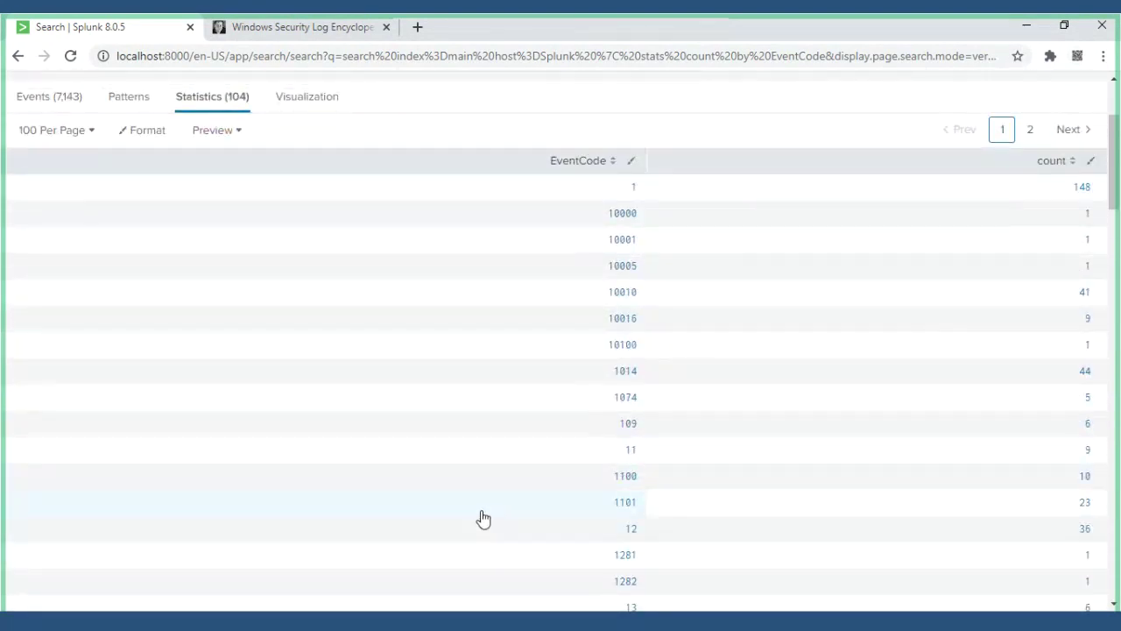
click(282, 20)
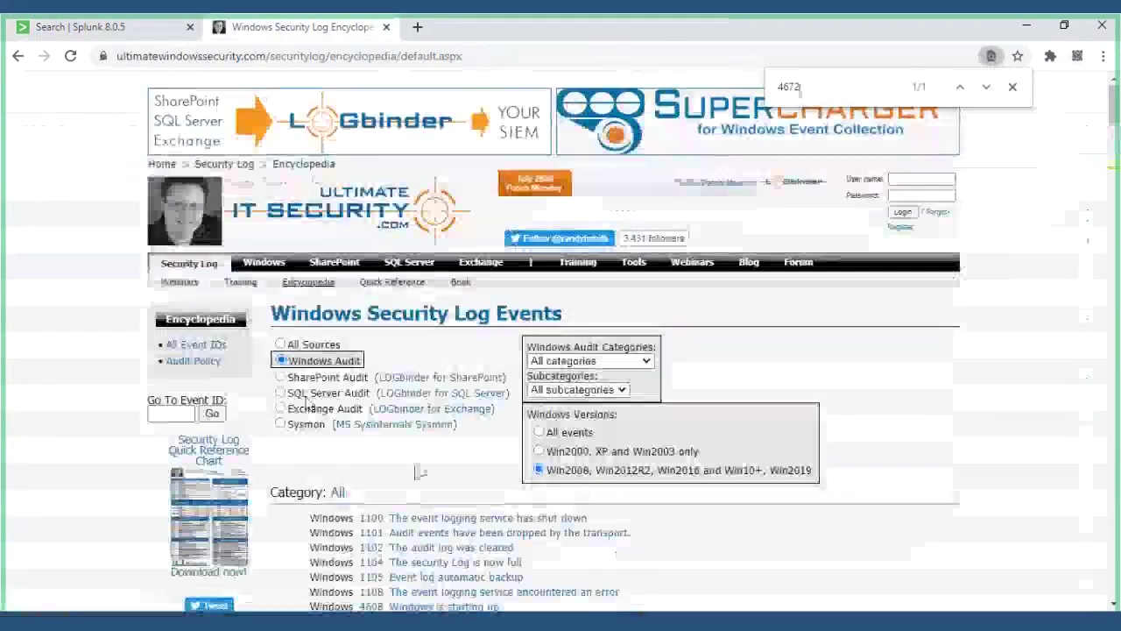
scroll(413, 471, down, 4)
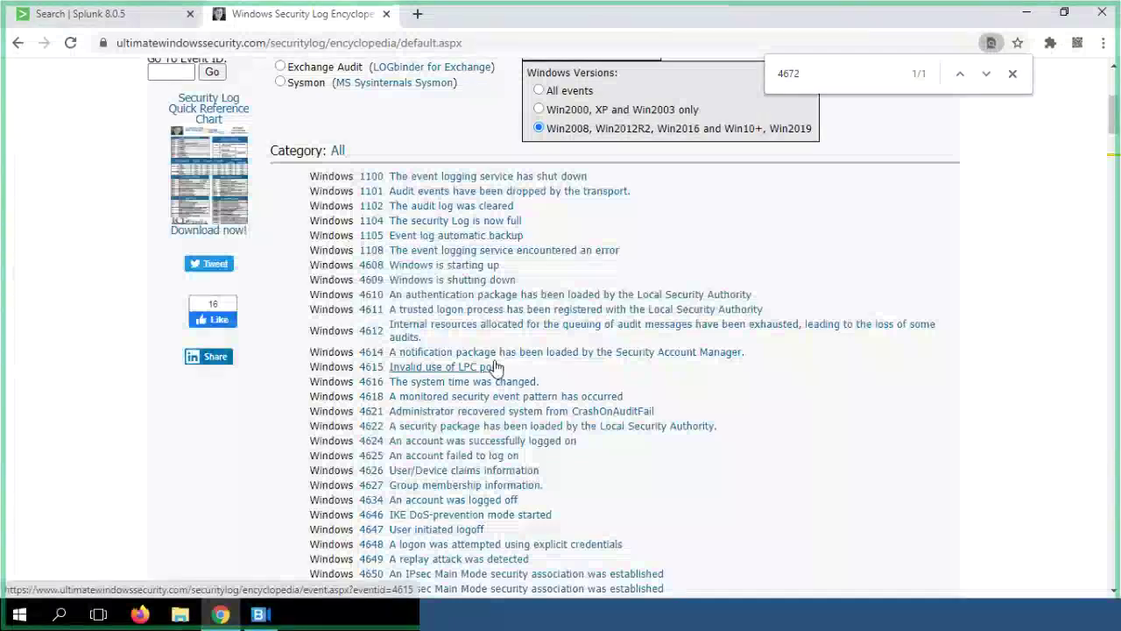
click(49, 13)
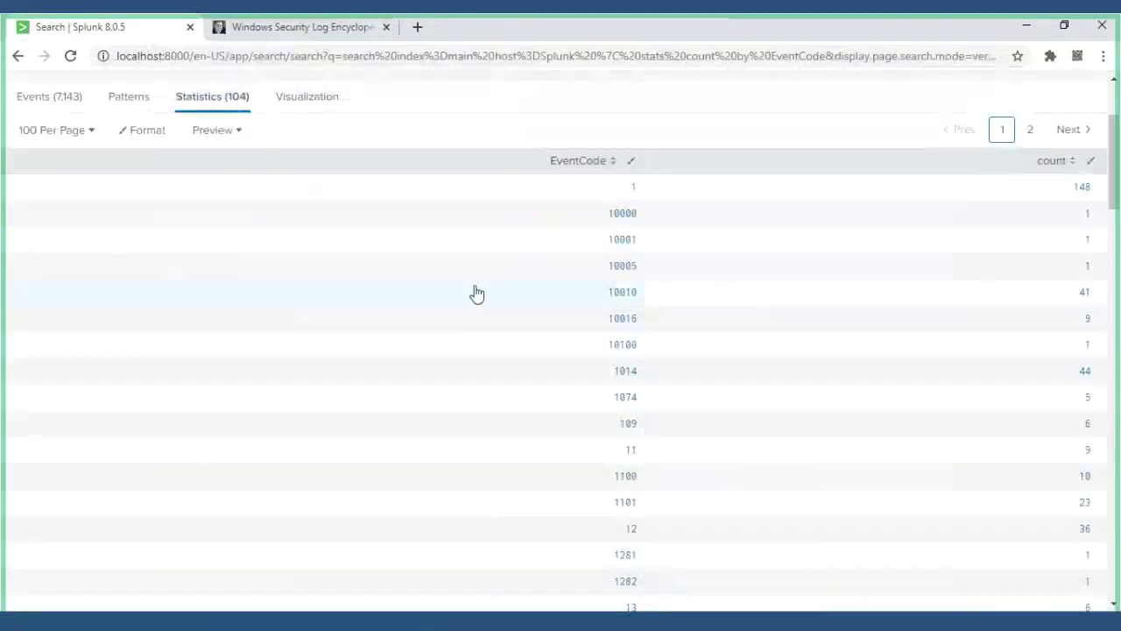
scroll(567, 424, down, 3)
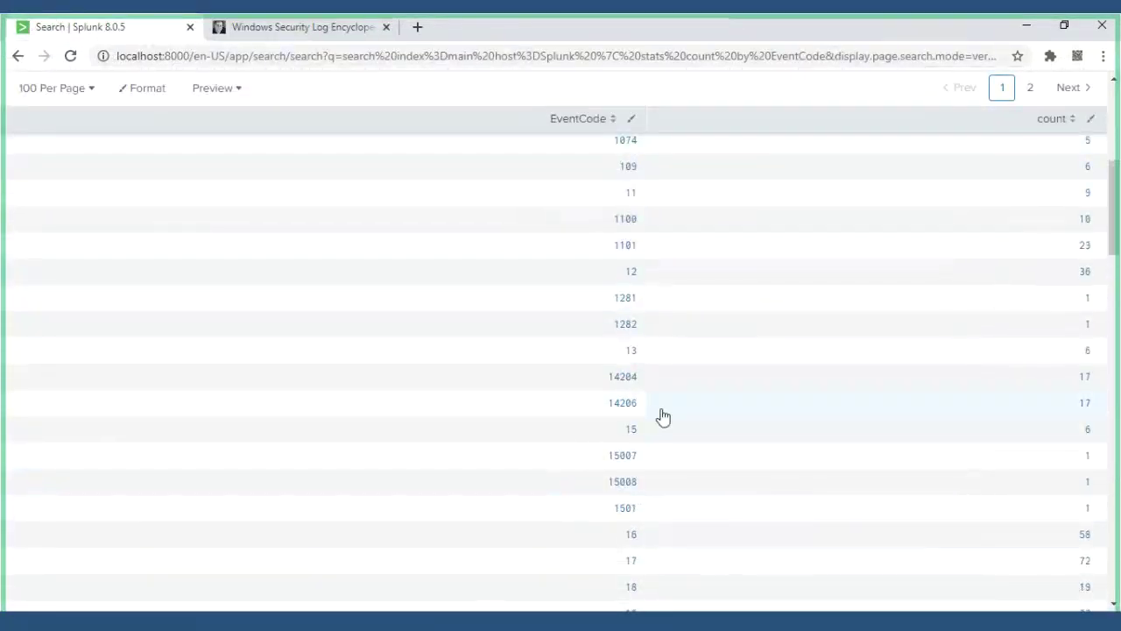
scroll(663, 416, down, 4)
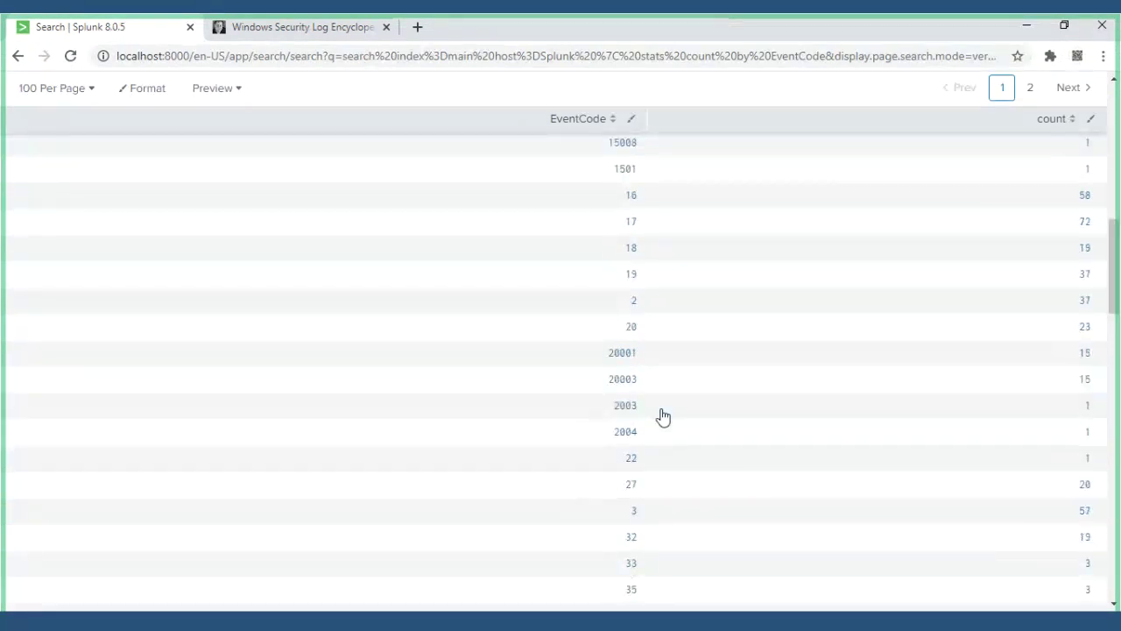
- Pick EventCode 4608 from the Splunk counts and look it up in the Windows Security Log Encyclopedia page
scroll(663, 416, down, 6)
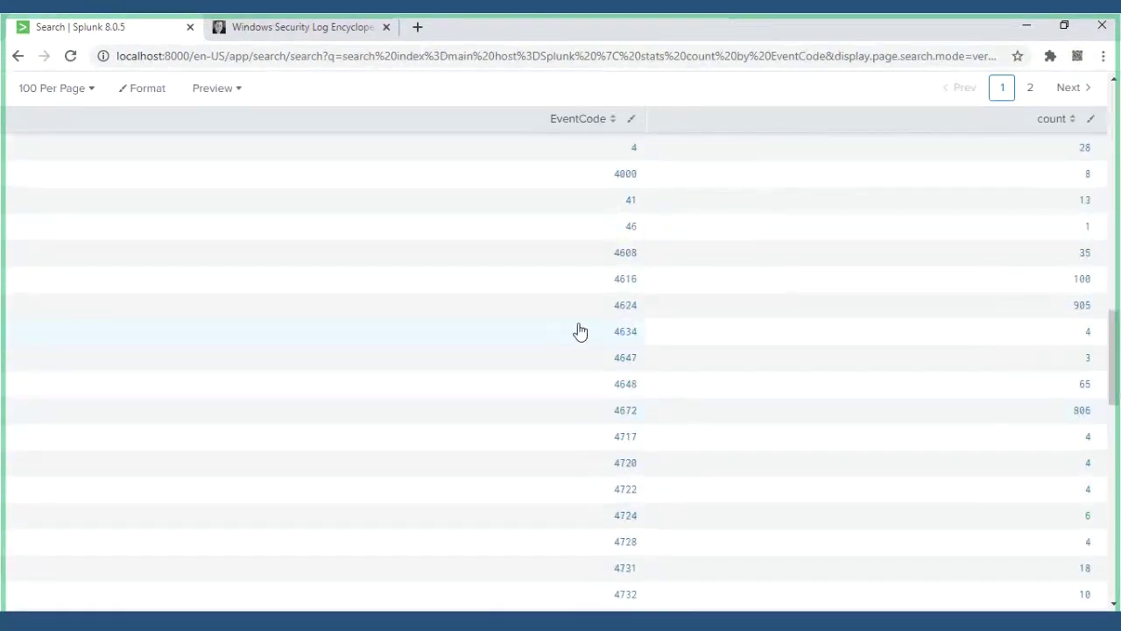
mouse_move(618, 261)
mouse_down()
mouse_move(642, 263)
mouse_move(616, 259)
mouse_up()
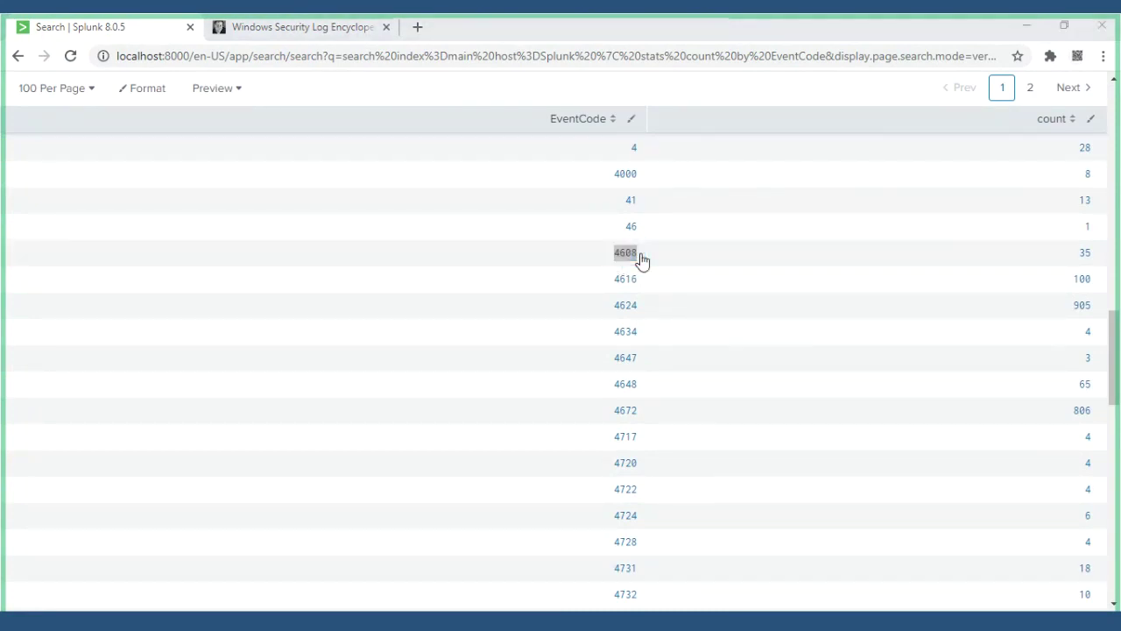
click(274, 26)
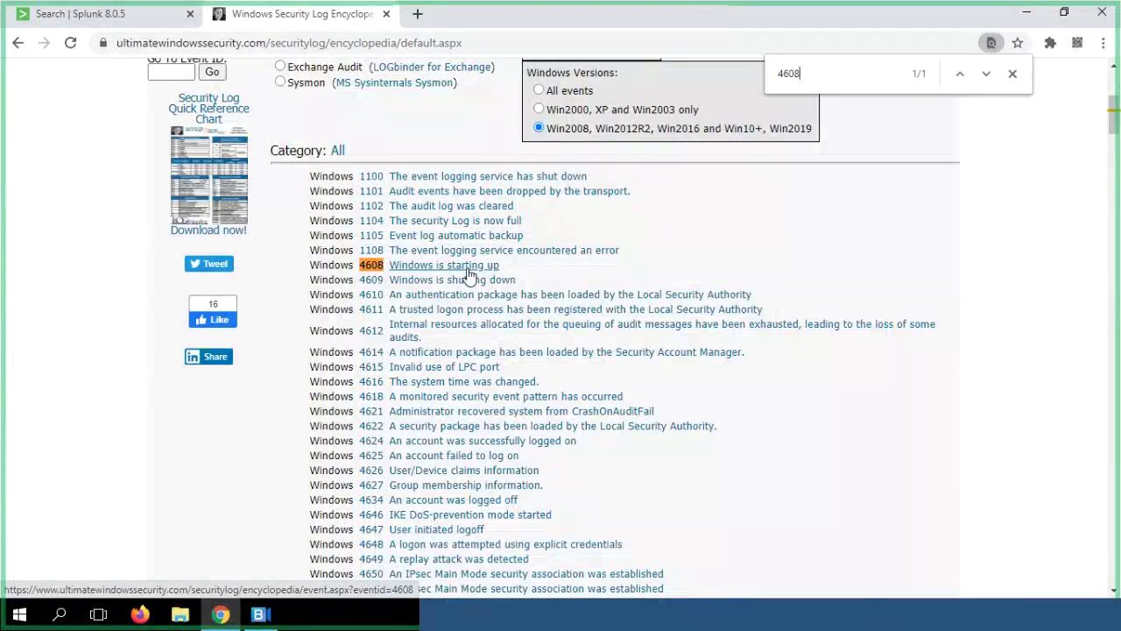
- Return to the Splunk counts, select EventCode 4616 and look it up in the Windows Security Log Encyclopedia page
click(76, 32)
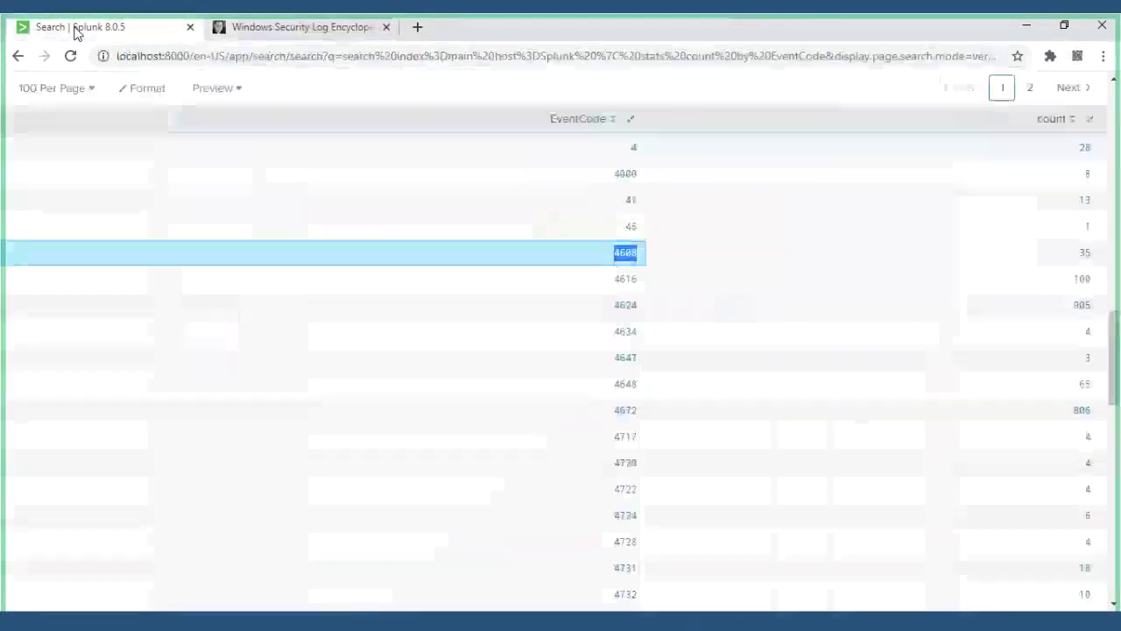
double_click(638, 282)
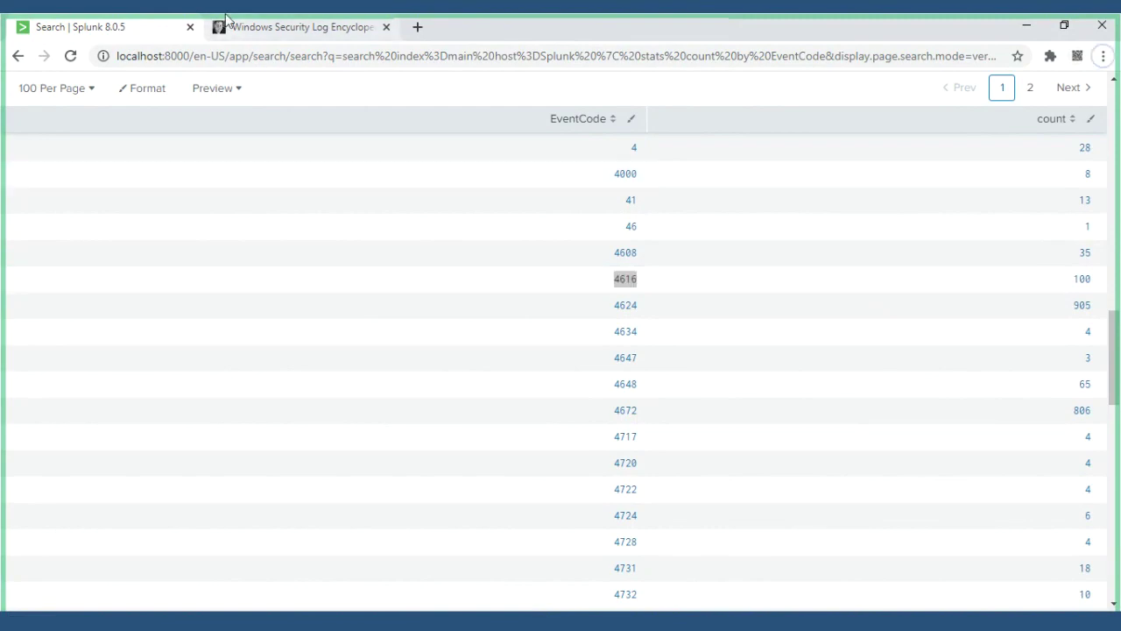
click(256, 33)
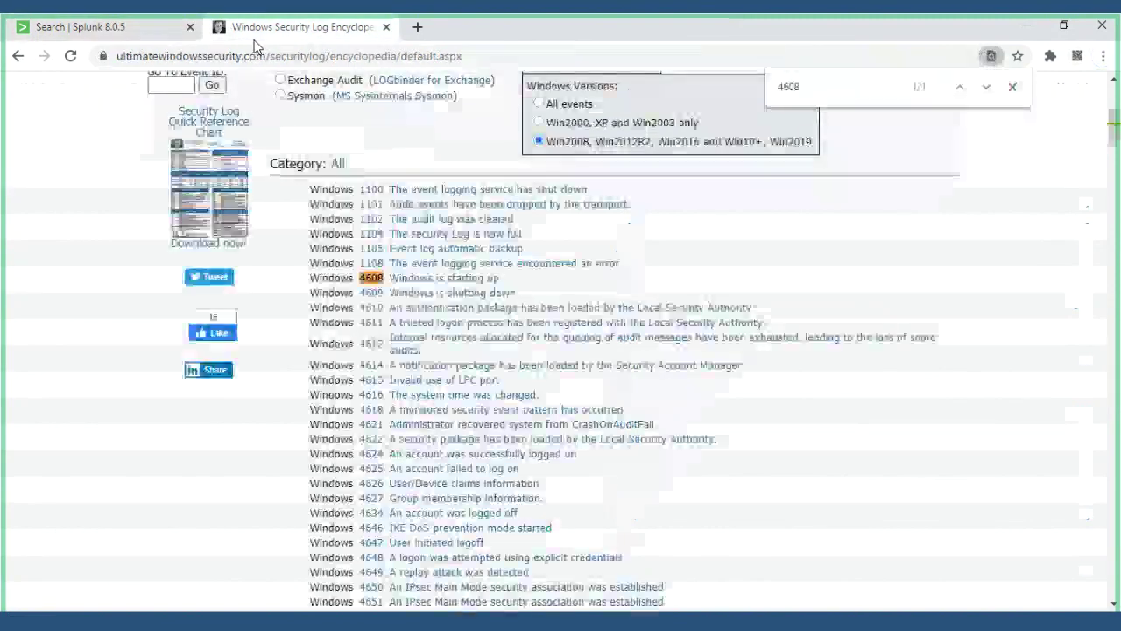
double_click(836, 88)
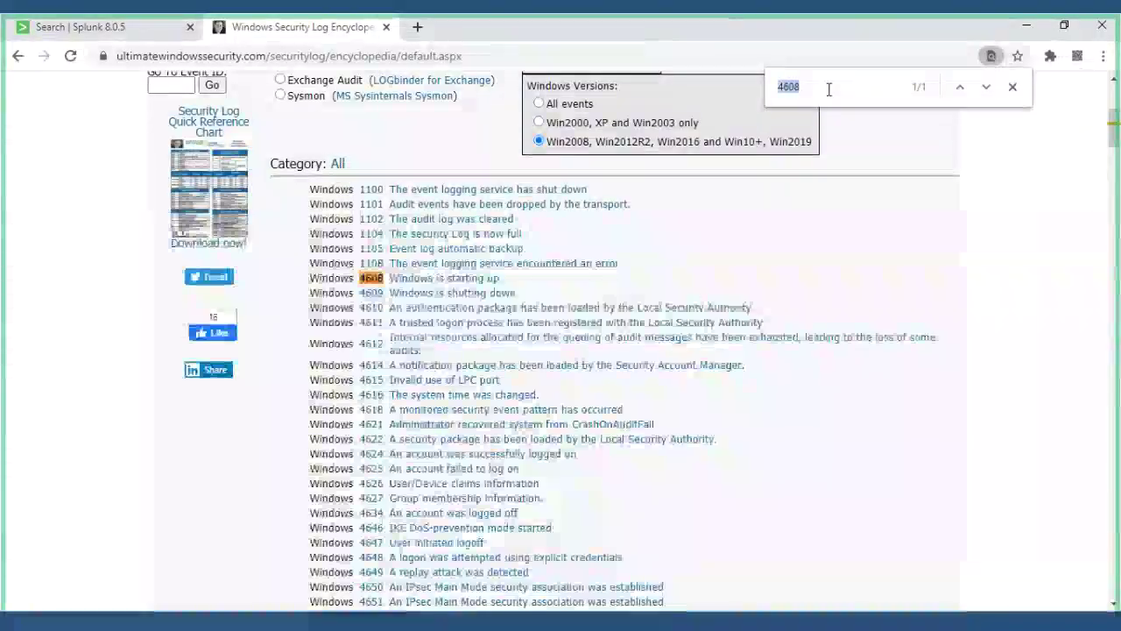
text(4616)
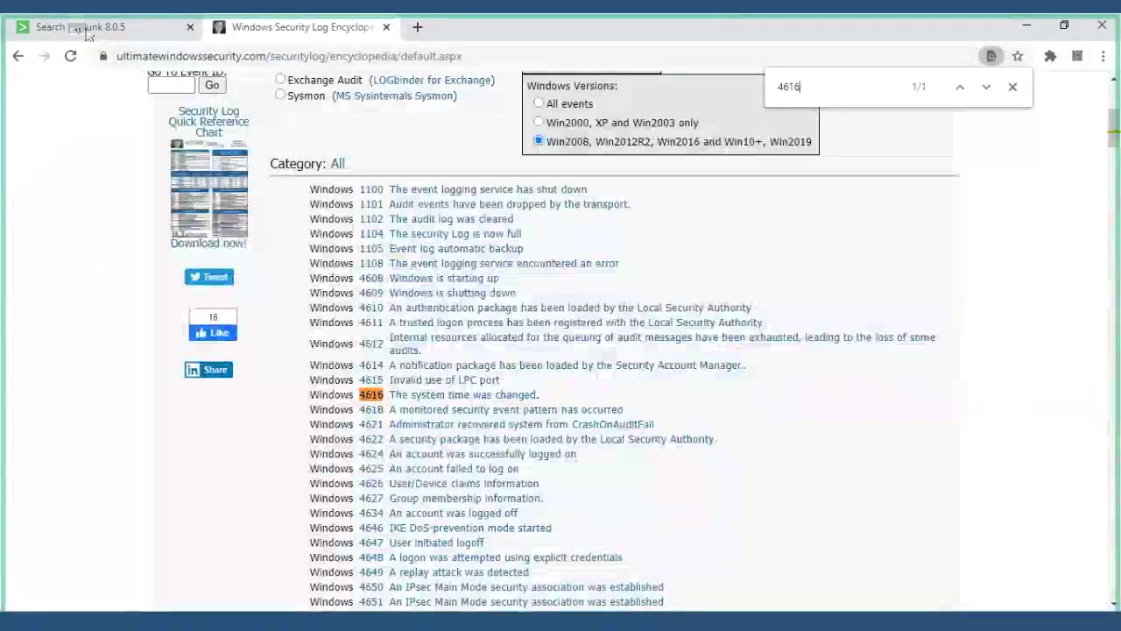
- Take EventCode 4624 from the Splunk counts, look it up in the Windows Security Log Encyclopedia, and return to the Splunk search
click(87, 29)
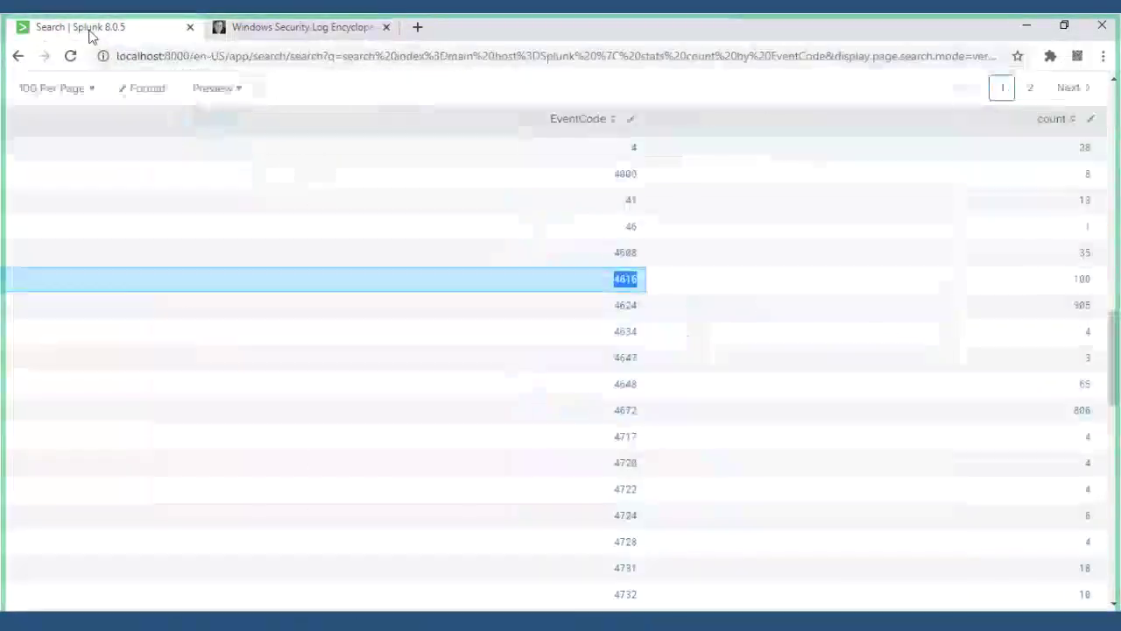
double_click(632, 313)
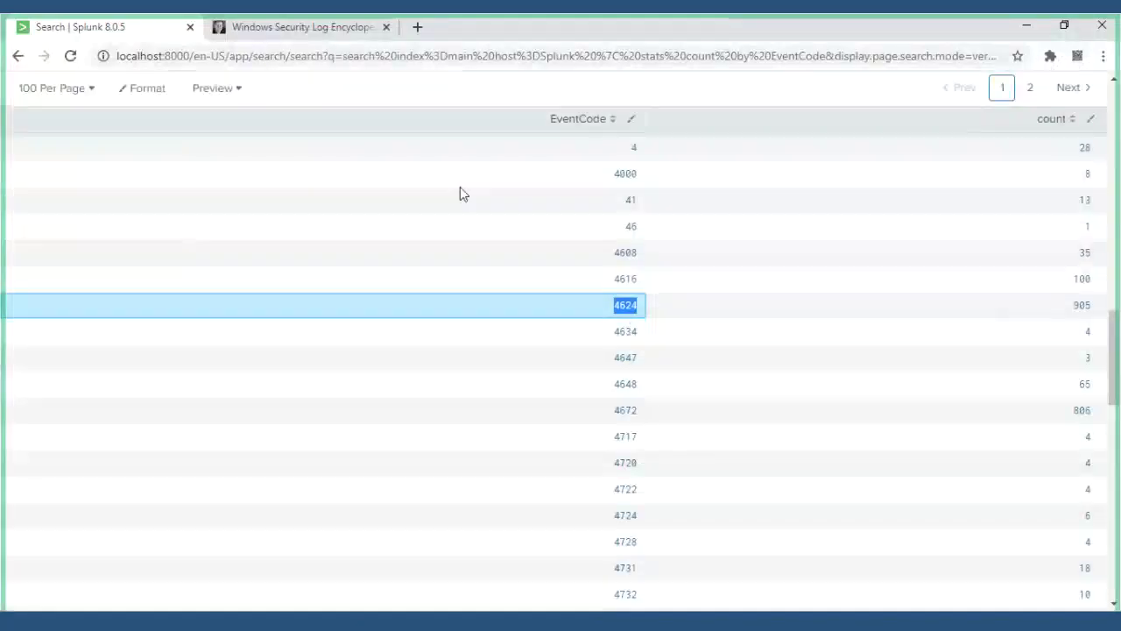
click(283, 26)
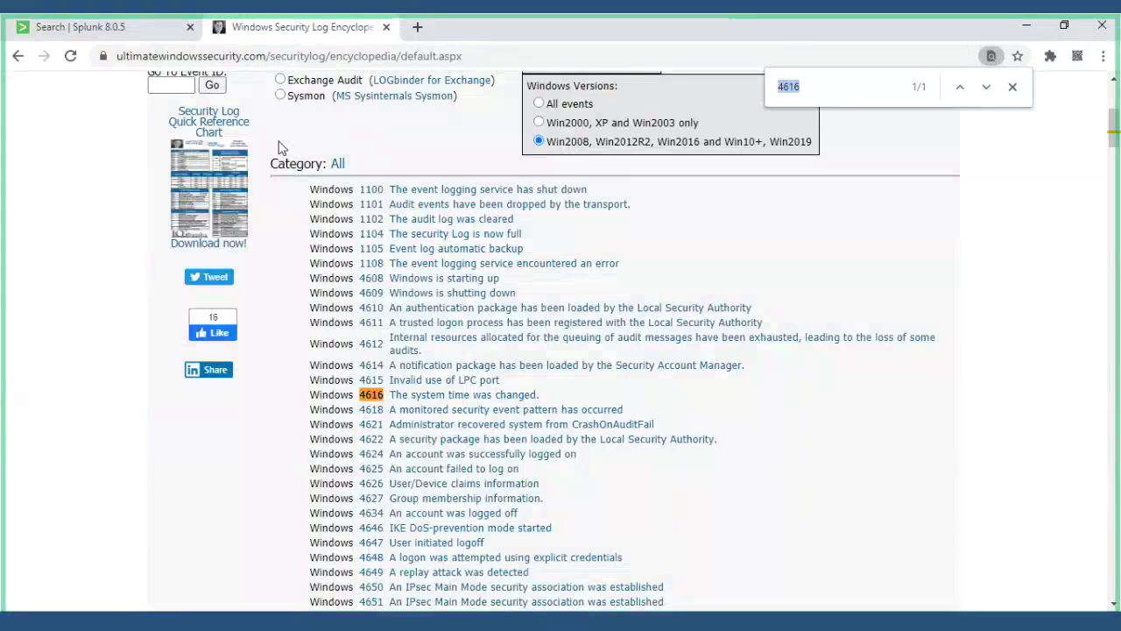
text(4624)
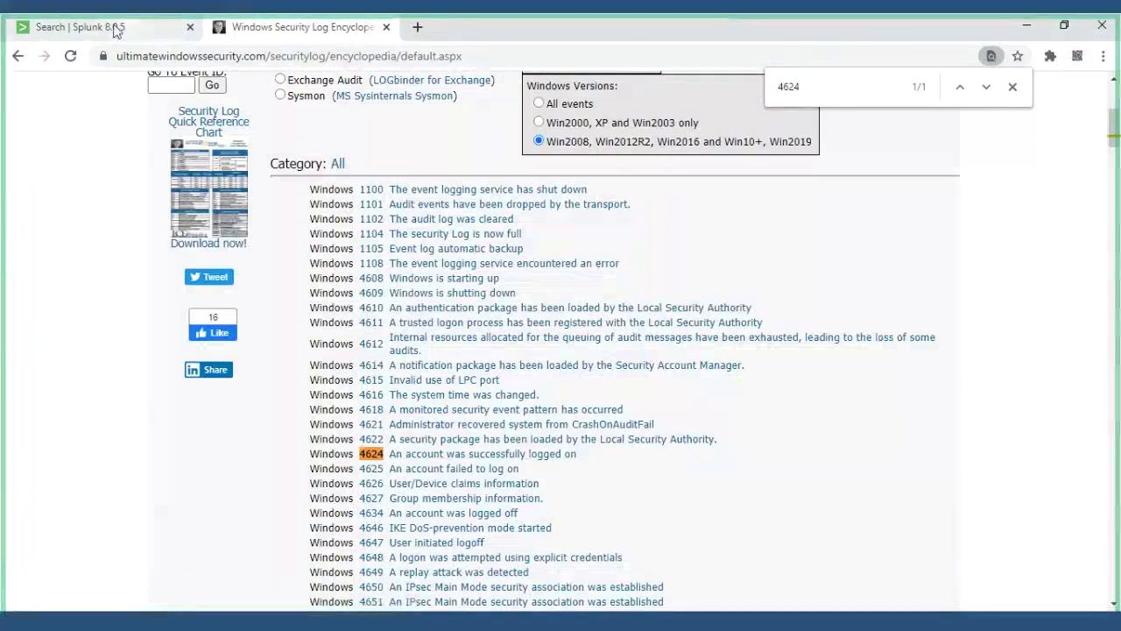
click(161, 11)
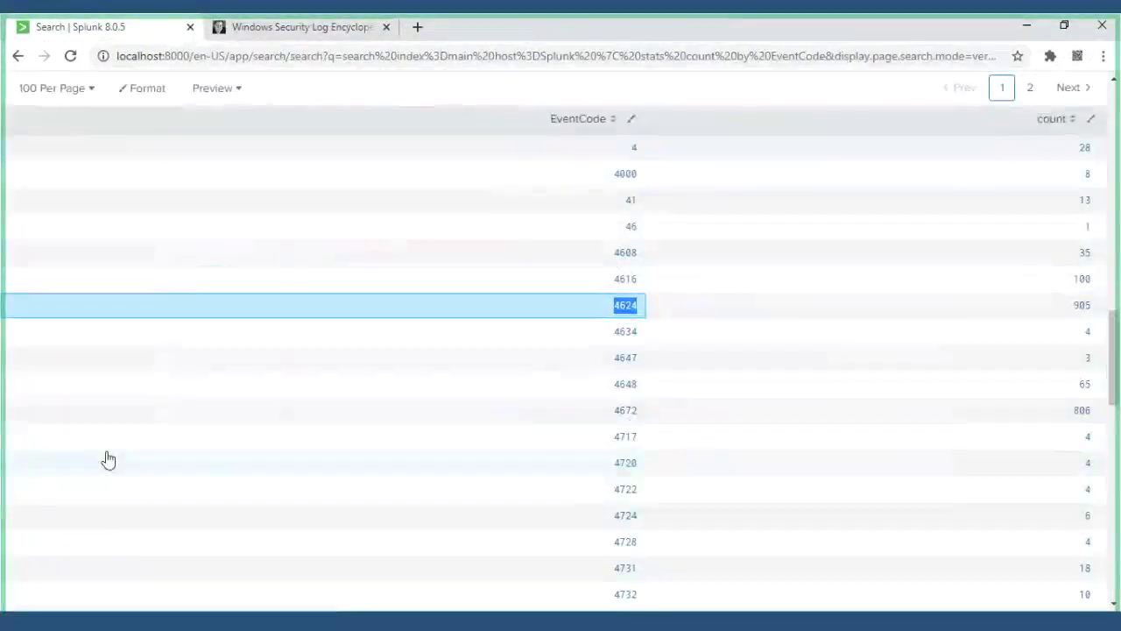
scroll(108, 460, up, 10)
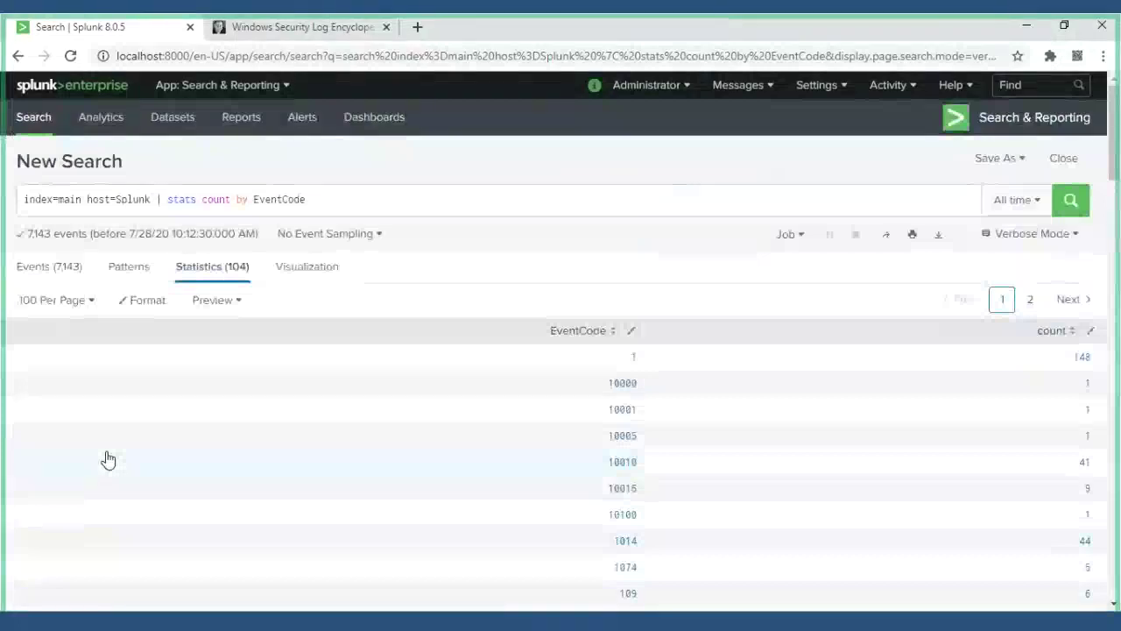
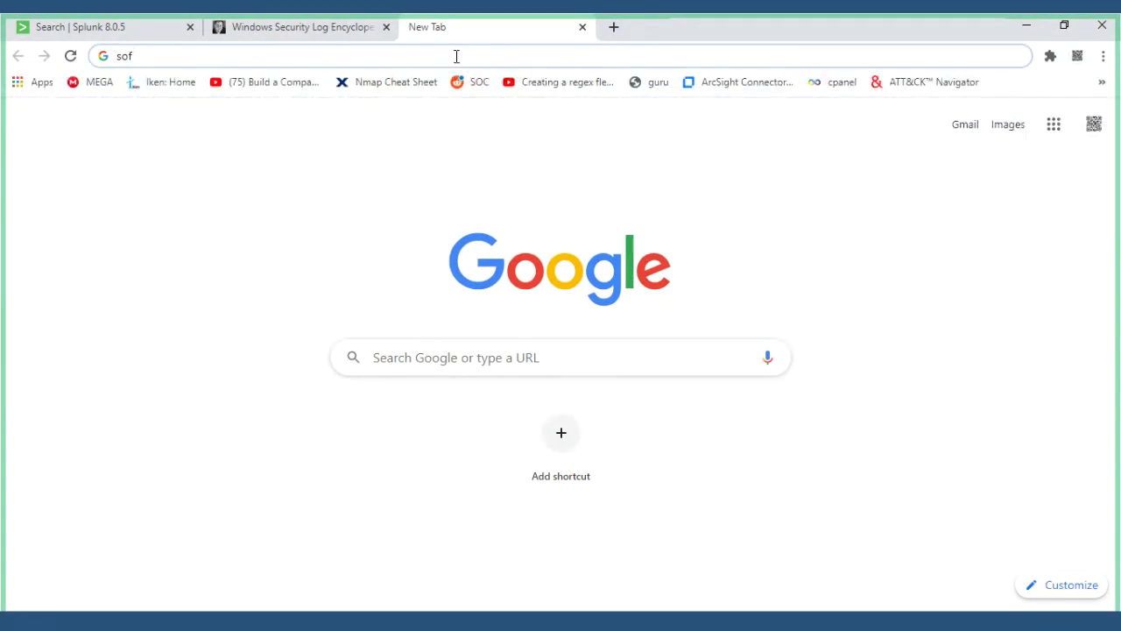
- Back in Splunk, remove the host filter from the query and change the index from the wildcard to main
click(101, 35)
drag(70, 122, 448, 151)
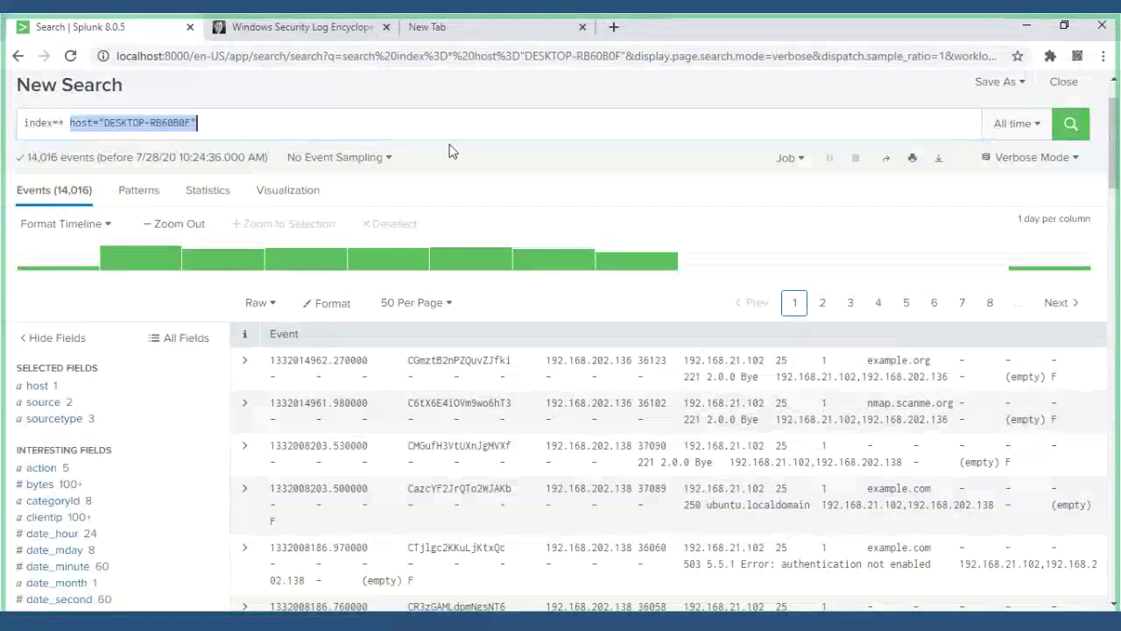
key(BackSpace)
key(BackSpace)
key(BackSpace)
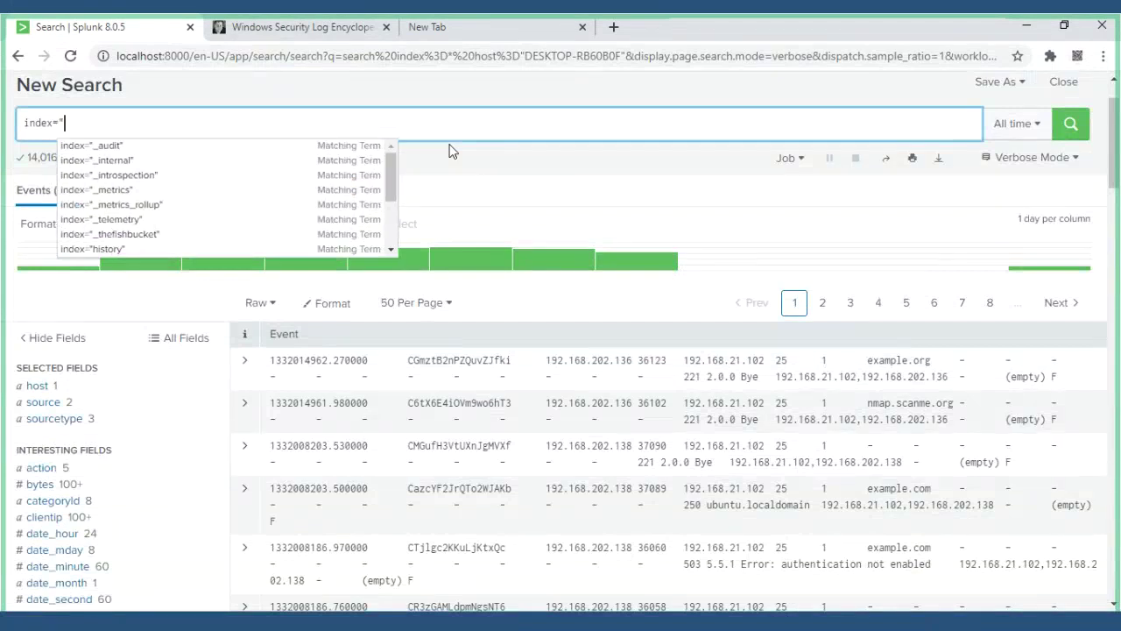
key(BackSpace)
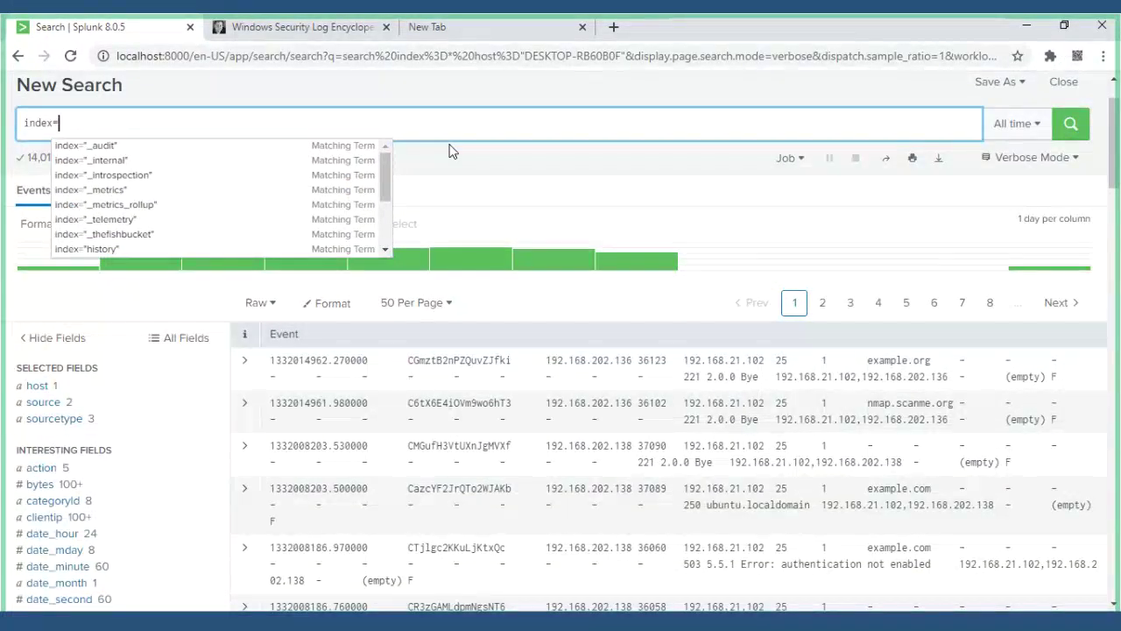
text(main)
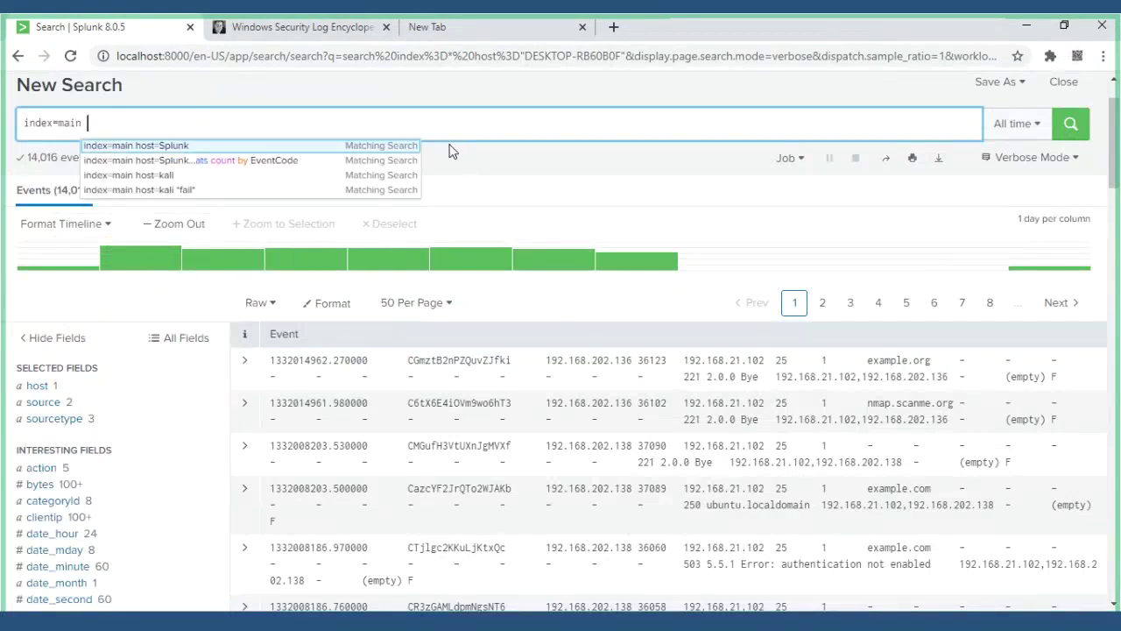
- Add host=kali to the index=main query and run the search
key(Return)
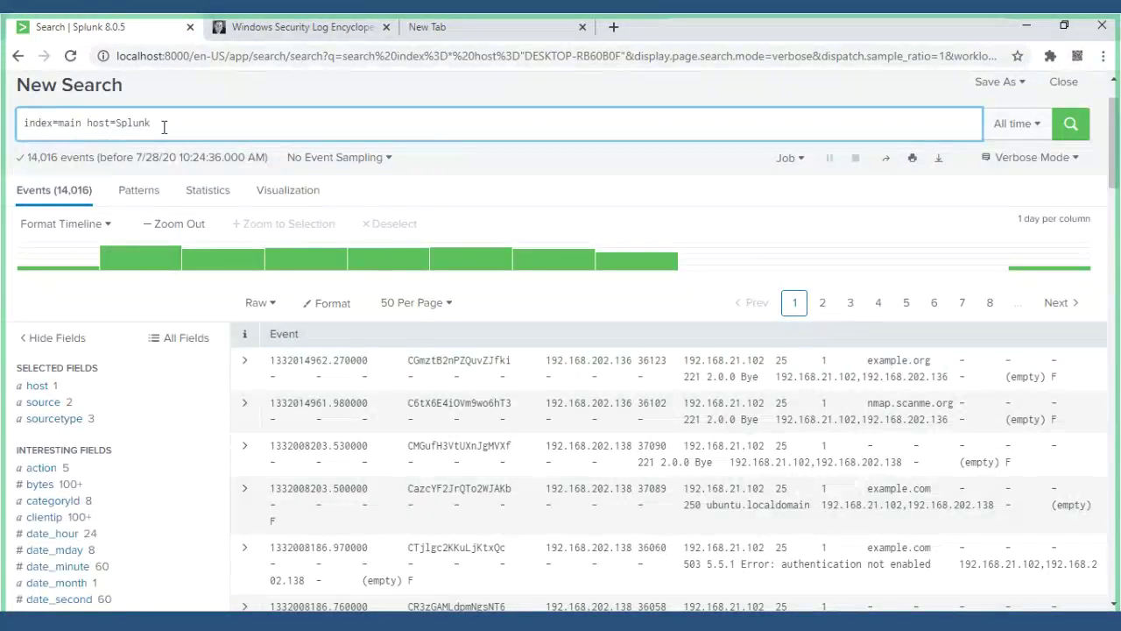
key(BackSpace)
key(BackSpace)
key(BackSpace)
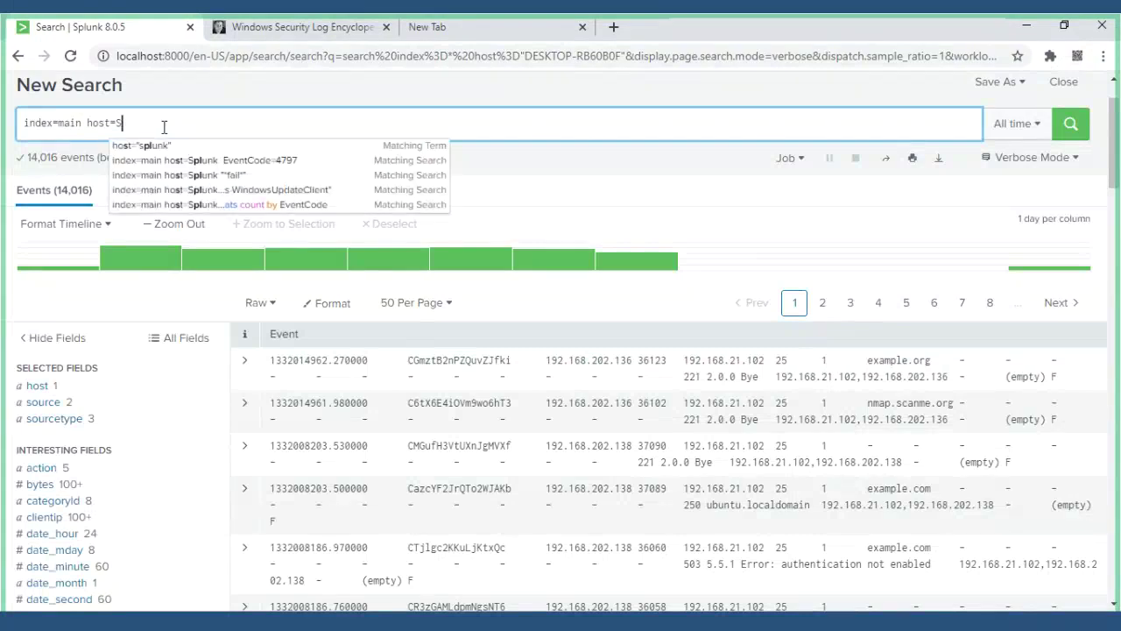
text(kali)
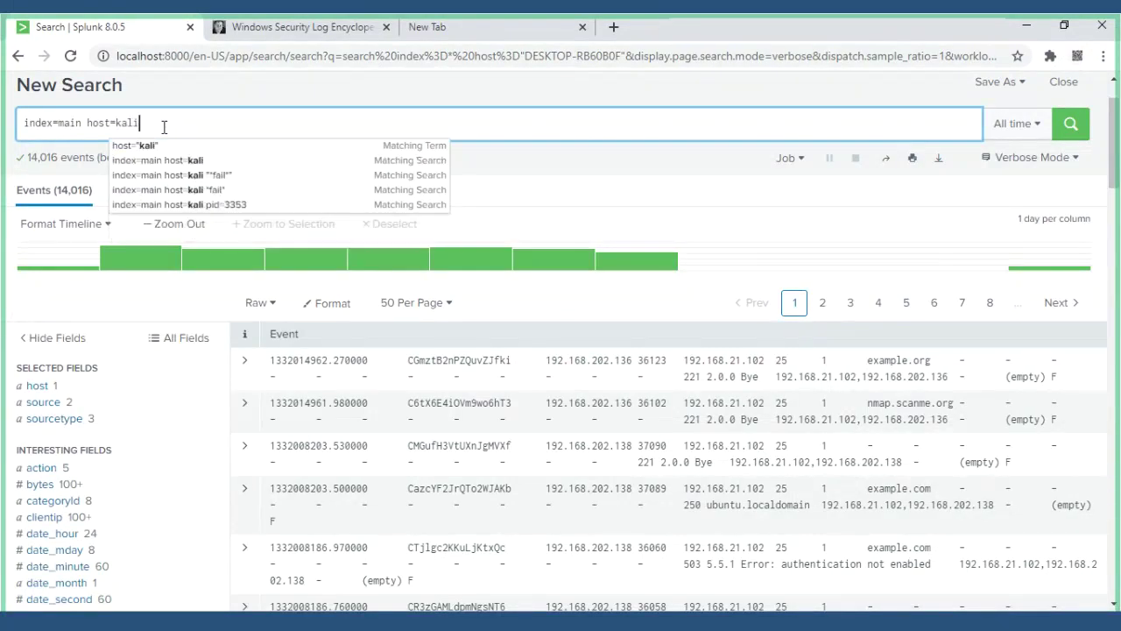
key(Return)
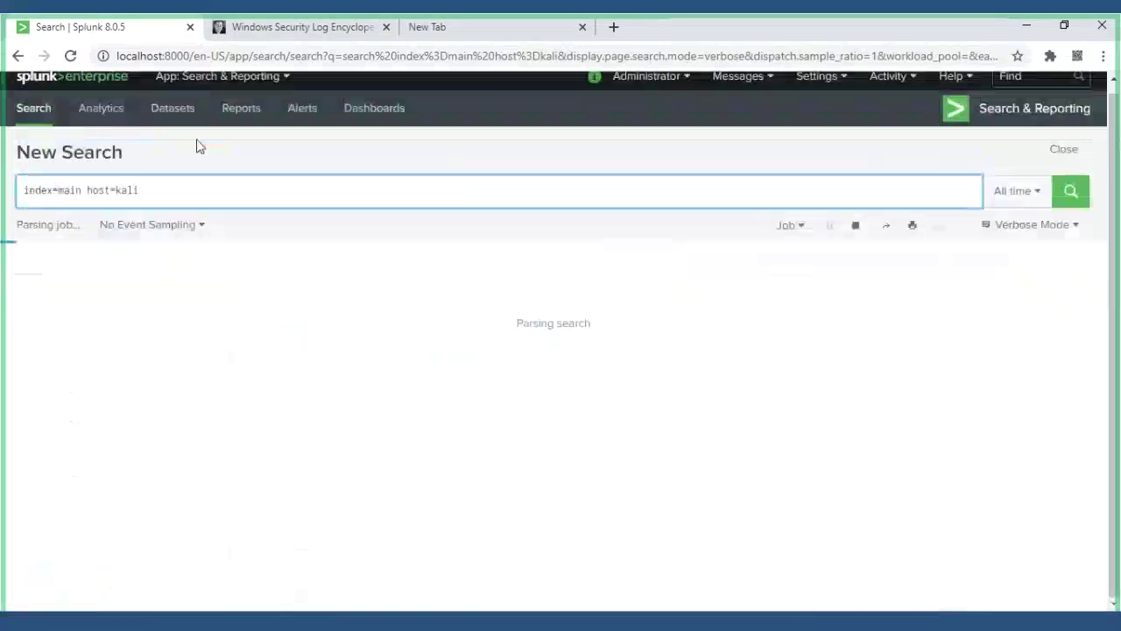
- Review the events returned for the kali host and the list of interesting fields
scroll(204, 167, down, 1)
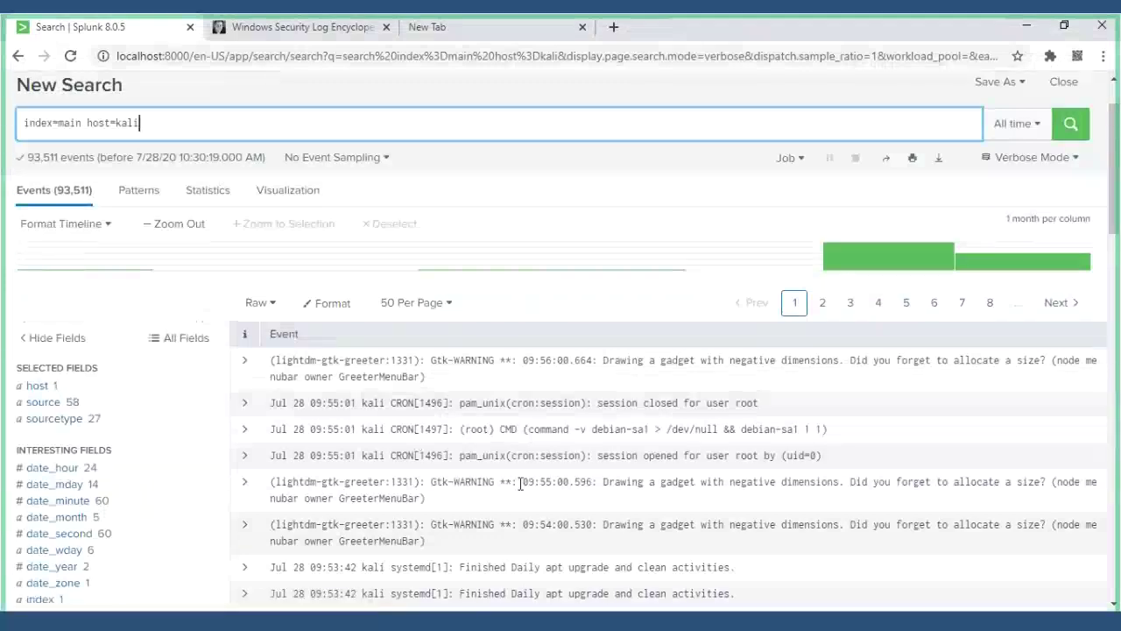
scroll(520, 483, down, 2)
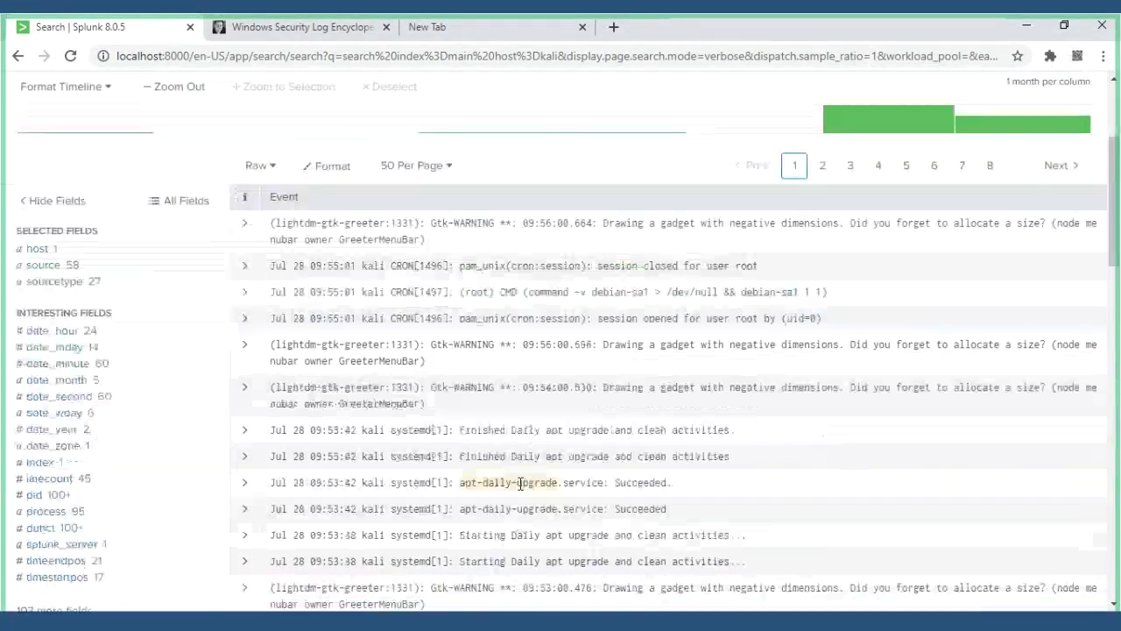
scroll(520, 482, up, 4)
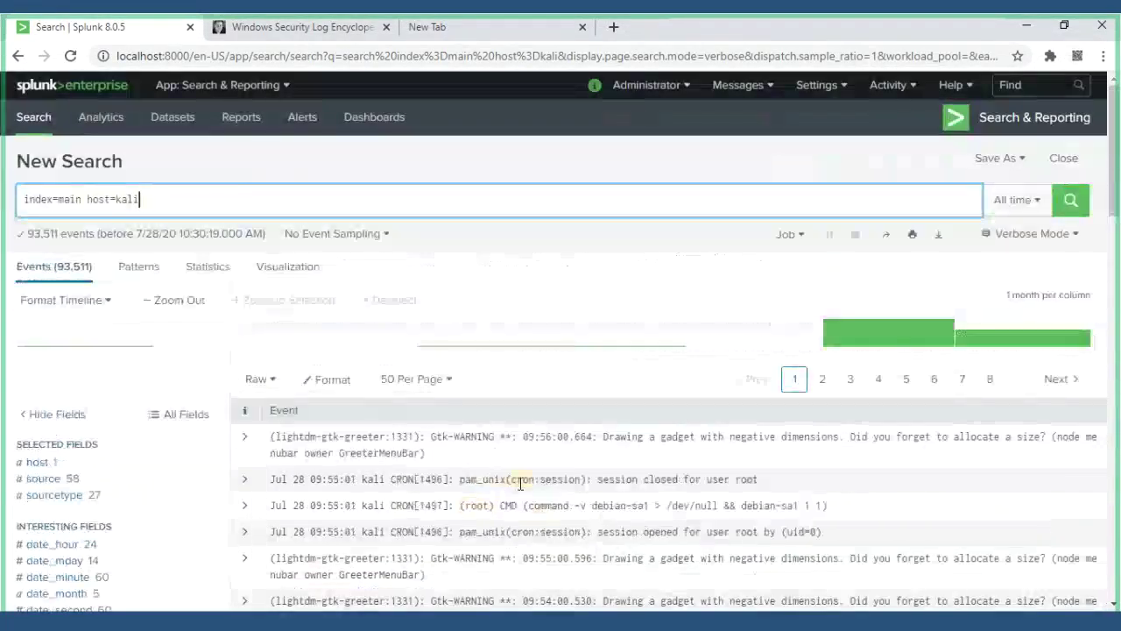
scroll(148, 401, down, 5)
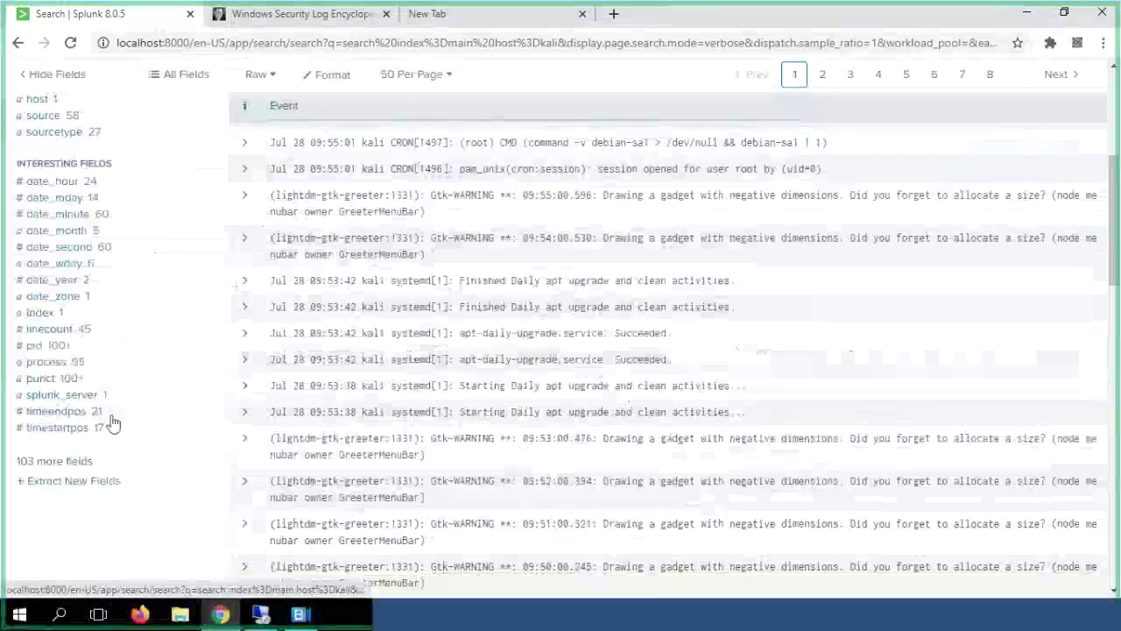
scroll(391, 420, up, 1)
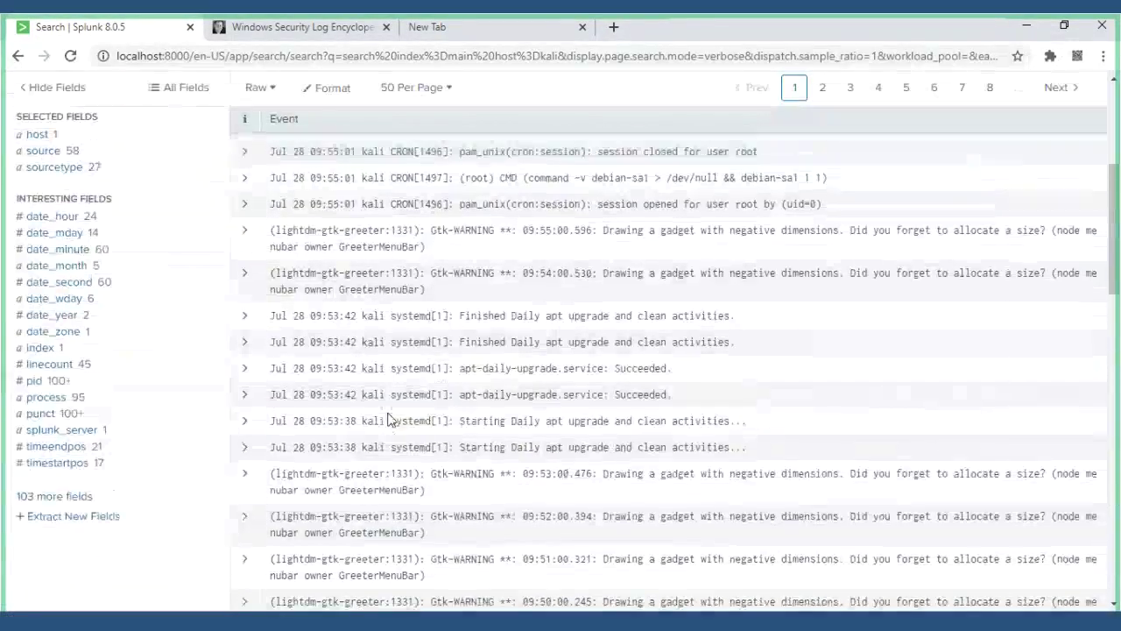
scroll(391, 420, up, 5)
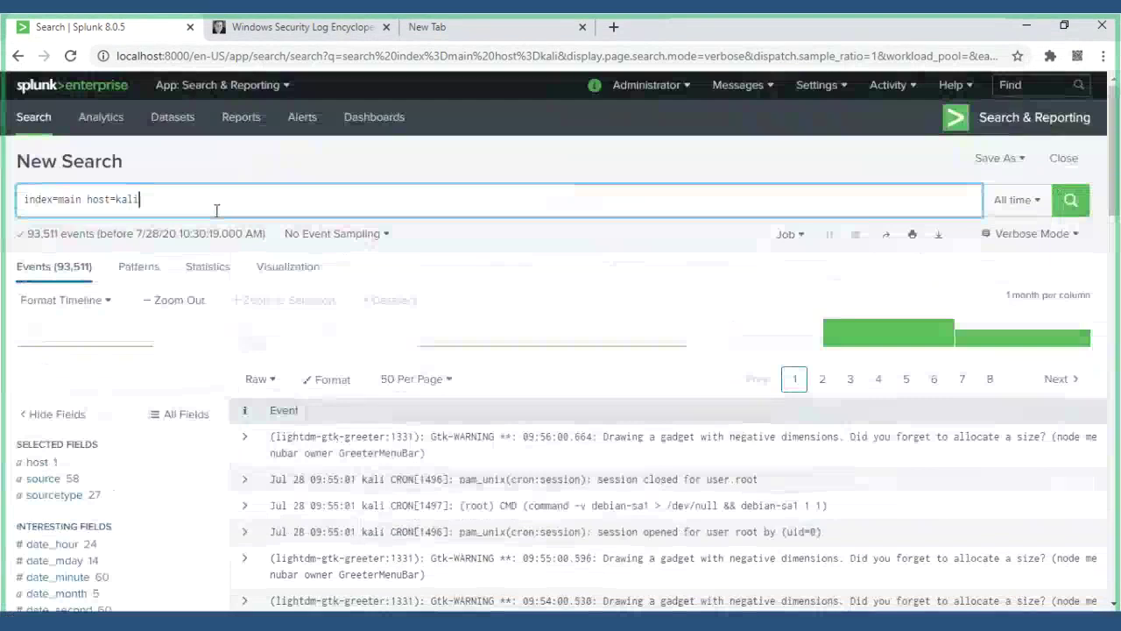
text(P)
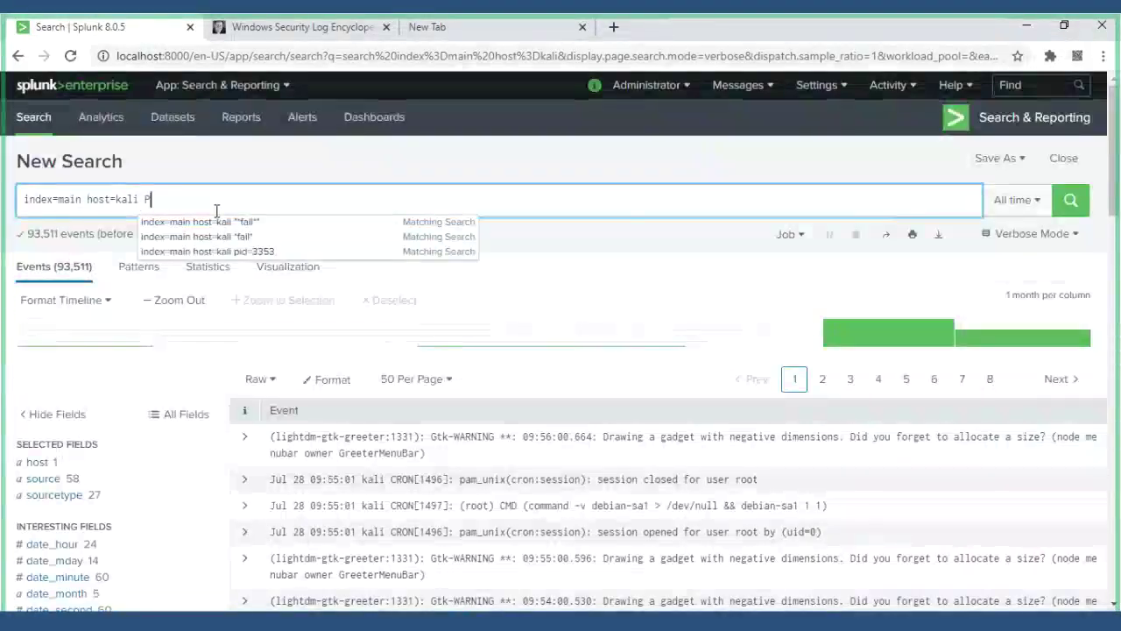
text(f)
key(BackSpace)
key(BackSpace)
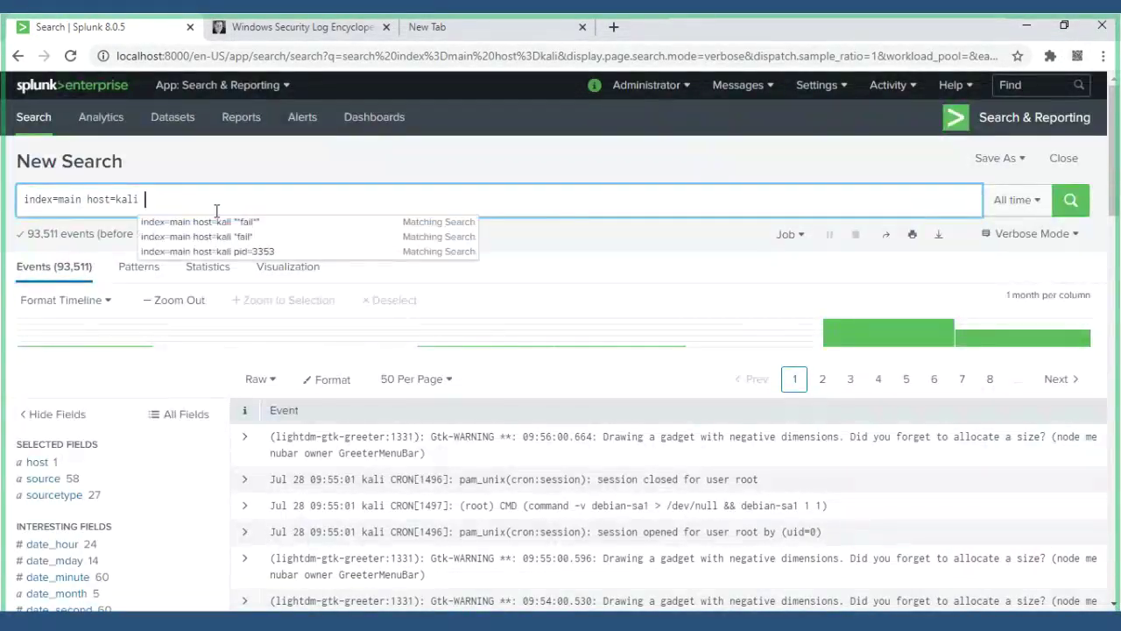
- Append the wildcard term "*fail*" to the index=main host=kali query, run the search and look through the matching events
text("*fail)
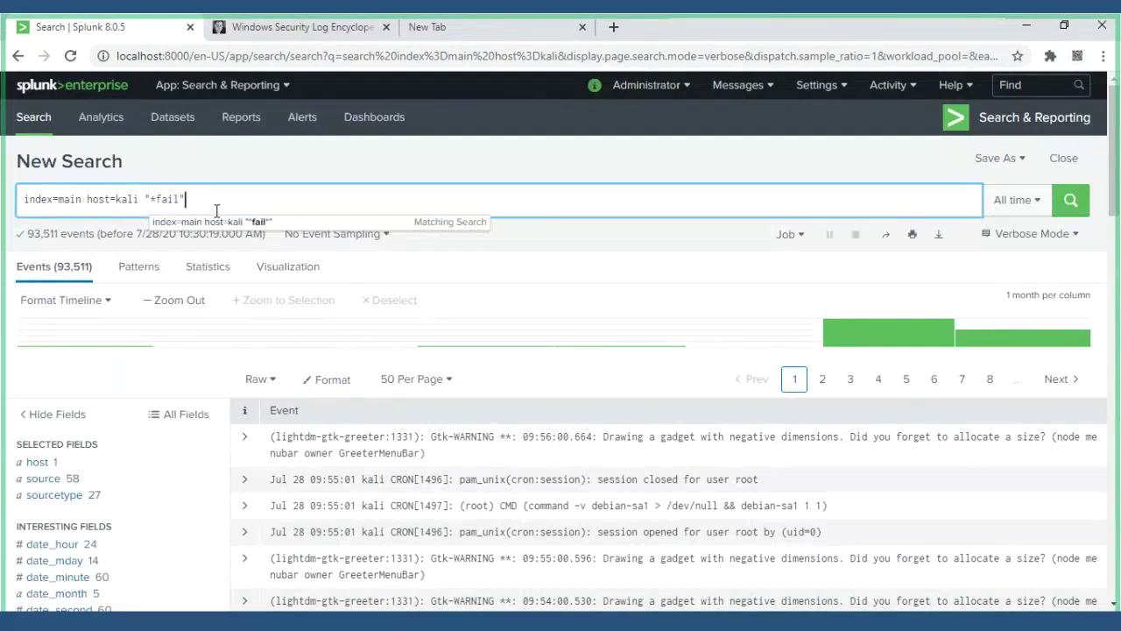
text(*)
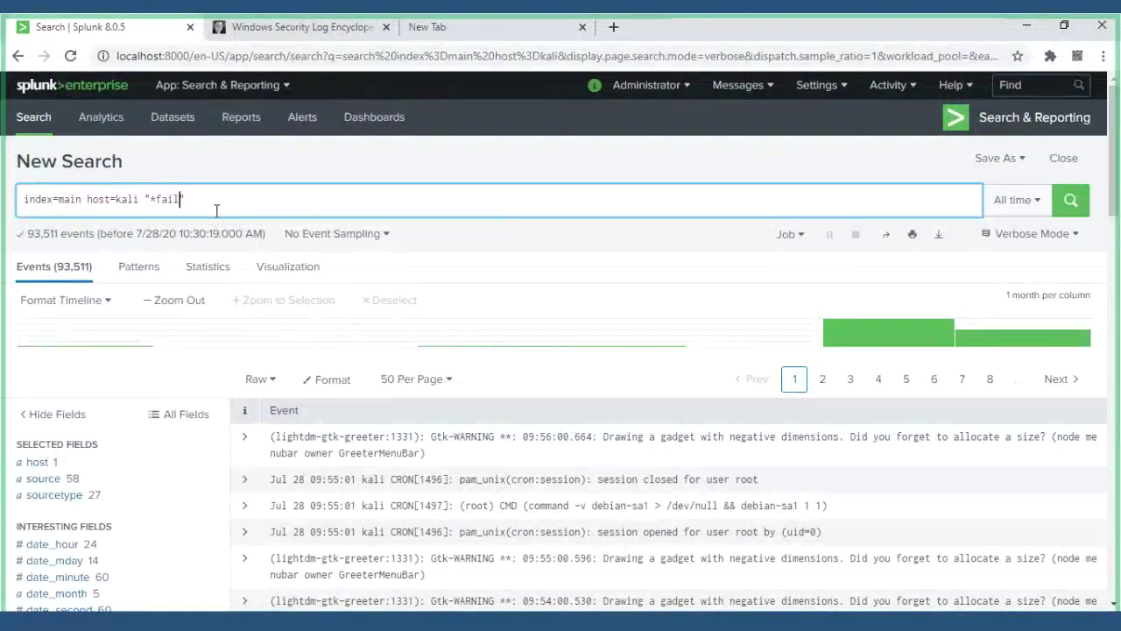
key(Return)
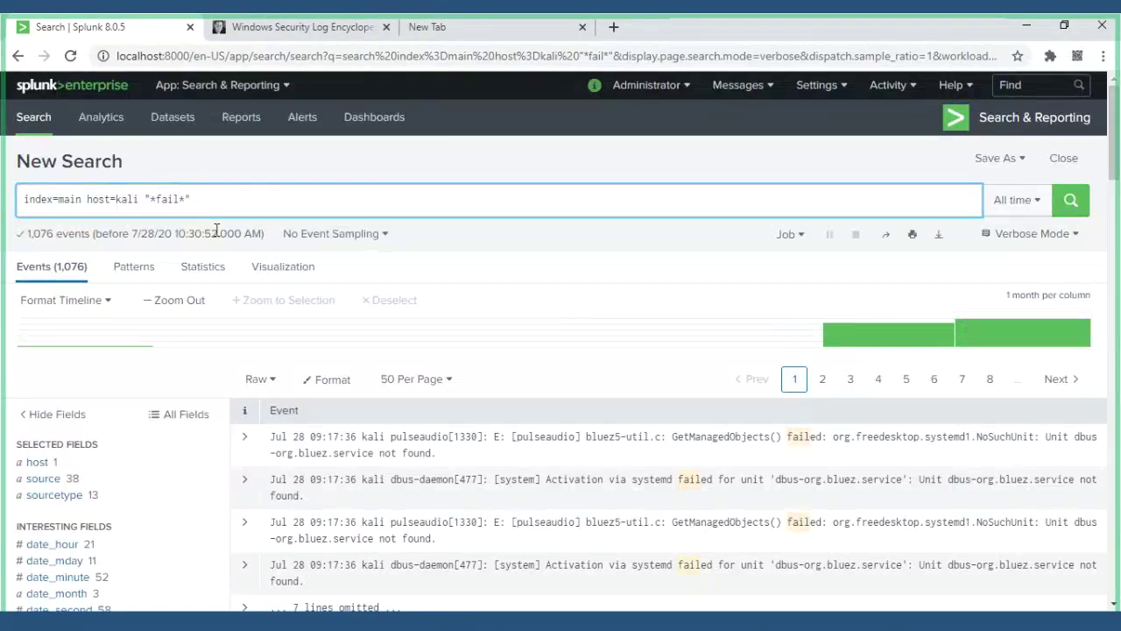
scroll(364, 334, down, 4)
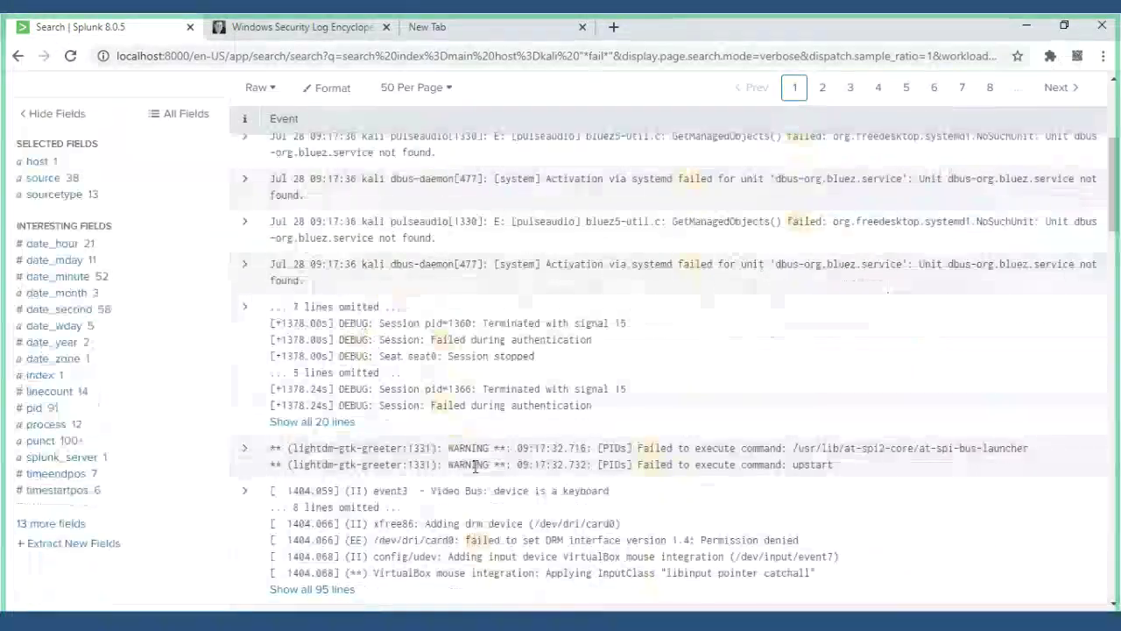
- Read further through the kali events matching "*fail*" and return to the search query
scroll(475, 467, down, 1)
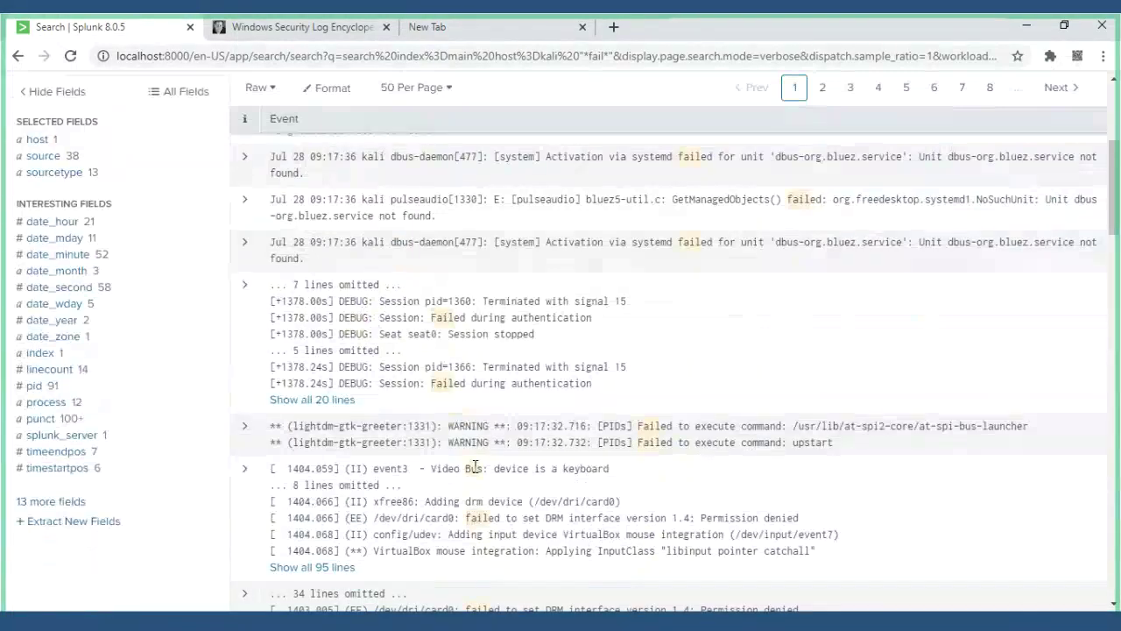
scroll(475, 467, down, 1)
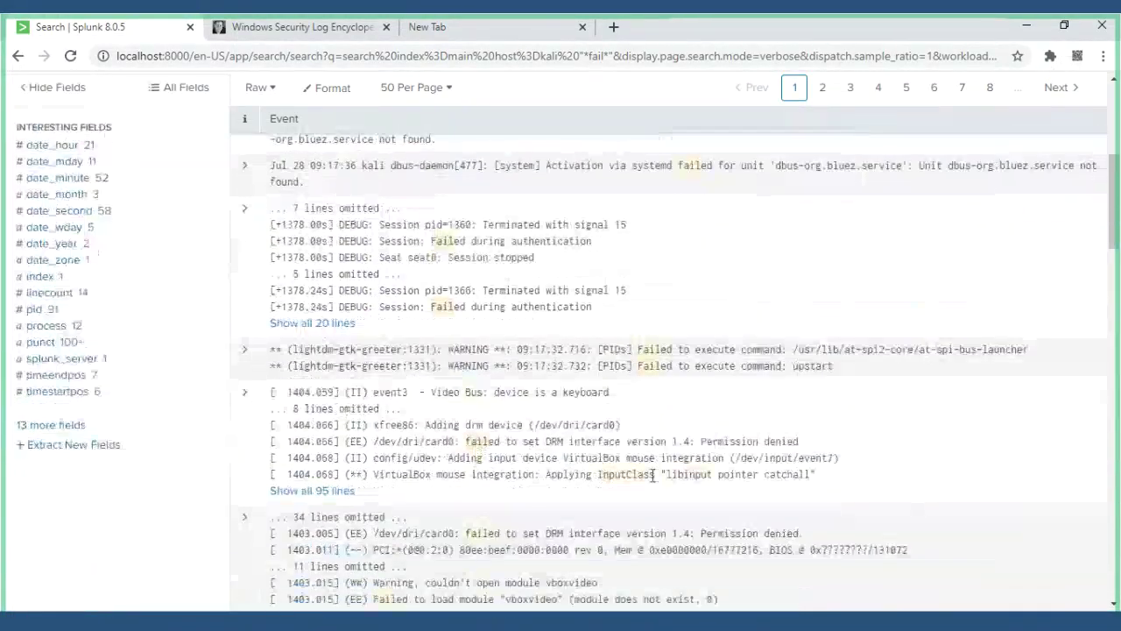
scroll(653, 476, down, 3)
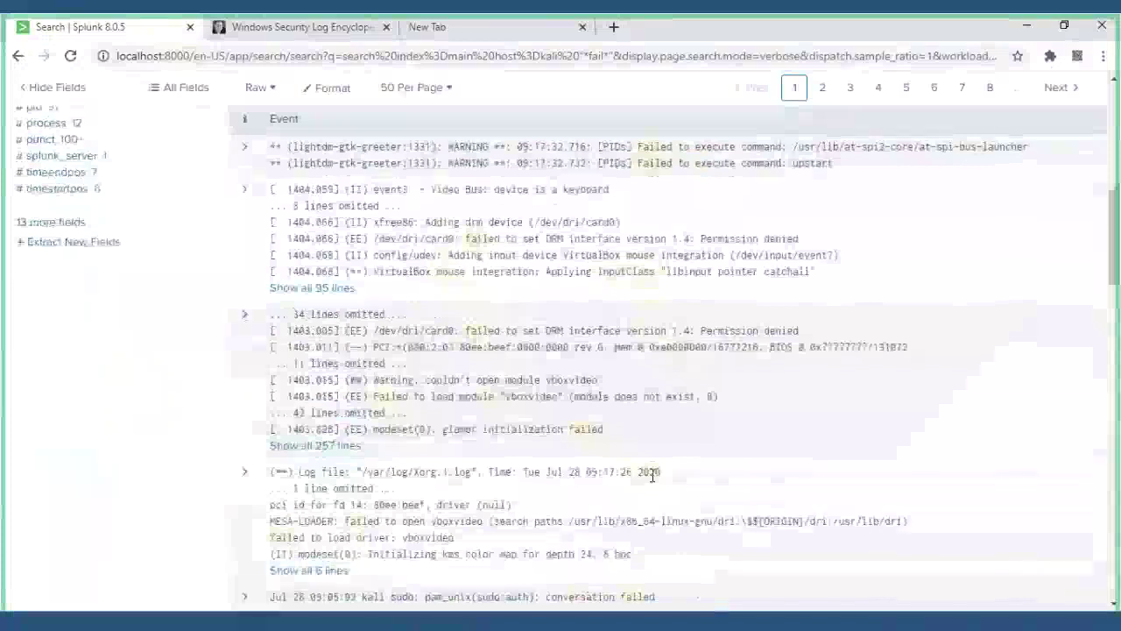
scroll(653, 476, up, 2)
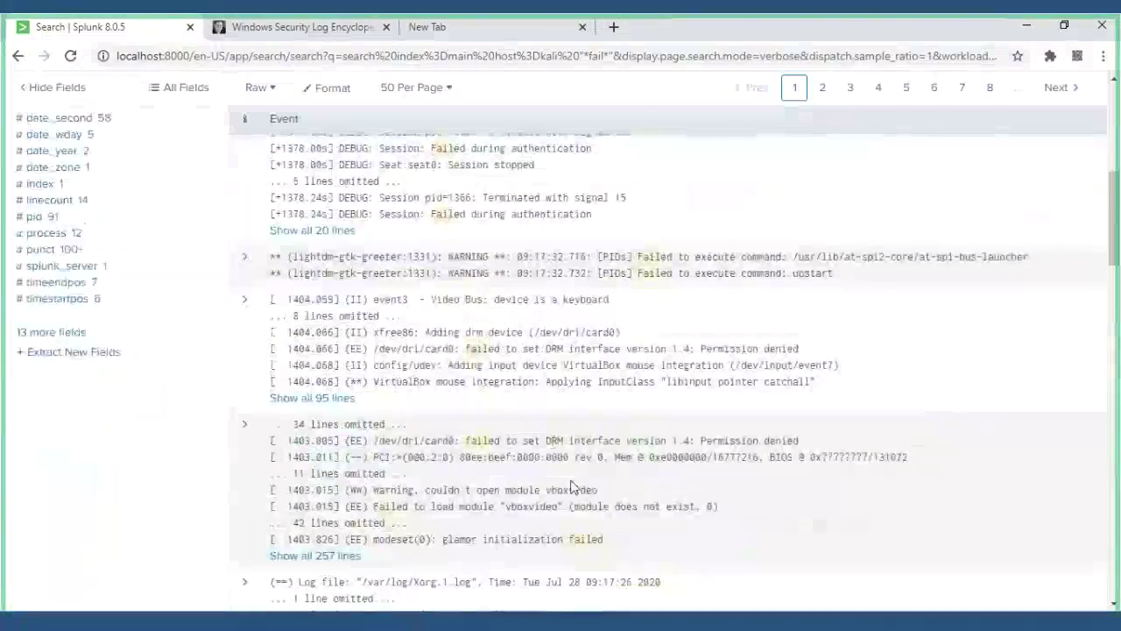
scroll(571, 487, up, 5)
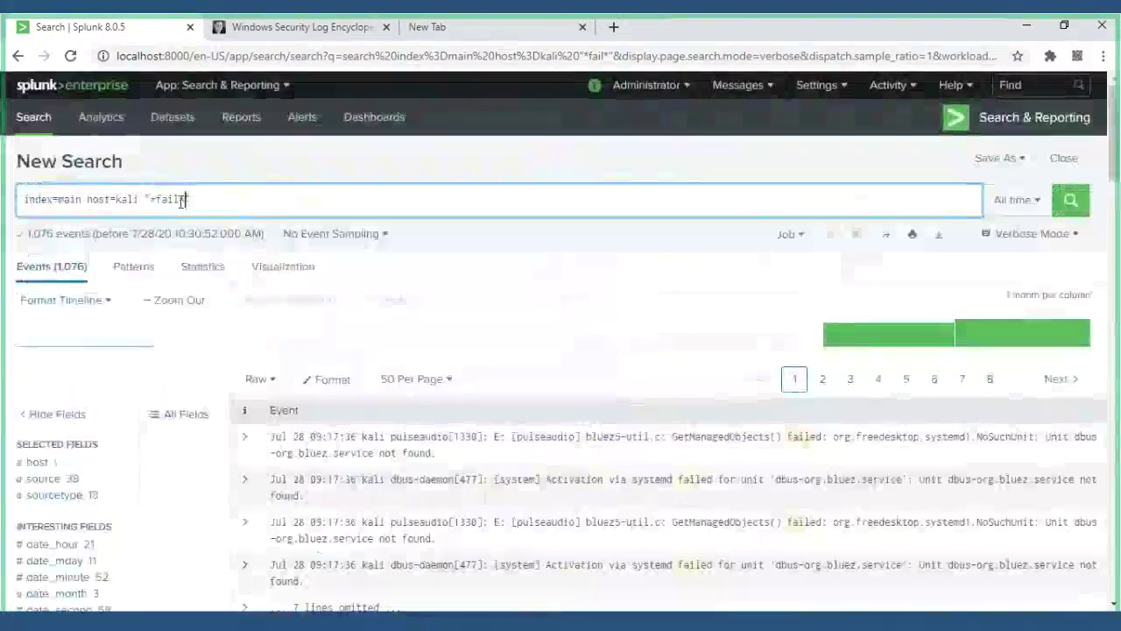
- Replace the keyword fail with authentication so the query reads index=main host=kali "*authentication*", and run the search
drag(188, 201, 147, 201)
click(154, 201)
double_click(162, 200)
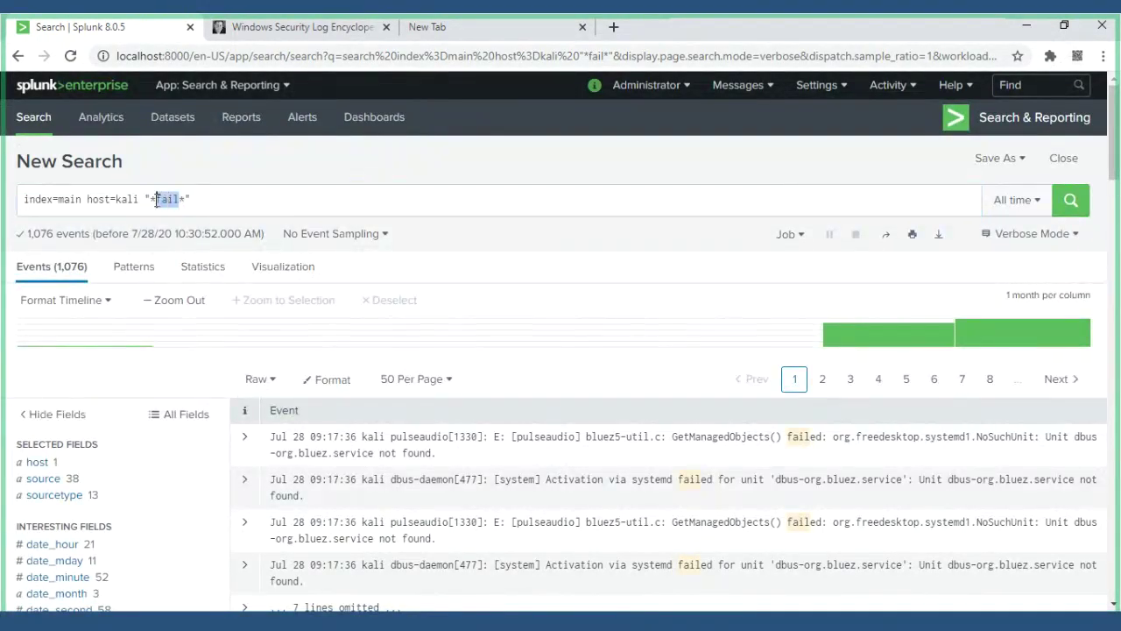
text(au)
text(thentica)
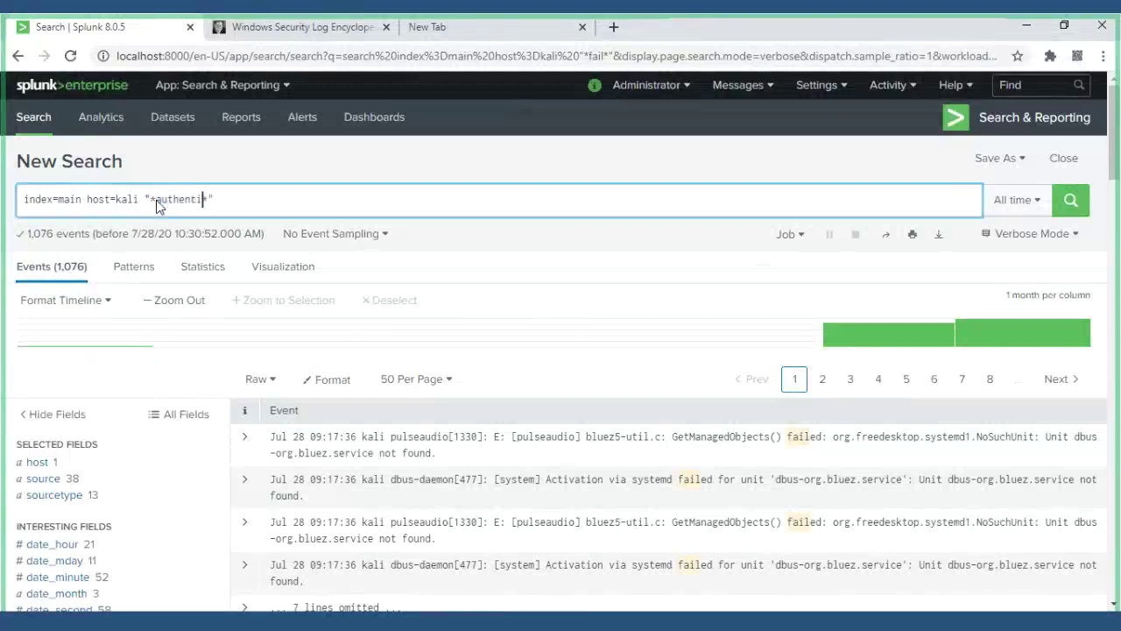
text(tion)
key(Return)
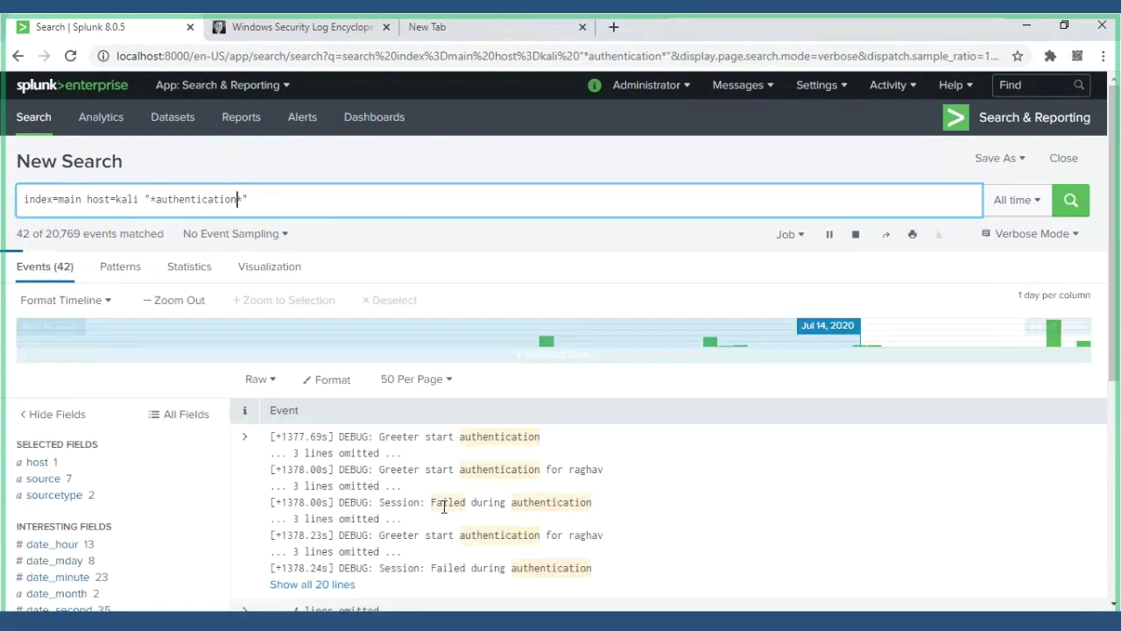
- Examine the first authentication events, noting the username and the failure messages in the session debug lines
scroll(444, 507, down, 2)
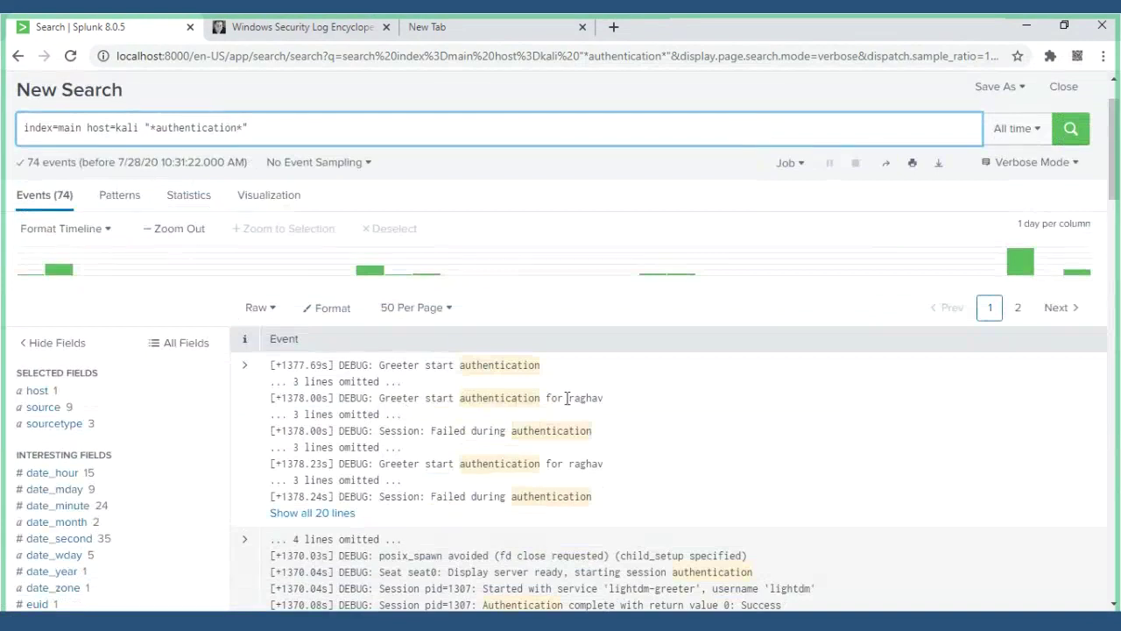
drag(569, 399, 605, 400)
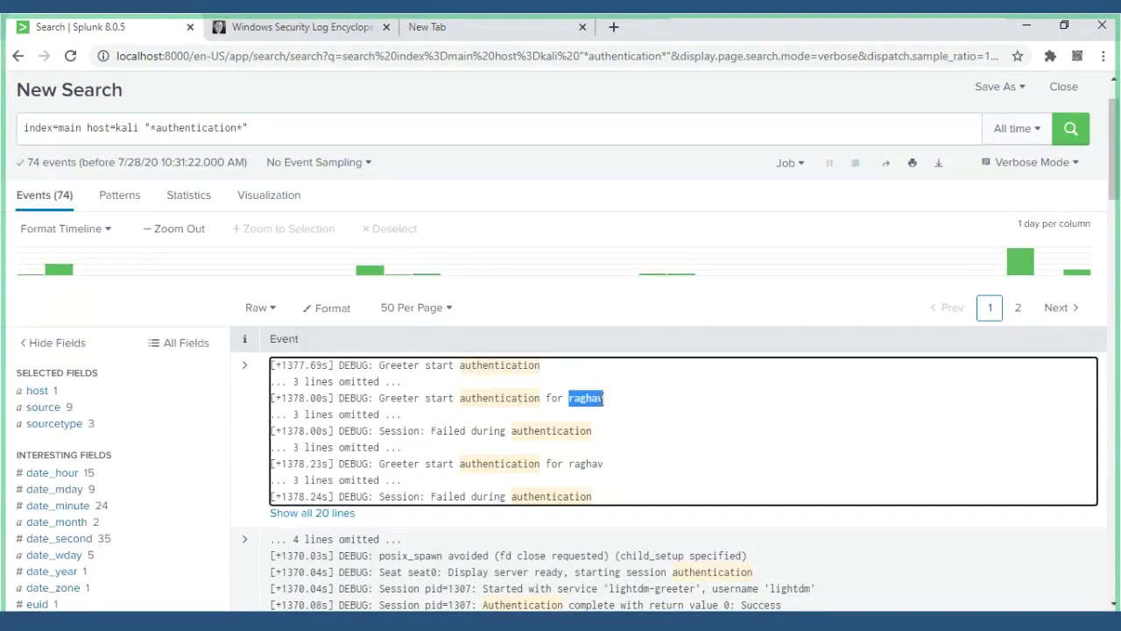
scroll(604, 399, down, 1)
drag(432, 364, 599, 365)
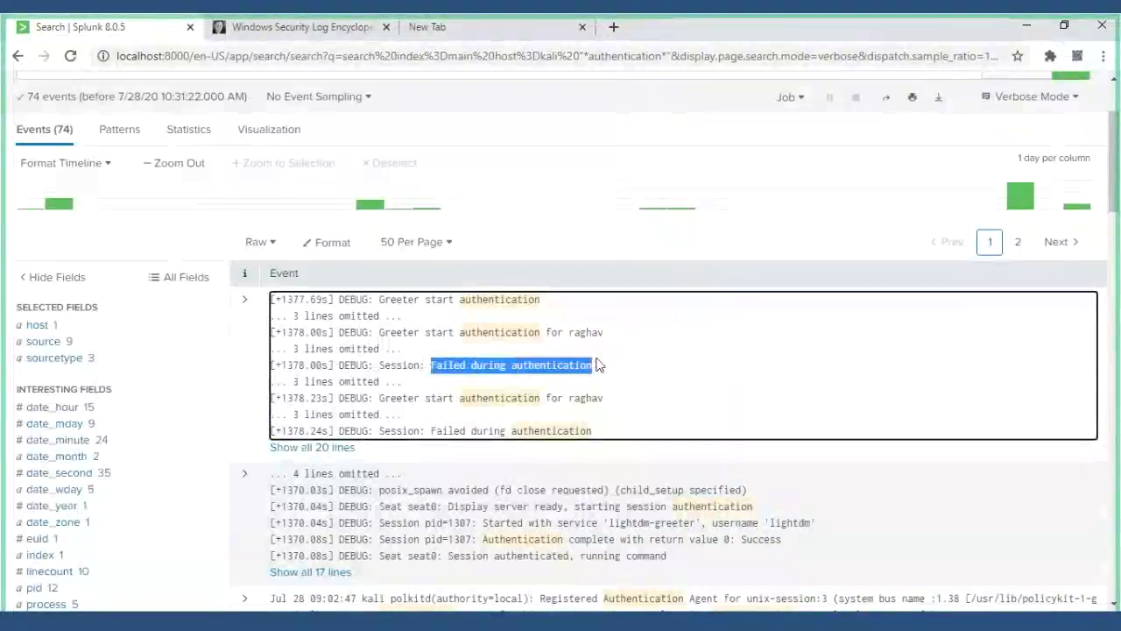
scroll(599, 365, down, 2)
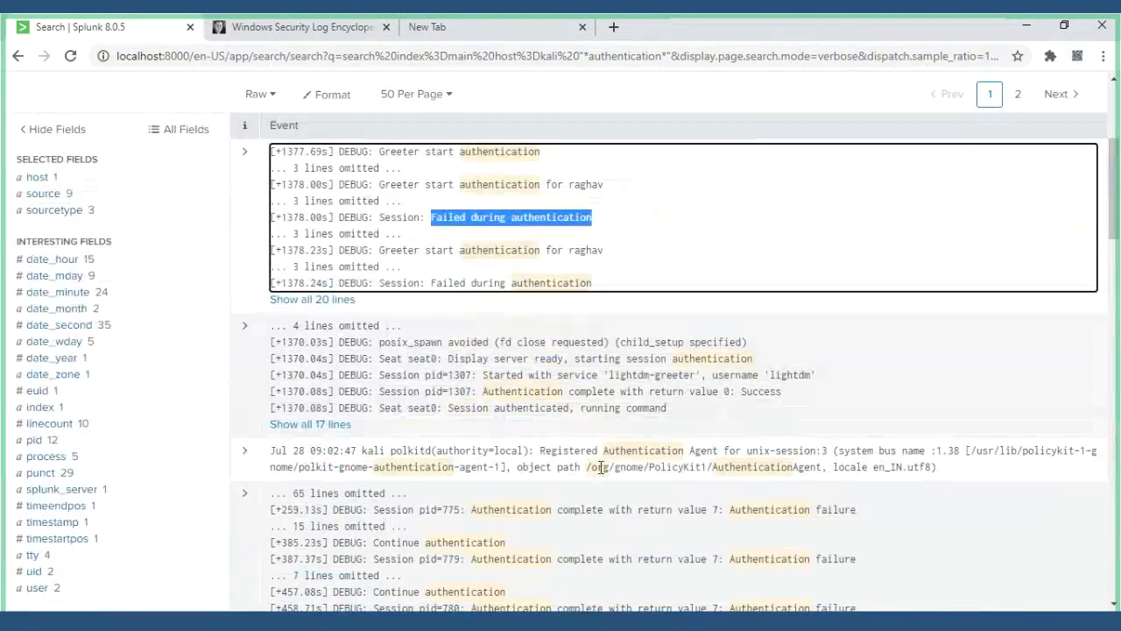
scroll(601, 467, down, 2)
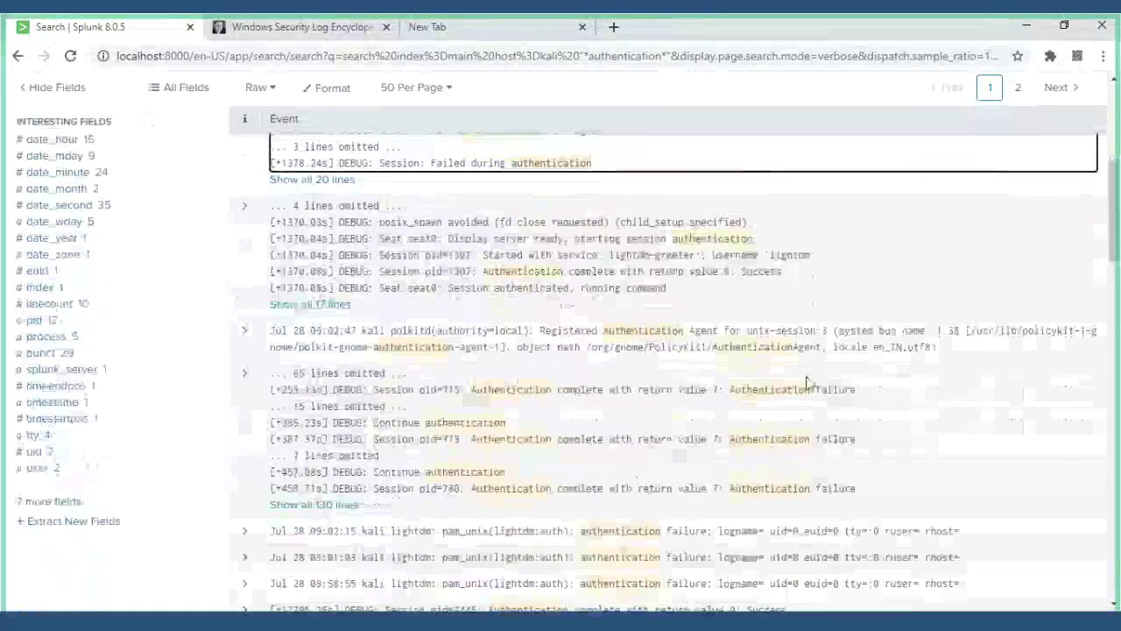
drag(730, 389, 839, 387)
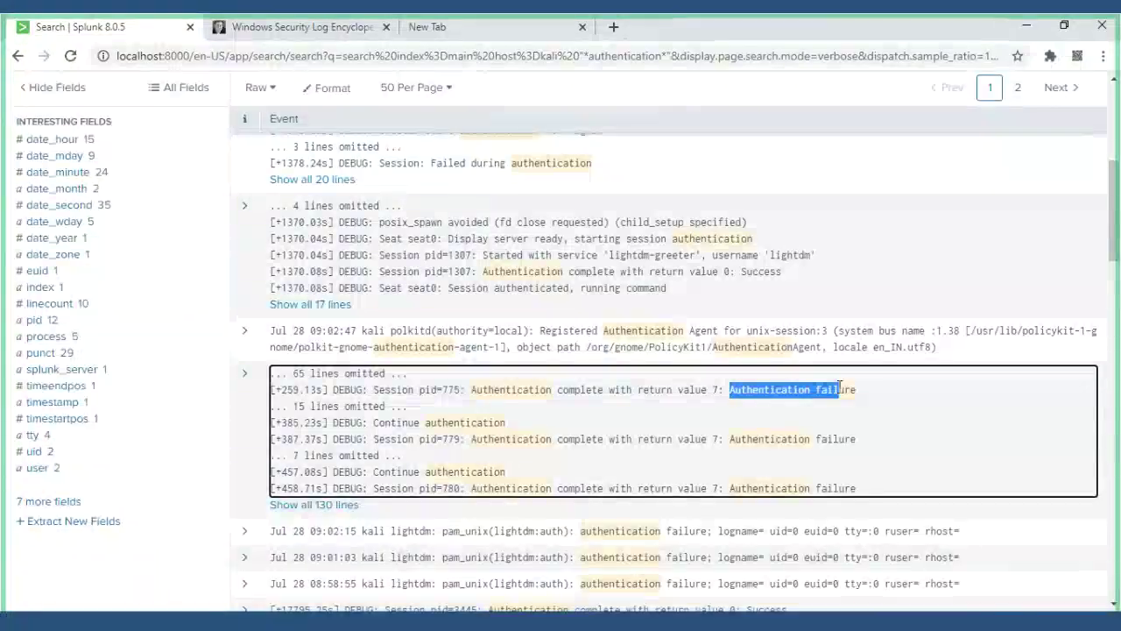
drag(856, 389, 782, 389)
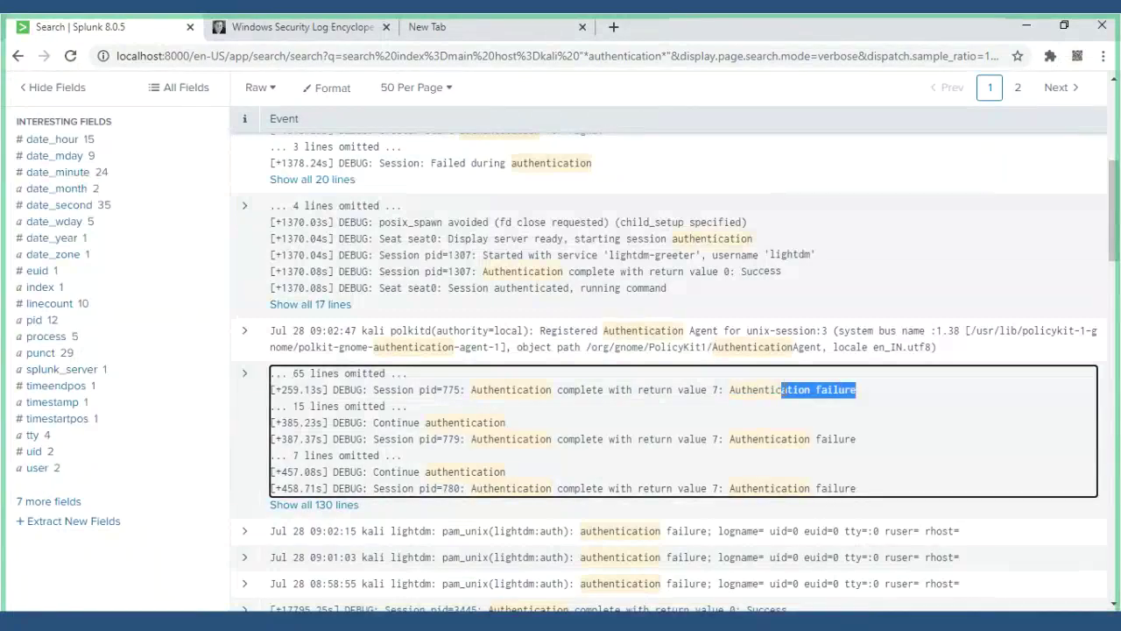
- Compare the lightdm pam_unix authentication failure events with the authentication result of session pid=3445
scroll(876, 430, down, 3)
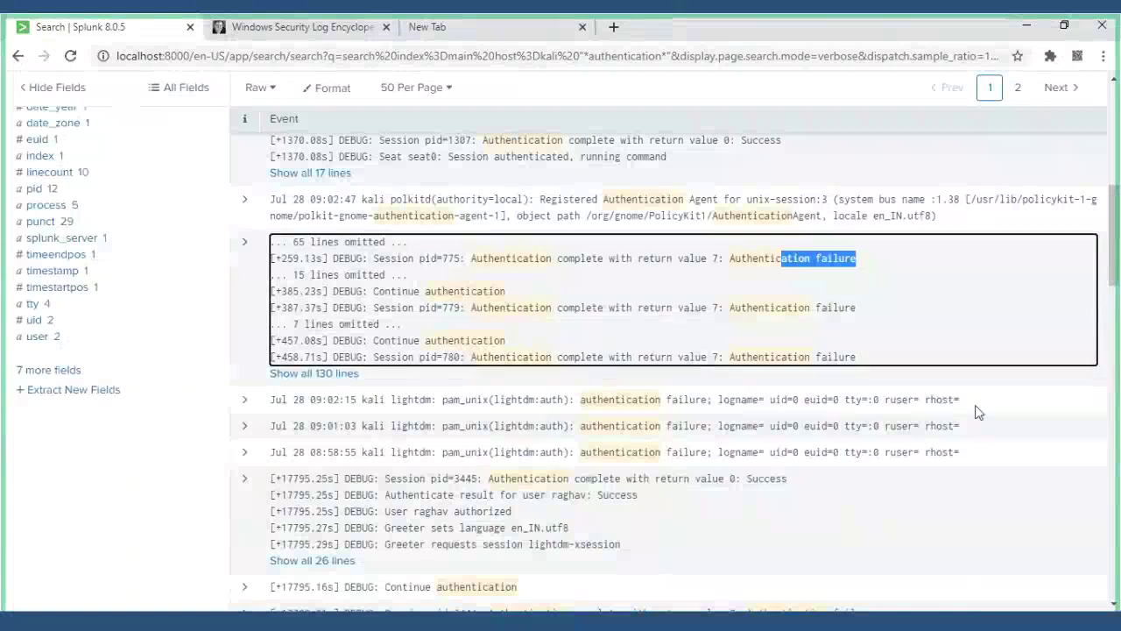
drag(964, 399, 996, 404)
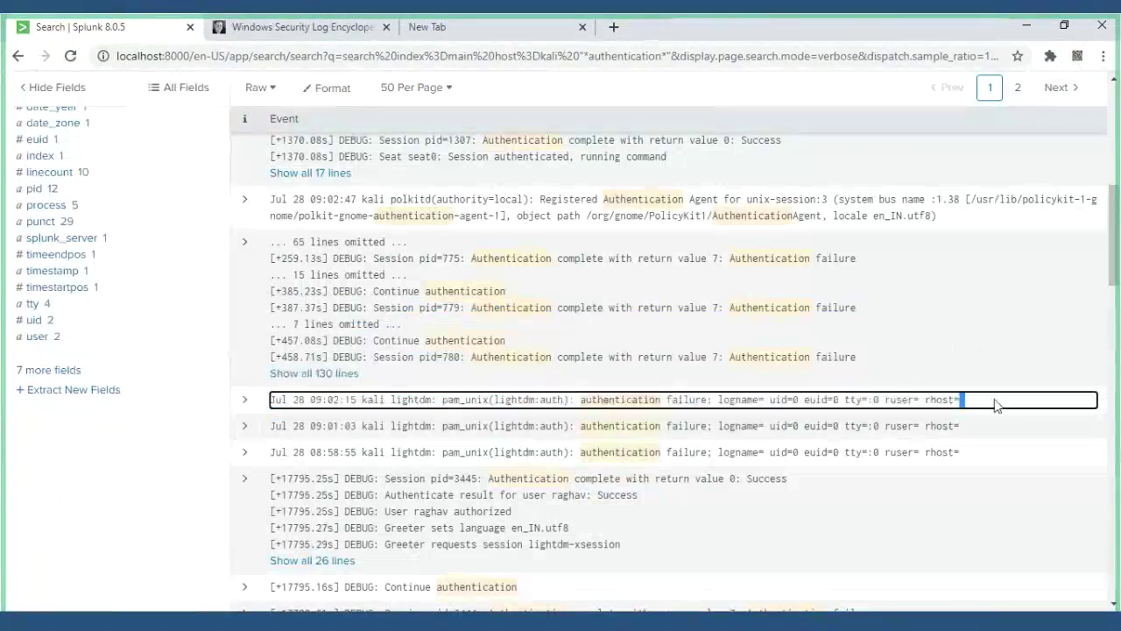
click(252, 486)
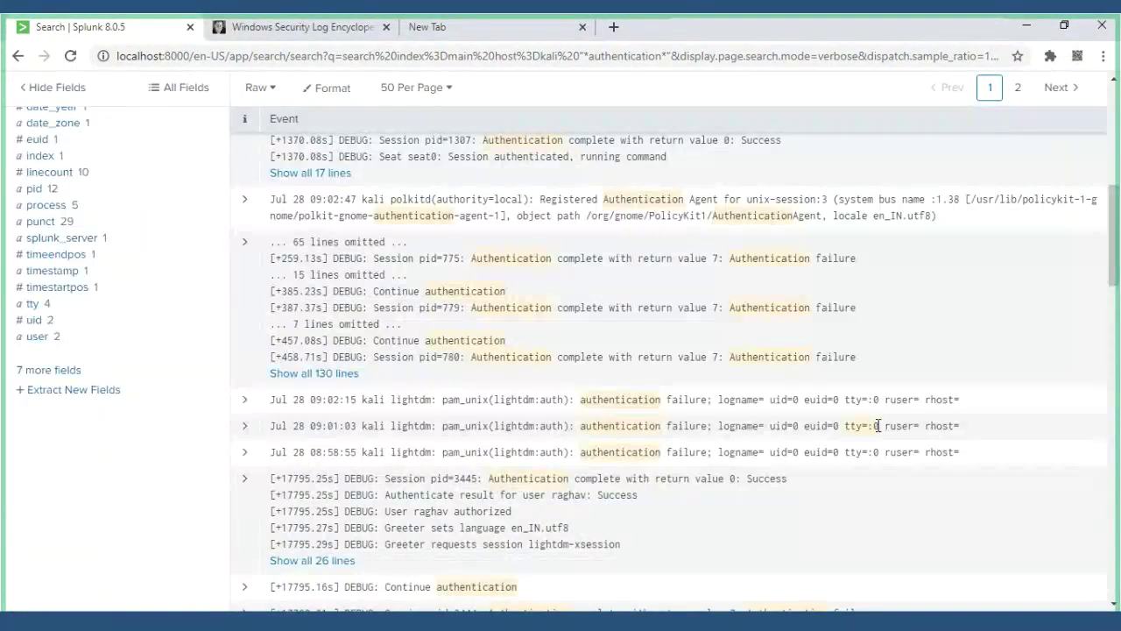
scroll(878, 425, down, 2)
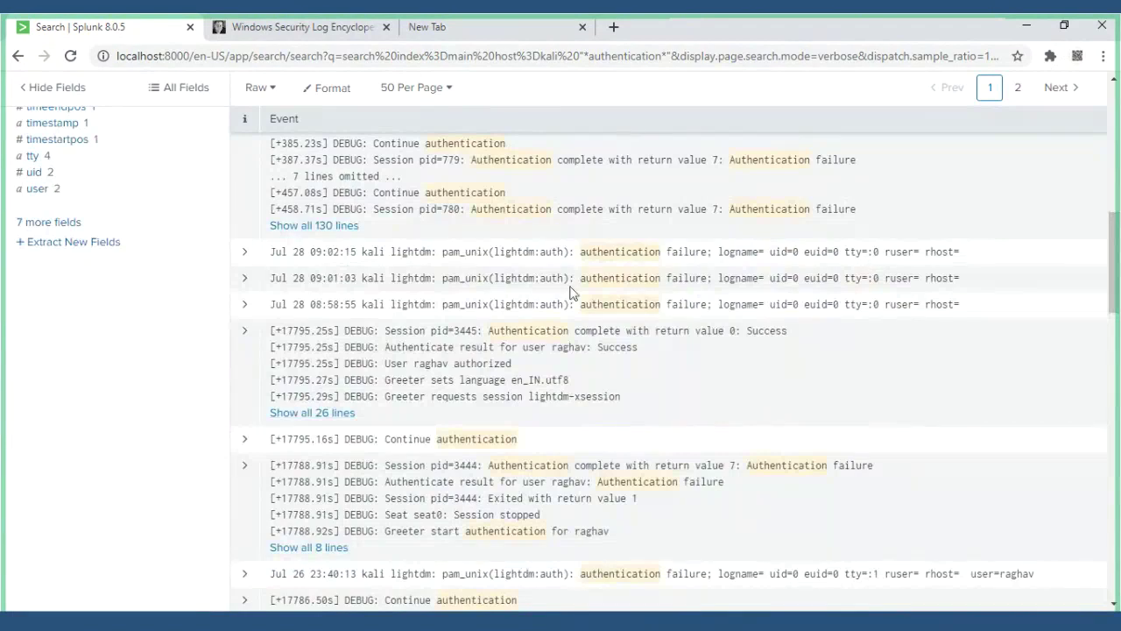
drag(747, 331, 794, 333)
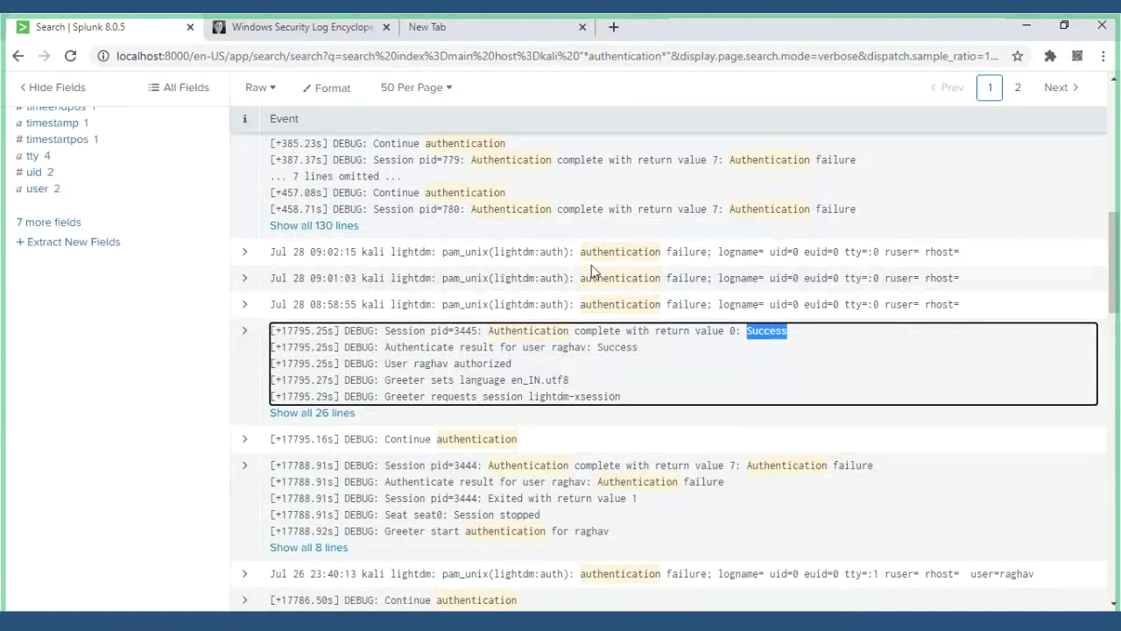
scroll(591, 272, up, 1)
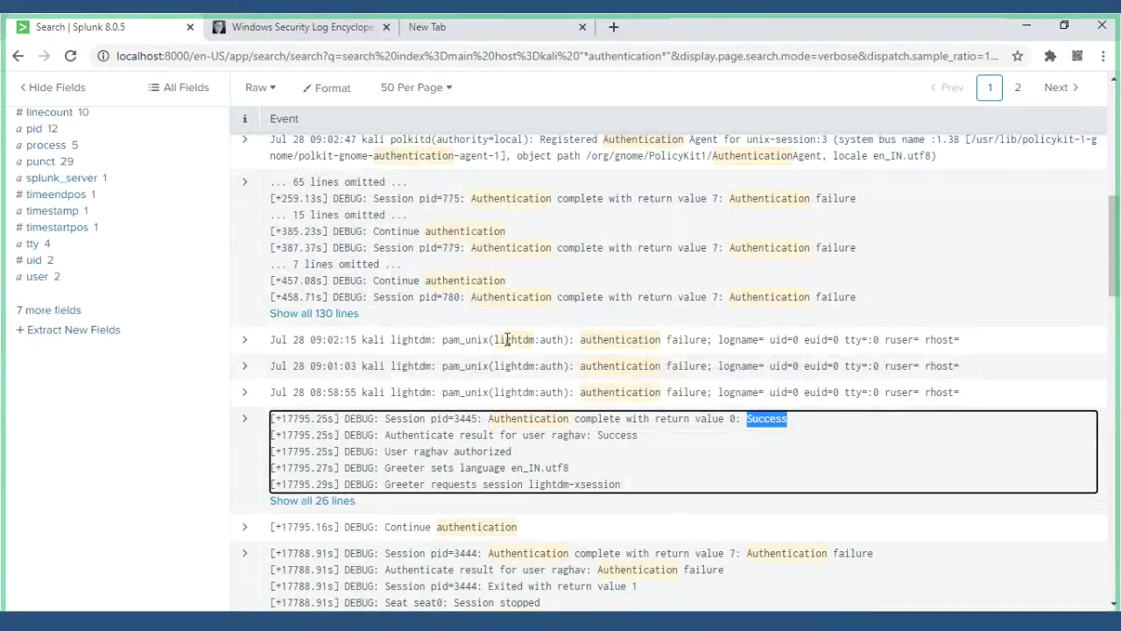
scroll(506, 339, up, 3)
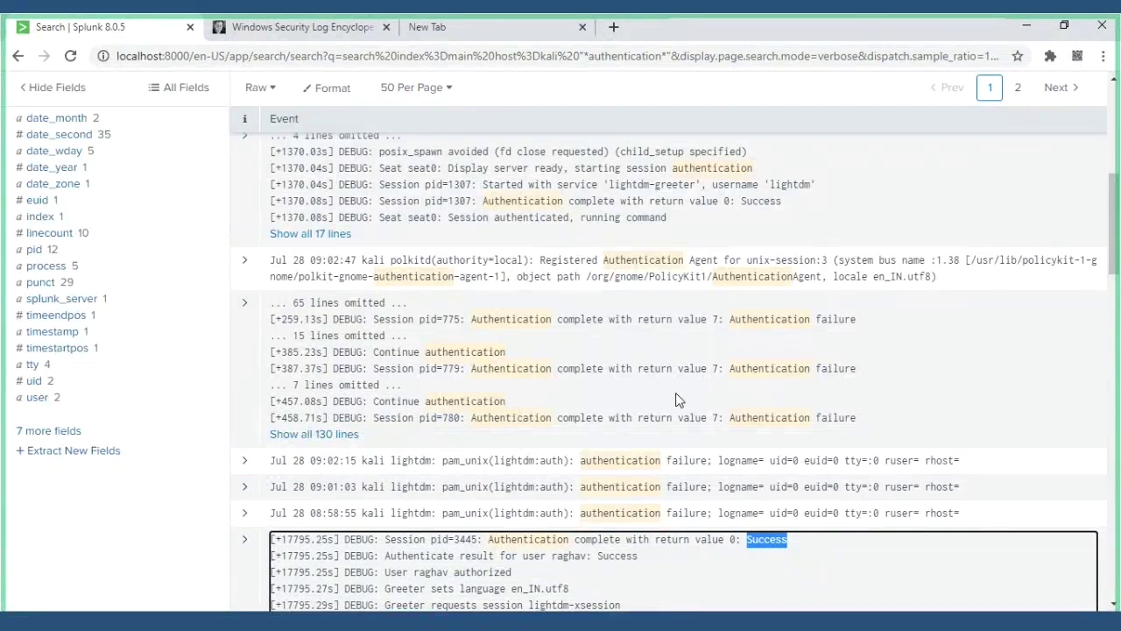
- Expand the lightdm event containing the pid=779 "Authentication failure" line and open field extraction for that event
drag(730, 368, 858, 369)
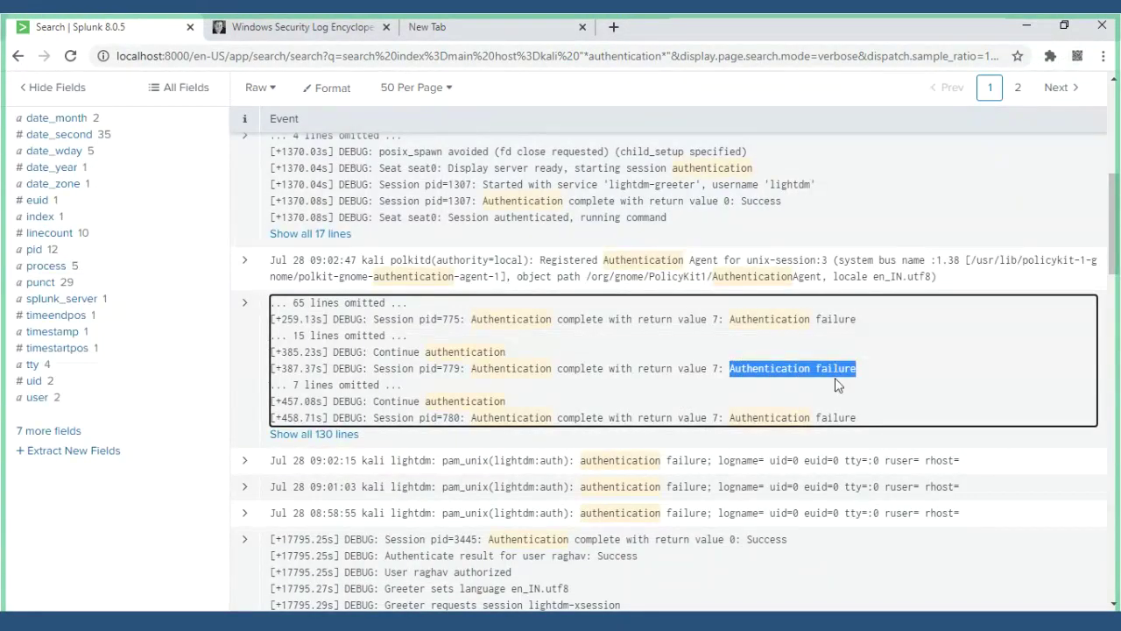
right_click(831, 380)
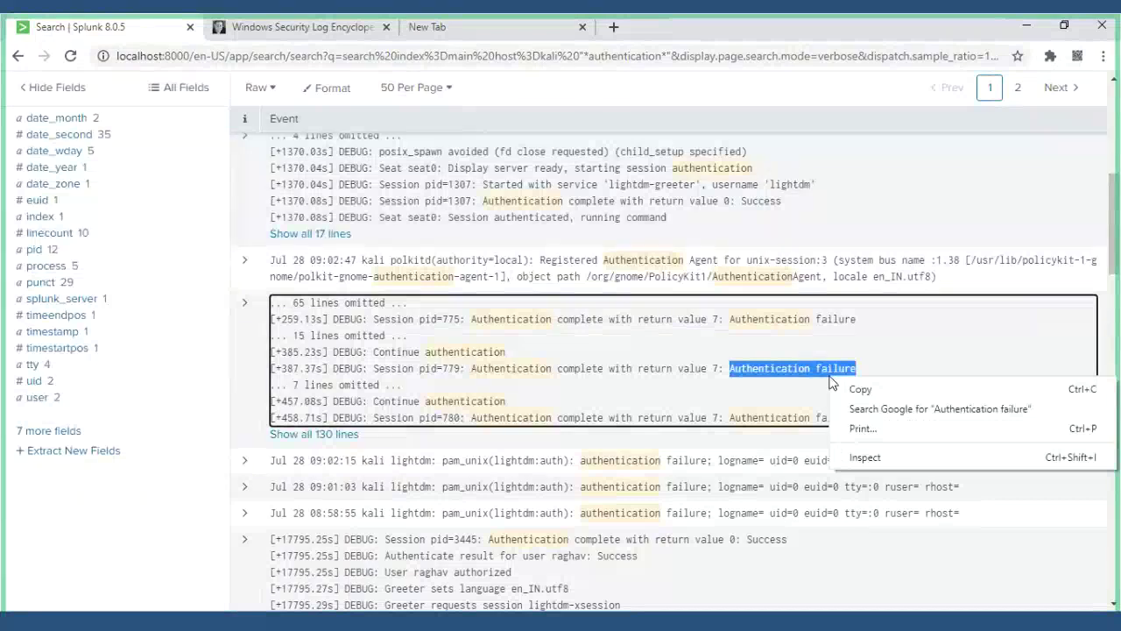
click(801, 366)
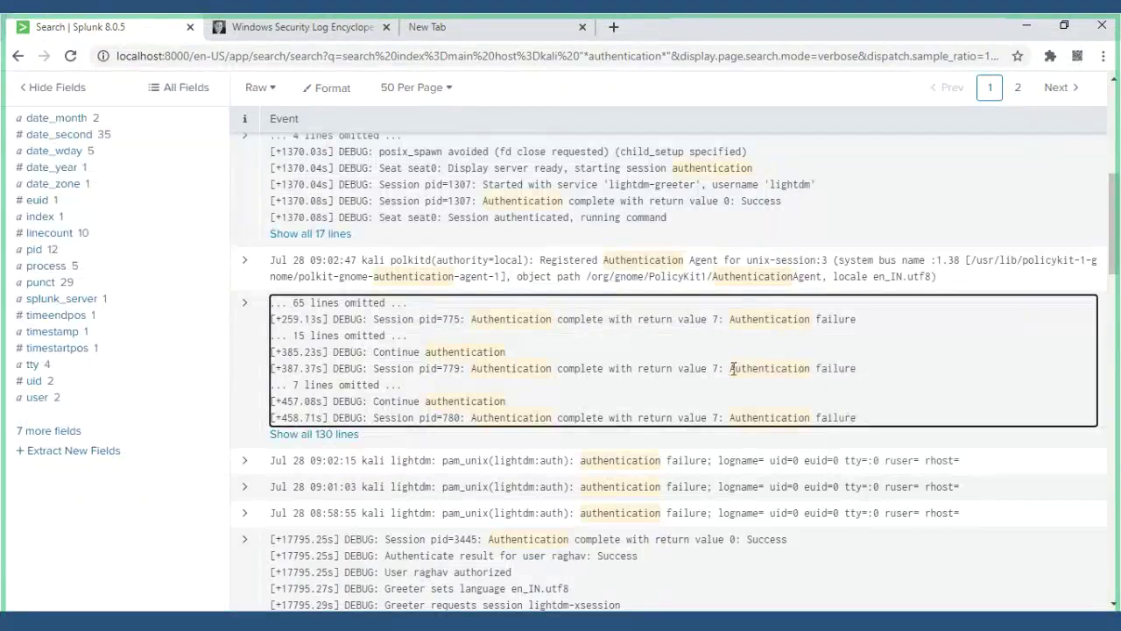
drag(726, 368, 860, 377)
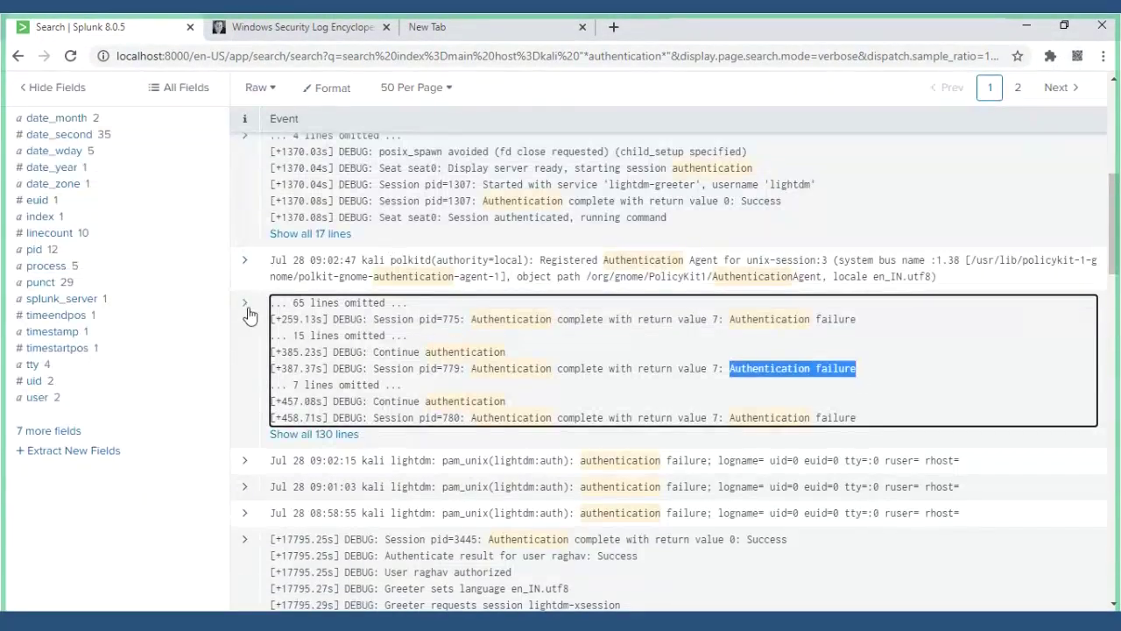
click(247, 308)
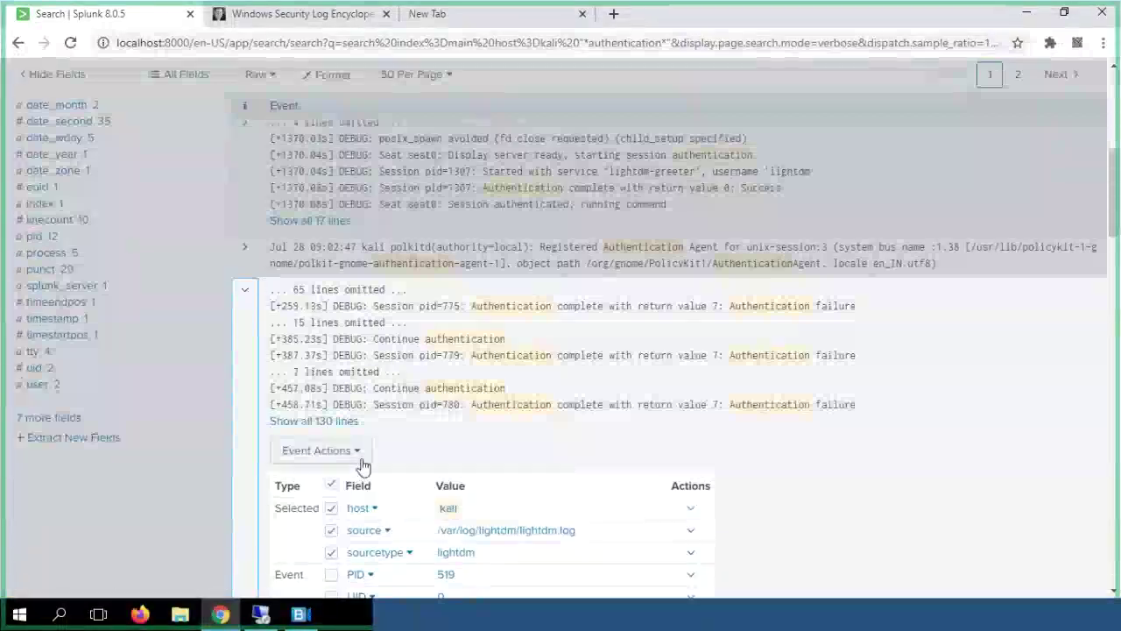
click(361, 455)
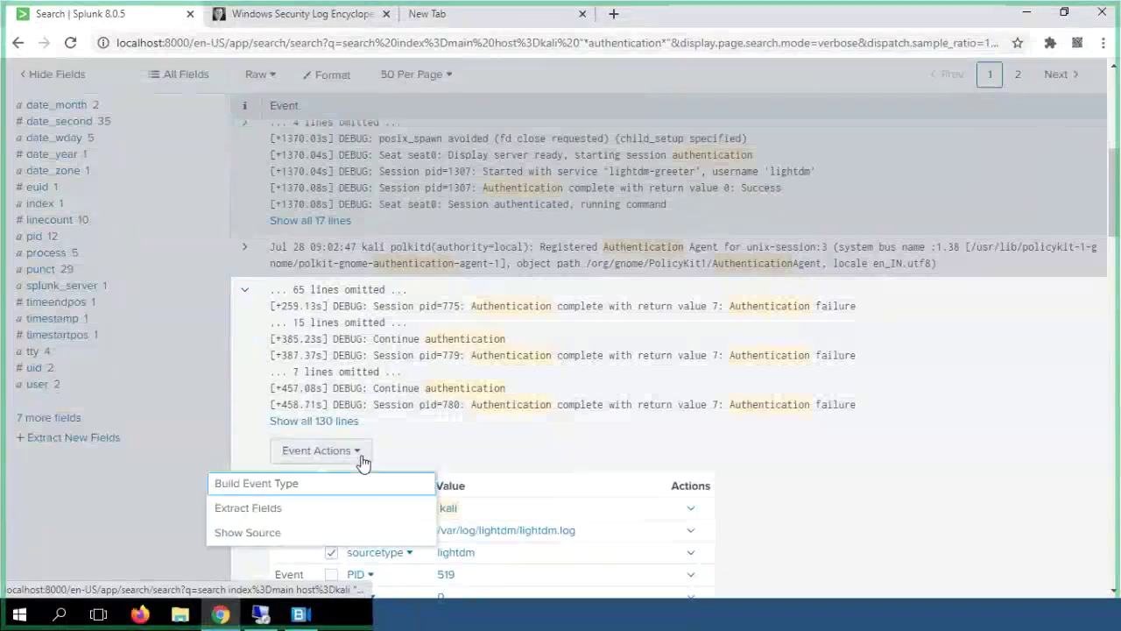
scroll(362, 463, down, 1)
click(248, 425)
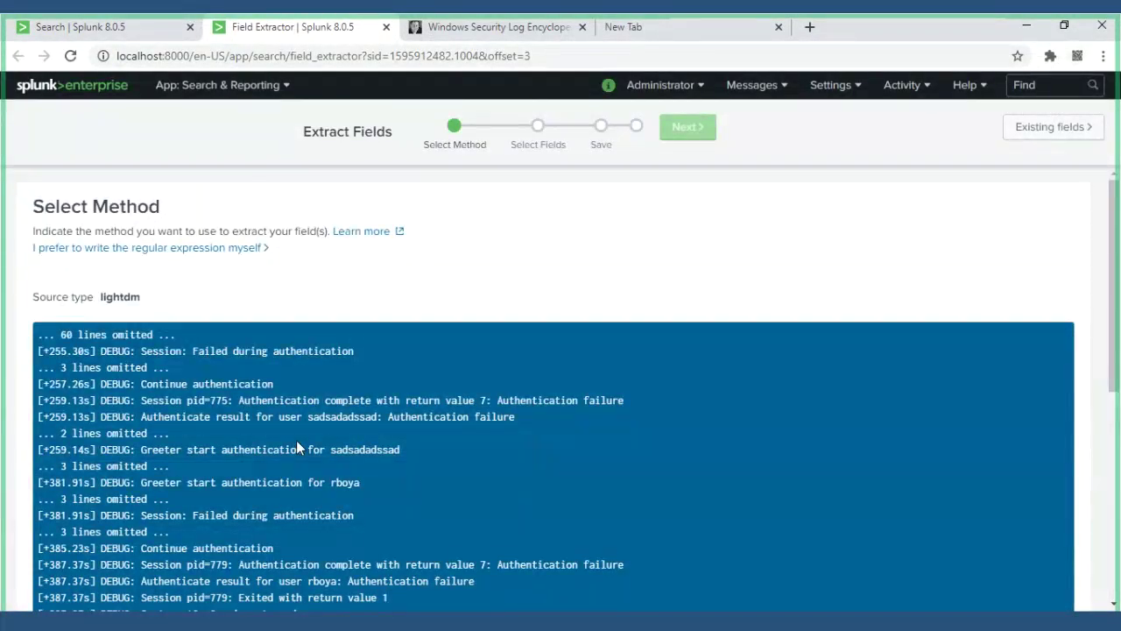
- Review the sample lightdm event, choose Regular Expression as the extraction method and continue to field selection
scroll(296, 443, down, 5)
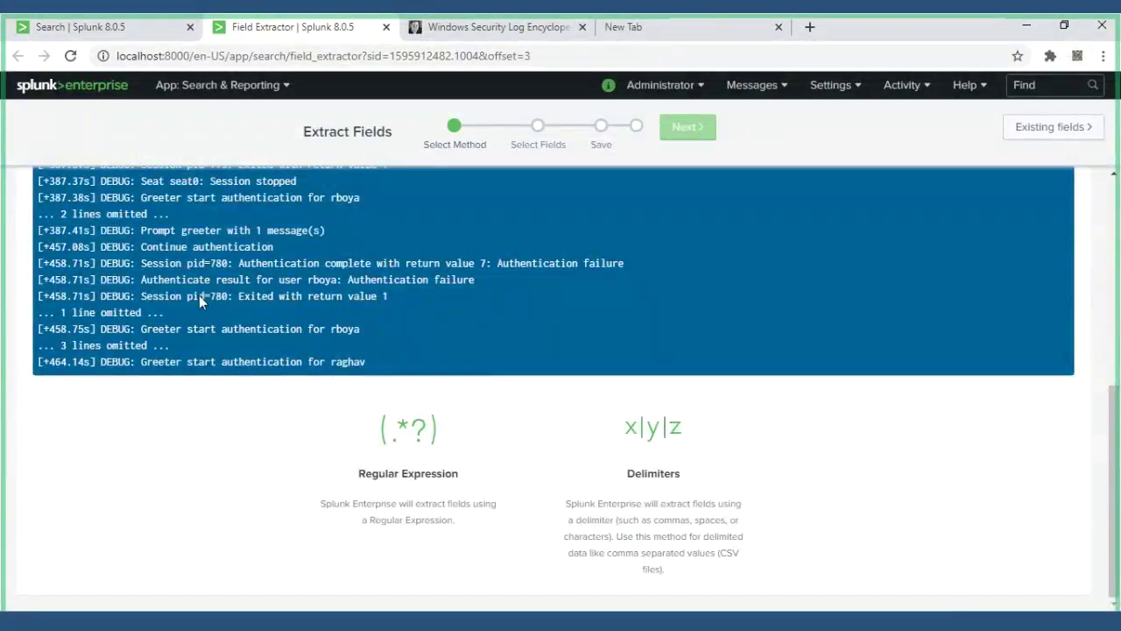
scroll(198, 295, up, 3)
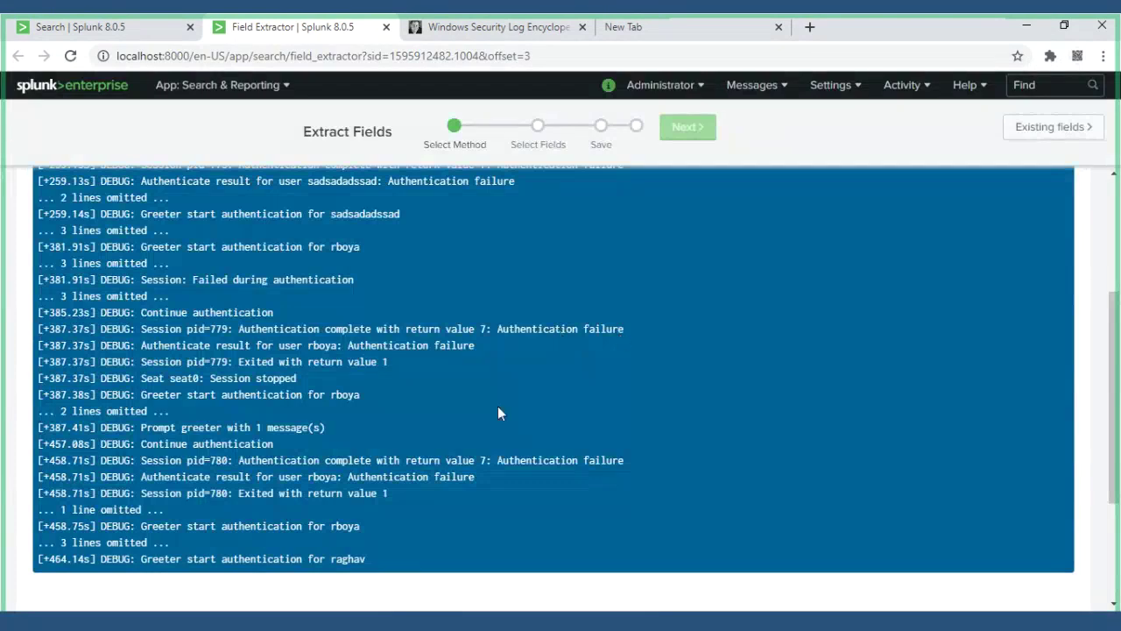
scroll(498, 414, down, 2)
click(409, 442)
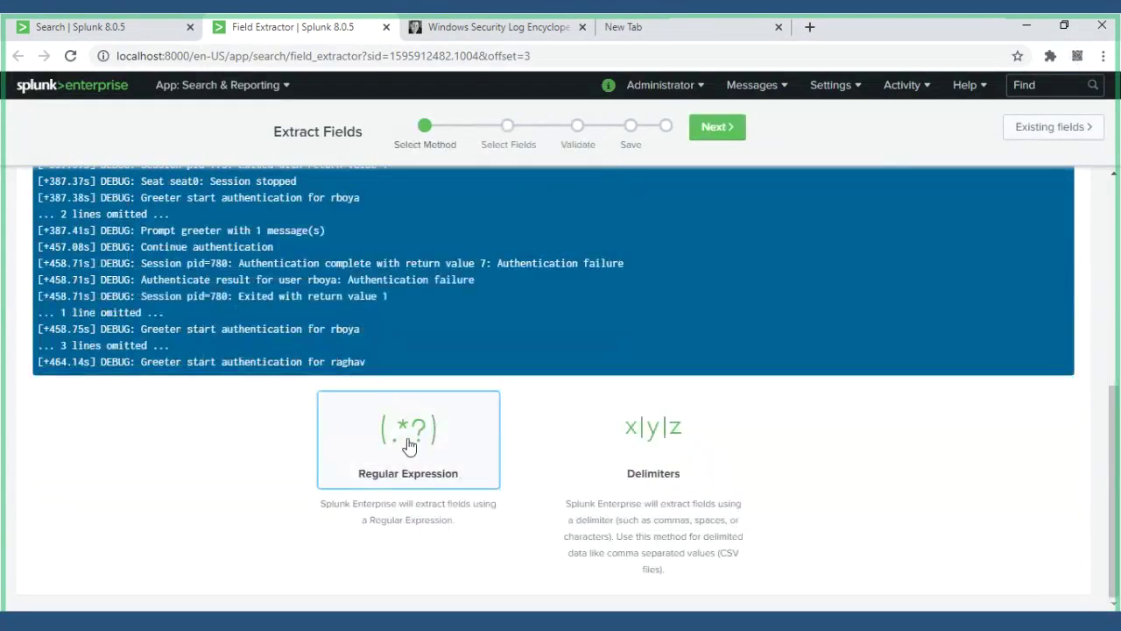
scroll(438, 504, up, 2)
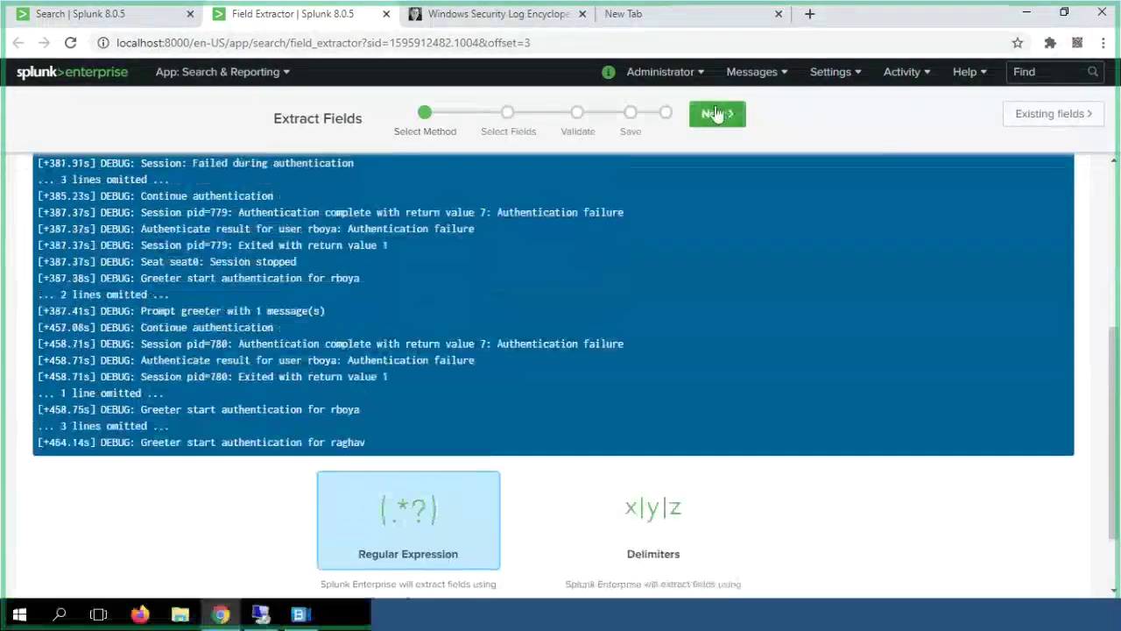
click(716, 114)
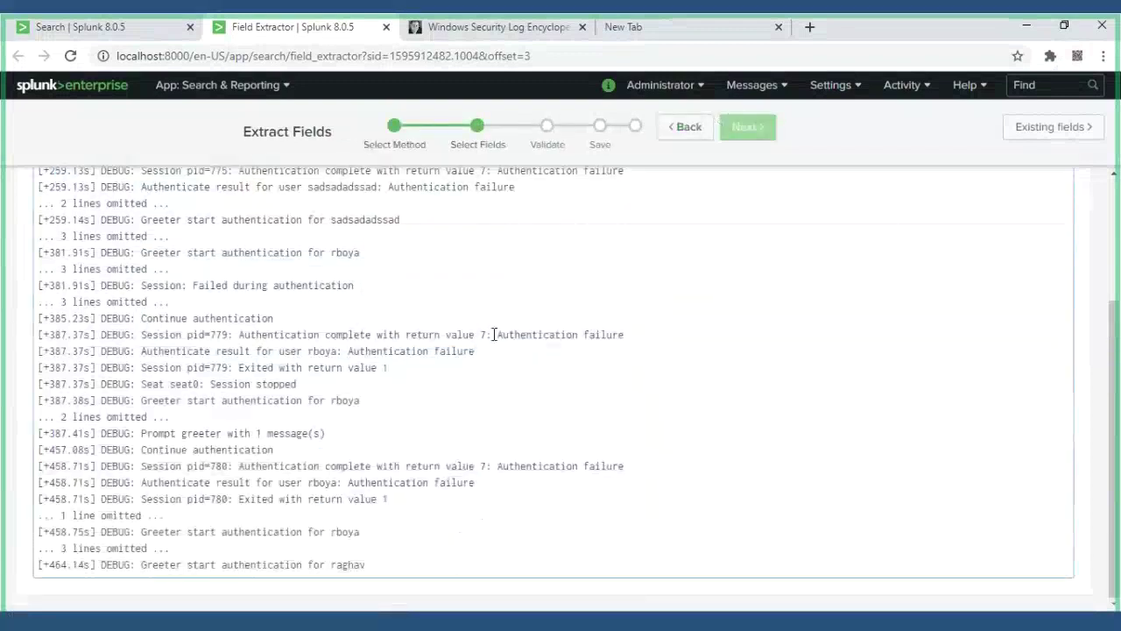
- Extract the "Authentication failure" text of the session pid=779 line as a field named FailedLogin
drag(497, 336, 626, 335)
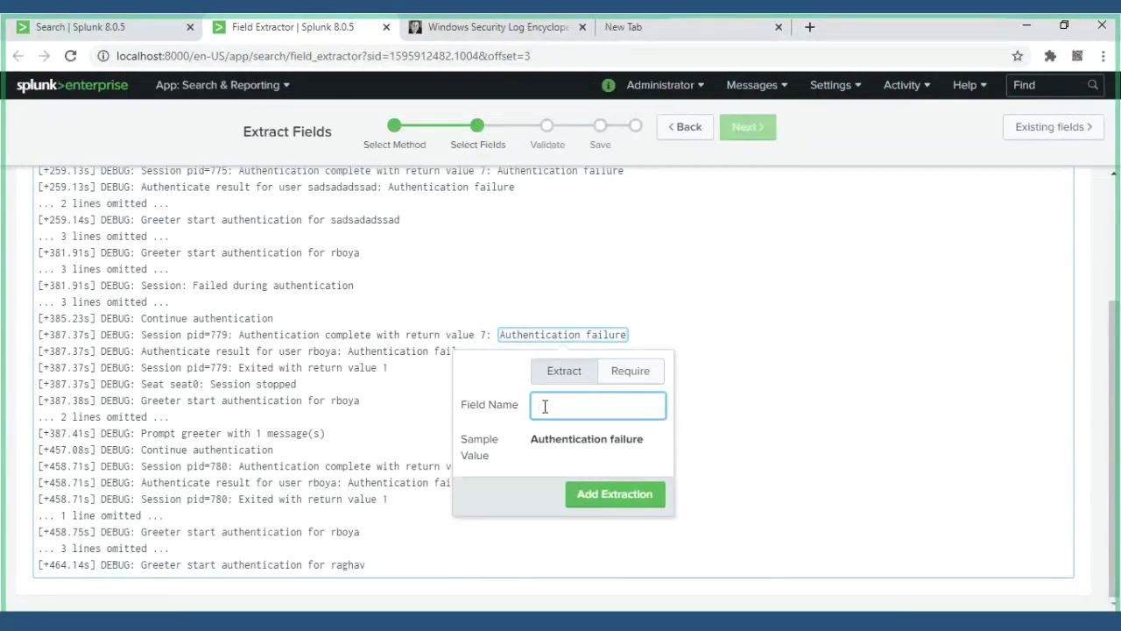
text(FailedLogin)
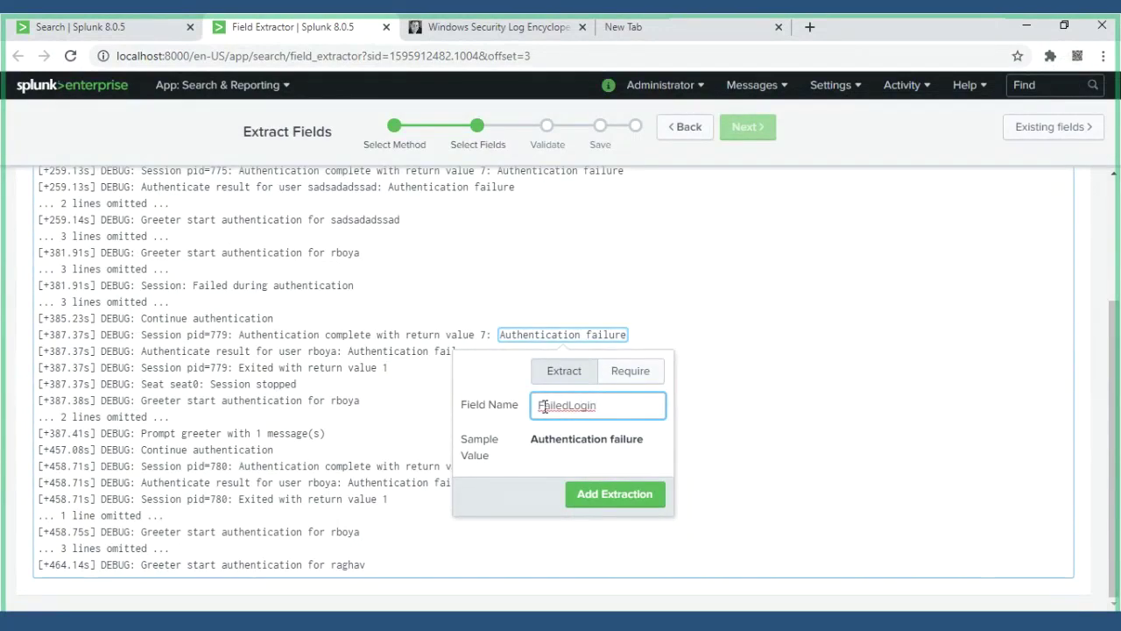
click(544, 407)
text(k_)
key(BackSpace)
key(BackSpace)
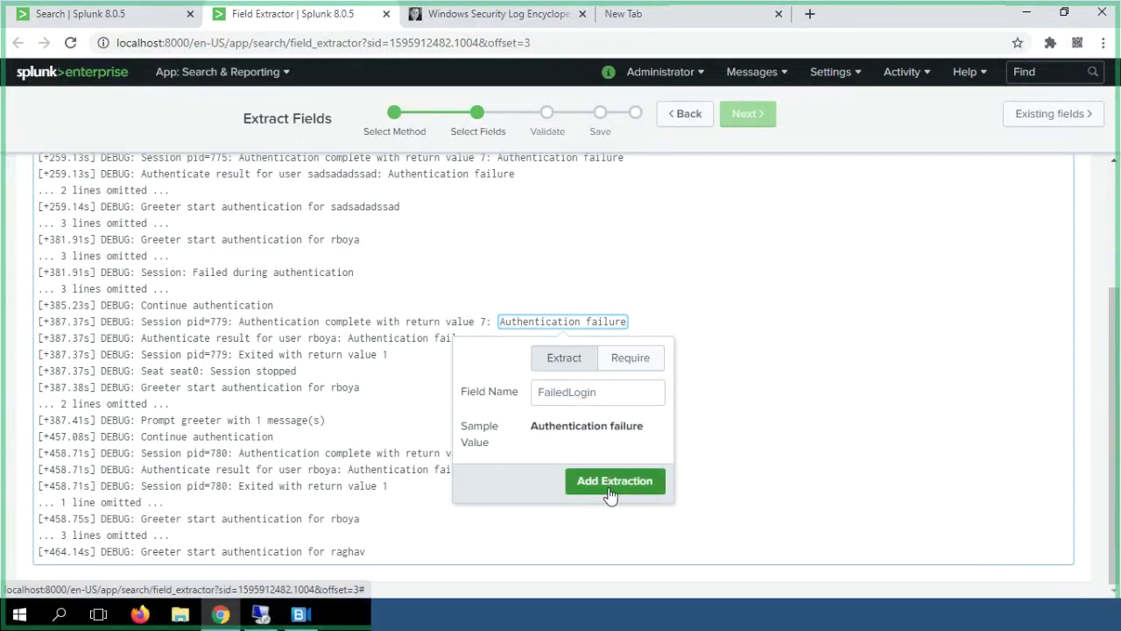
click(609, 496)
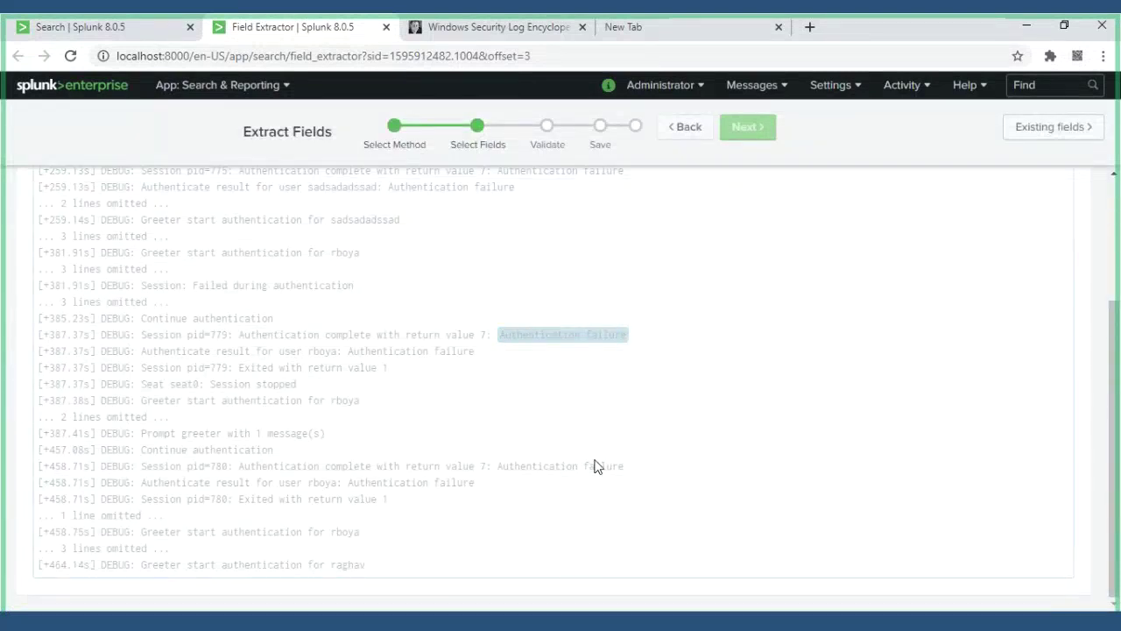
- Examine the extraction preview to see which lightdm events match the FailedLogin field
scroll(594, 466, down, 2)
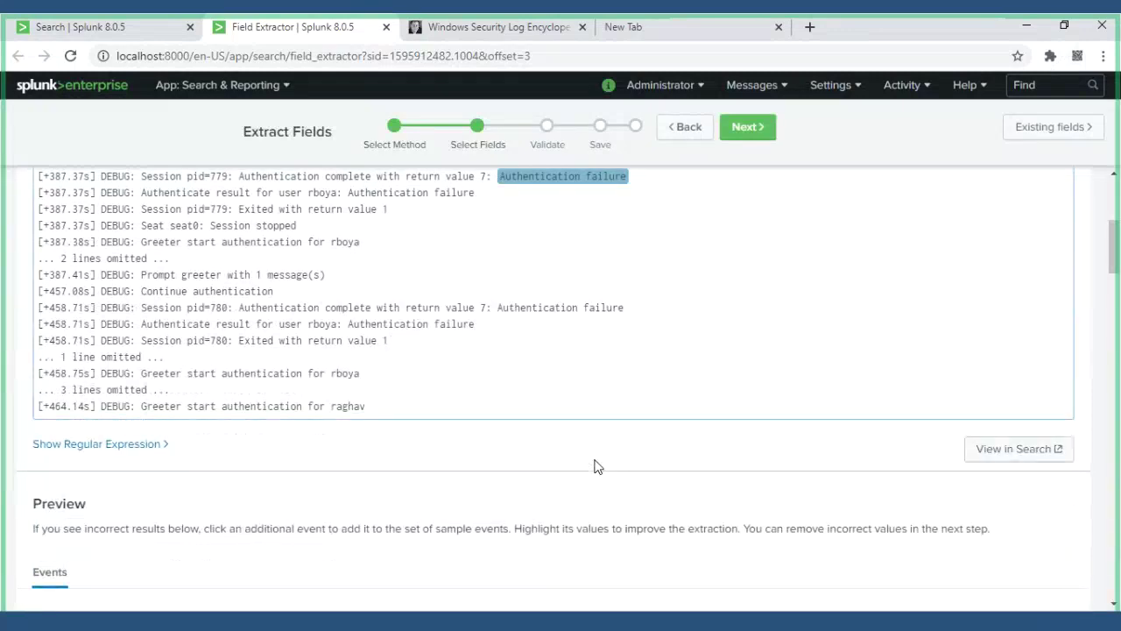
scroll(594, 466, down, 6)
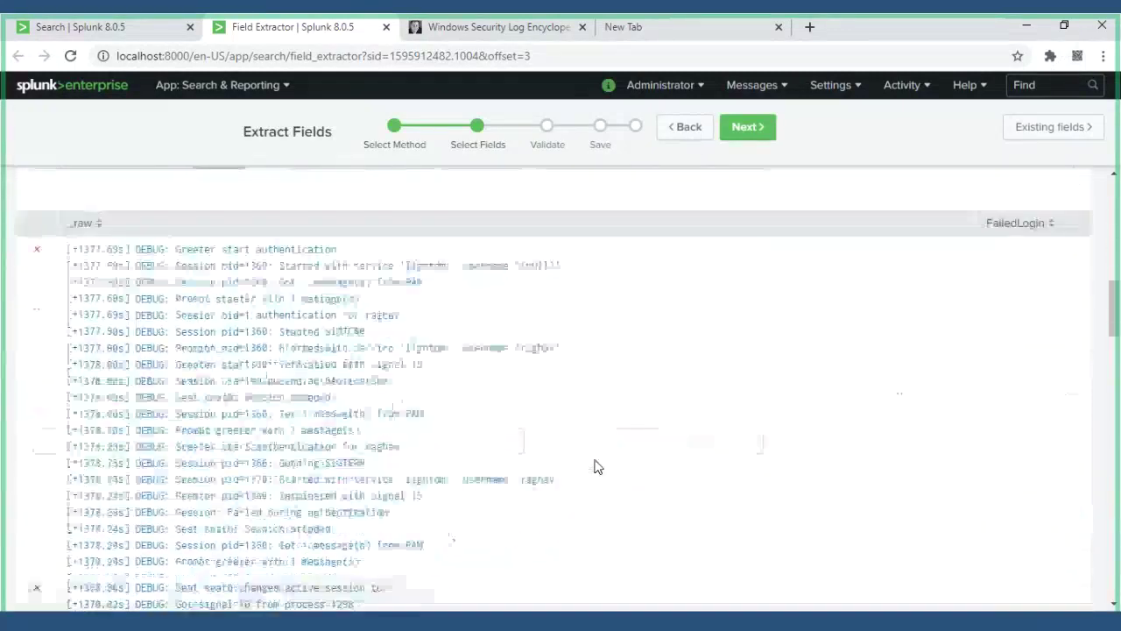
scroll(596, 467, down, 5)
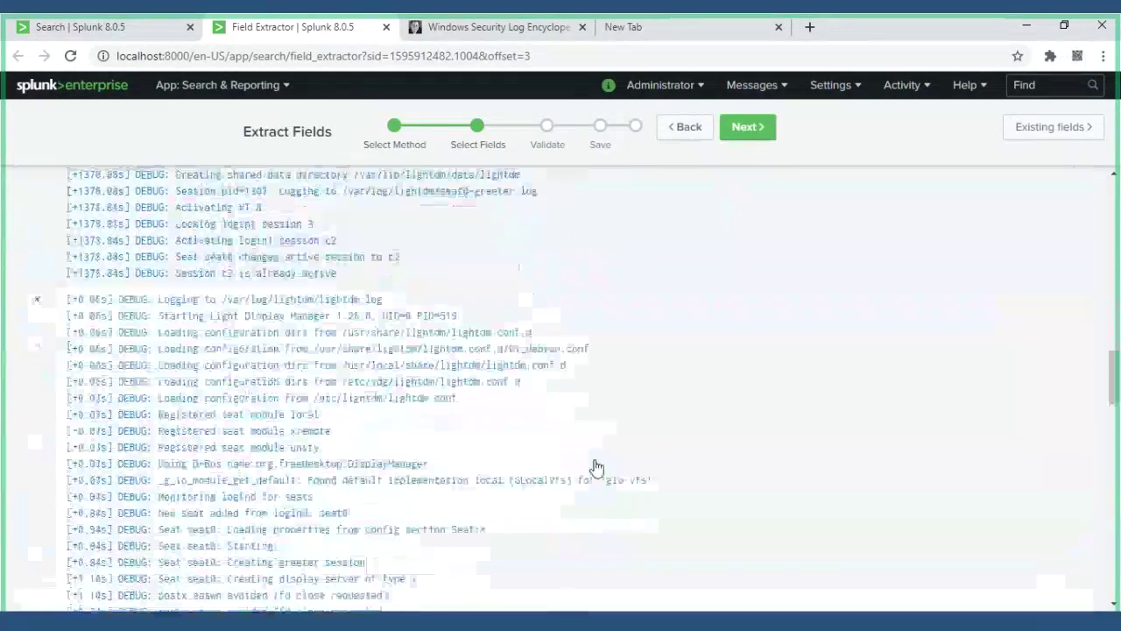
scroll(595, 467, up, 10)
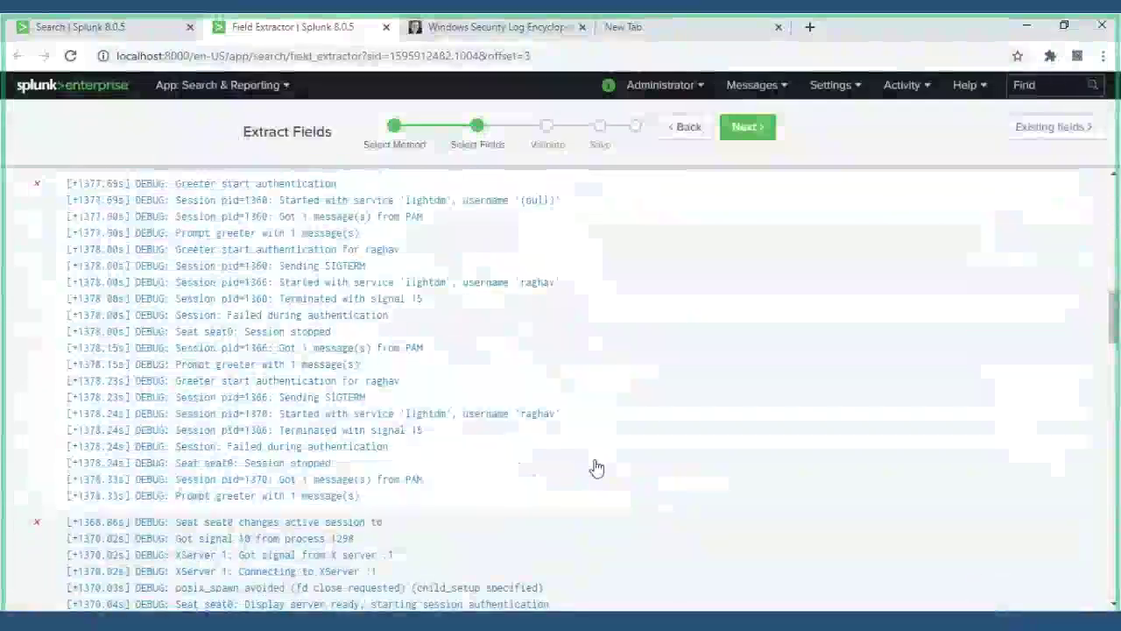
scroll(595, 467, up, 4)
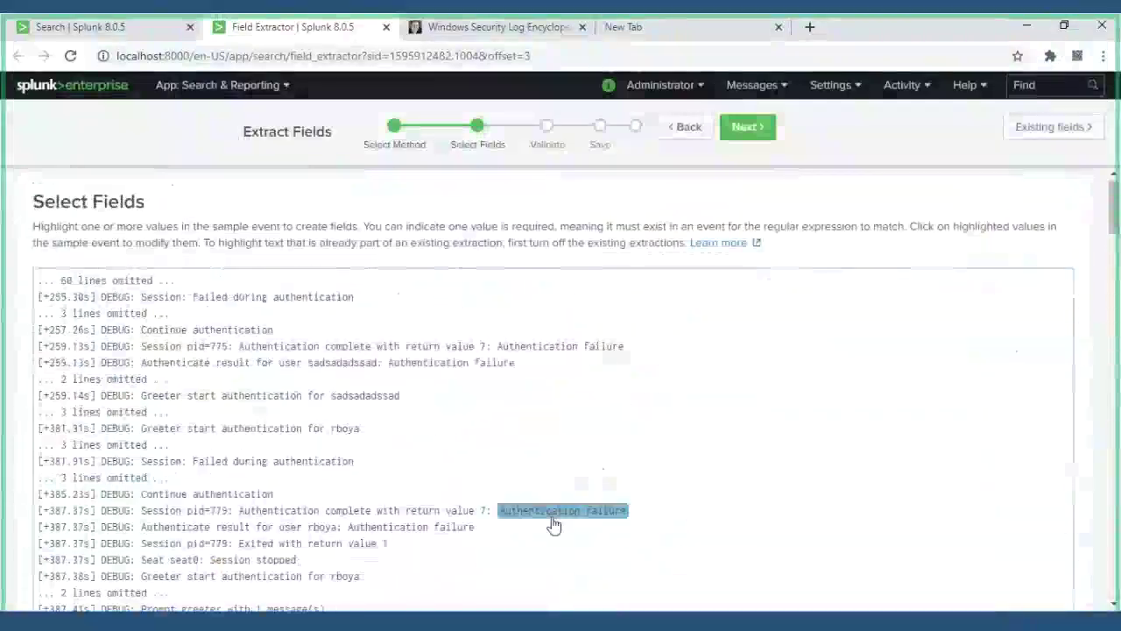
scroll(554, 523, down, 15)
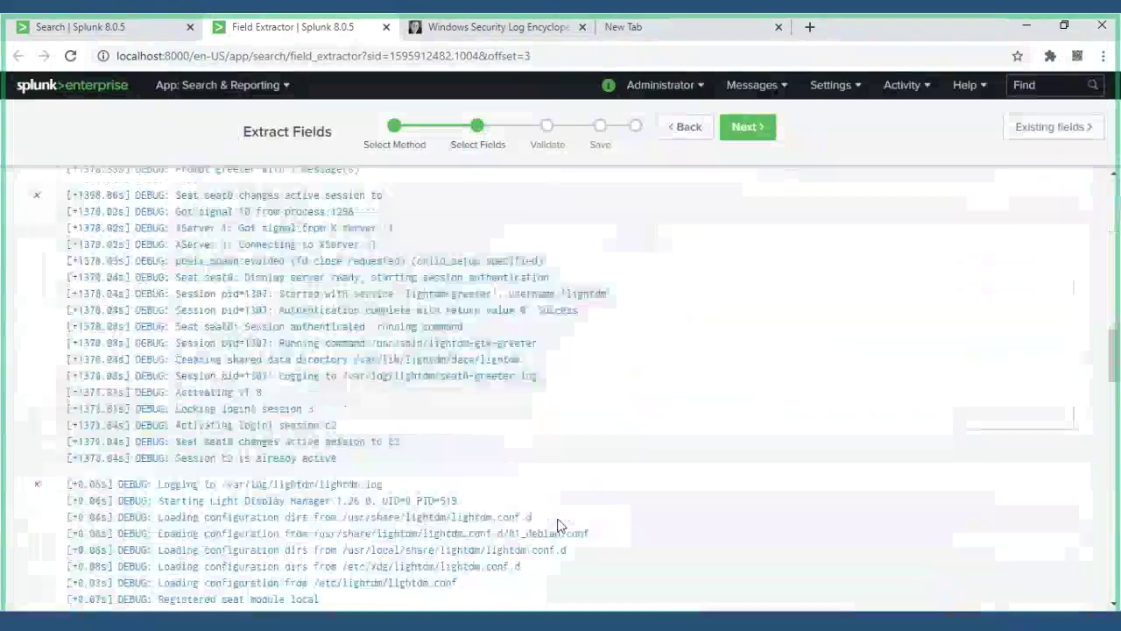
scroll(561, 525, down, 8)
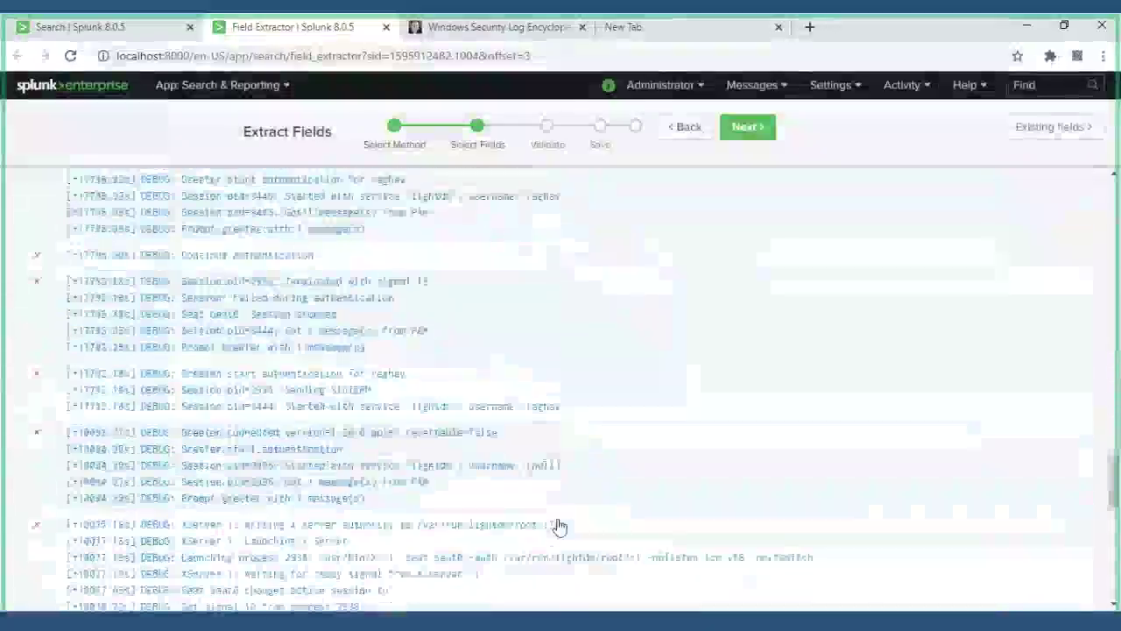
scroll(560, 526, down, 15)
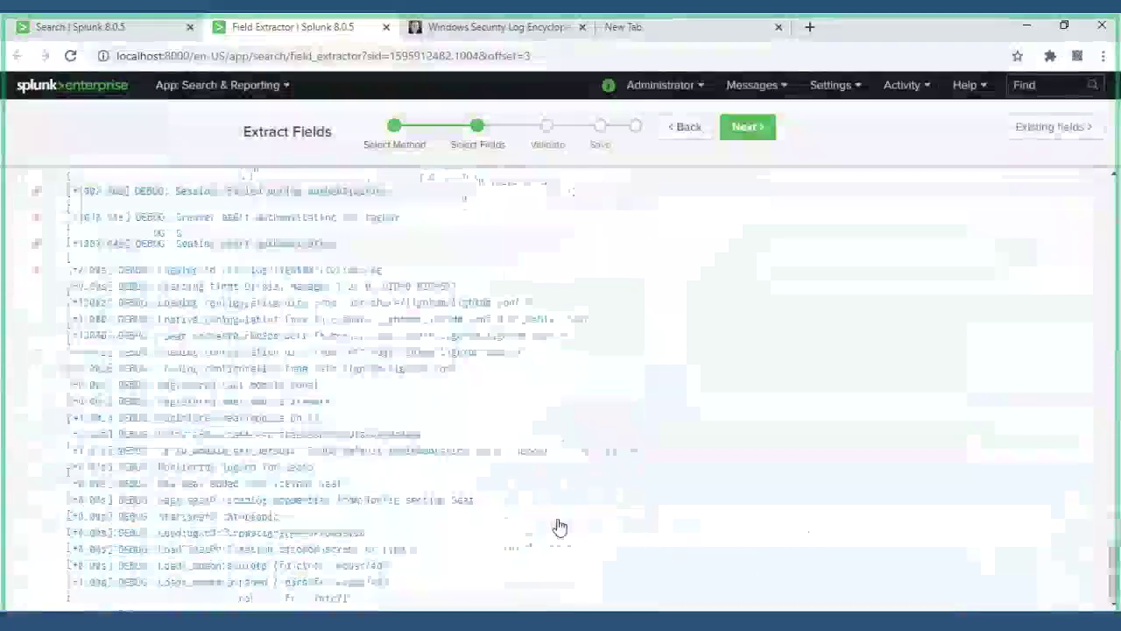
scroll(560, 526, up, 20)
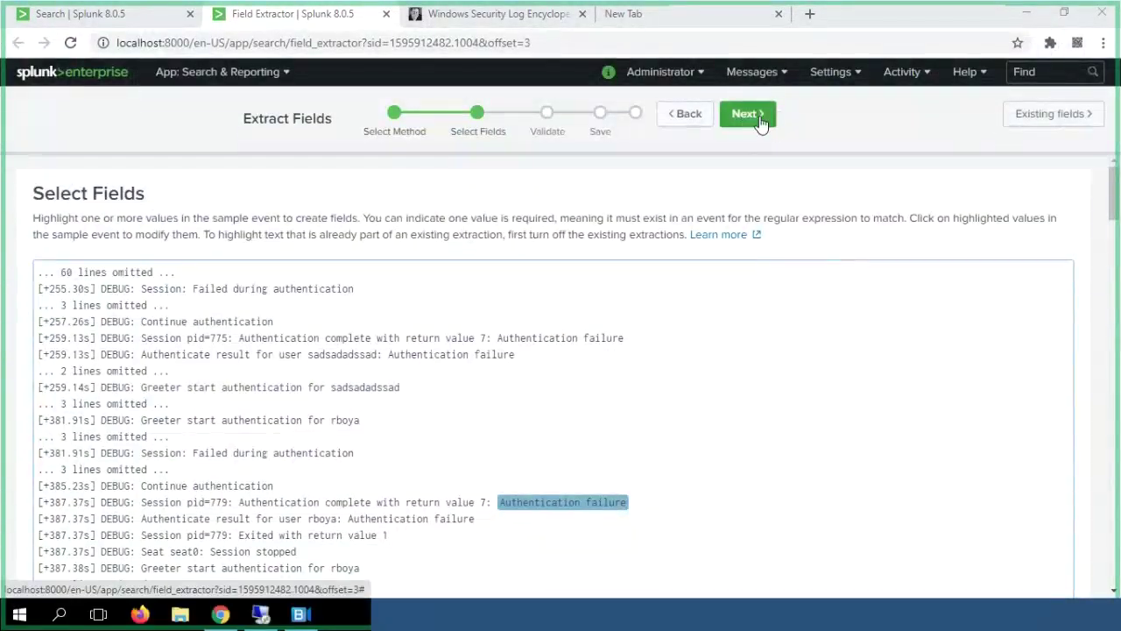
- Continue to validation and inspect the generated regular expression for FailedLogin, hiding it again once read
click(756, 121)
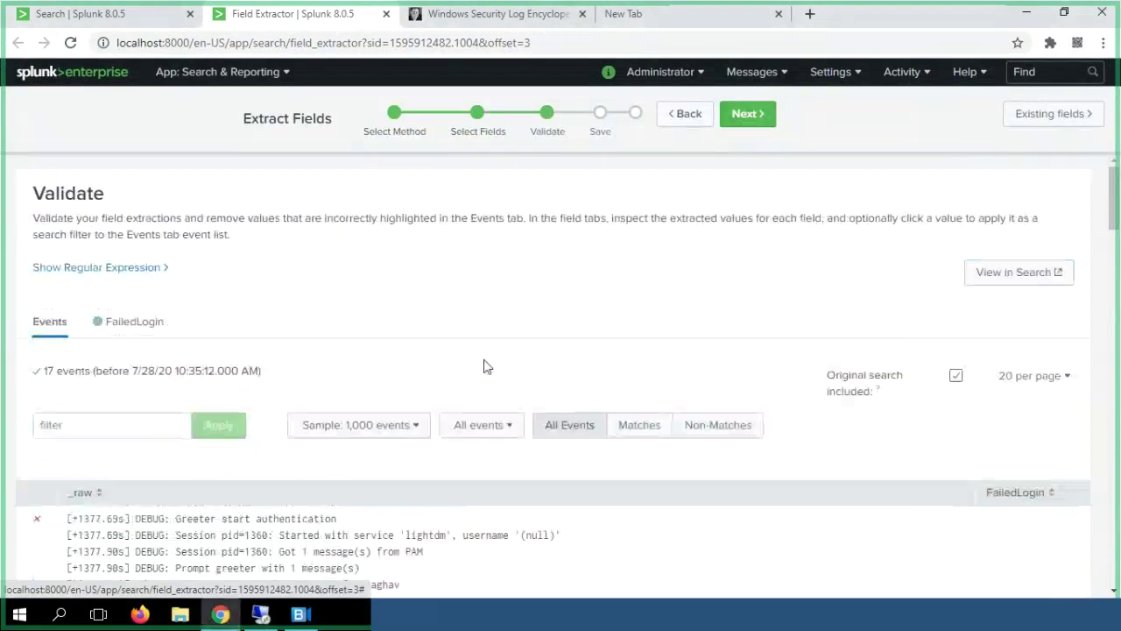
scroll(487, 367, down, 2)
scroll(487, 379, down, 2)
scroll(482, 377, up, 5)
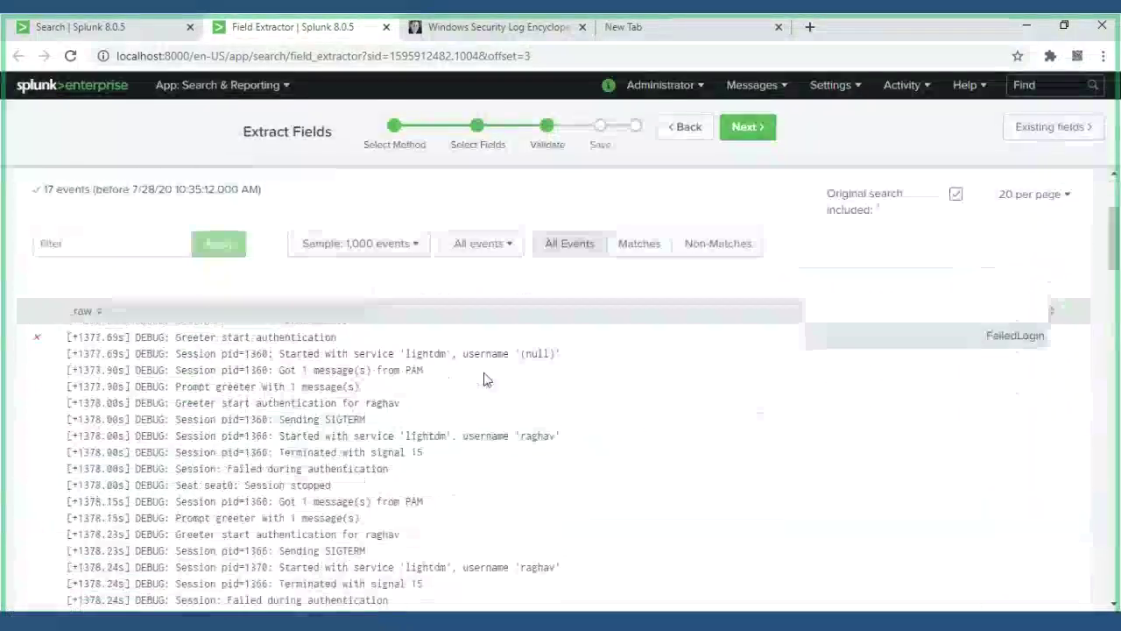
click(141, 217)
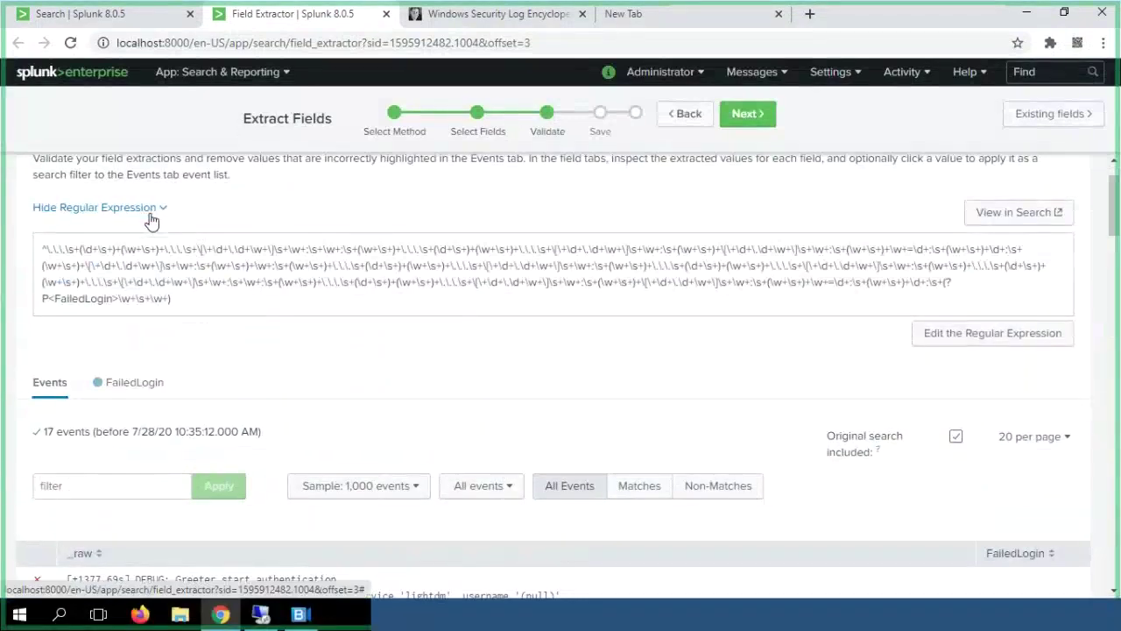
click(151, 215)
- Review the validation events and save the FailedLogin extraction for the lightdm source type with Owner permissions
scroll(288, 295, down, 1)
scroll(288, 309, down, 3)
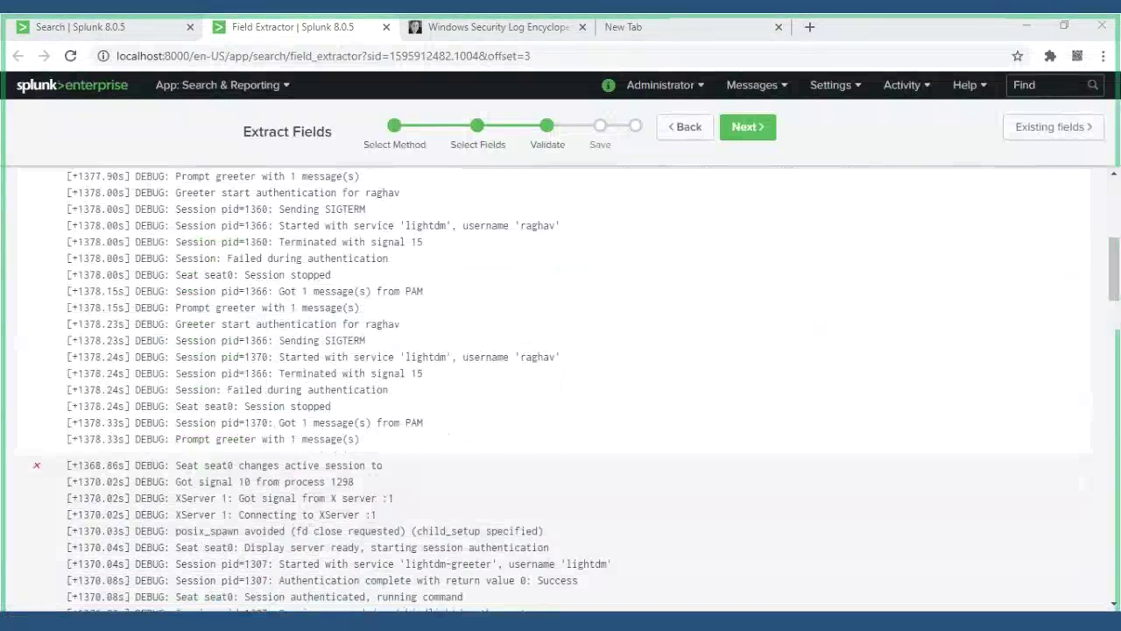
scroll(621, 380, up, 10)
scroll(624, 382, down, 15)
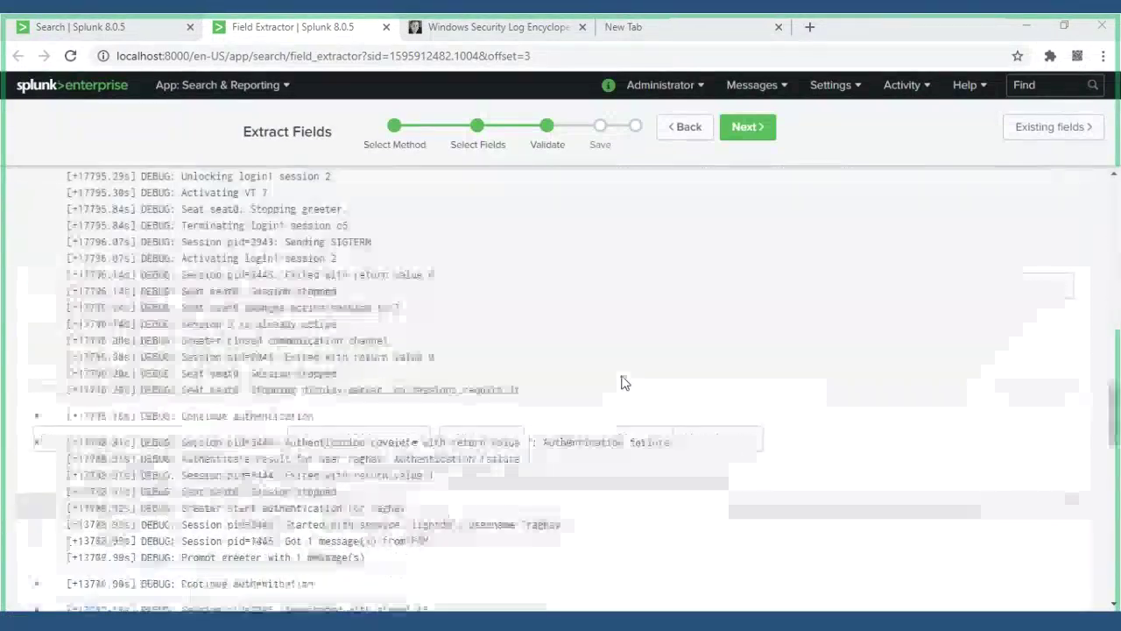
scroll(624, 382, down, 10)
scroll(624, 382, up, 15)
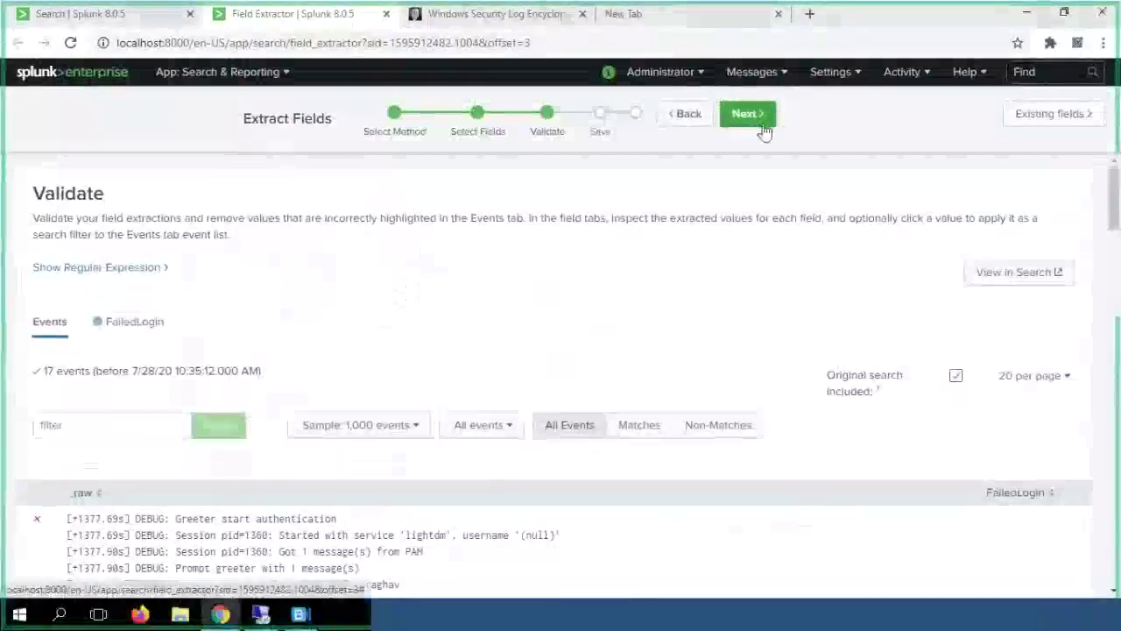
click(759, 133)
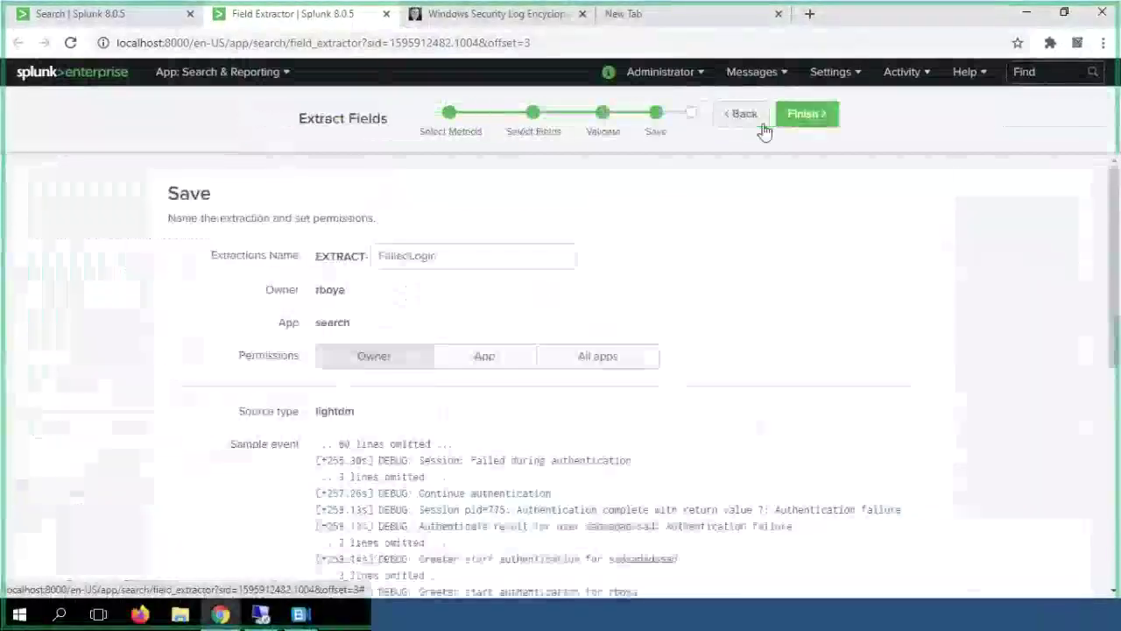
click(824, 115)
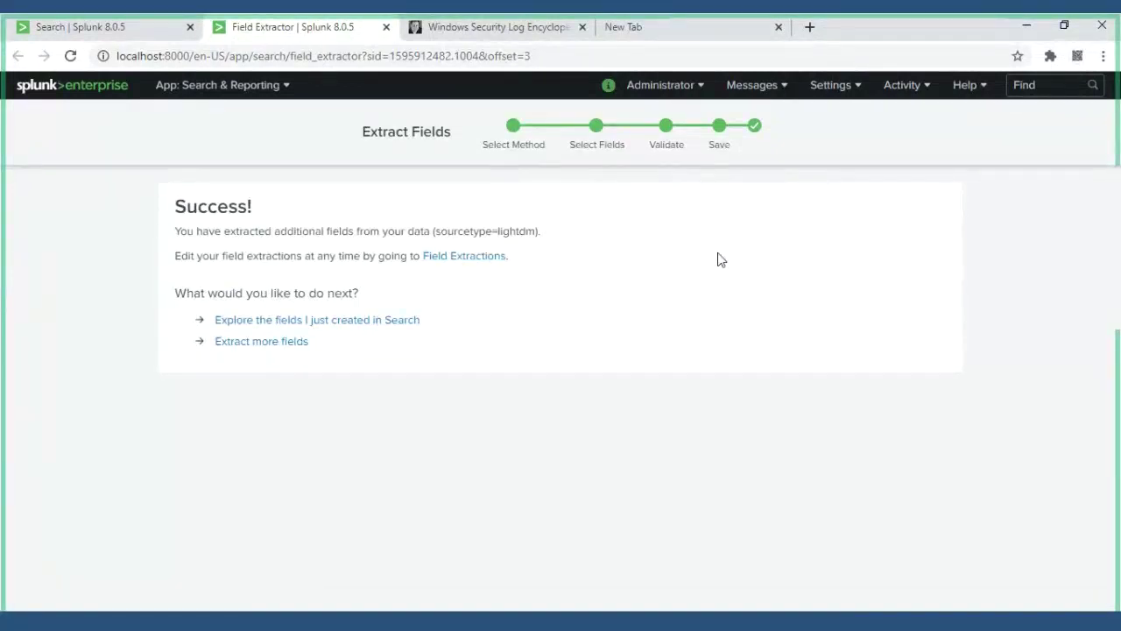
- Explore the newly created fields in Search, checking the interesting fields and all lines of the first lightdm event
click(284, 308)
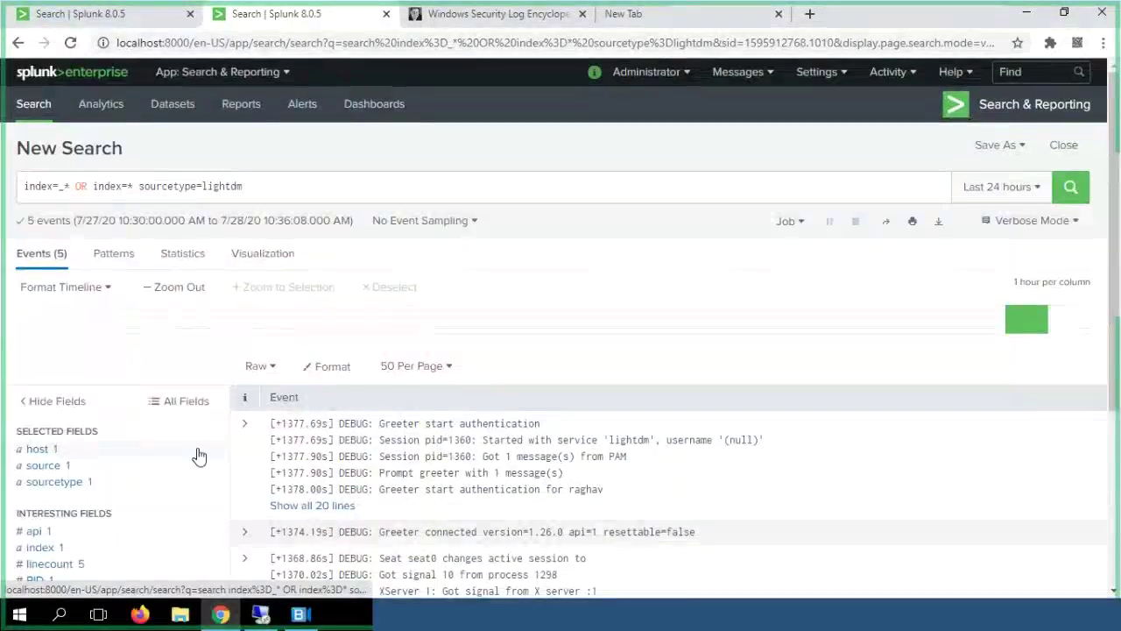
scroll(200, 456, down, 2)
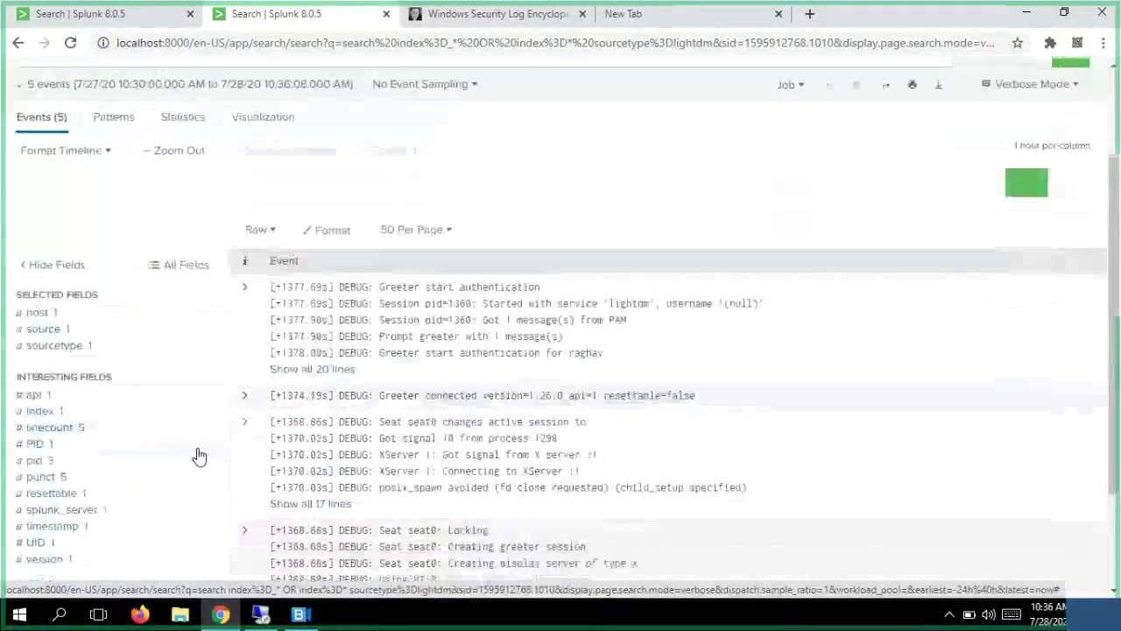
scroll(200, 455, down, 1)
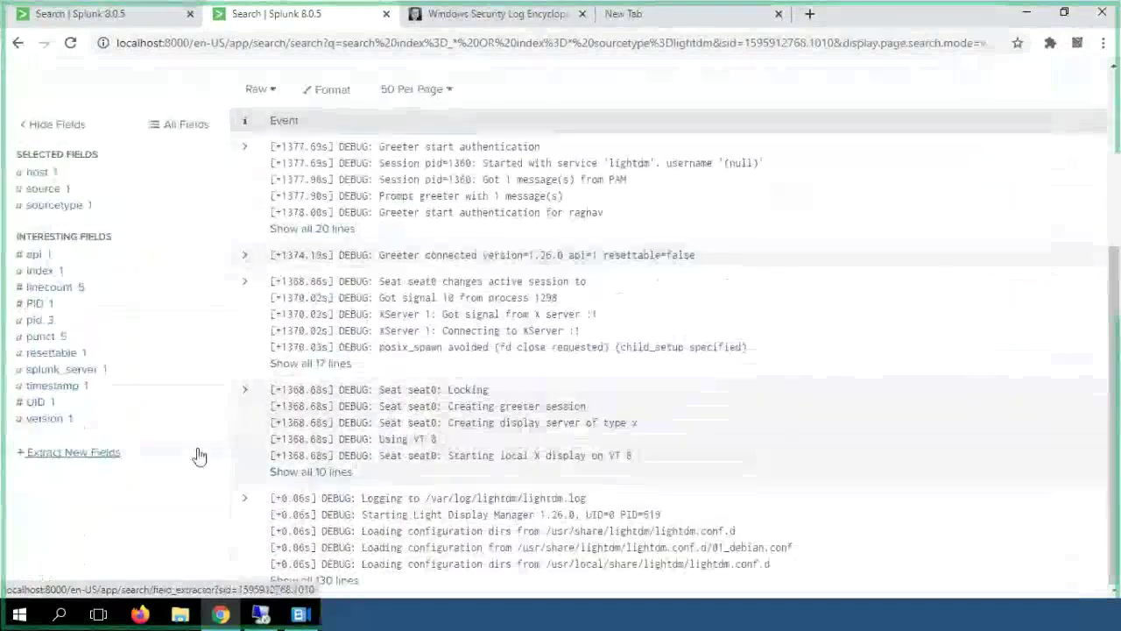
scroll(200, 453, up, 3)
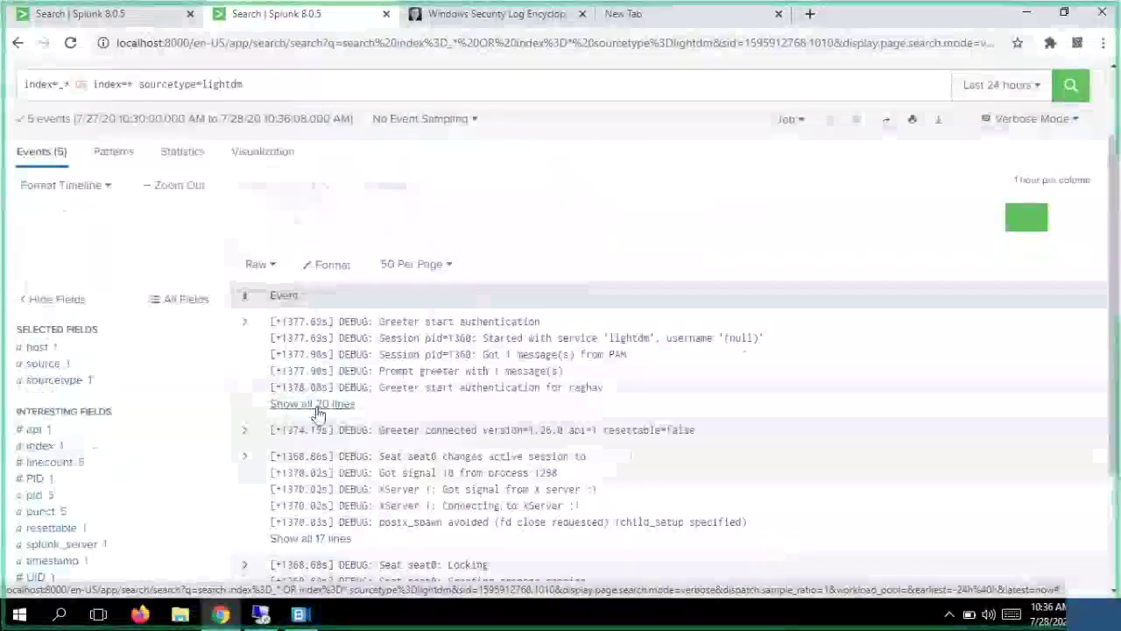
click(315, 406)
scroll(317, 410, down, 3)
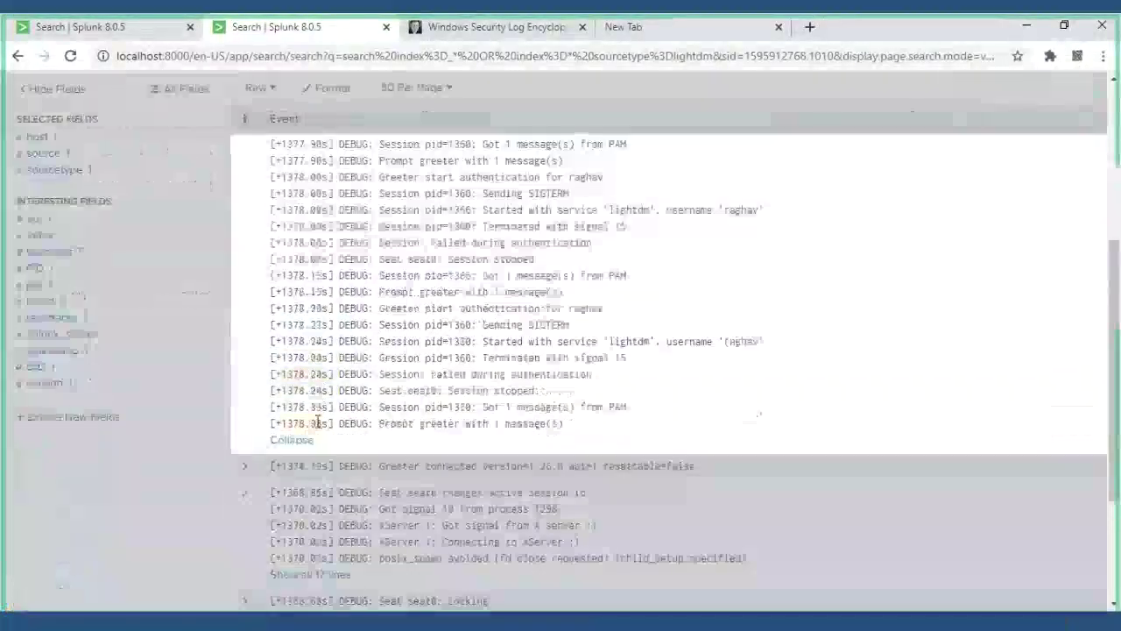
scroll(205, 280, down, 1)
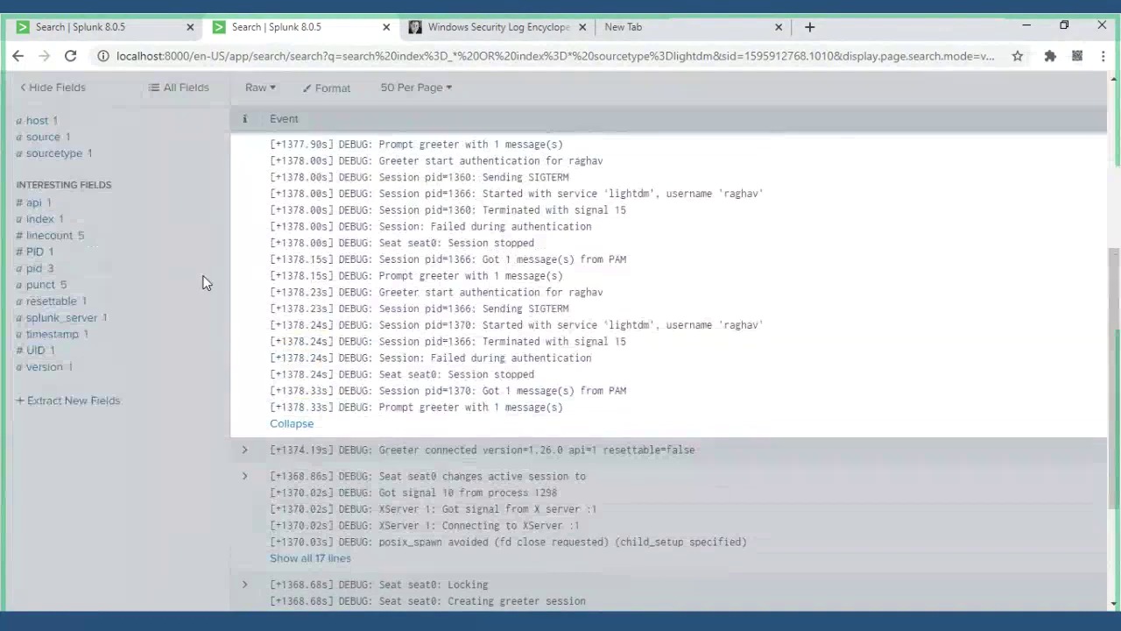
scroll(202, 282, up, 5)
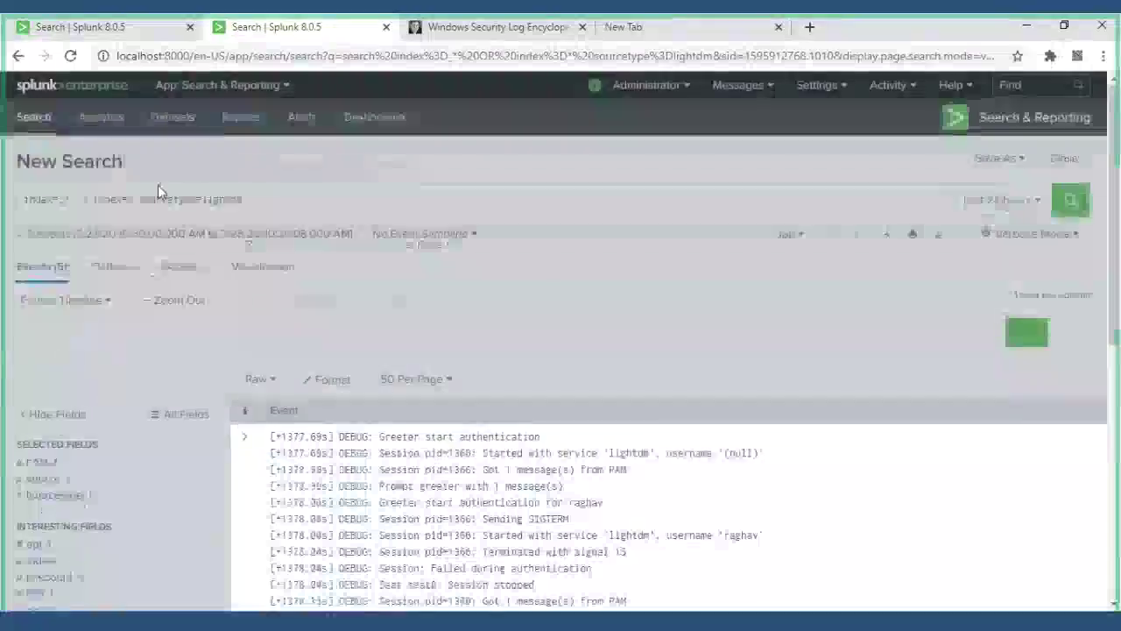
- Shorten the search to index=* sourcetype=lightdm and run it
click(150, 199)
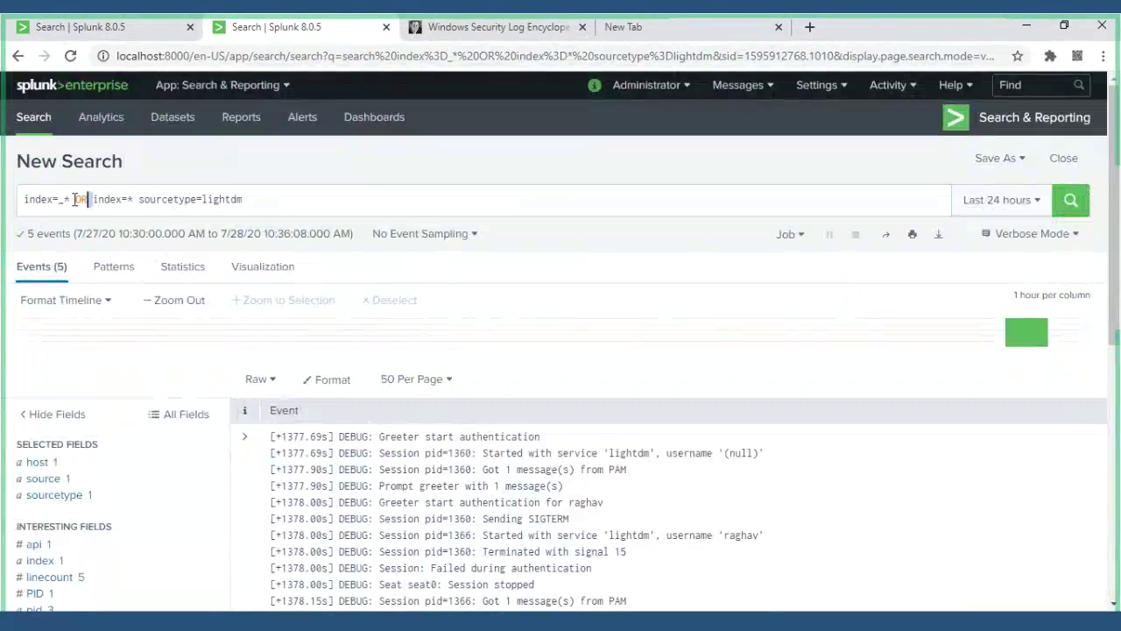
drag(91, 199, 24, 197)
key(BackSpace)
key(Return)
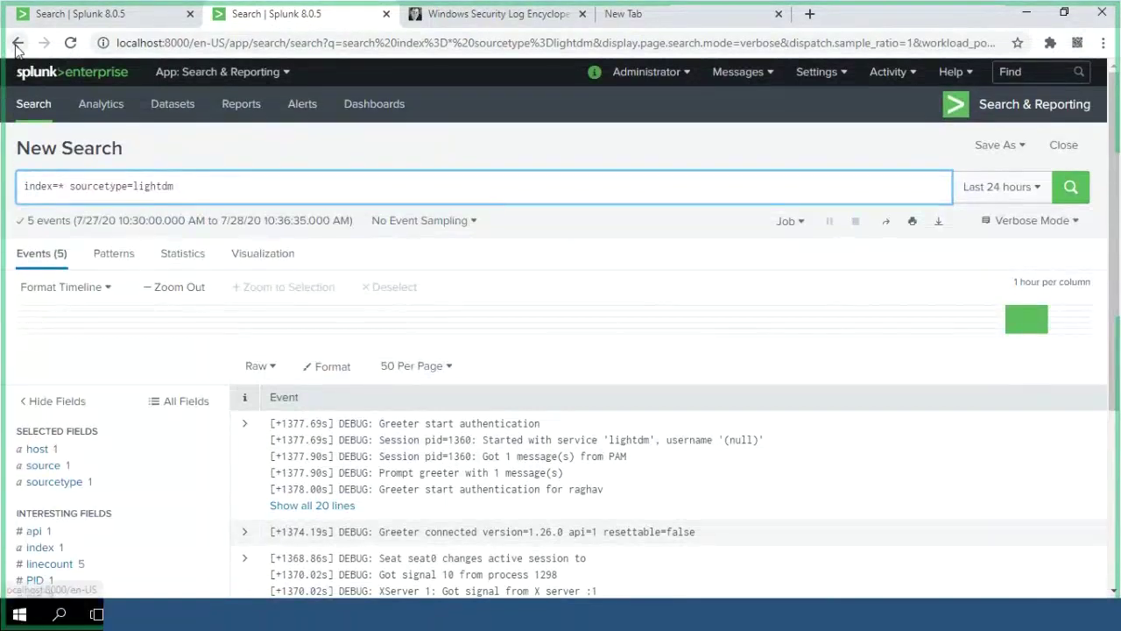
- Return to the field extractor for the sample lightdm event and choose Regular Expression as the extraction method
click(18, 56)
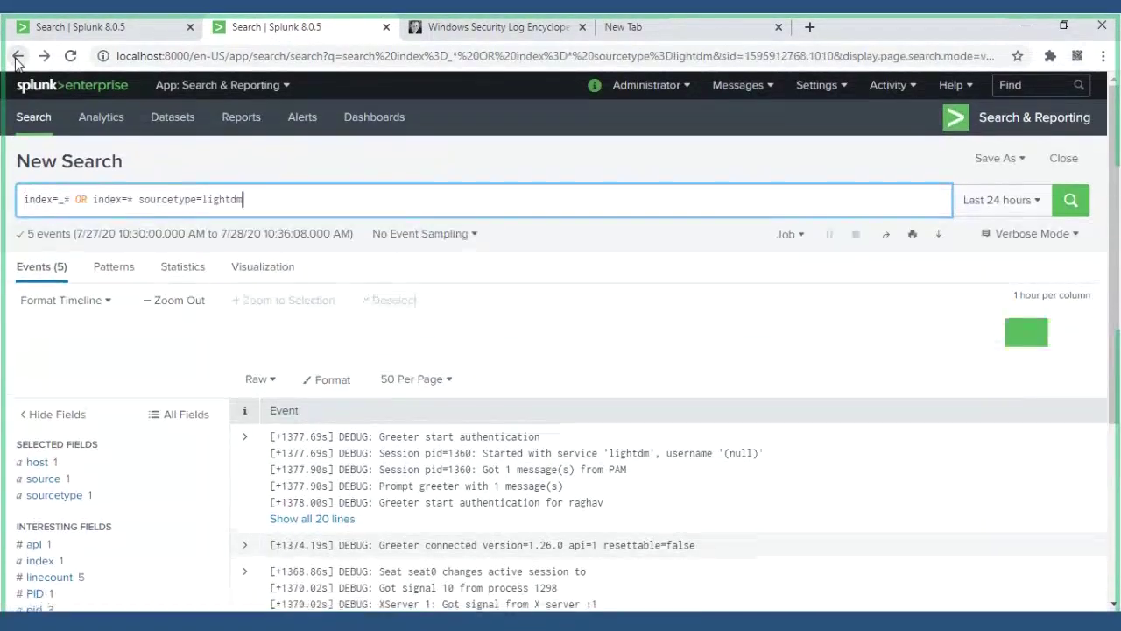
click(17, 56)
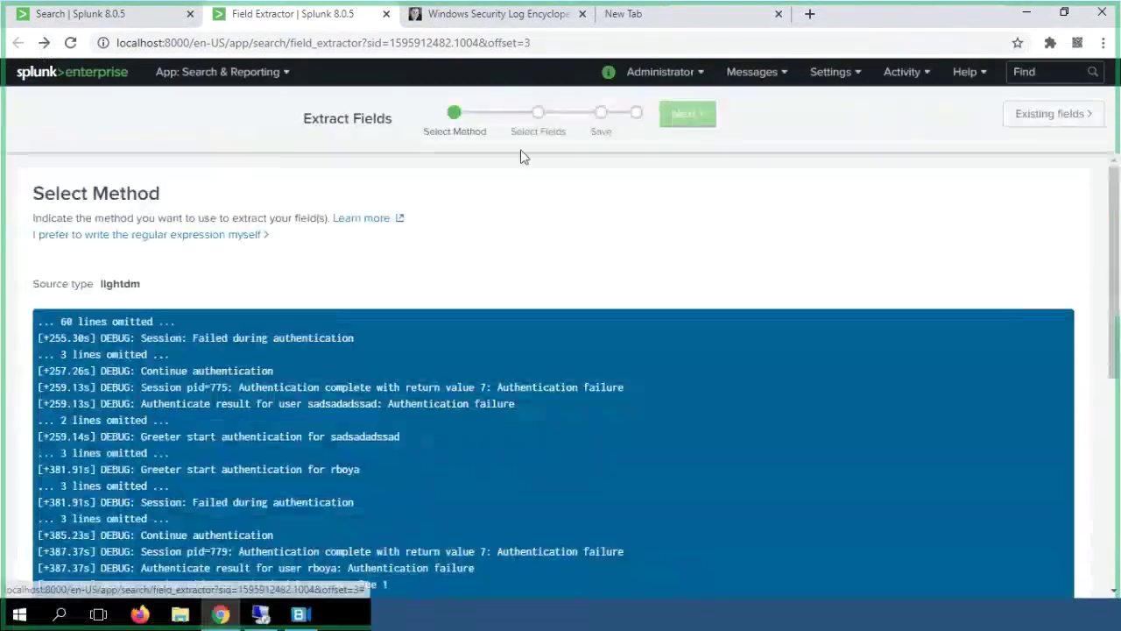
scroll(388, 330, down, 3)
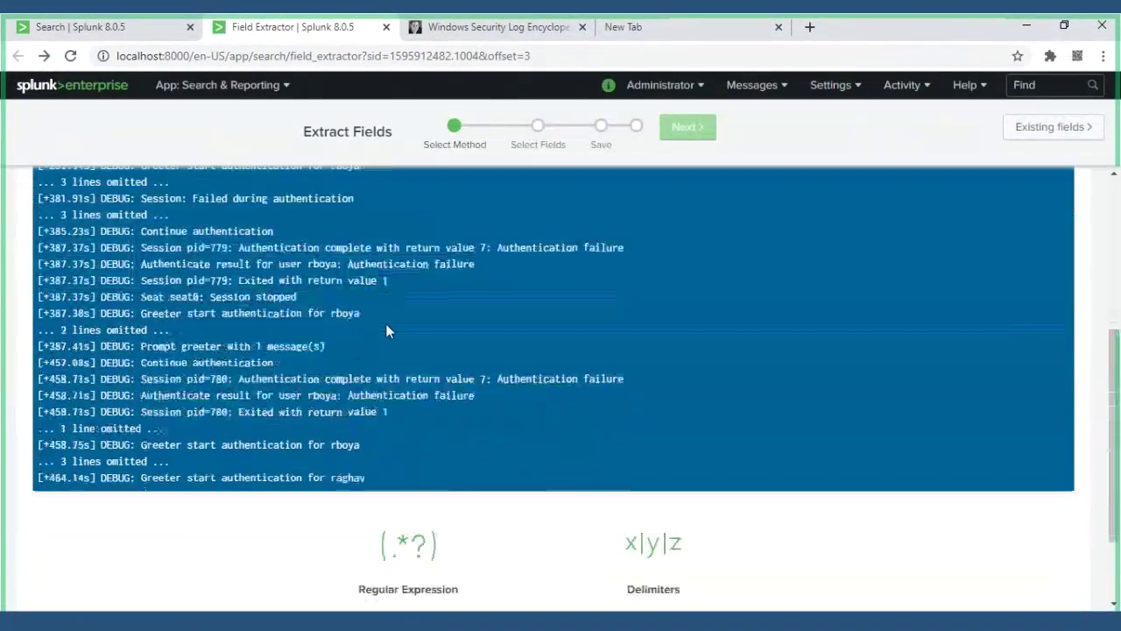
click(412, 547)
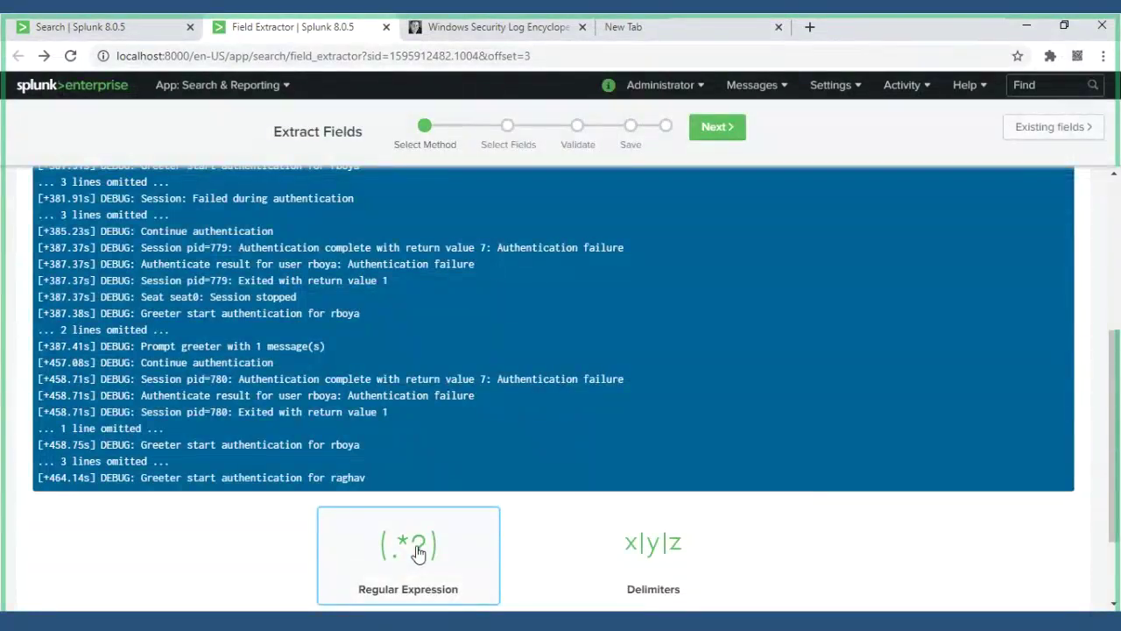
double_click(418, 552)
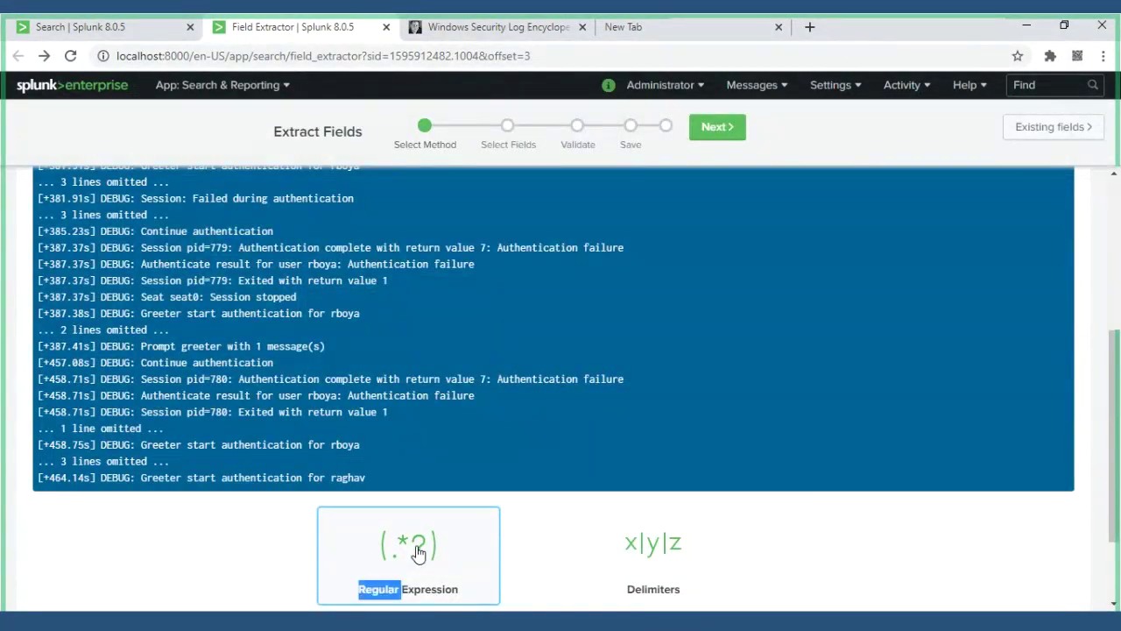
- Choose Regular Expression as the extraction method for the sample lightdm event and continue to field selection
click(418, 552)
click(417, 552)
scroll(418, 547, up, 3)
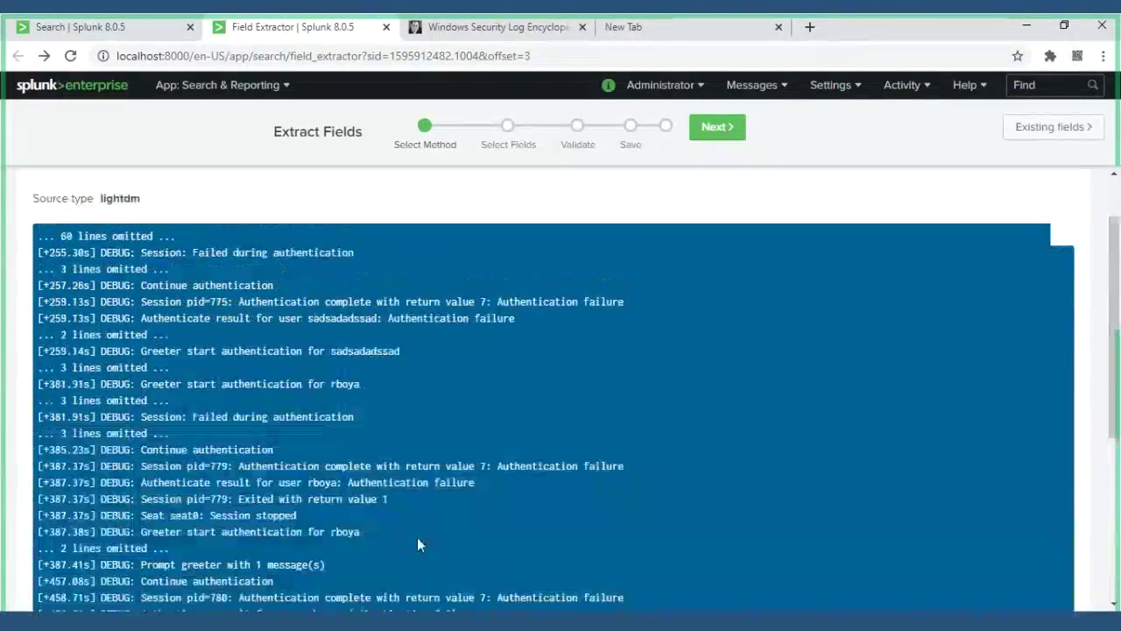
scroll(417, 545, up, 2)
click(718, 126)
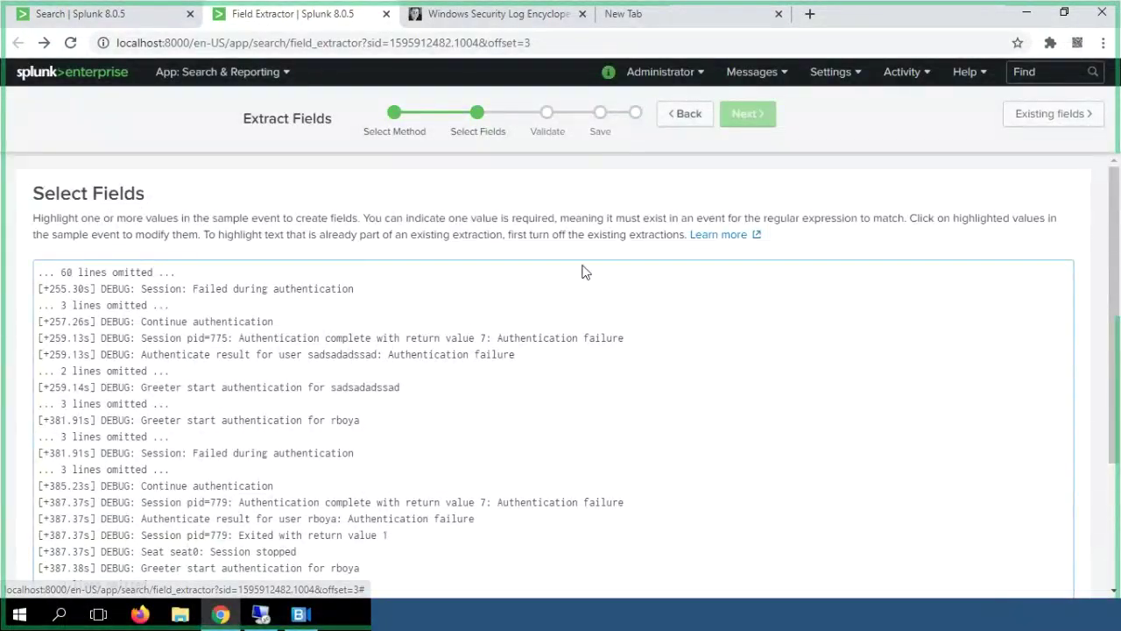
- Add an extraction named AuthFailure from the value "Authentication failure" in the Session pid=779 line of the sample event
scroll(585, 272, down, 2)
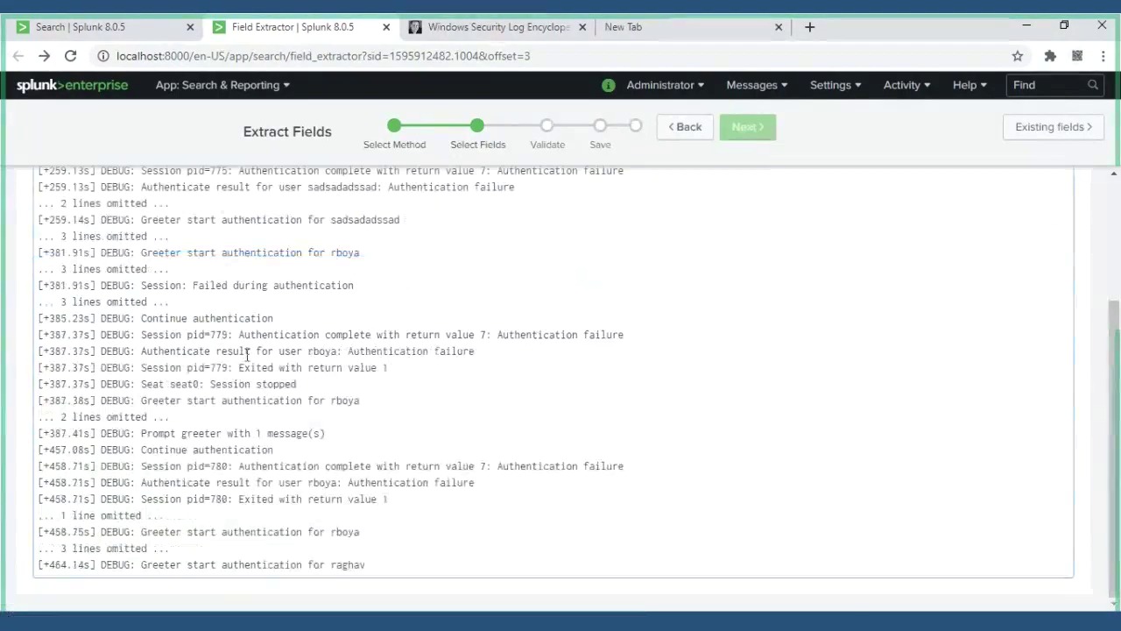
double_click(383, 368)
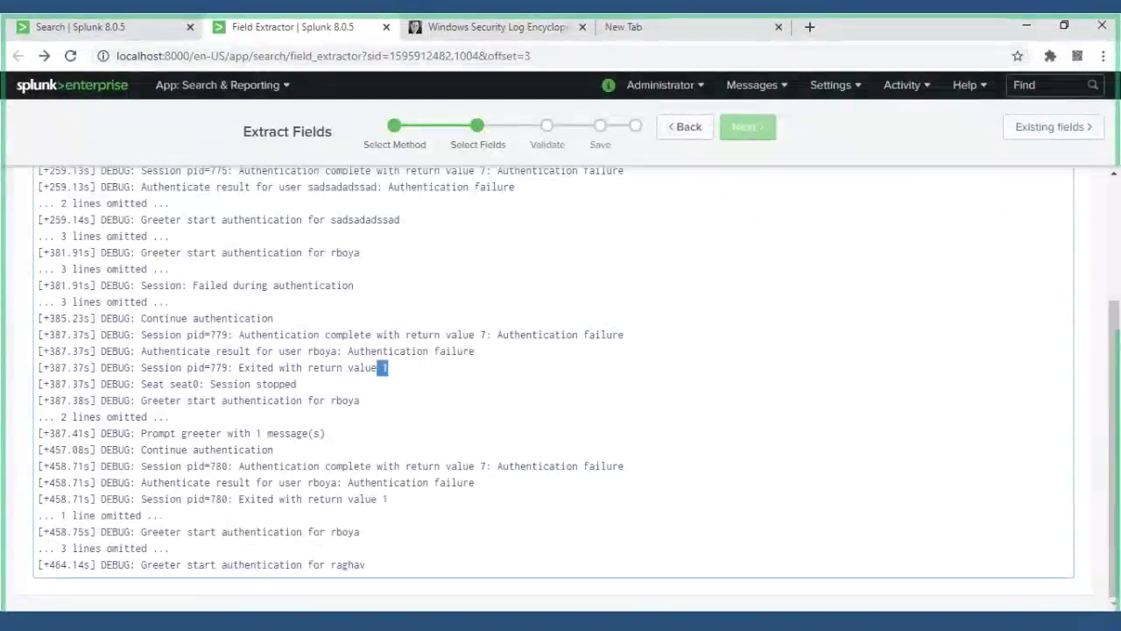
drag(405, 334, 627, 336)
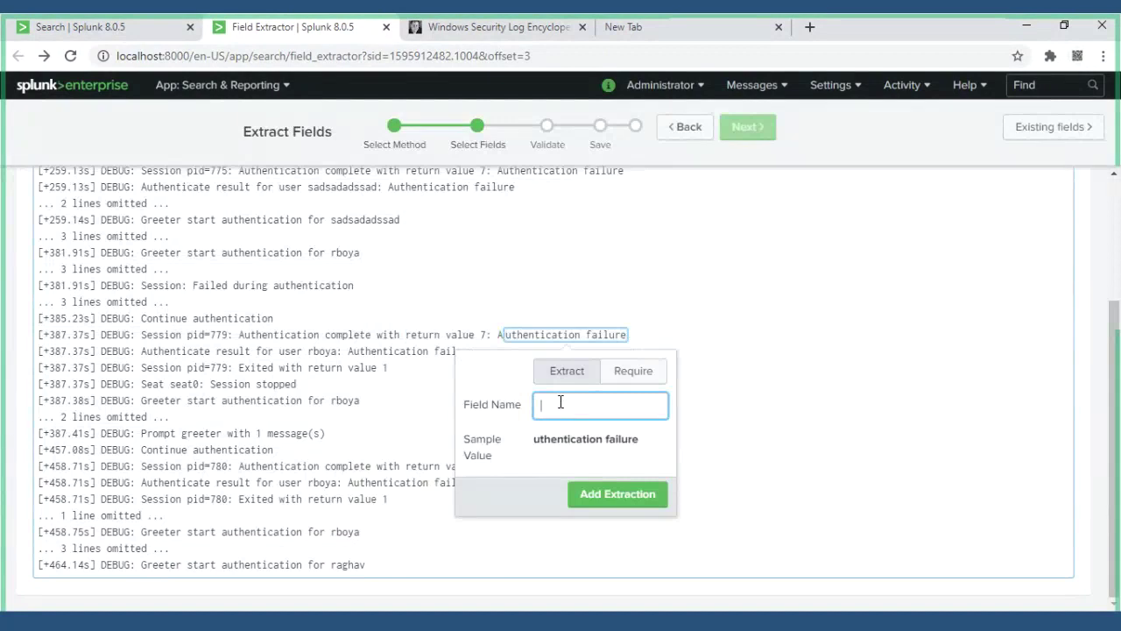
drag(496, 335, 609, 336)
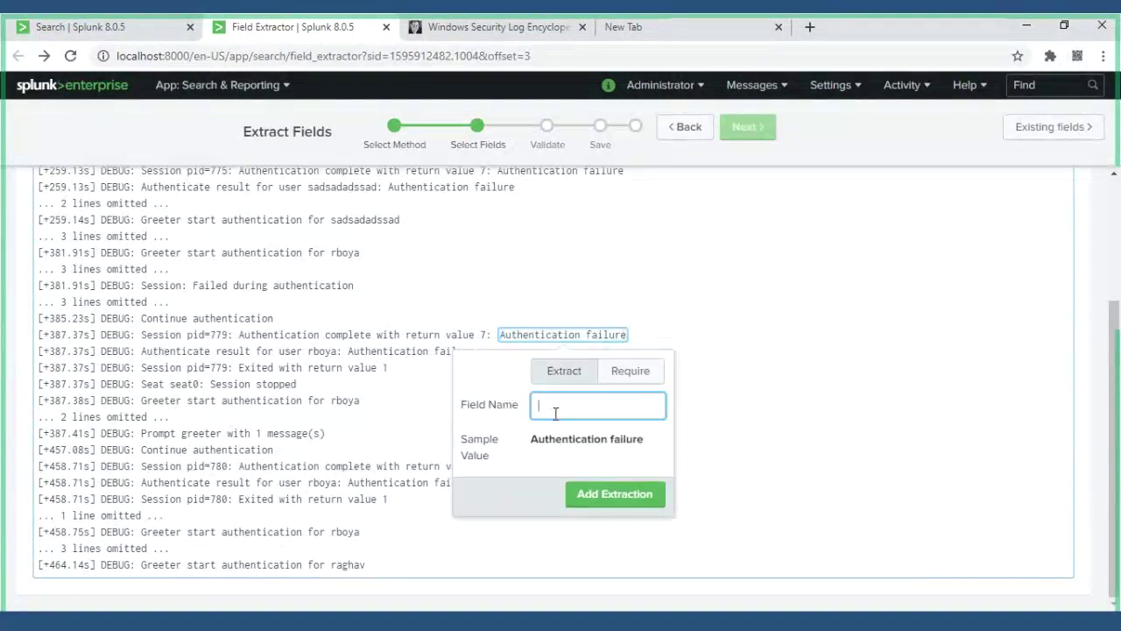
text(AuthFailyre)
key(BackSpace)
key(BackSpace)
key(BackSpace)
text(ure)
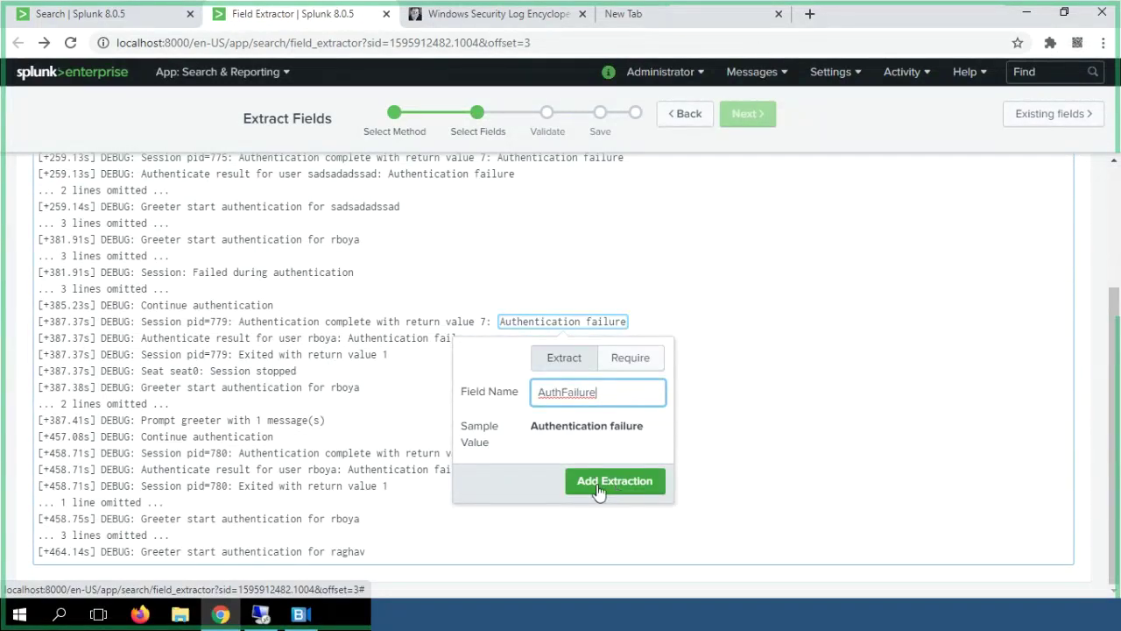
click(598, 492)
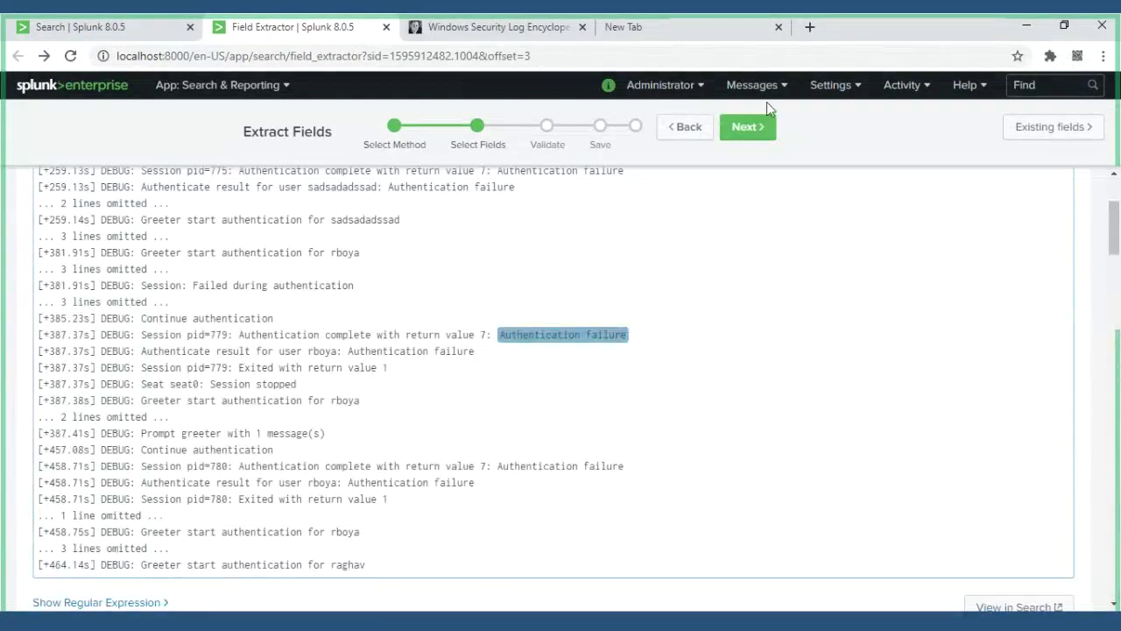
- Continue through validation and save the AuthFailure extraction for the lightdm source type with Owner permissions
scroll(575, 293, up, 2)
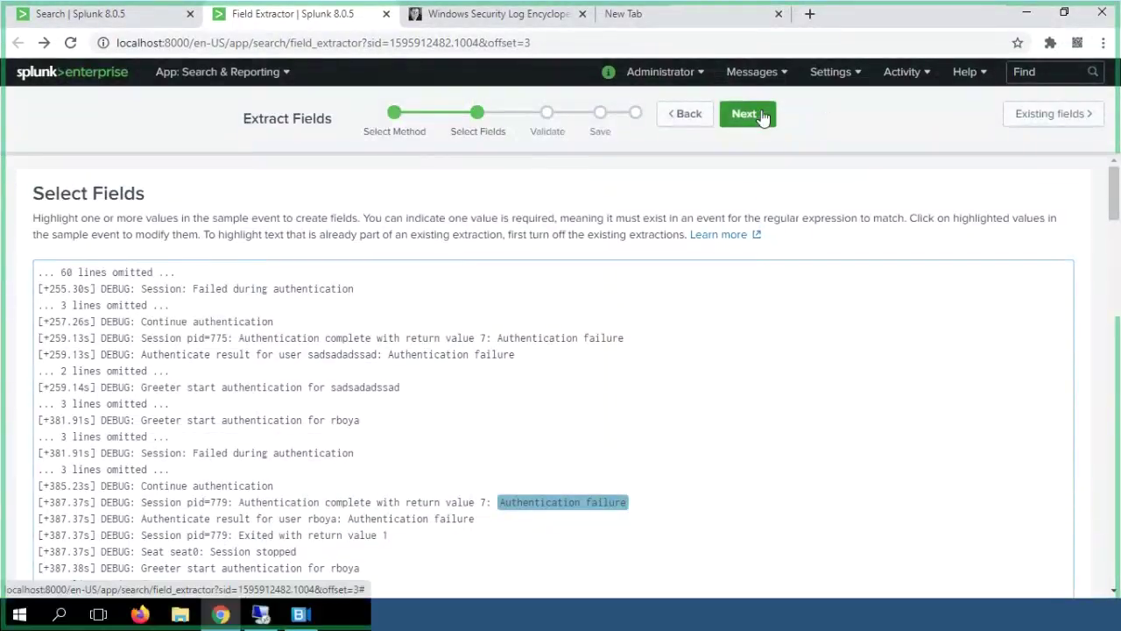
click(758, 129)
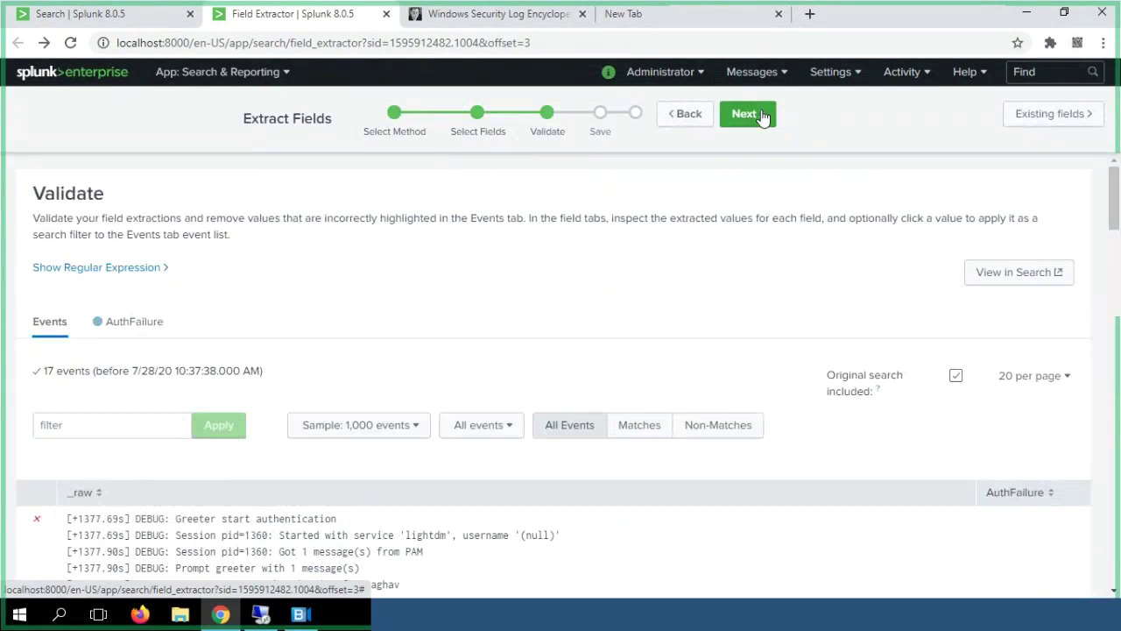
click(745, 114)
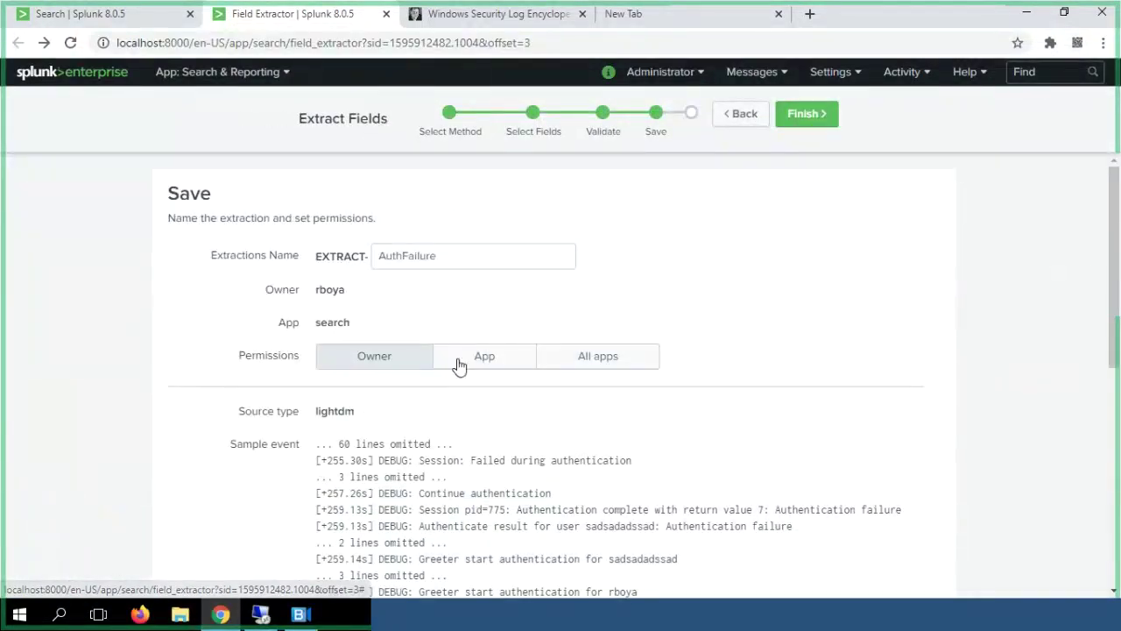
scroll(460, 366, down, 10)
scroll(460, 366, up, 10)
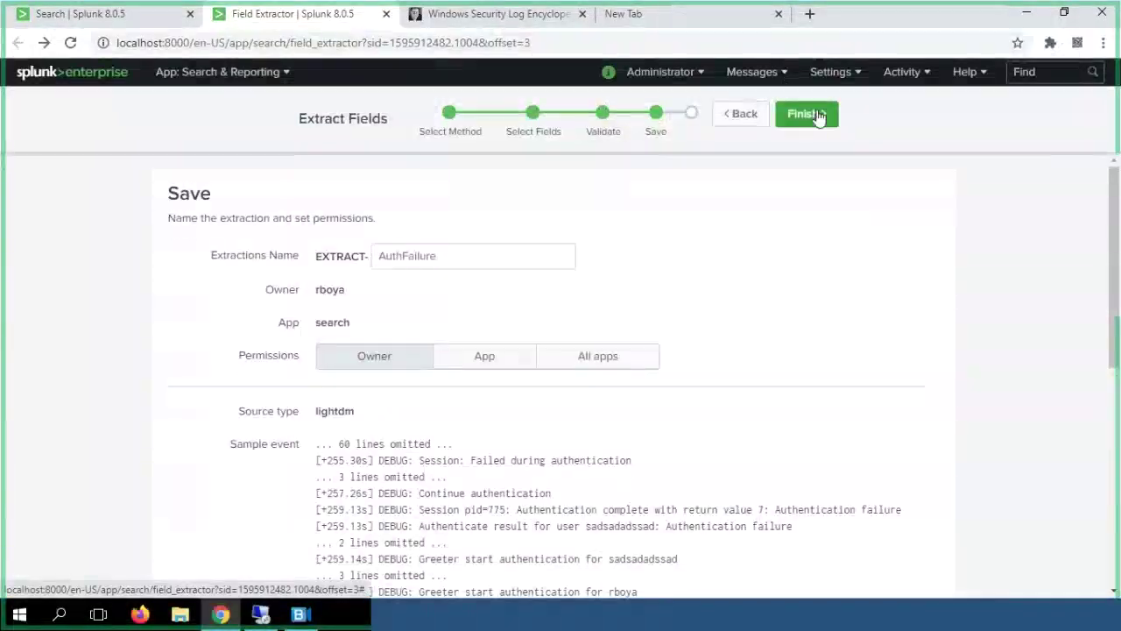
click(804, 114)
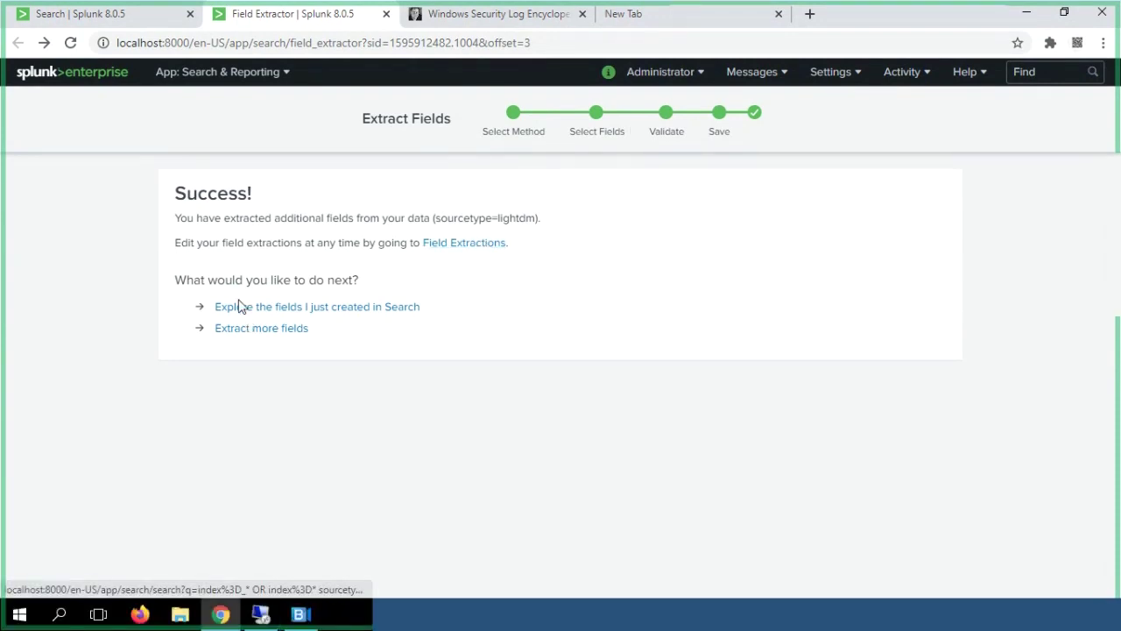
- Leave the field extractor for the Search & Reporting app and run the search index=main
click(281, 332)
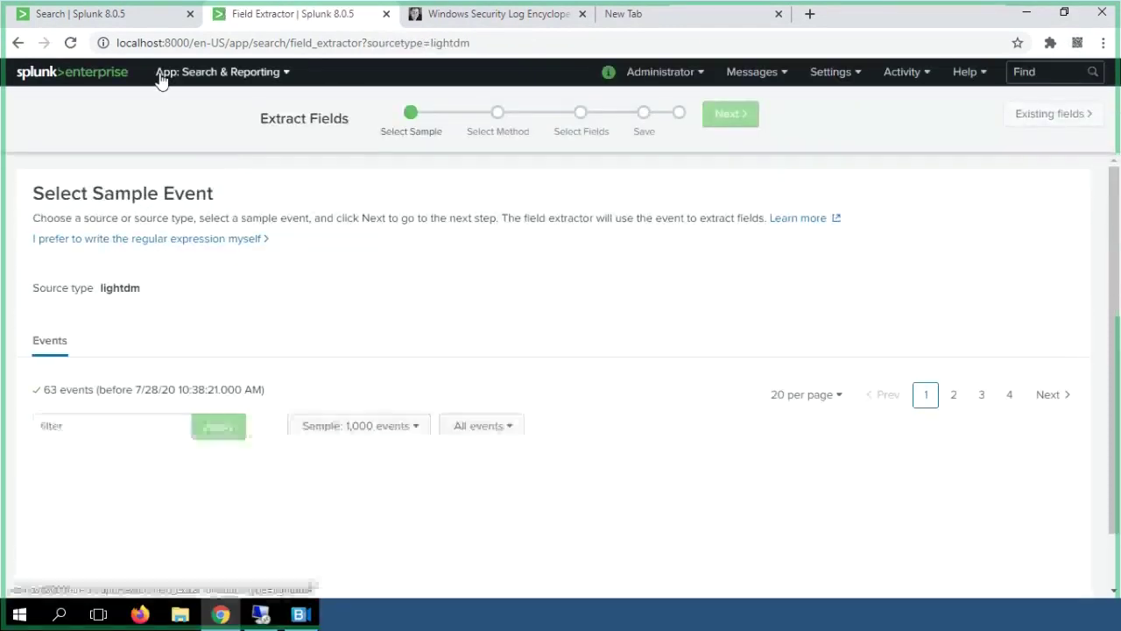
click(202, 75)
click(201, 111)
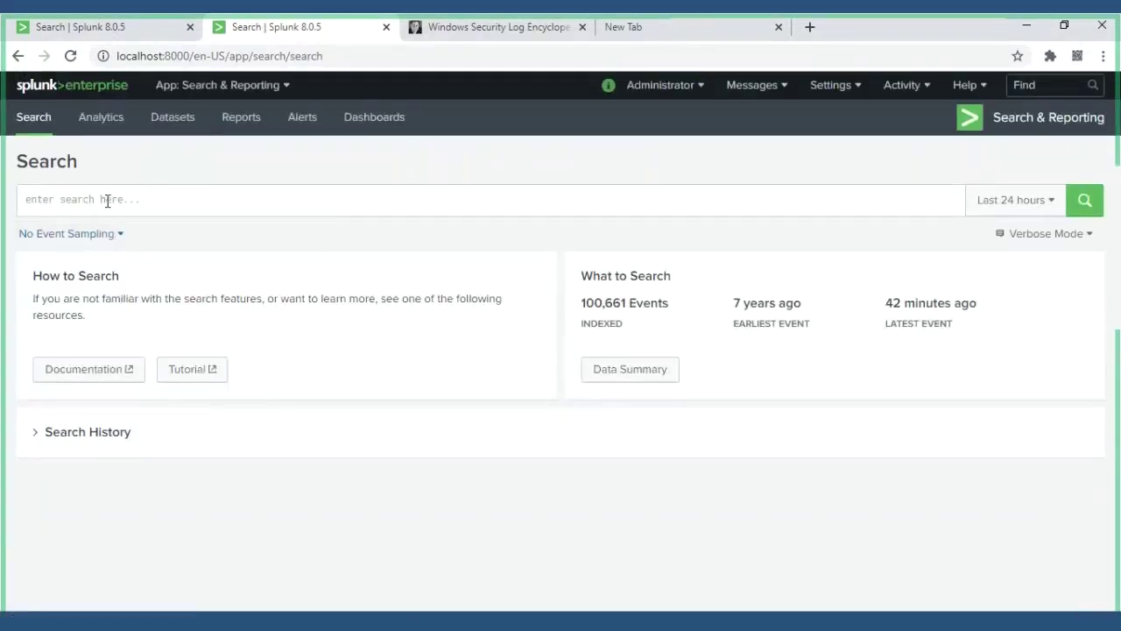
click(108, 200)
text(ind)
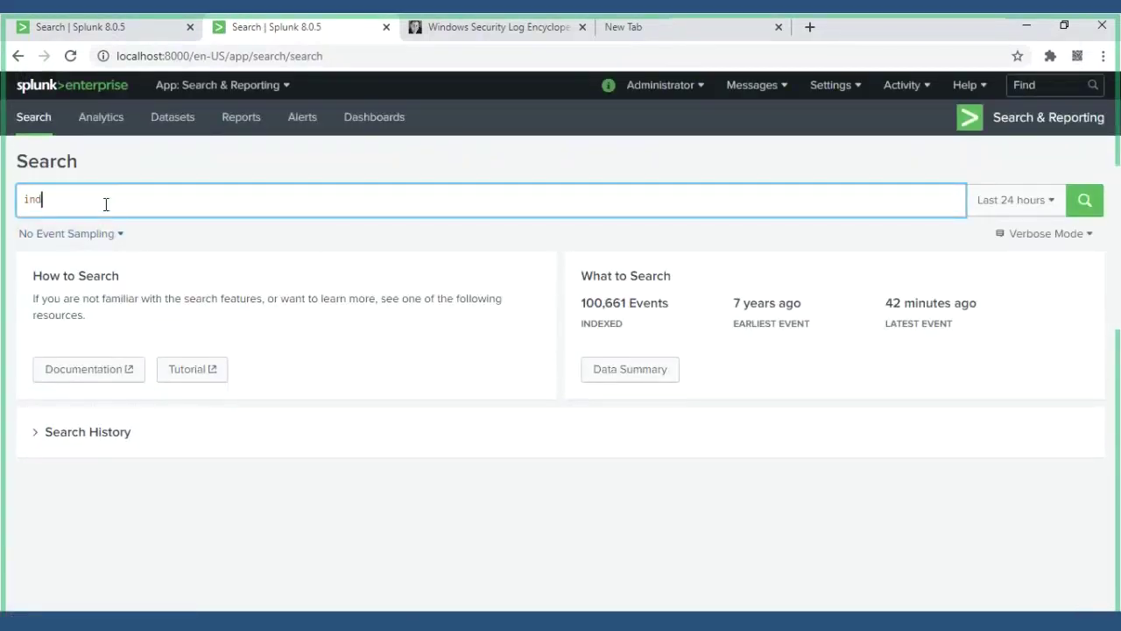
text(ex=main)
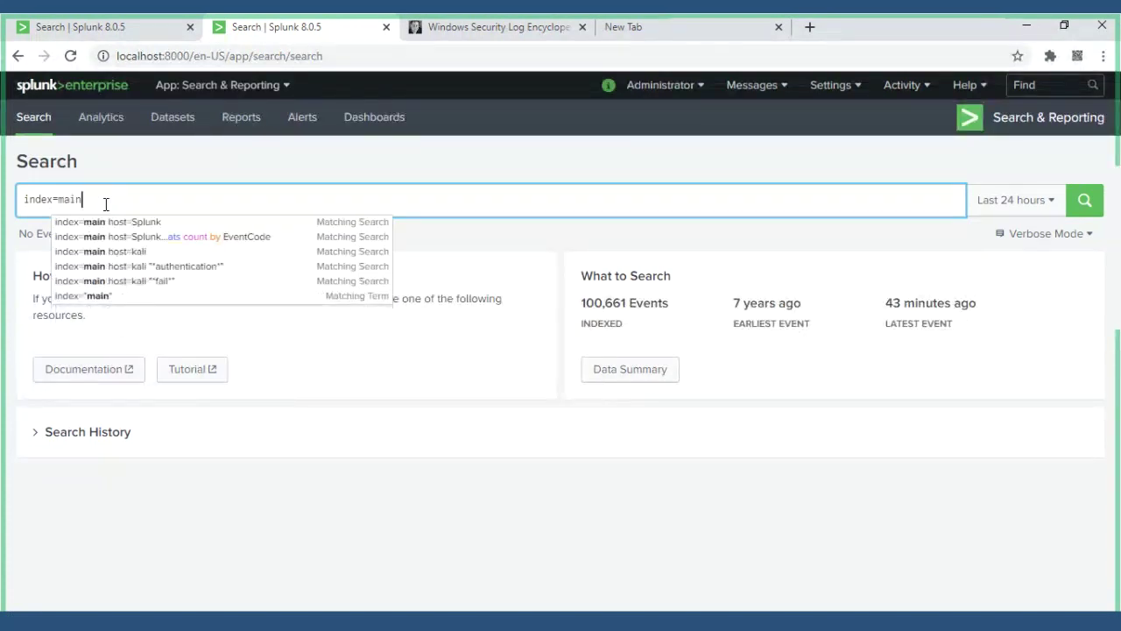
key(Return)
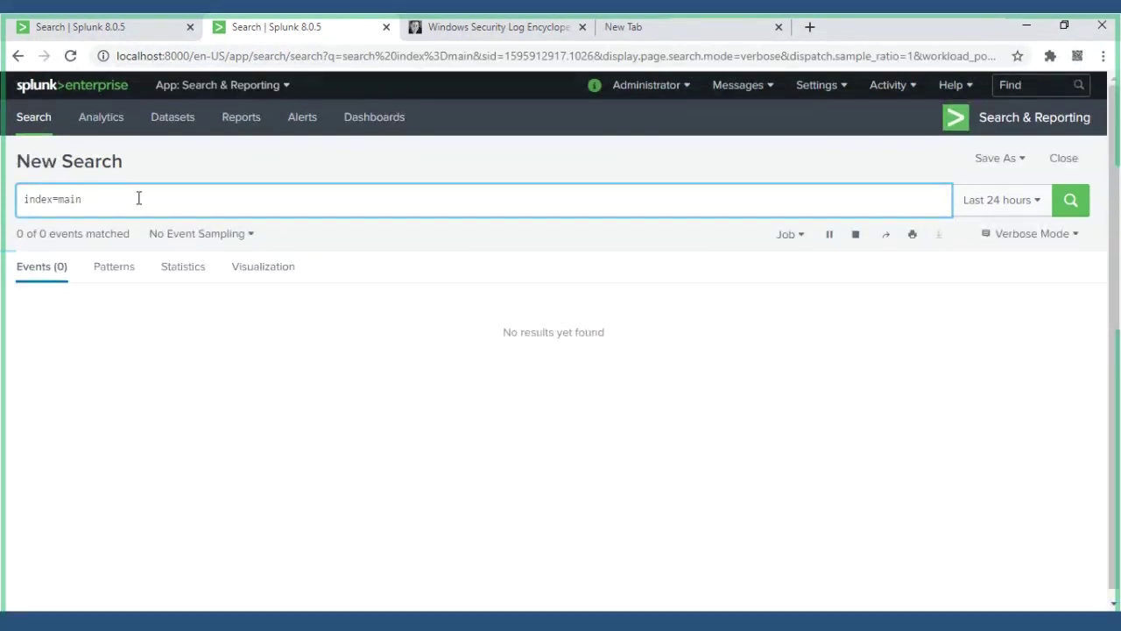
- Narrow the search to index=main host="splunk" and run it
text(host=splunk)
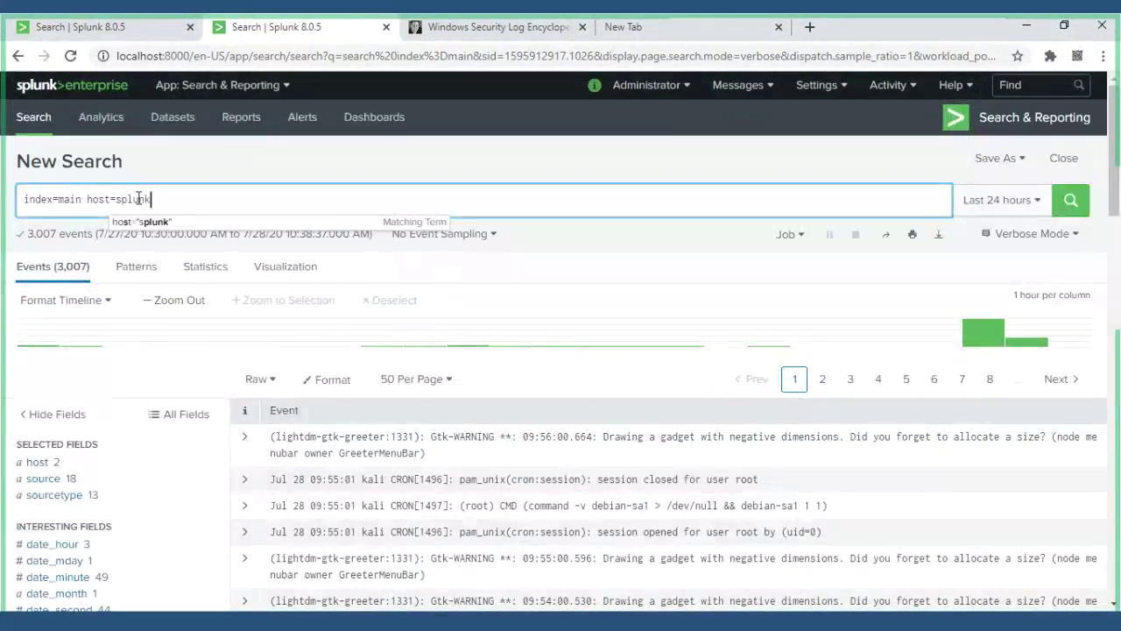
click(141, 221)
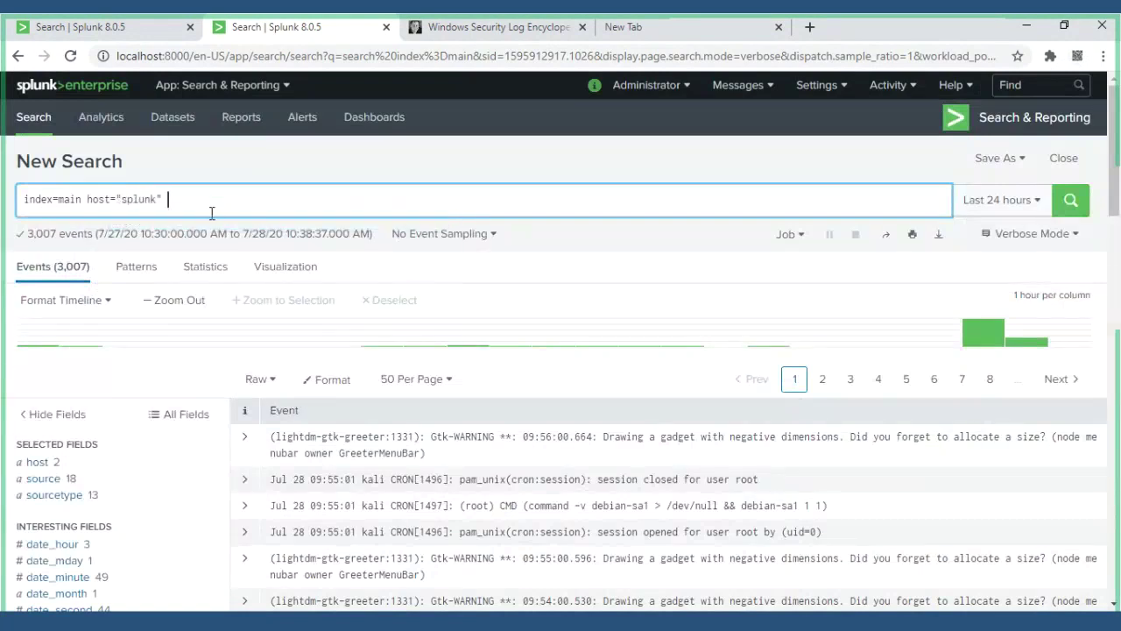
key(Return)
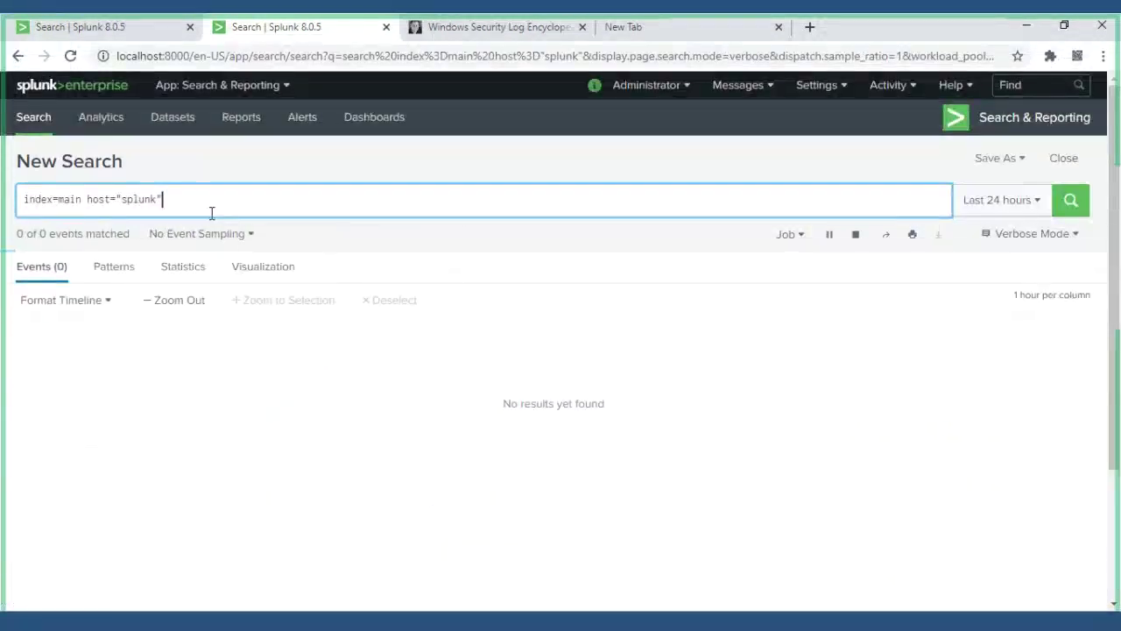
- Change the searched host to "kali", run the search, and look through its fields and events
drag(158, 200, 123, 202)
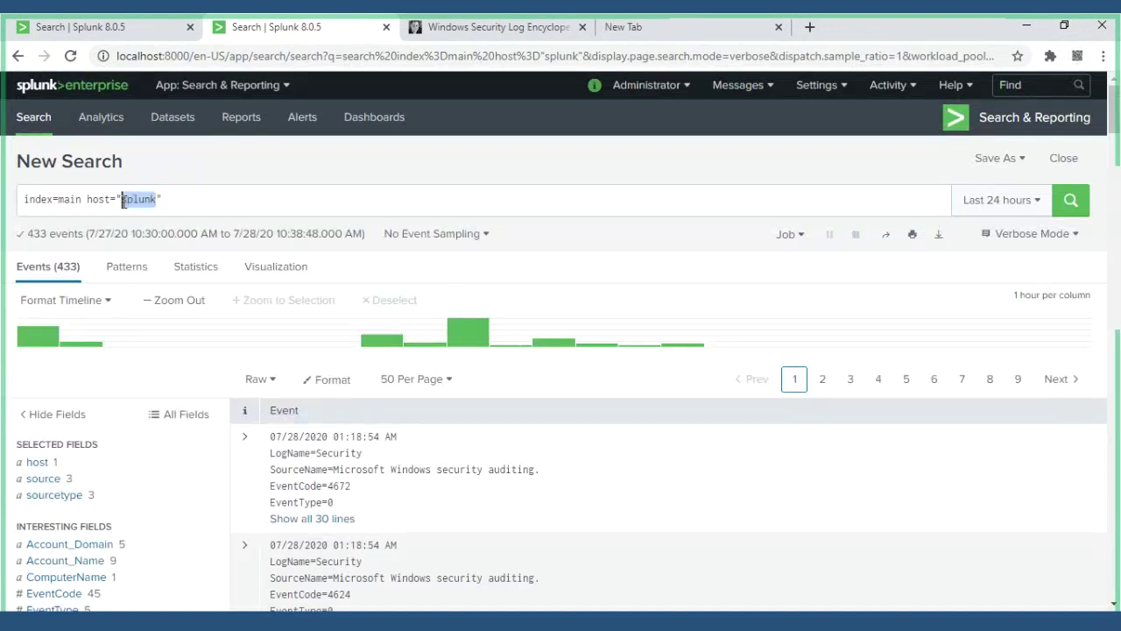
text(kali)
key(Return)
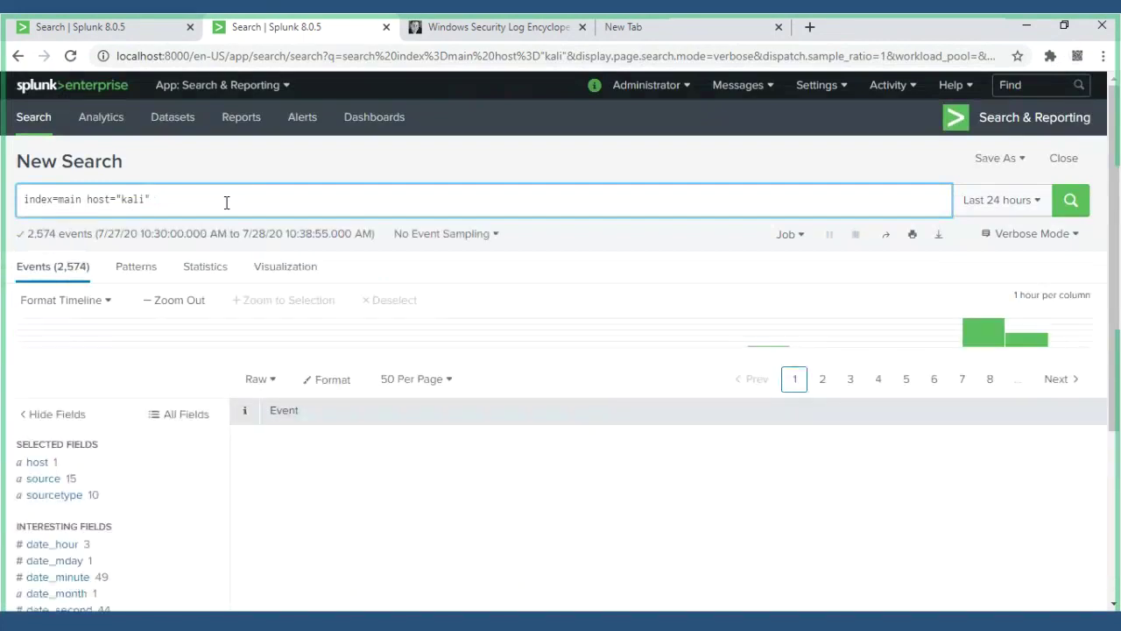
scroll(67, 521, down, 3)
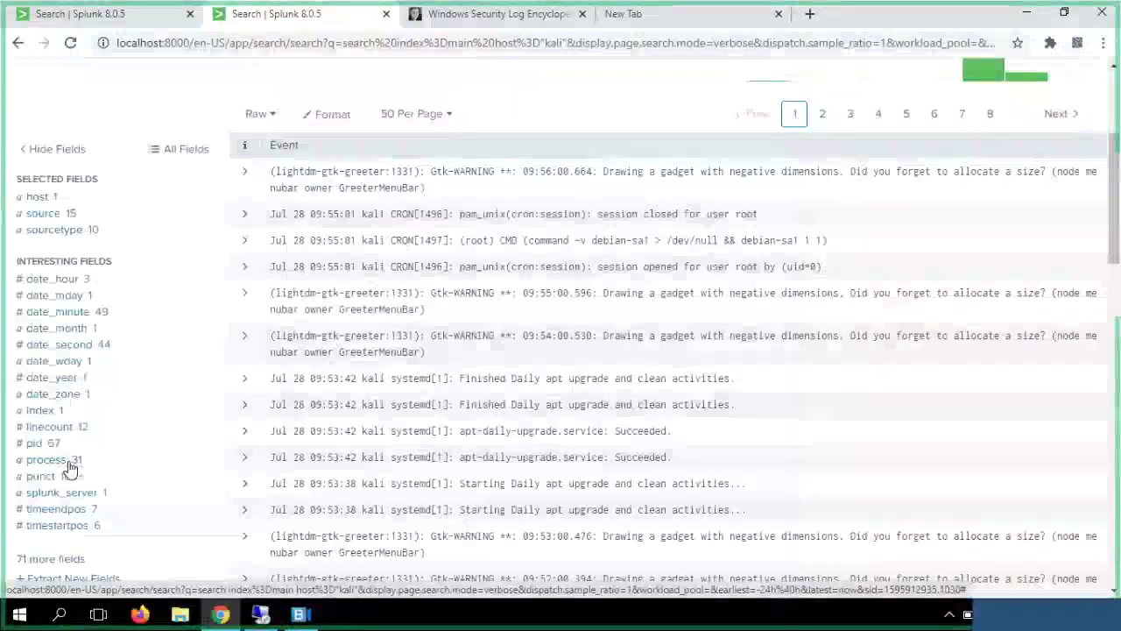
scroll(70, 469, down, 1)
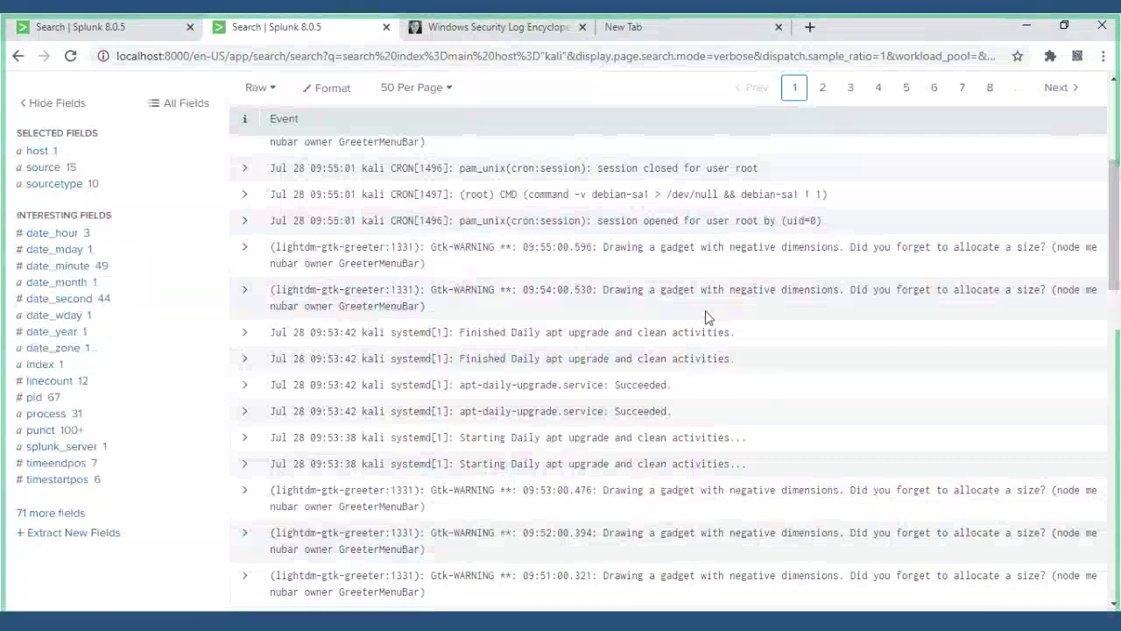
scroll(708, 317, up, 4)
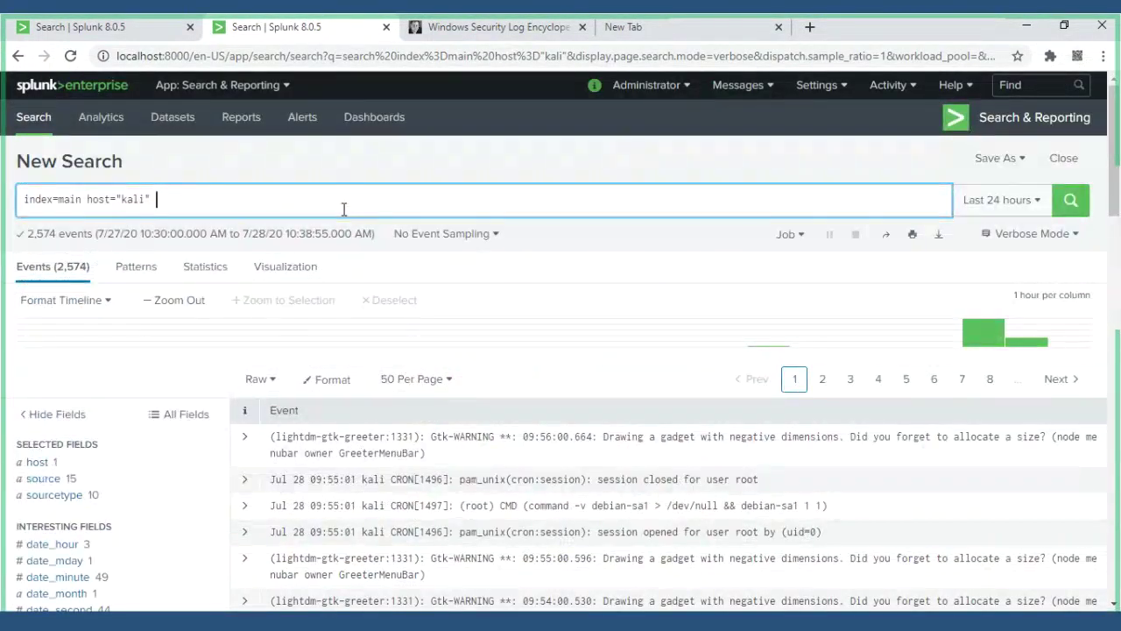
- Append the quoted phrase "Authuntication failure" to the kali host search
text("Authunti)
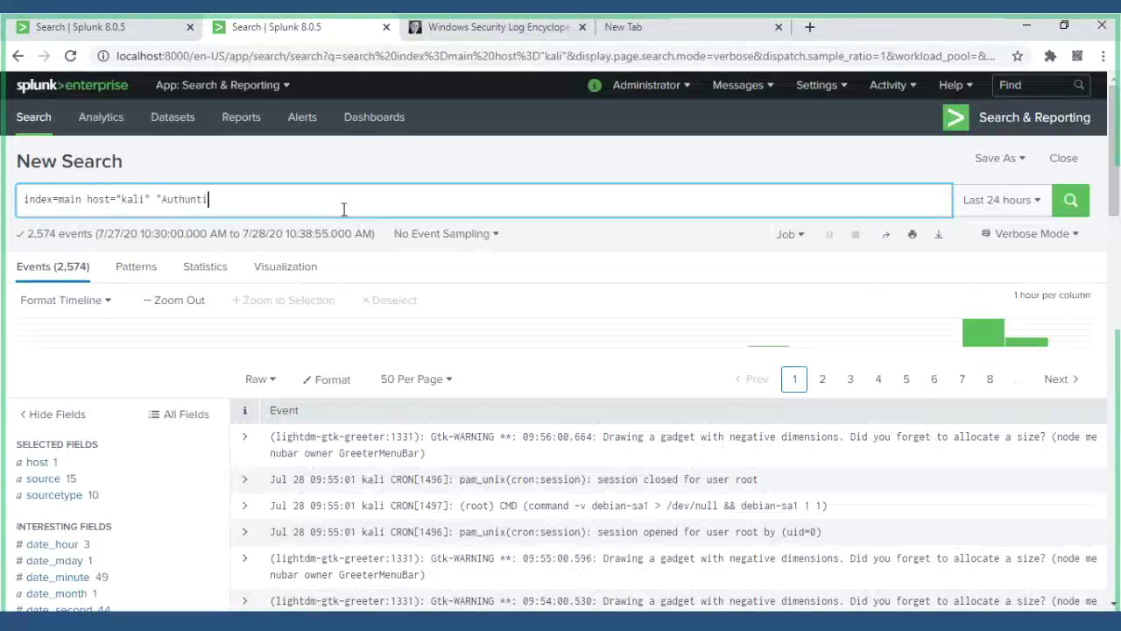
key(BackSpace)
text(ication)
key(BackSpace)
key(BackSpace)
key(BackSpace)
key(BackSpace)
key(BackSpace)
key(BackSpace)
key(BackSpace)
key(BackSpace)
key(BackSpace)
key(BackSpace)
key(BackSpace)
key(BackSpace)
text(huntication failure)
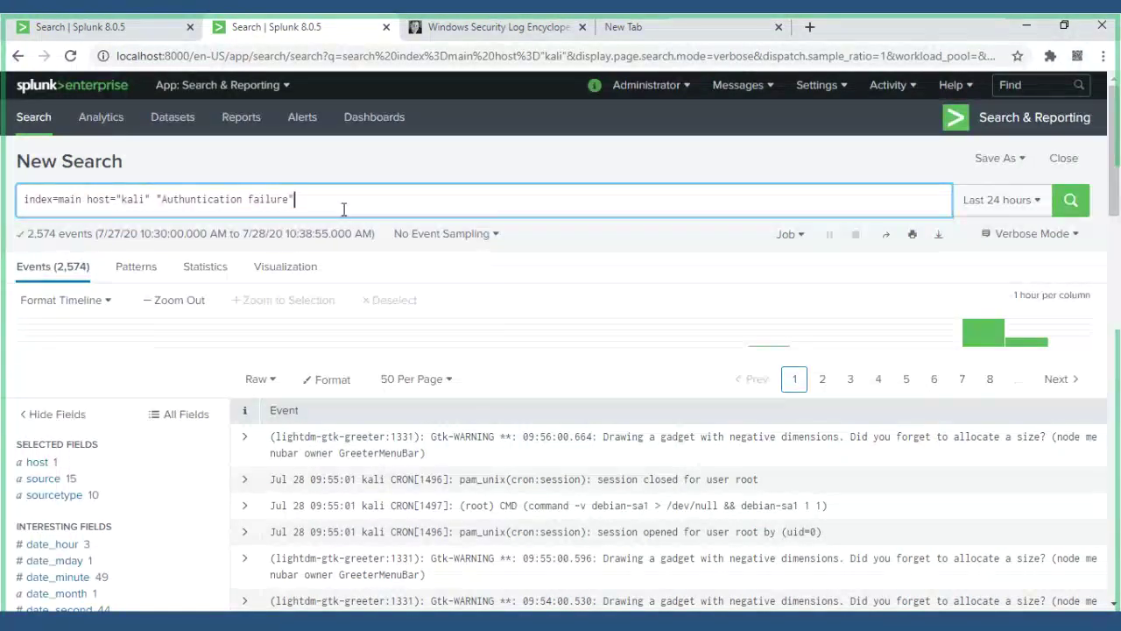
- Enclose the phrase in wildcards as "*Authuntication failure*" and run the search
text(*)
key(Left)
key(Left)
key(Left)
key(Left)
key(Left)
key(Left)
key(Left)
key(Left)
key(Left)
key(Left)
key(Left)
key(Left)
key(Left)
key(Left)
key(Left)
key(Left)
key(Left)
key(Left)
key(Left)
key(Left)
text(P)
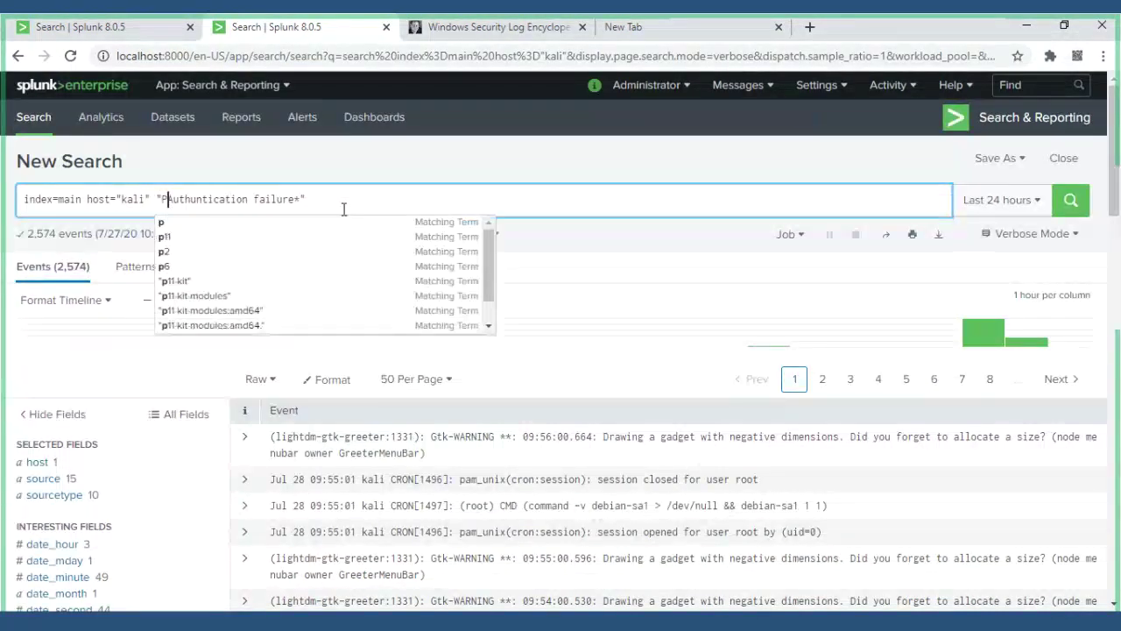
key(BackSpace)
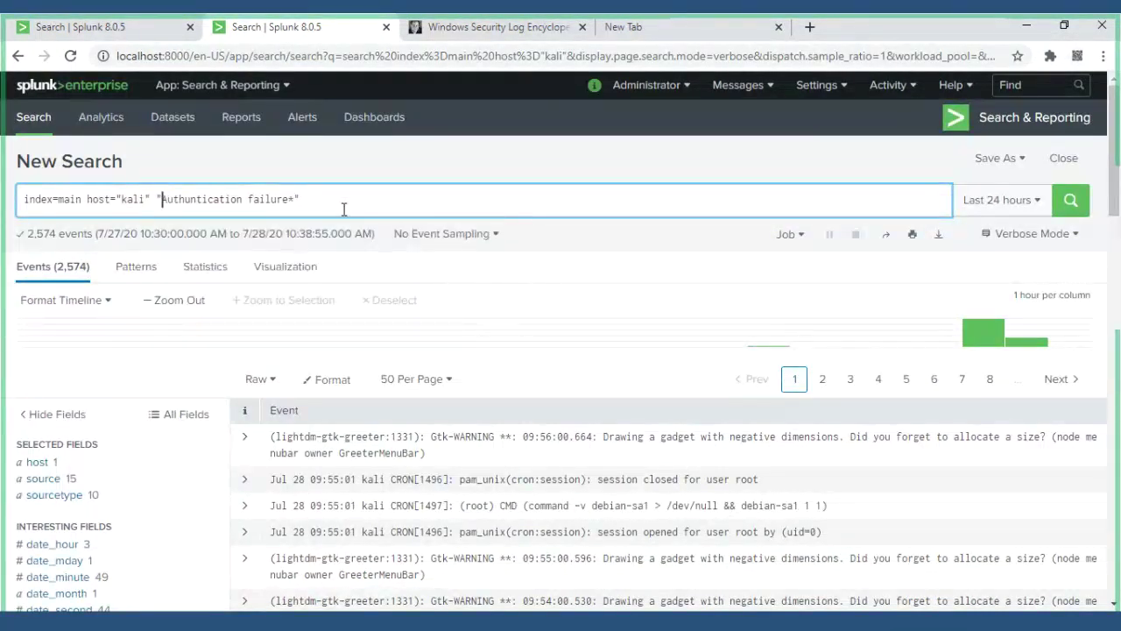
text(*)
key(Return)
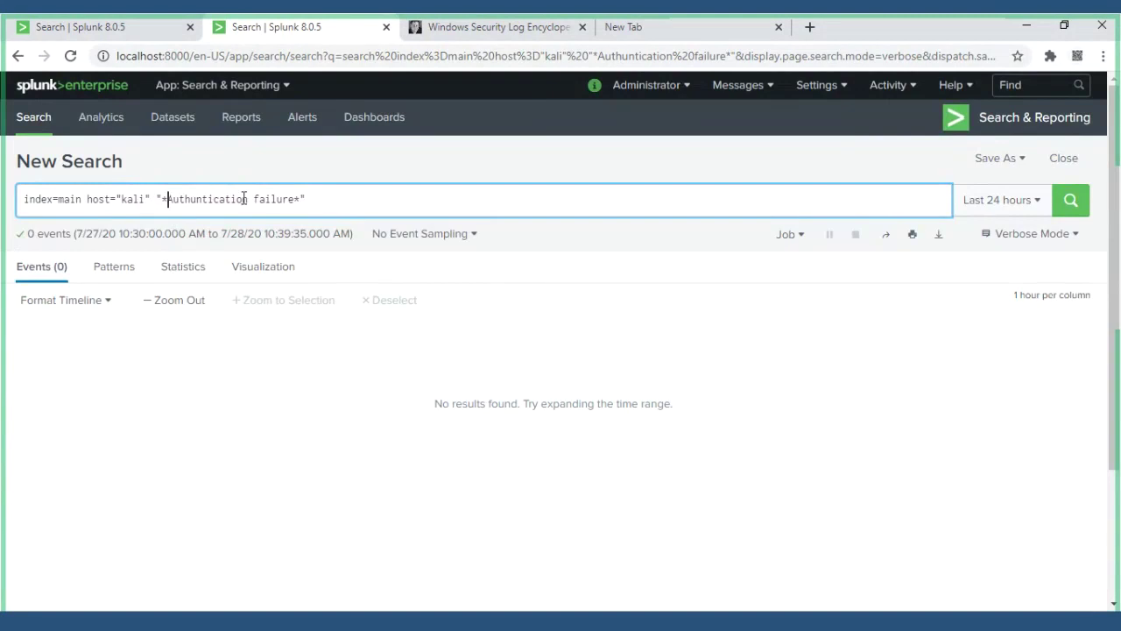
- Remove the word failure from the search phrase, leaving "*Authuntication*", and run the search
drag(252, 199, 297, 200)
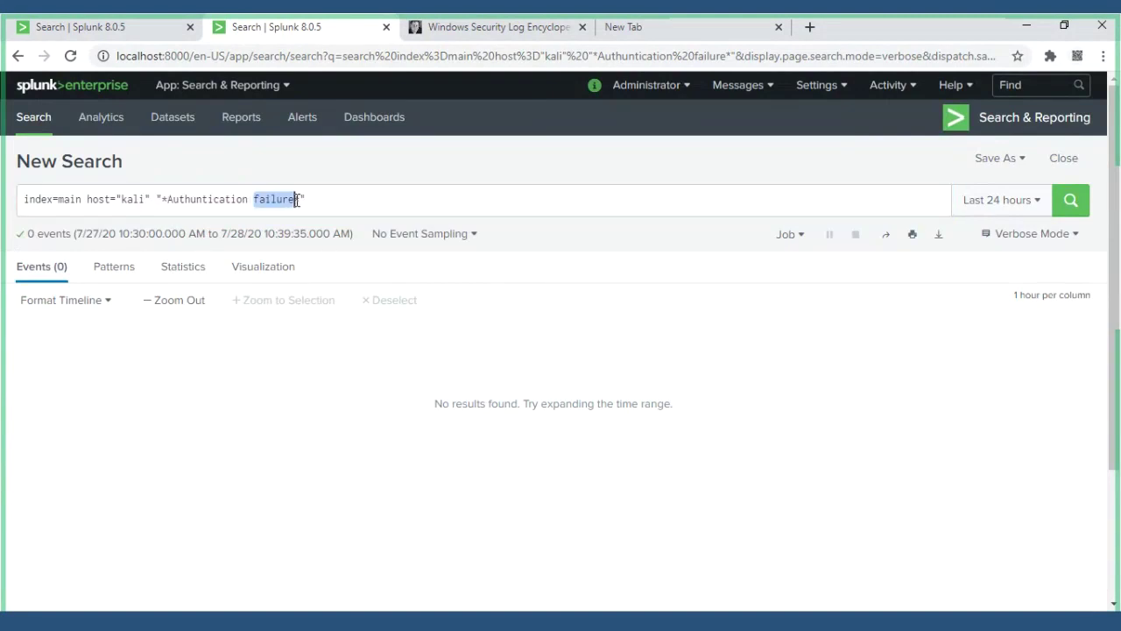
key(BackSpace)
key(BackSpace)
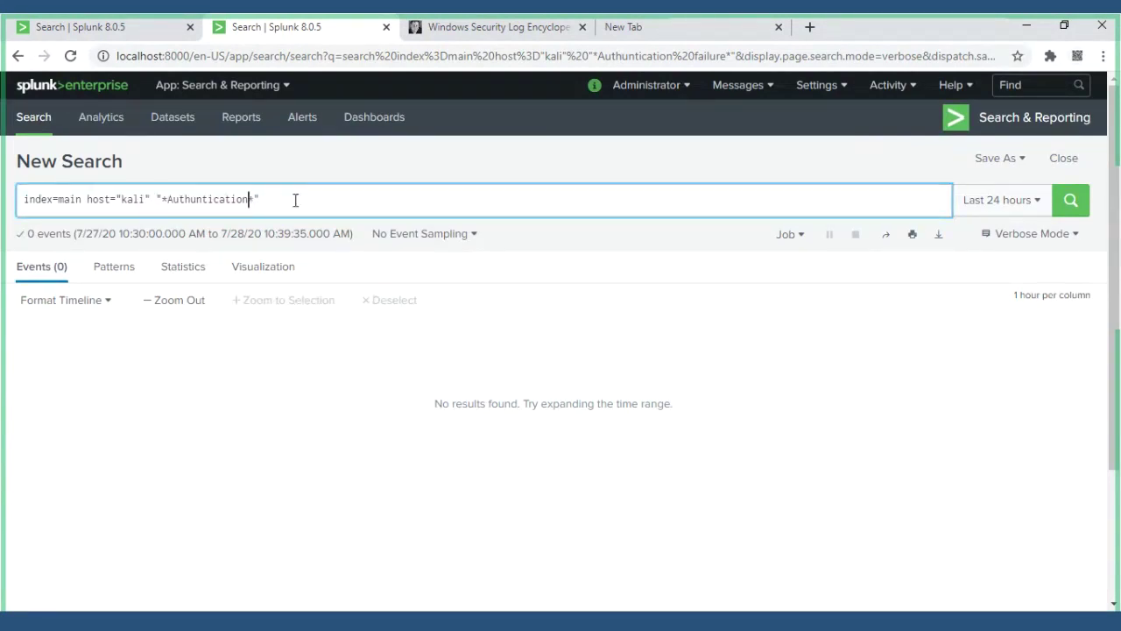
key(Return)
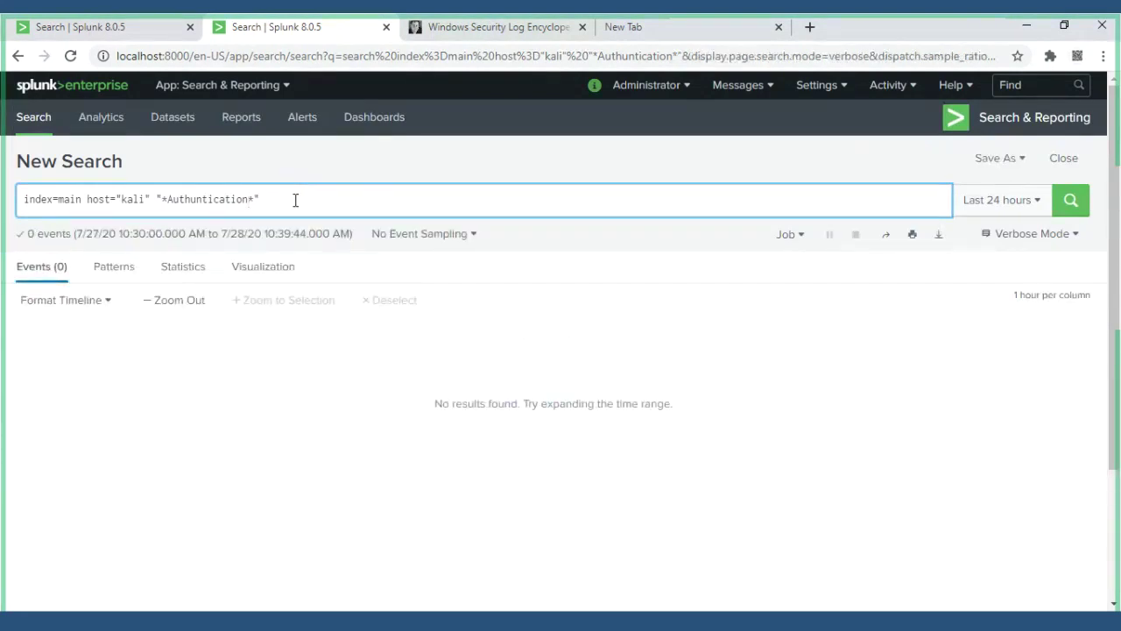
- Set the time range of the kali host search to All time
click(249, 199)
drag(194, 199, 231, 200)
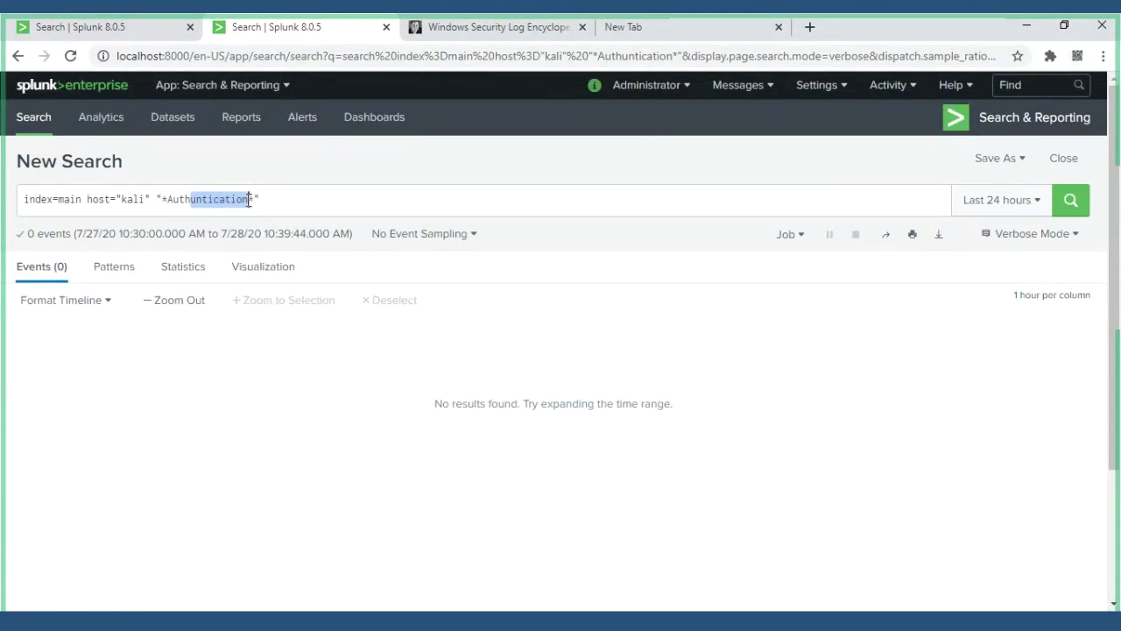
click(1004, 199)
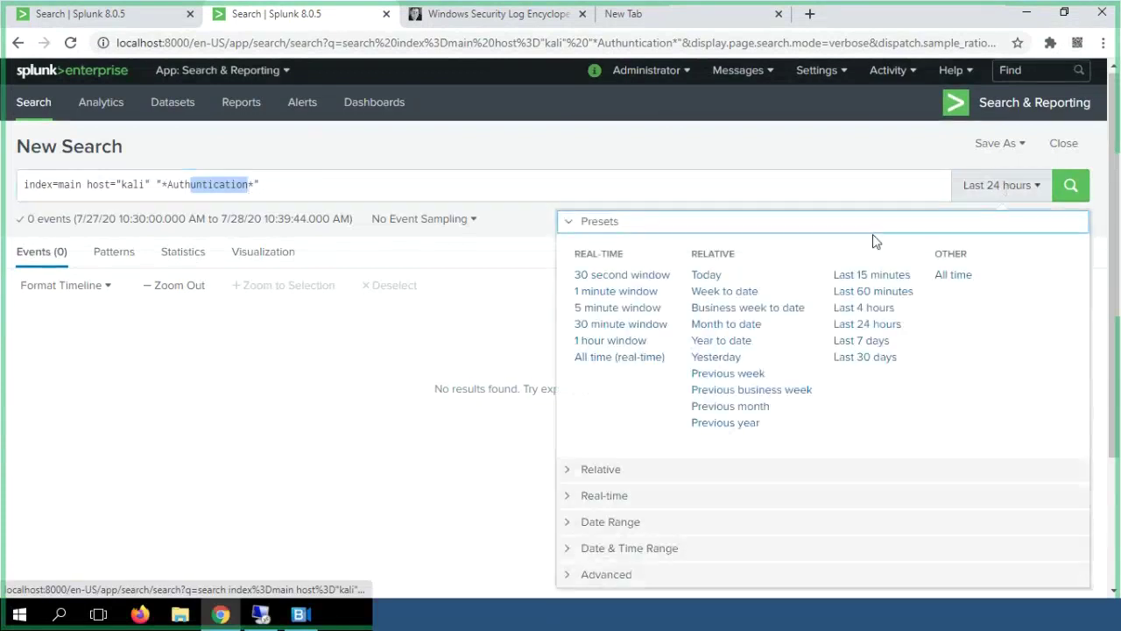
click(957, 279)
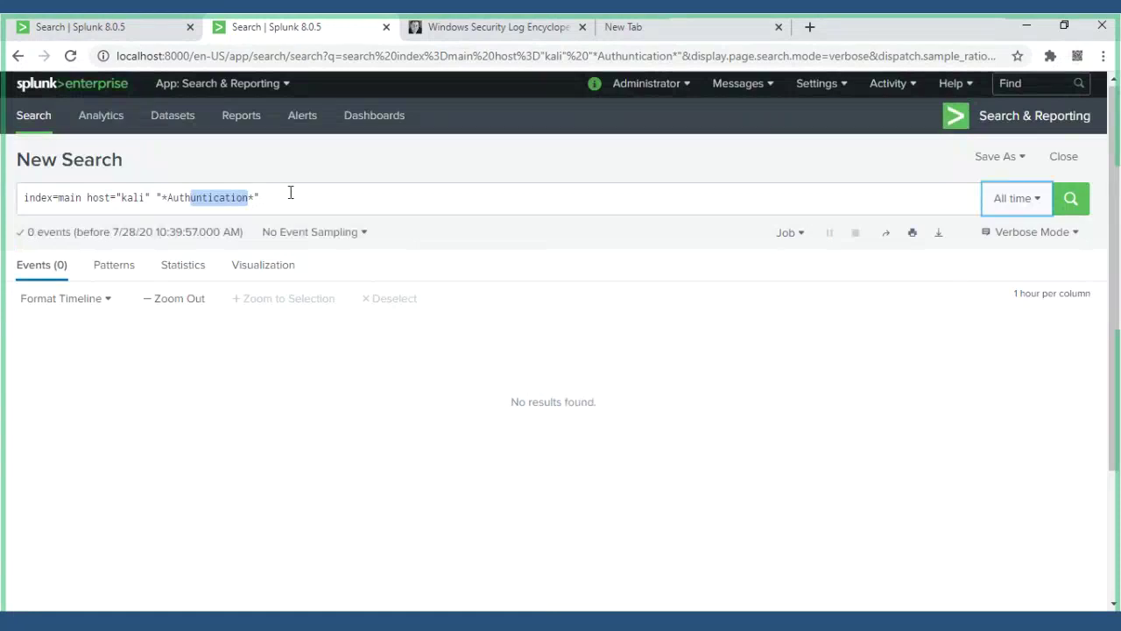
- Correct the misspelled search phrase to "*Authentication**" and run the search
click(214, 205)
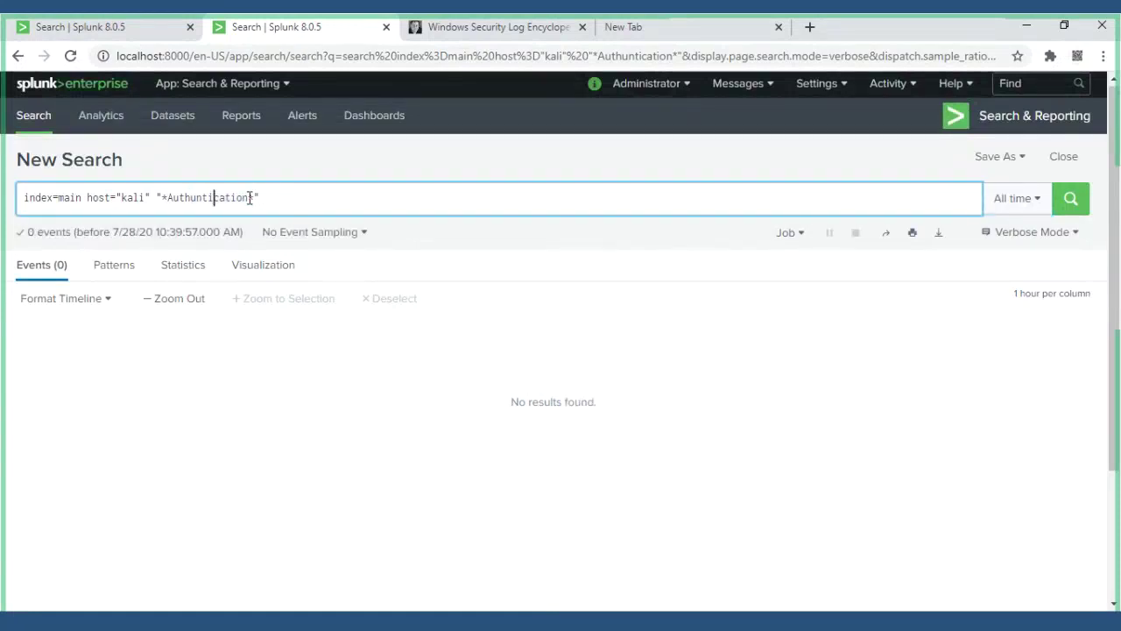
key(BackSpace)
key(BackSpace)
key(BackSpace)
key(BackSpace)
key(BackSpace)
key(BackSpace)
key(BackSpace)
key(BackSpace)
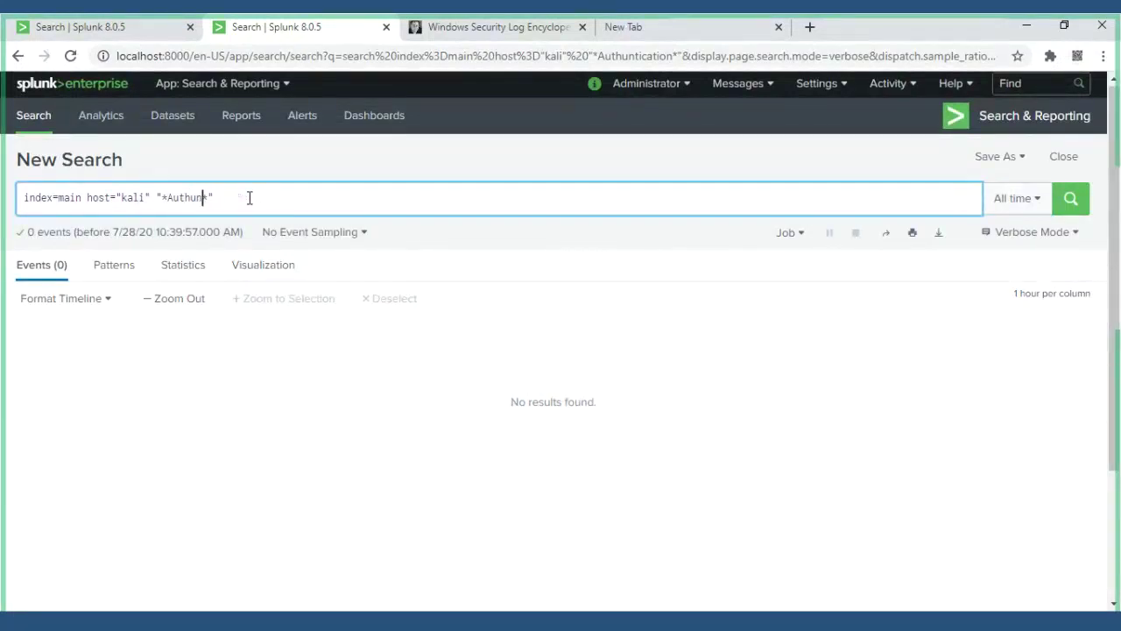
key(BackSpace)
text(entication*)
key(Return)
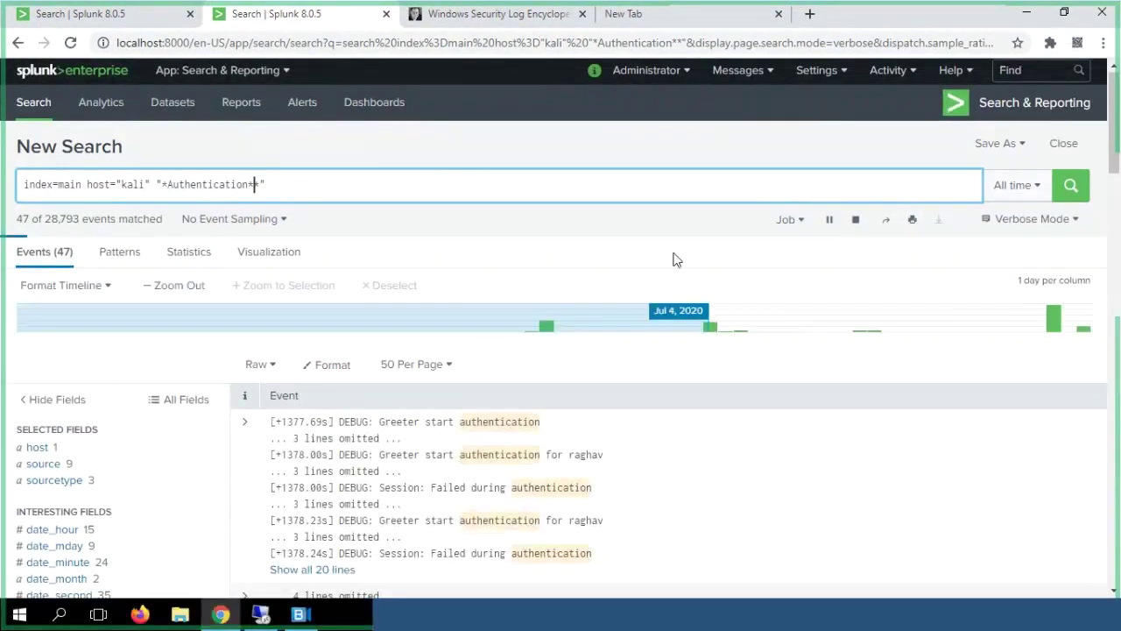
- Look through the matching events and examine the Jul 26 23:40:13 lightdm authentication failure entry, especially its lightdm:auth part
scroll(521, 341, down, 5)
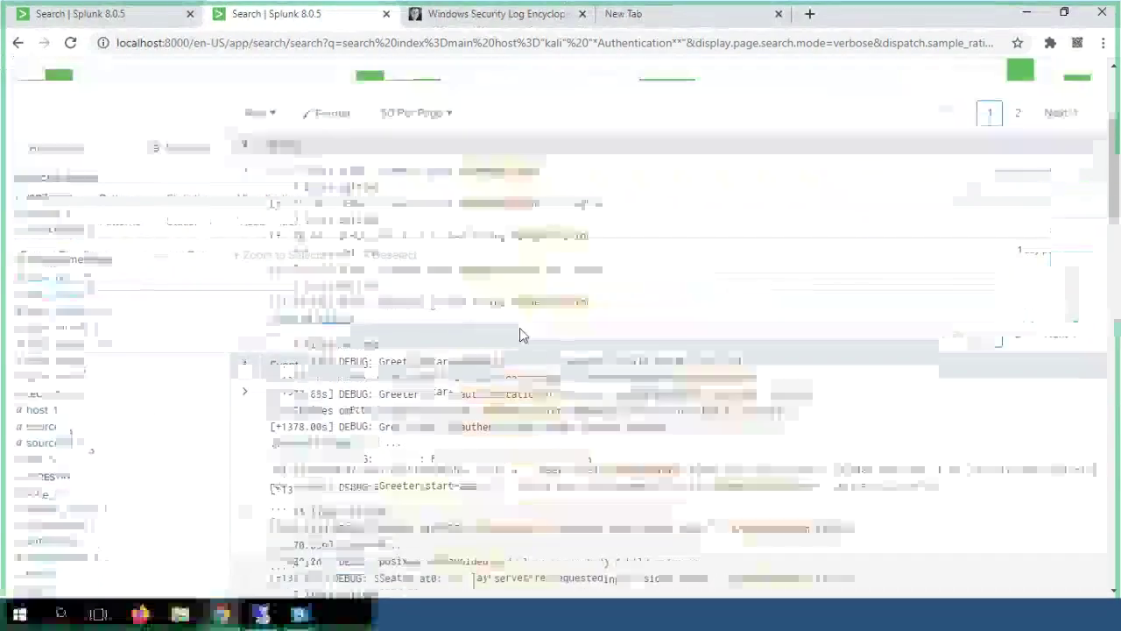
scroll(521, 335, down, 5)
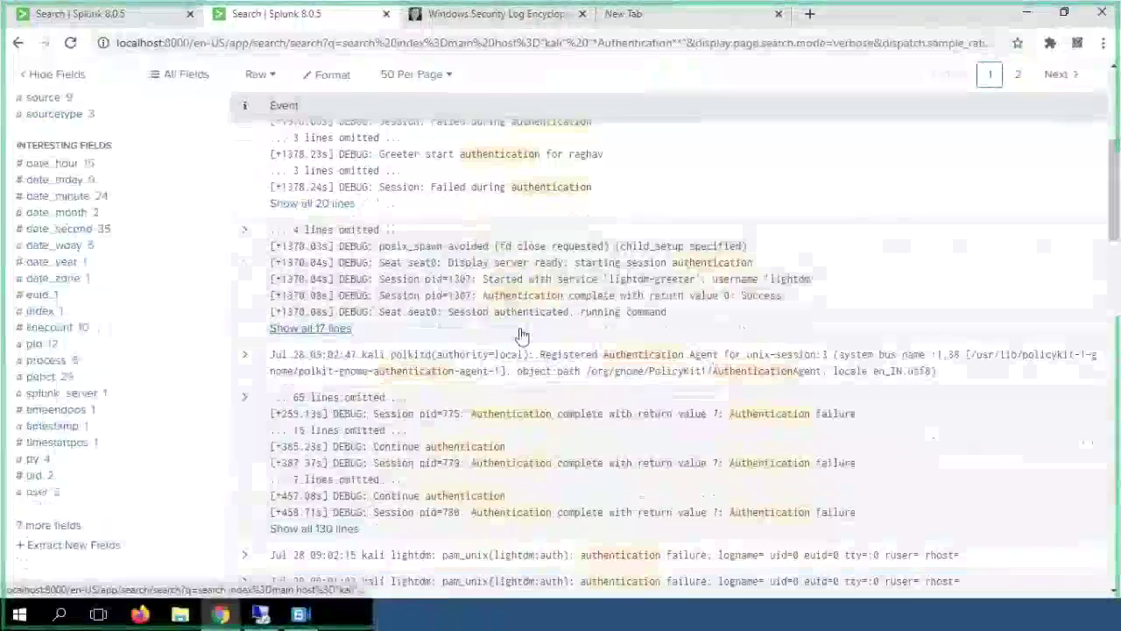
scroll(520, 335, down, 5)
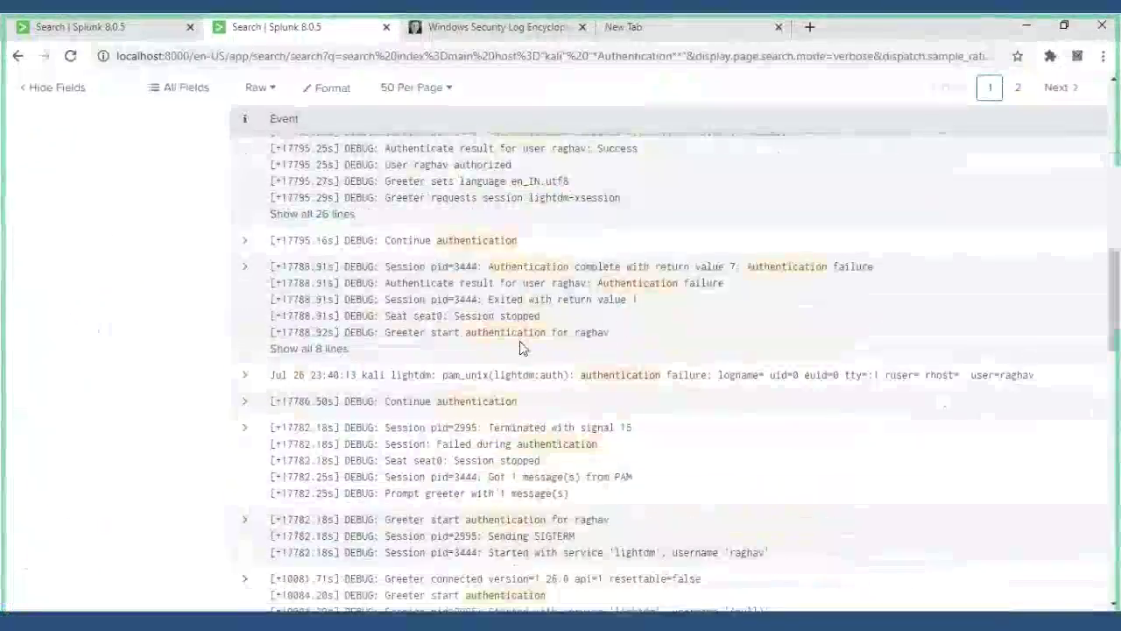
scroll(658, 396, down, 1)
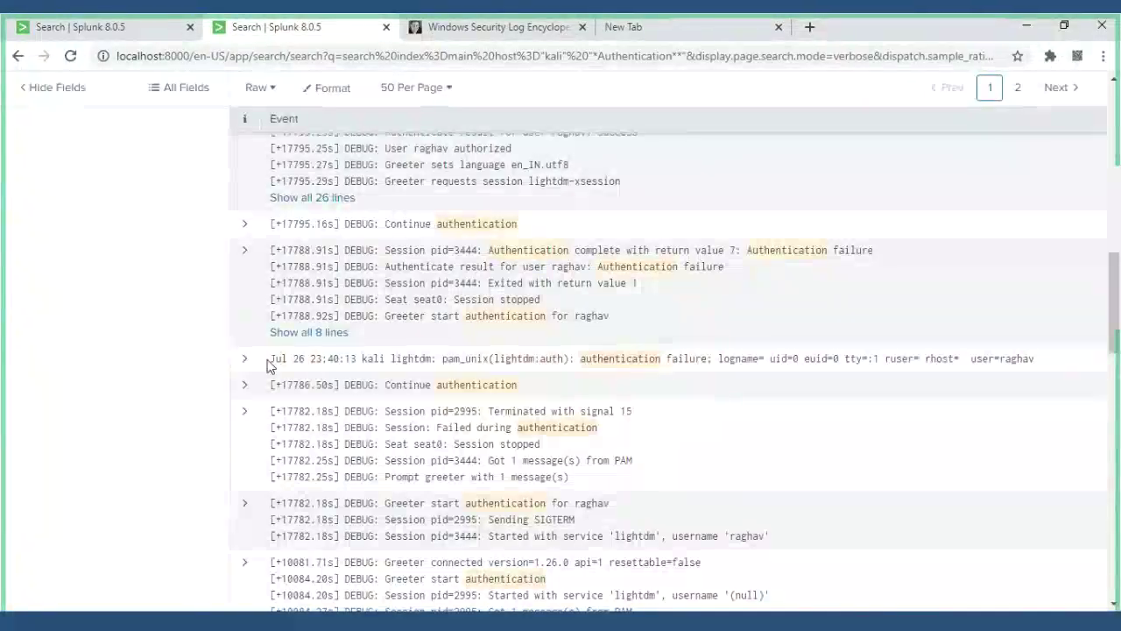
drag(274, 358, 1087, 358)
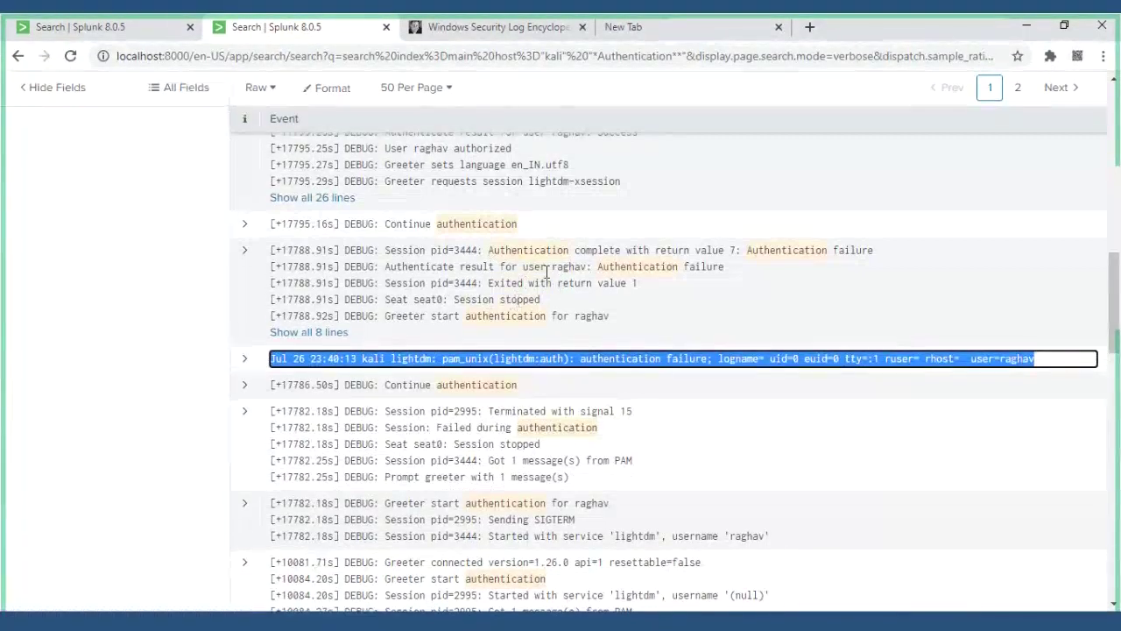
click(557, 345)
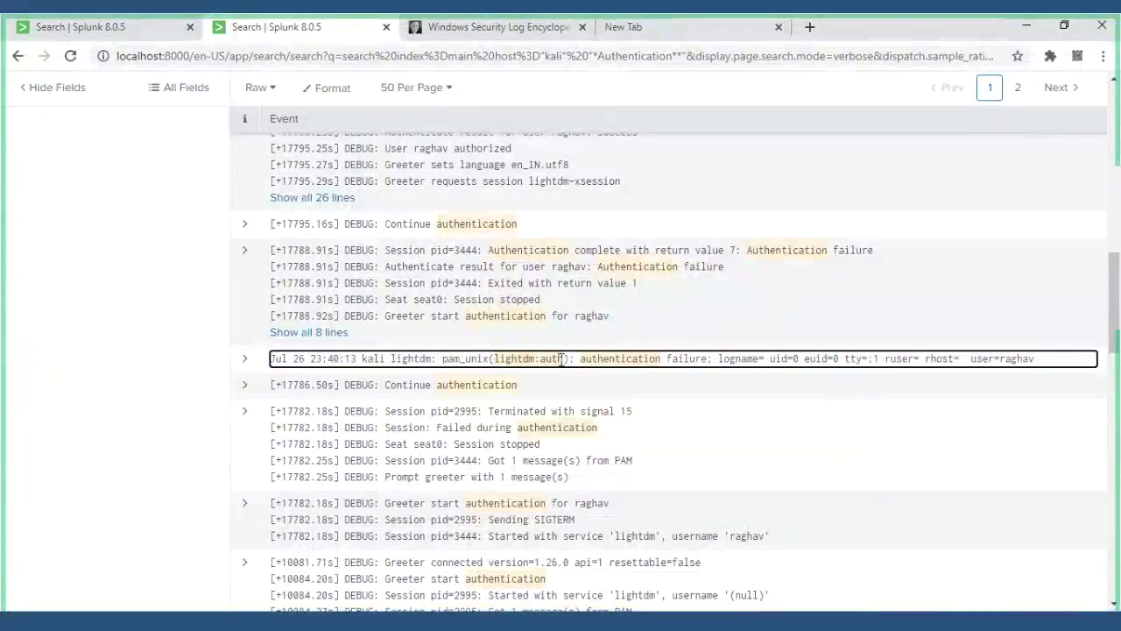
drag(557, 360, 496, 359)
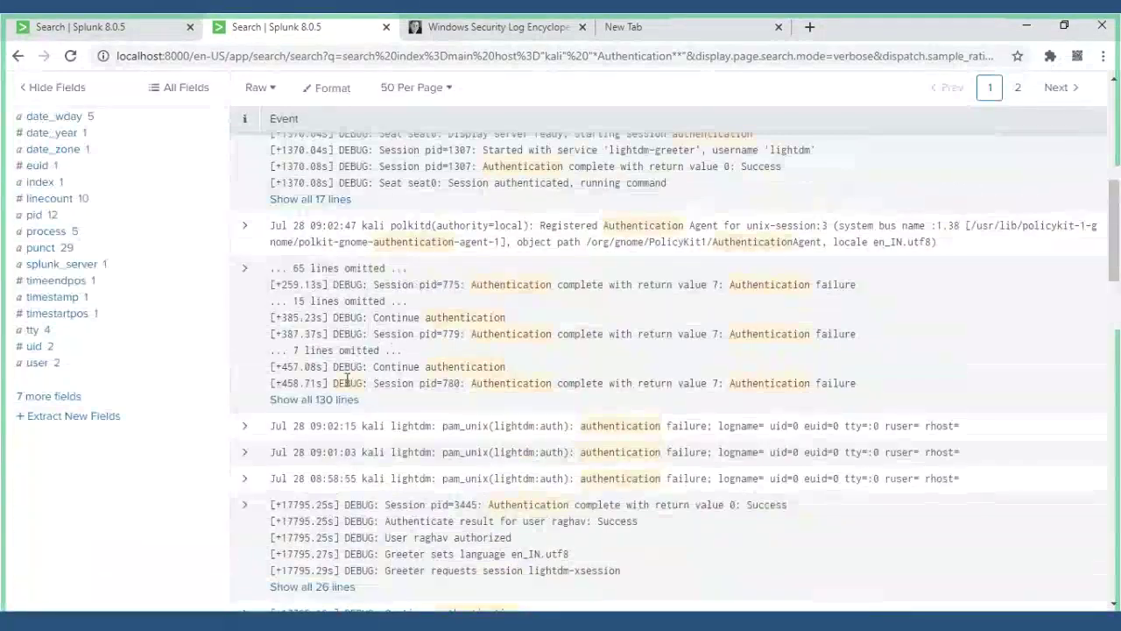
- Examine the values of the euid, linecount and pid fields for the authentication events
scroll(347, 378, down, 2)
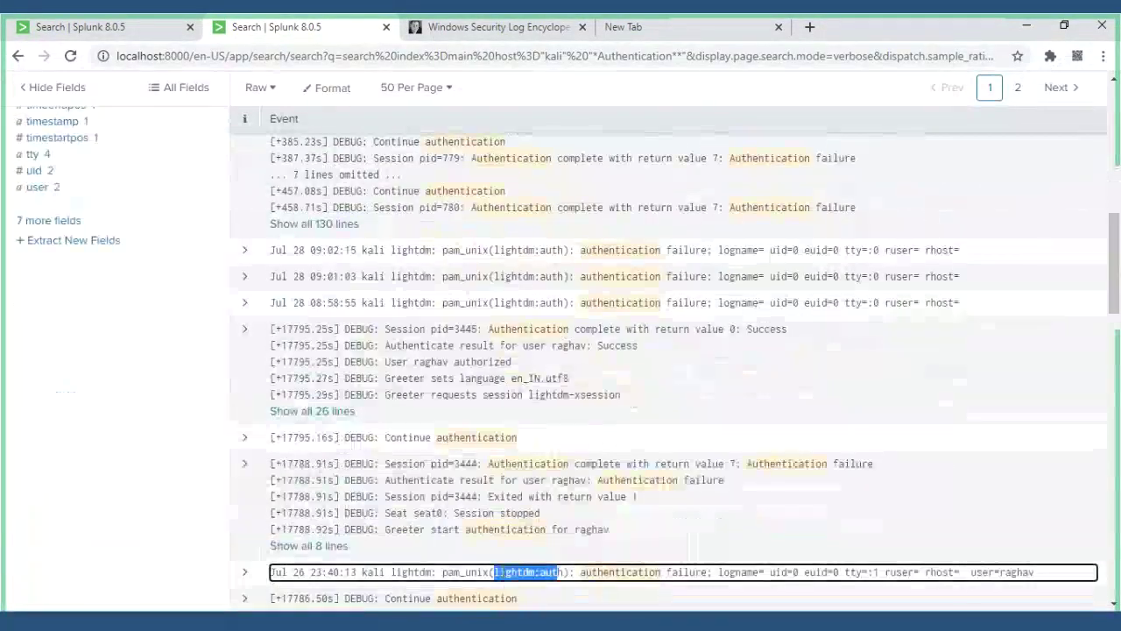
scroll(132, 408, up, 2)
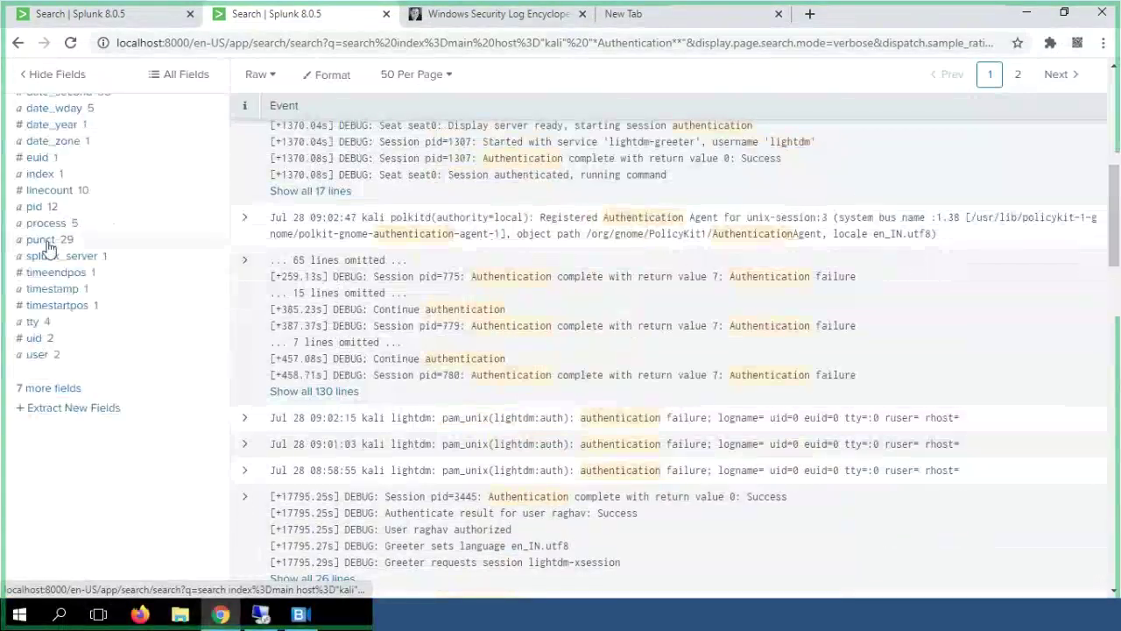
scroll(49, 248, up, 2)
click(48, 284)
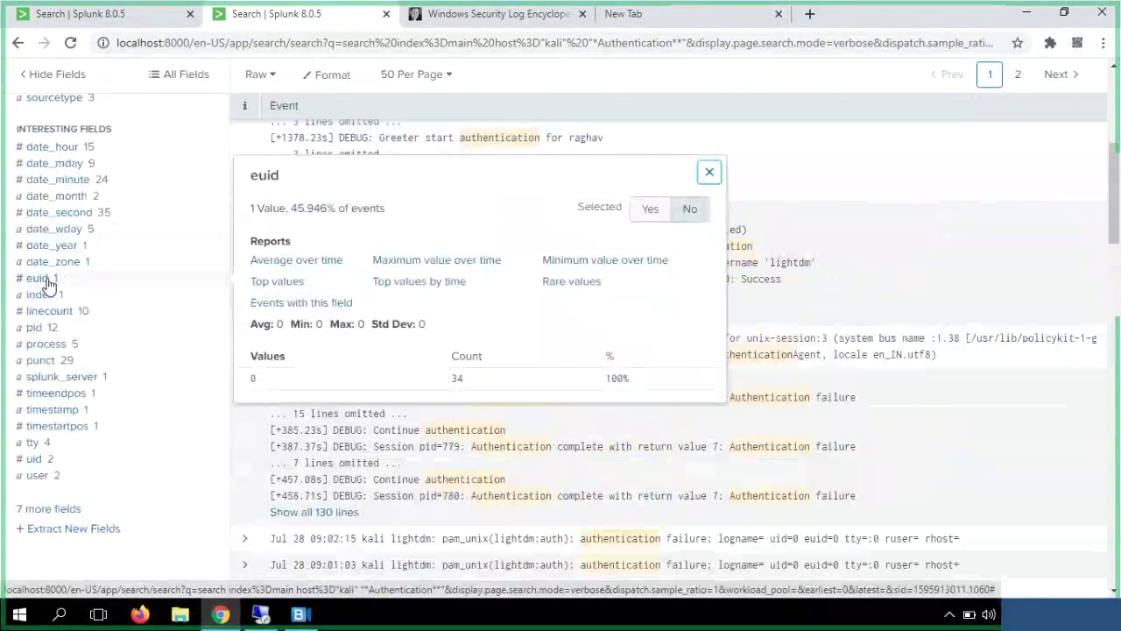
click(46, 311)
click(37, 328)
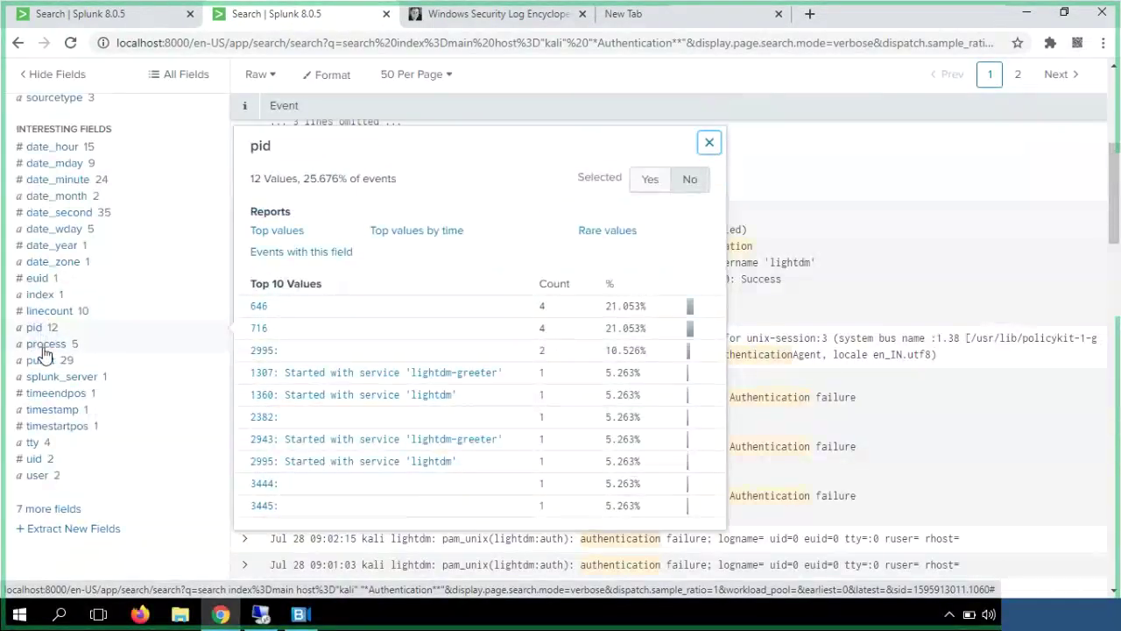
scroll(342, 407, down, 2)
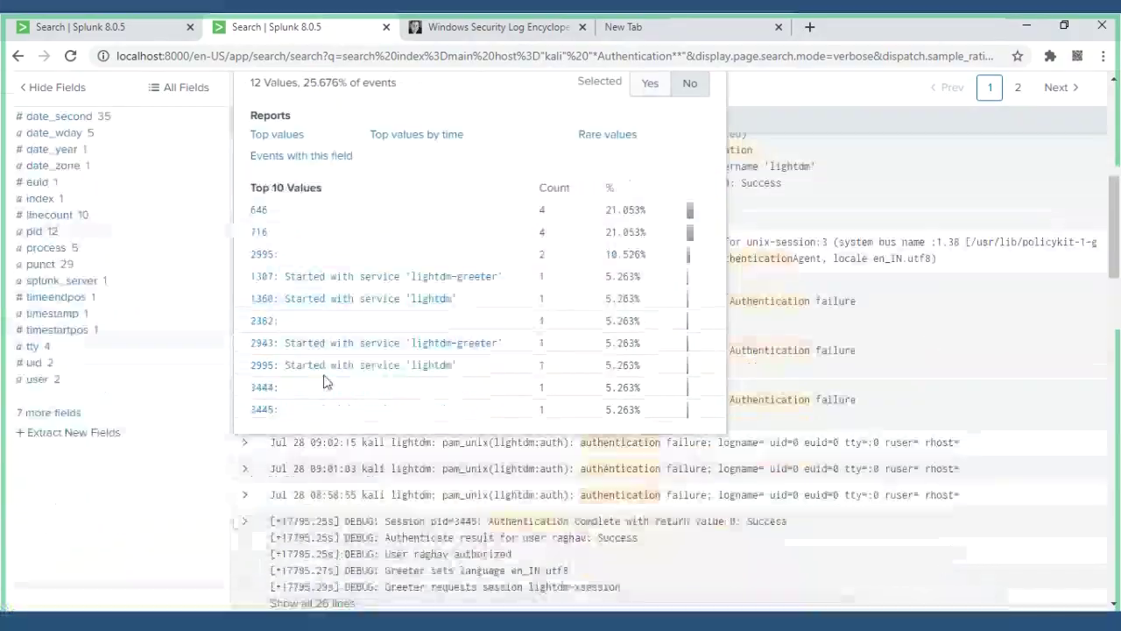
click(230, 427)
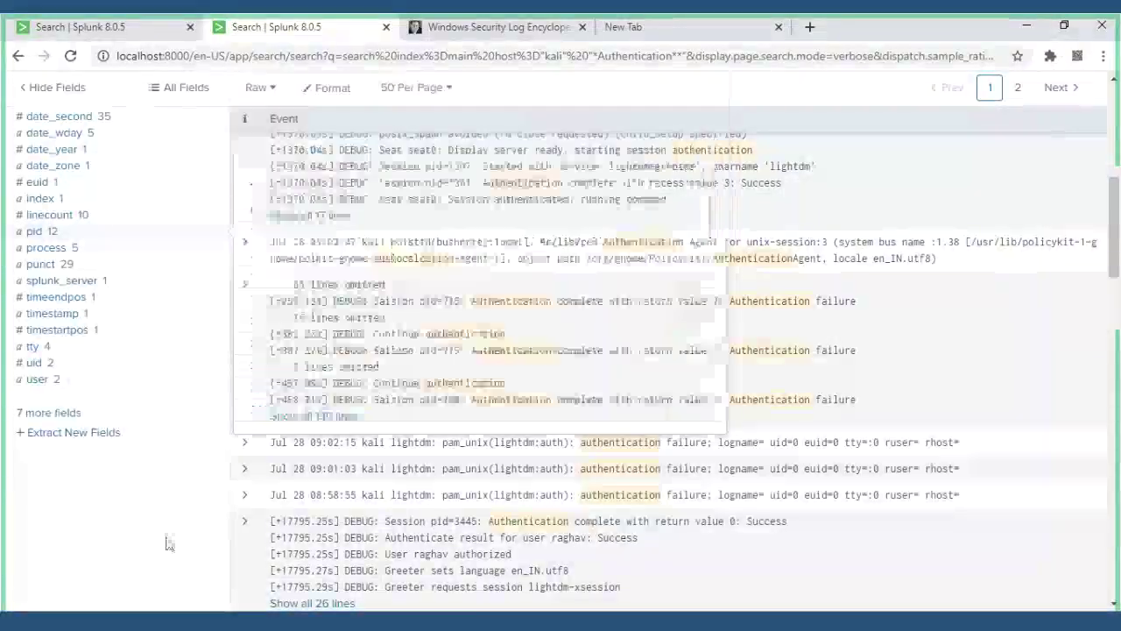
- Check the process field's values, then append "| stats count by lightdm" to the search and run it
scroll(230, 429, up, 5)
click(357, 205)
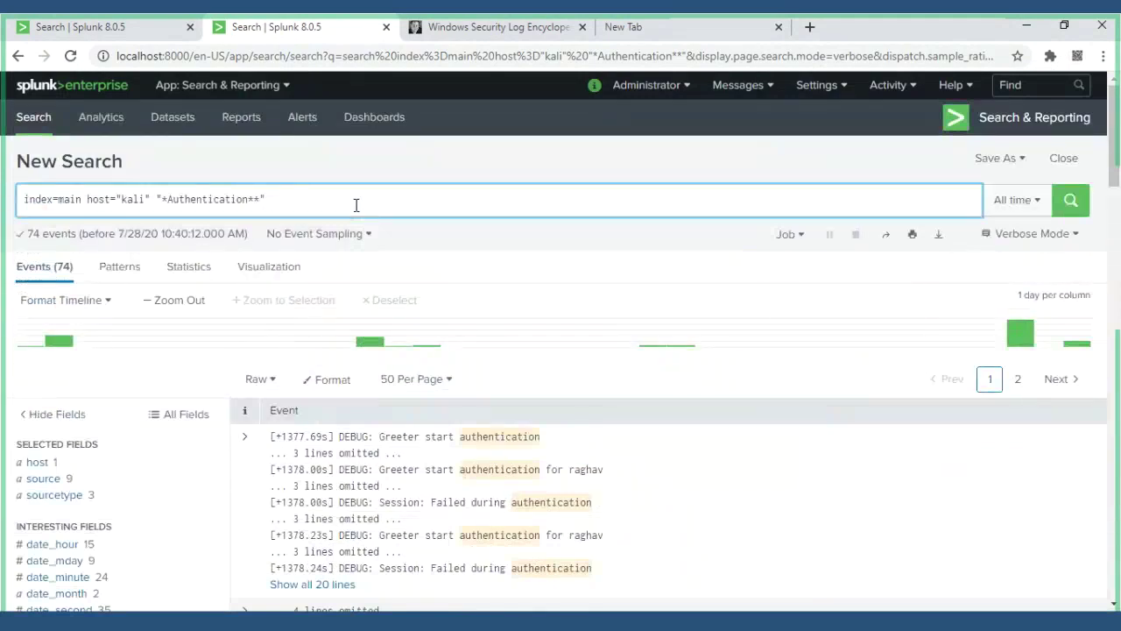
text(|)
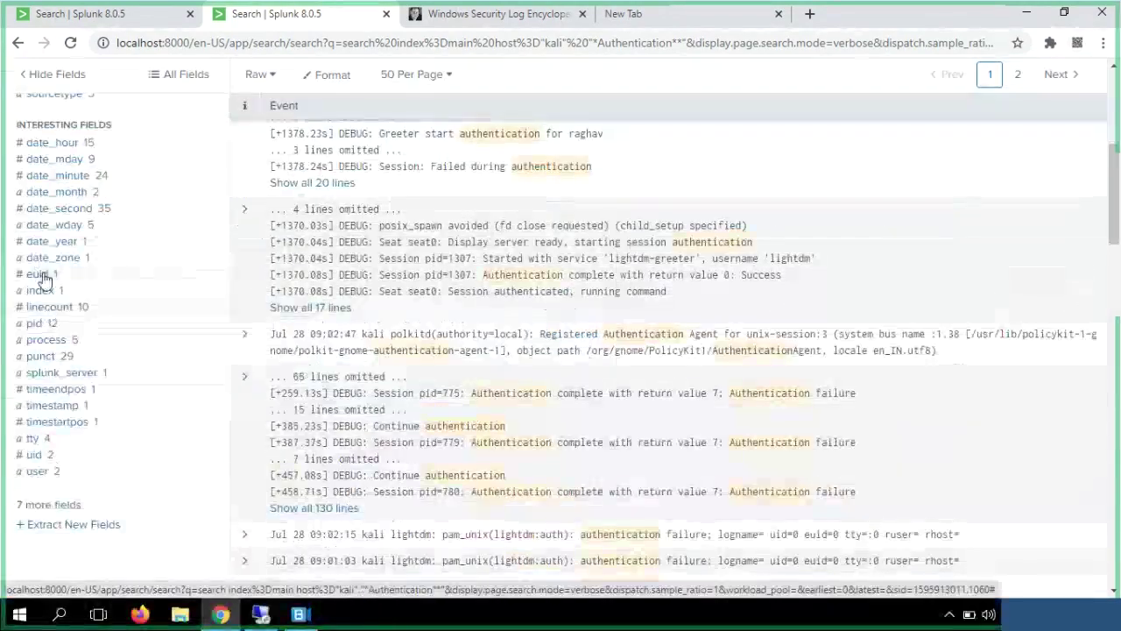
click(49, 341)
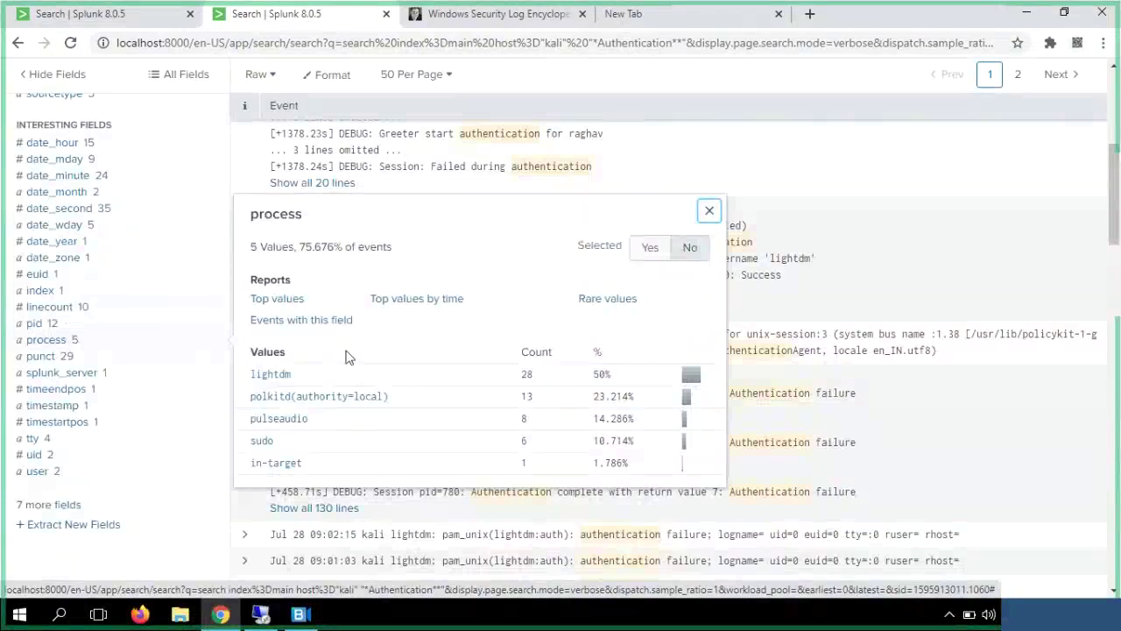
double_click(253, 377)
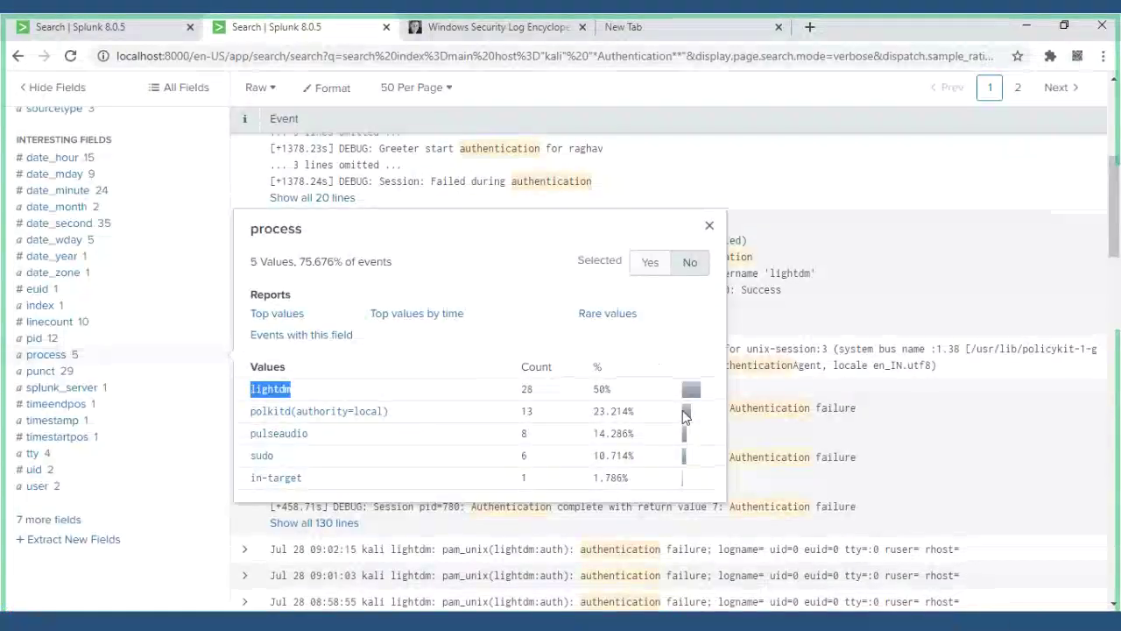
scroll(685, 417, up, 4)
click(350, 207)
text(stats count by)
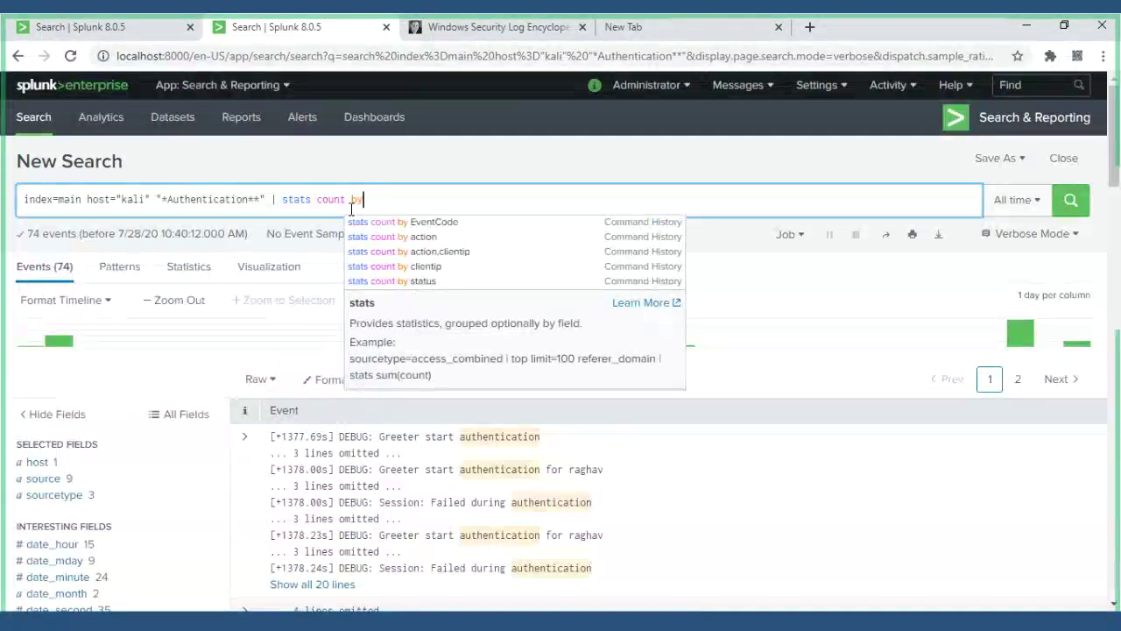
text( lightdm)
key(Return)
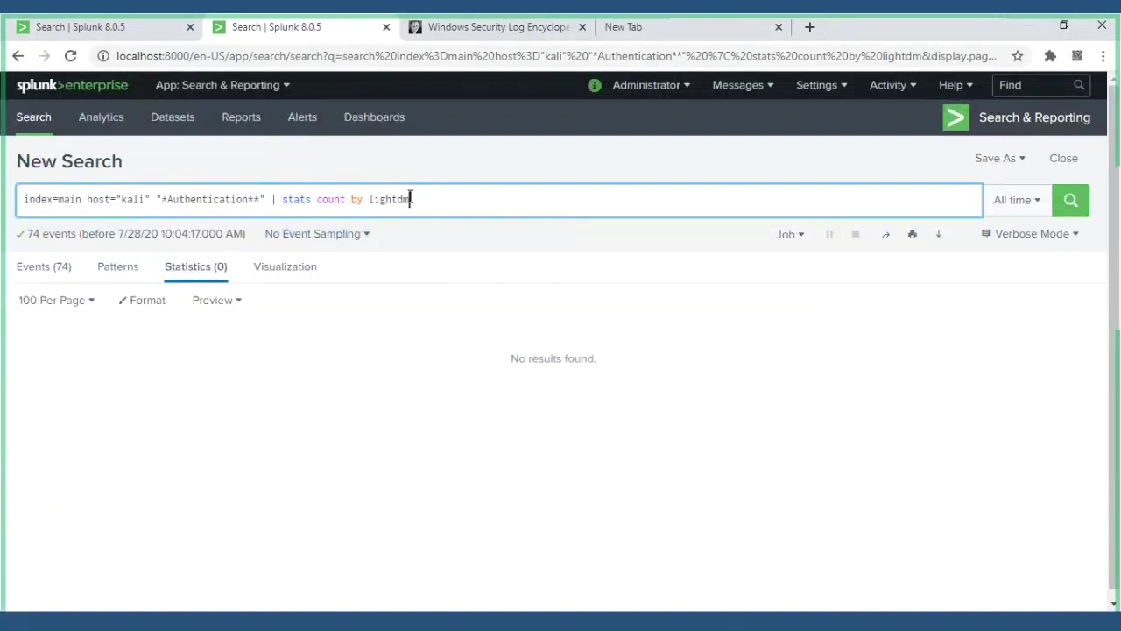
- Remove the stats count by lightdm clause from the search and rerun it
key(BackSpace)
key(BackSpace)
key(BackSpace)
key(BackSpace)
key(BackSpace)
key(BackSpace)
key(BackSpace)
key(BackSpace)
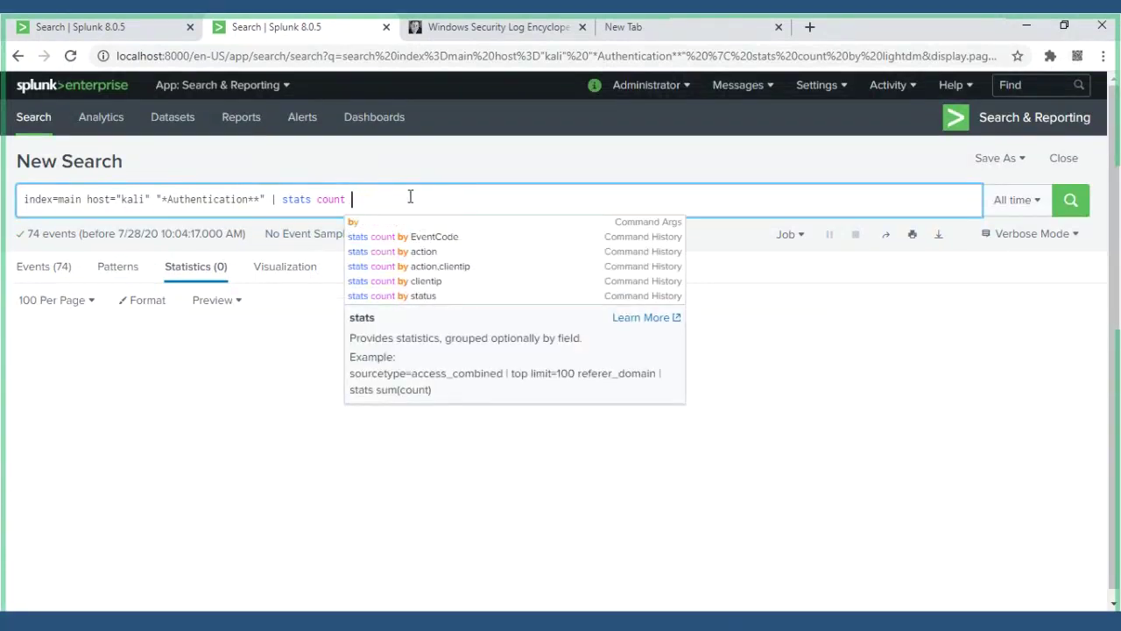
key(BackSpace)
key(BackSpace)
key(BackSpace)
key(BackSpace)
key(BackSpace)
key(BackSpace)
key(BackSpace)
key(BackSpace)
key(BackSpace)
key(BackSpace)
key(BackSpace)
key(BackSpace)
key(BackSpace)
key(BackSpace)
key(BackSpace)
key(Return)
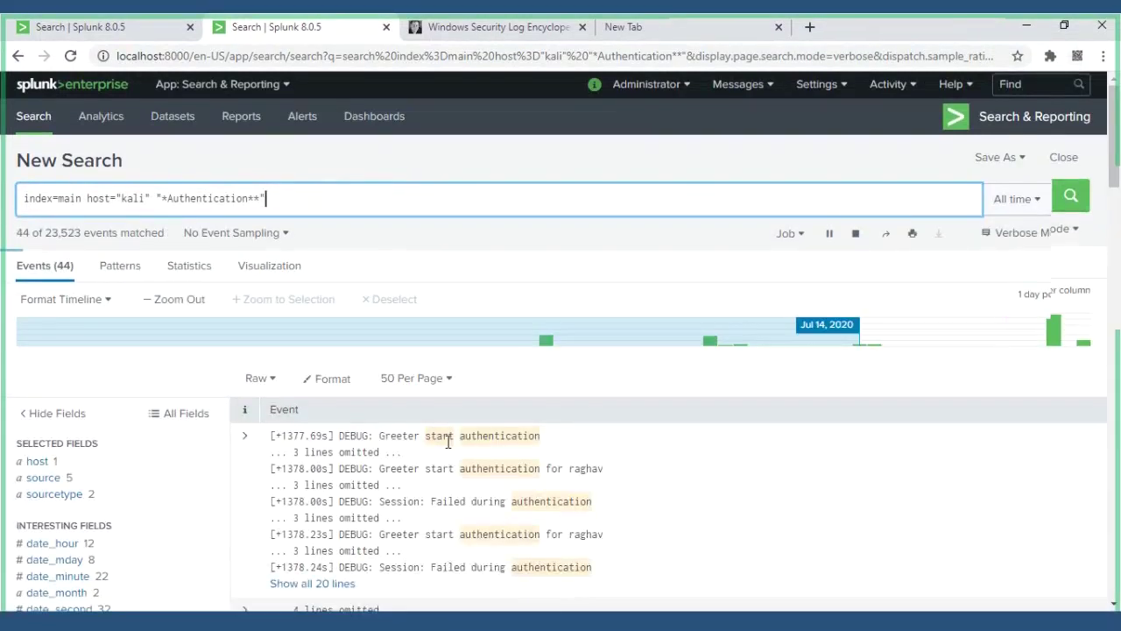
- Look through the returned events for lightdm authentication failure entries
scroll(447, 442, down, 5)
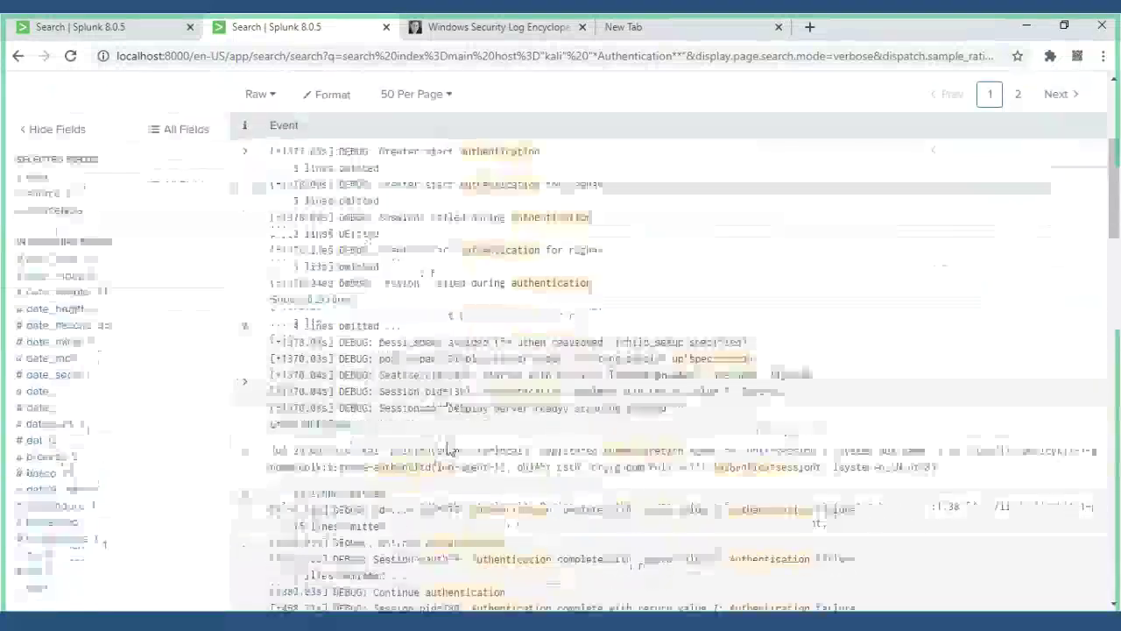
scroll(448, 449, down, 5)
scroll(663, 314, down, 3)
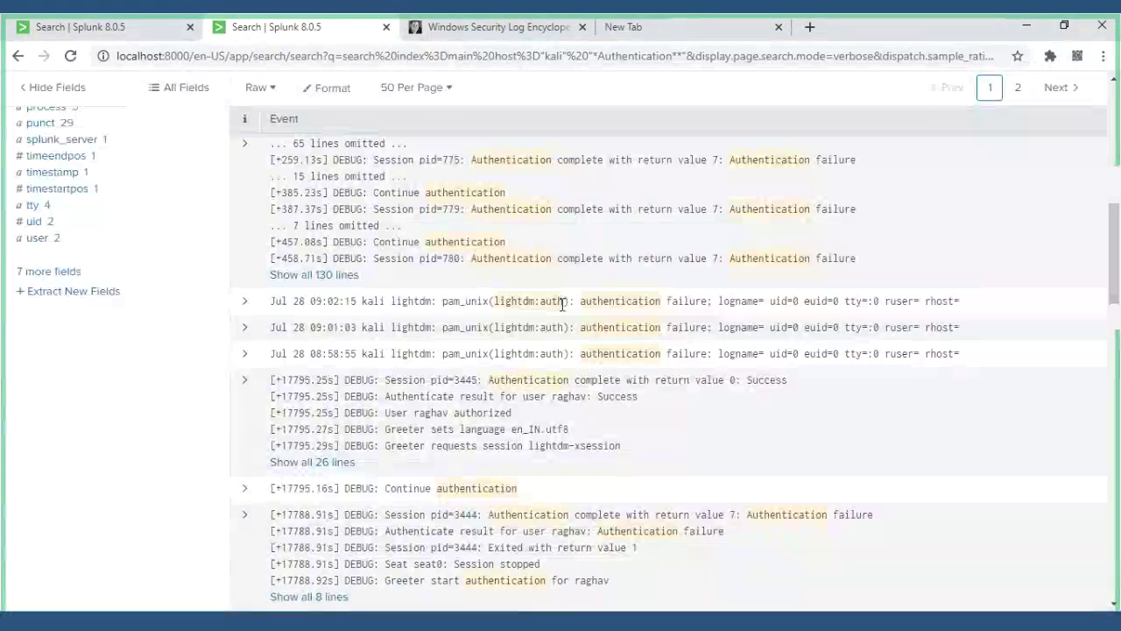
- Examine the values of the process, punct, splunk_server, timeendpos and timestamp fields
scroll(63, 274, up, 1)
scroll(63, 274, up, 3)
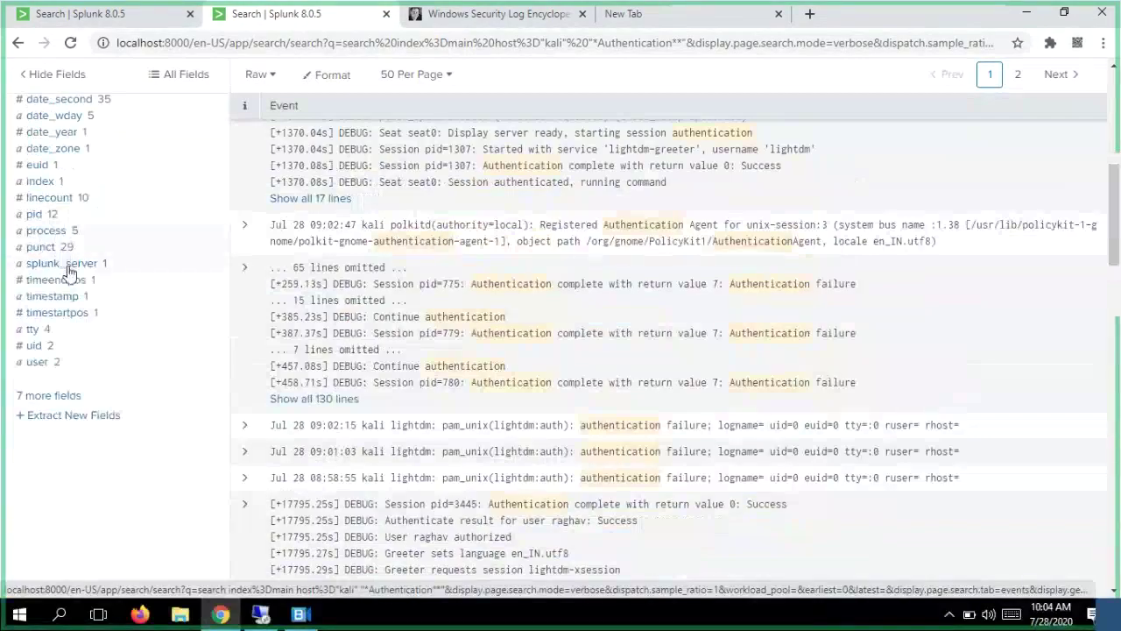
scroll(63, 232, up, 1)
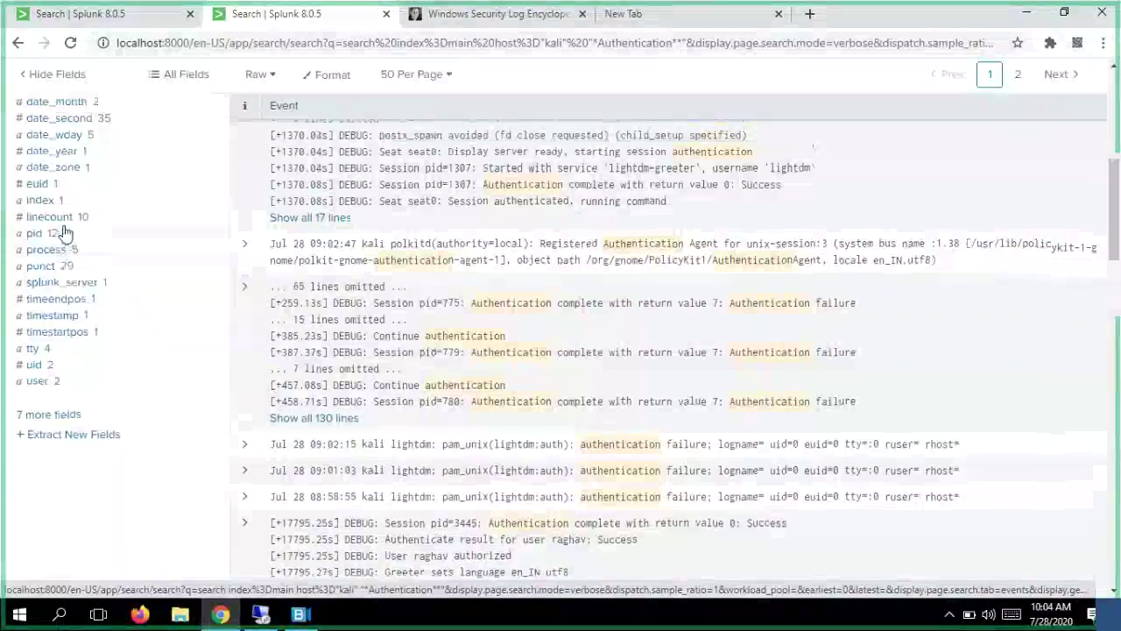
scroll(63, 232, up, 2)
click(51, 292)
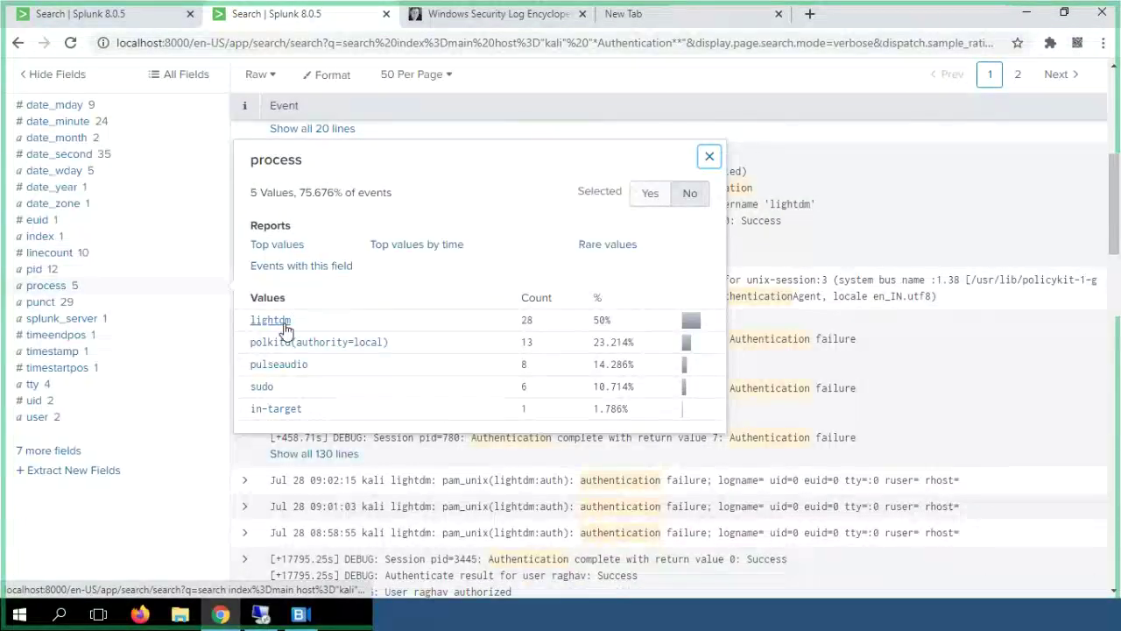
click(55, 302)
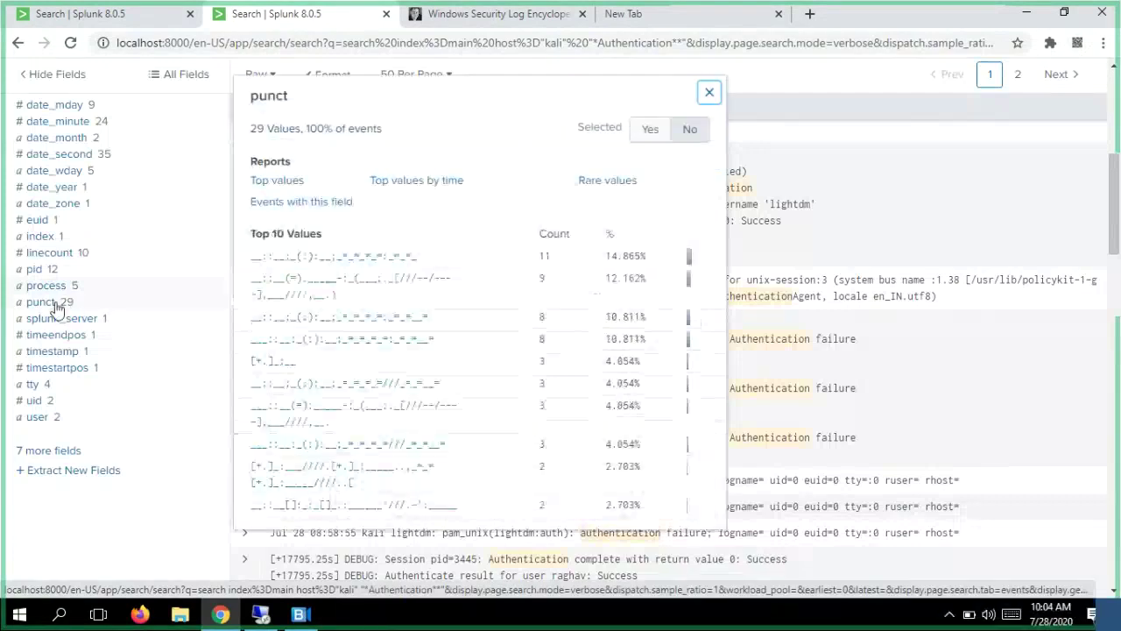
click(61, 320)
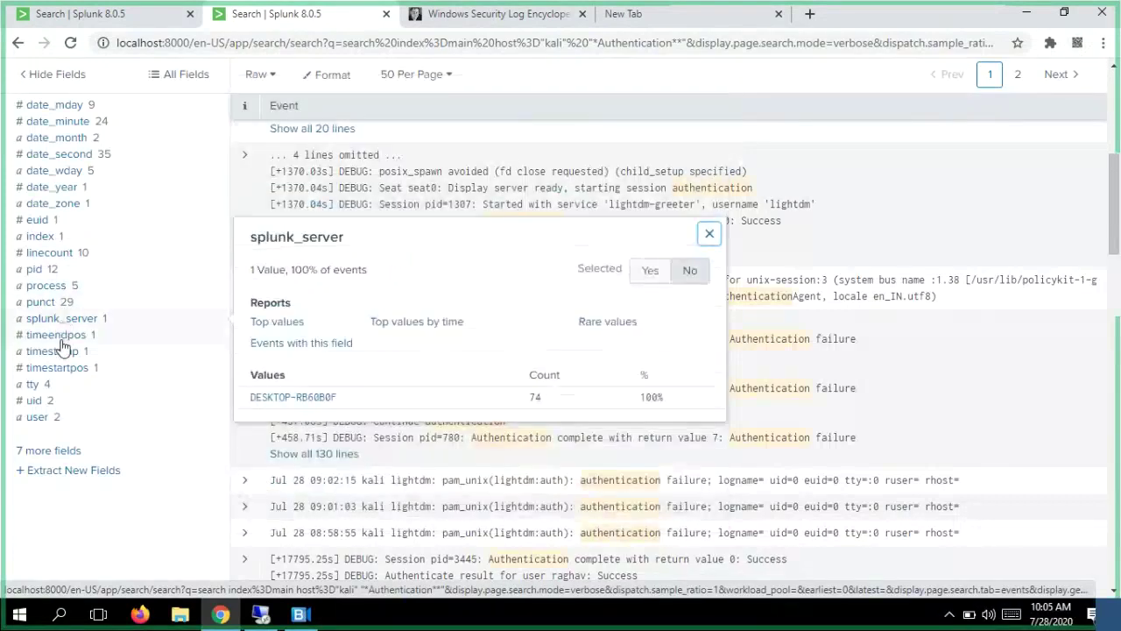
click(59, 336)
click(63, 352)
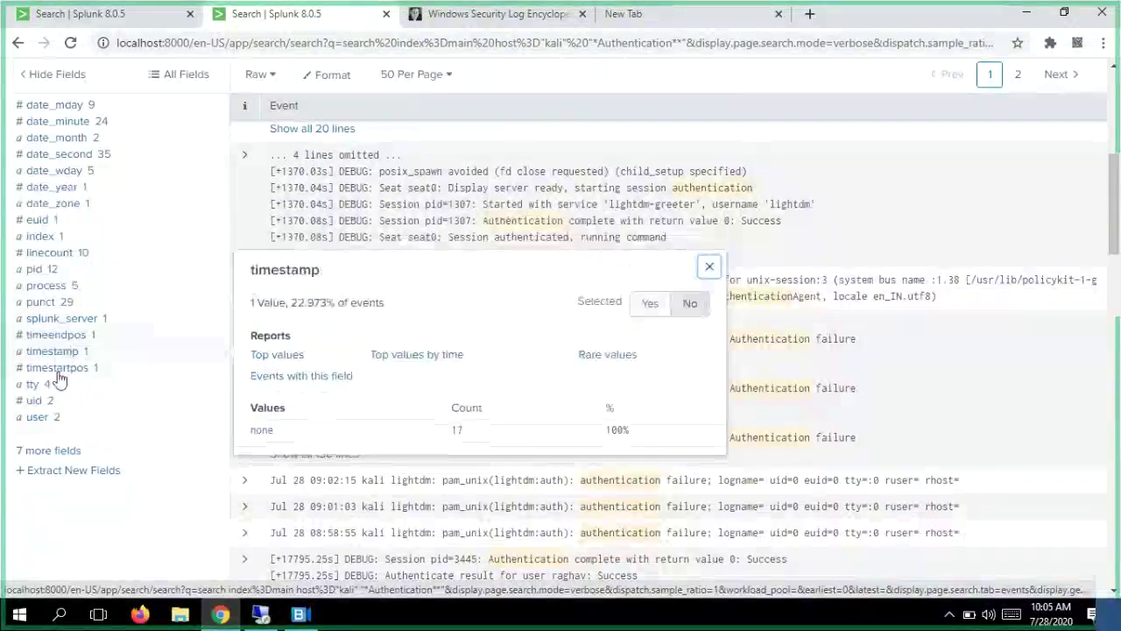
- Examine the values of the timestartpos, user and date_second fields
click(49, 368)
click(37, 418)
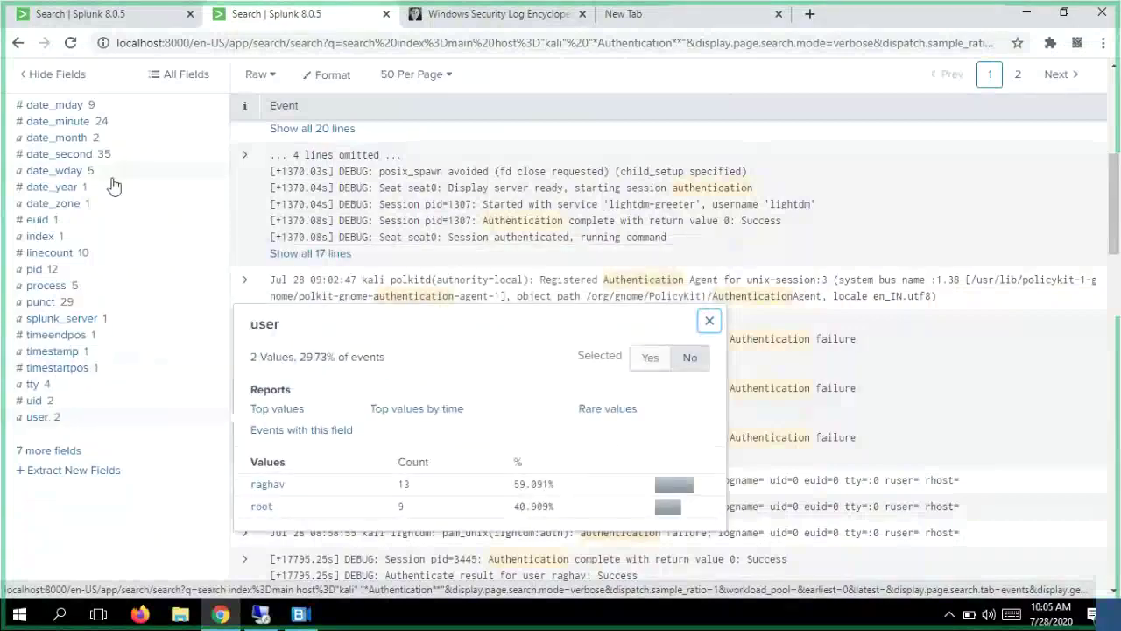
click(83, 156)
scroll(75, 289, up, 3)
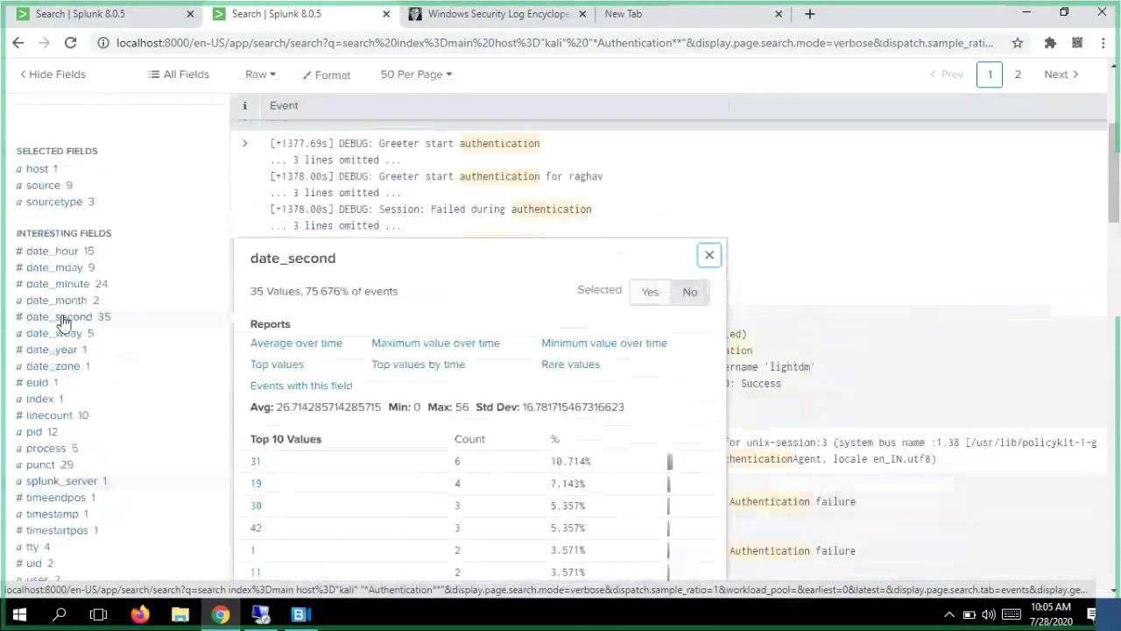
scroll(74, 342, down, 3)
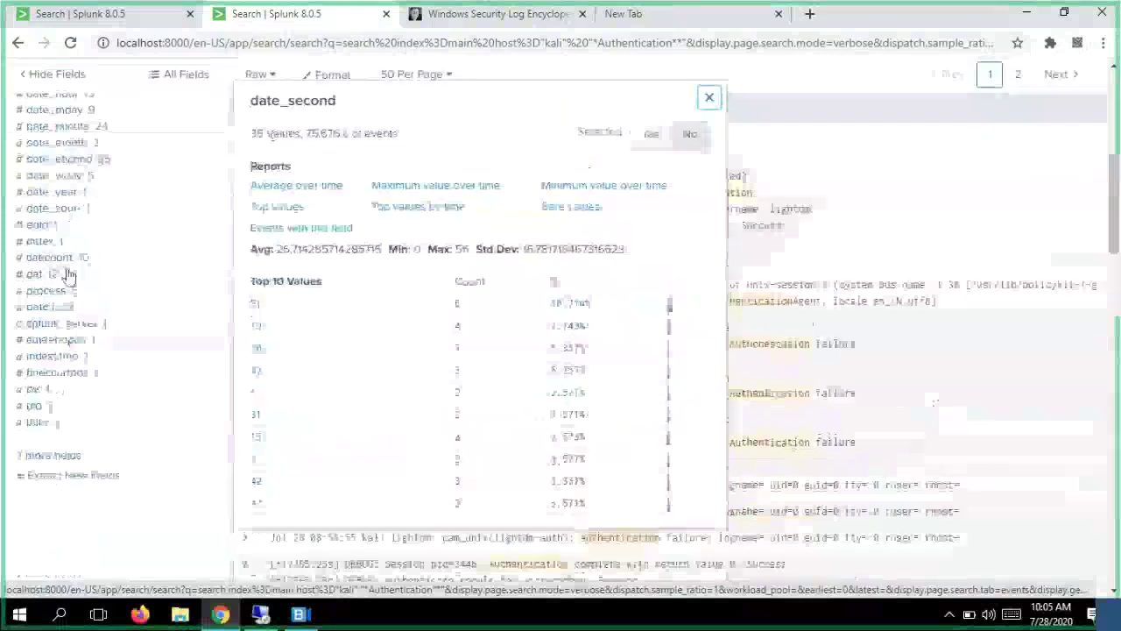
- Review the complete list of available fields with their value counts and event coverage, then close it
click(48, 456)
scroll(183, 433, down, 2)
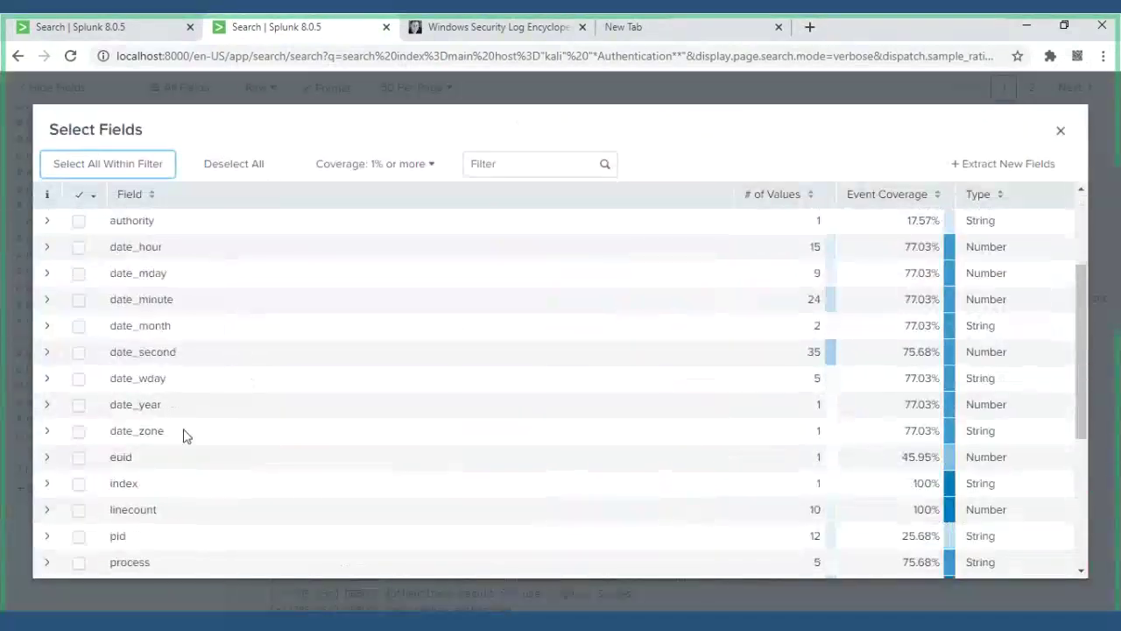
scroll(184, 435, up, 2)
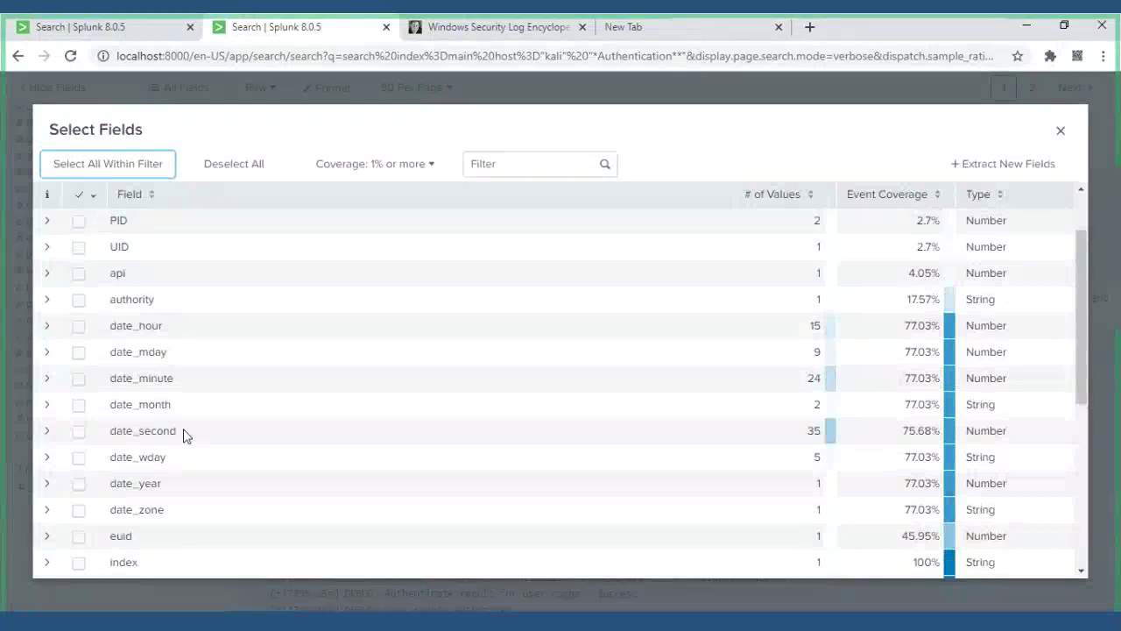
scroll(184, 436, down, 5)
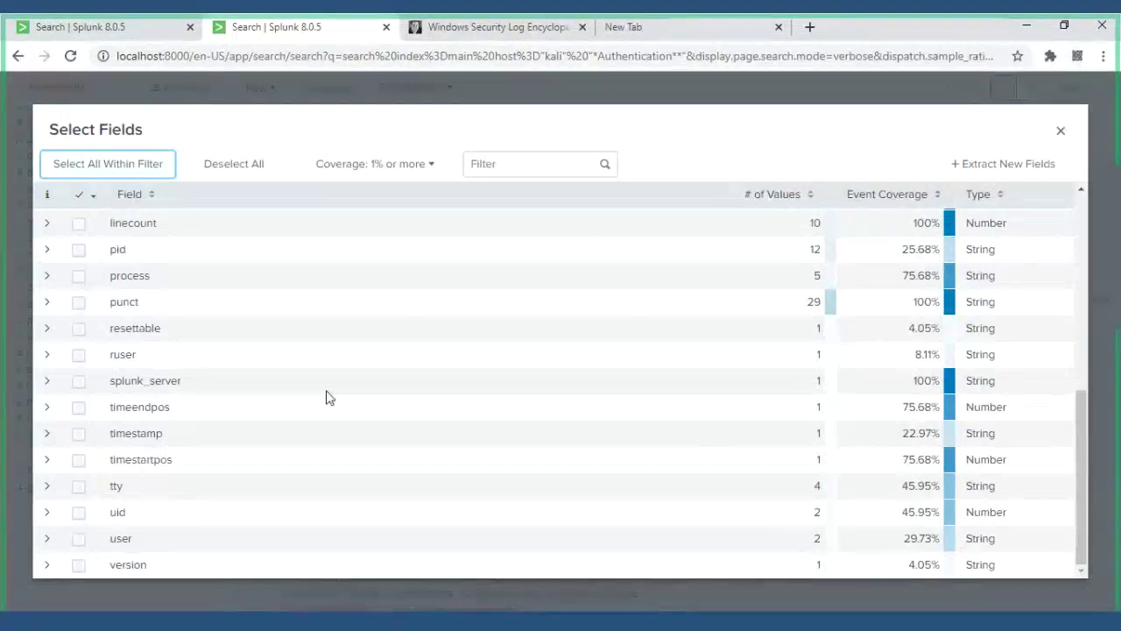
click(1062, 132)
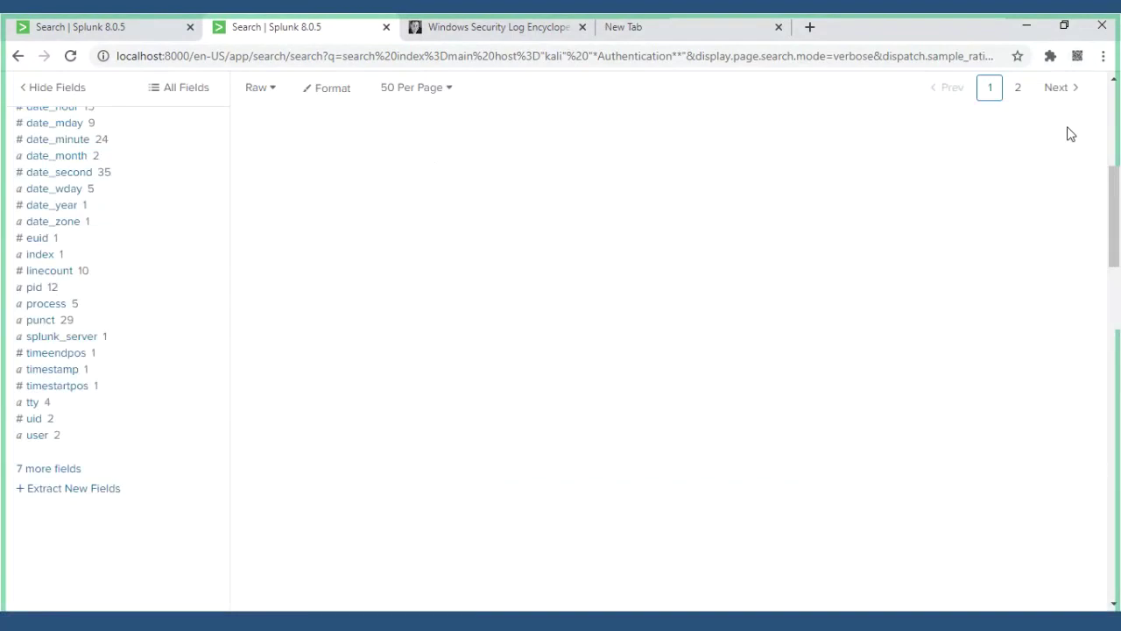
- Read through the returned events, examining the return value 7 entries and the pam_unix(lightdm:auth) authentication failure text
scroll(488, 430, up, 10)
scroll(488, 430, down, 5)
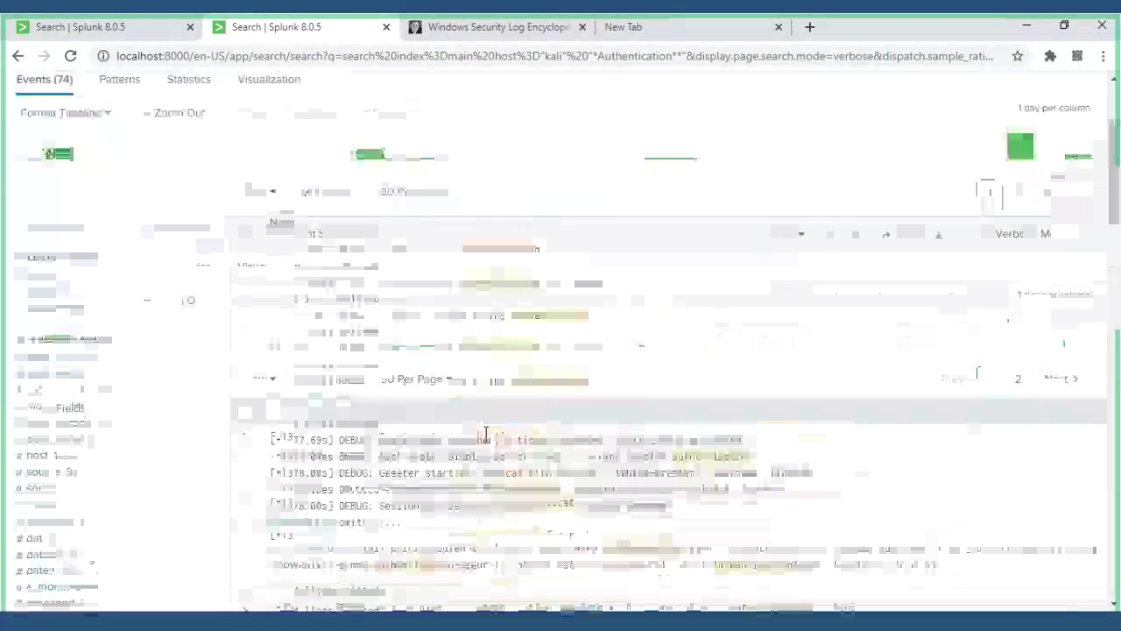
scroll(486, 435, down, 3)
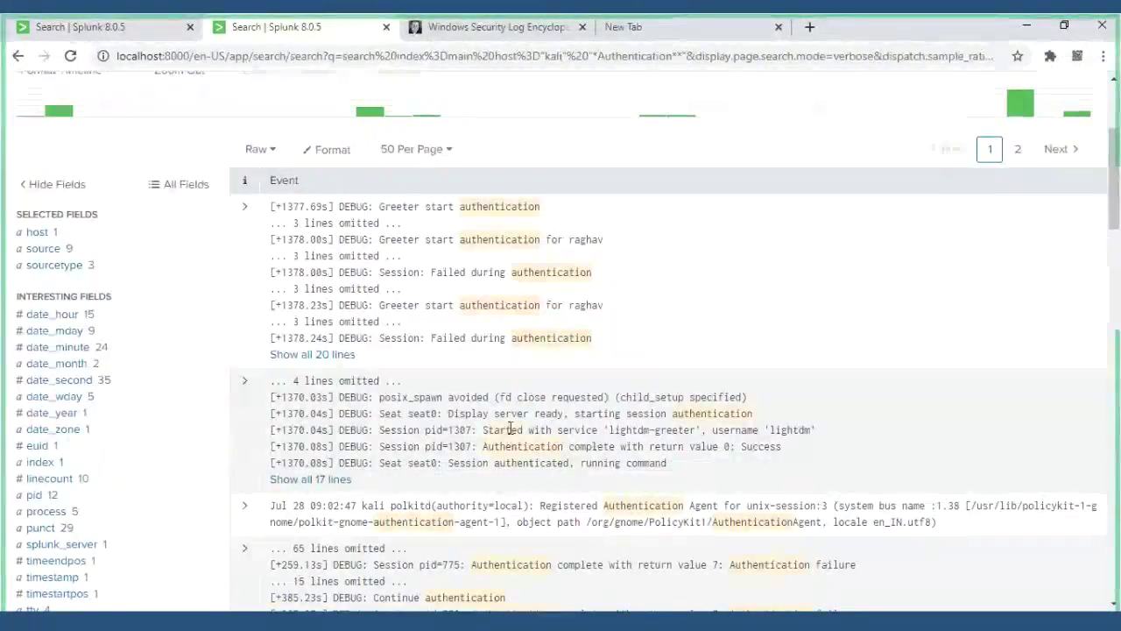
scroll(500, 473, down, 2)
scroll(511, 431, down, 1)
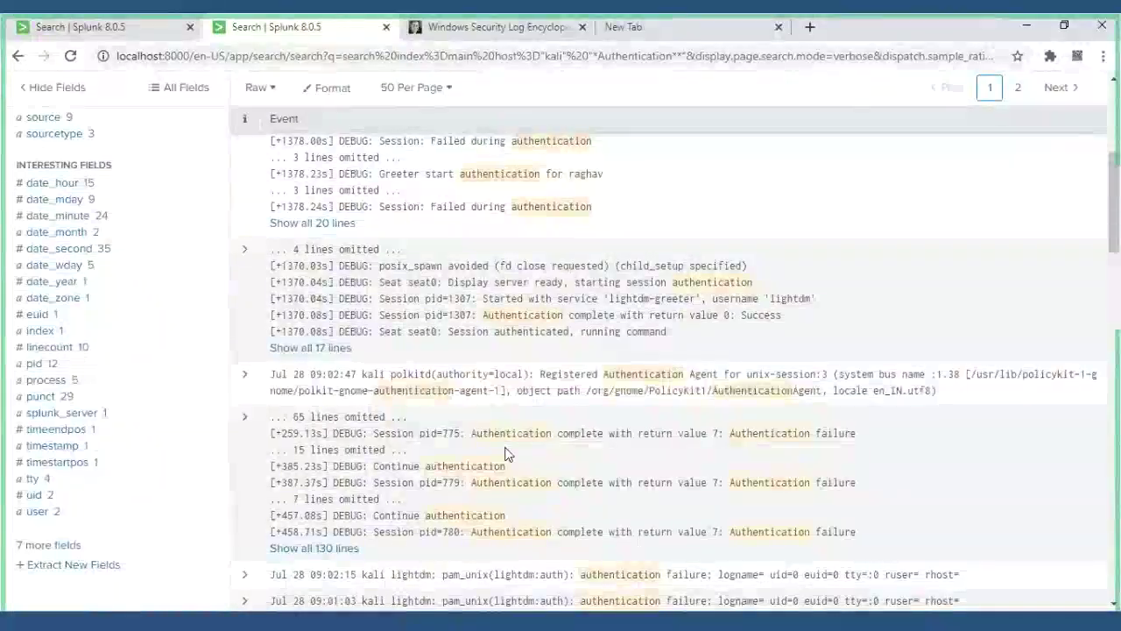
scroll(504, 452, down, 2)
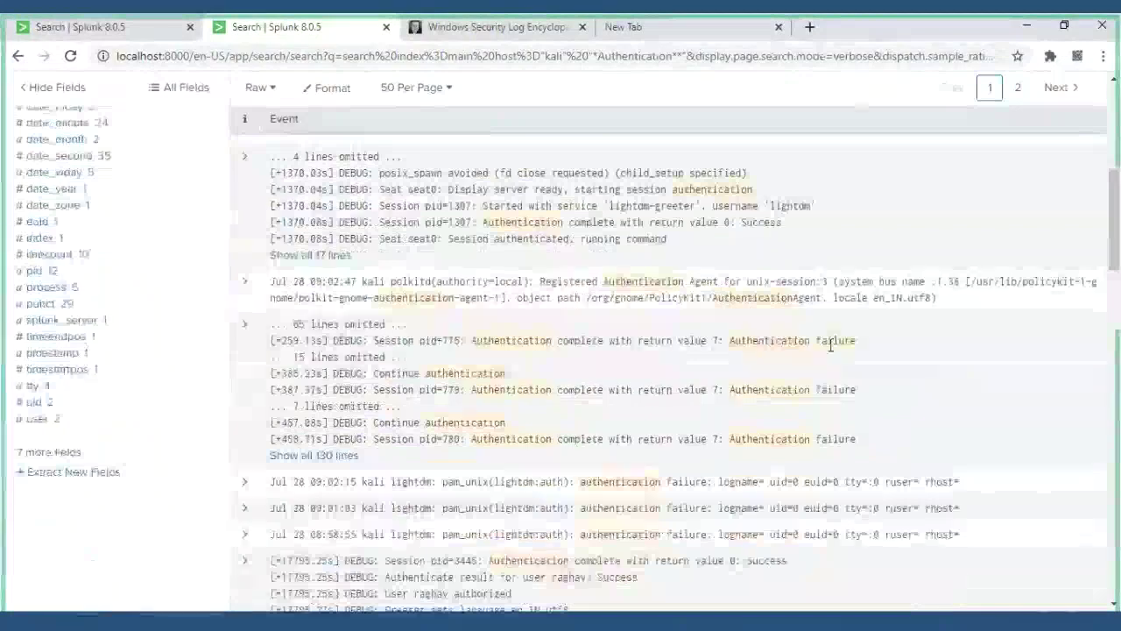
drag(857, 341, 636, 341)
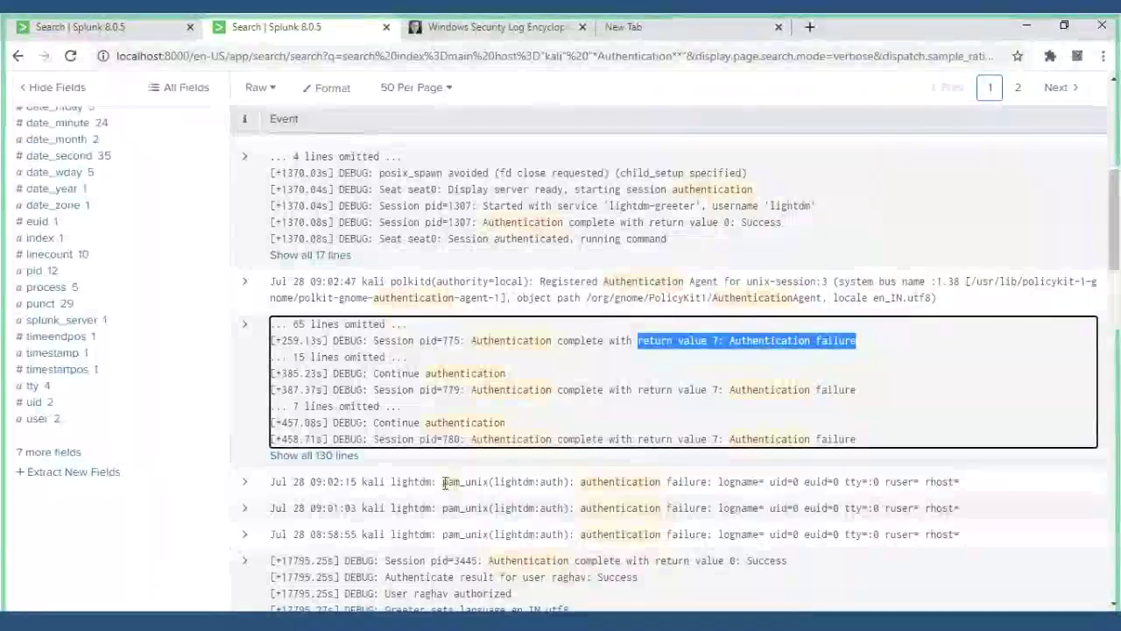
drag(443, 483, 487, 482)
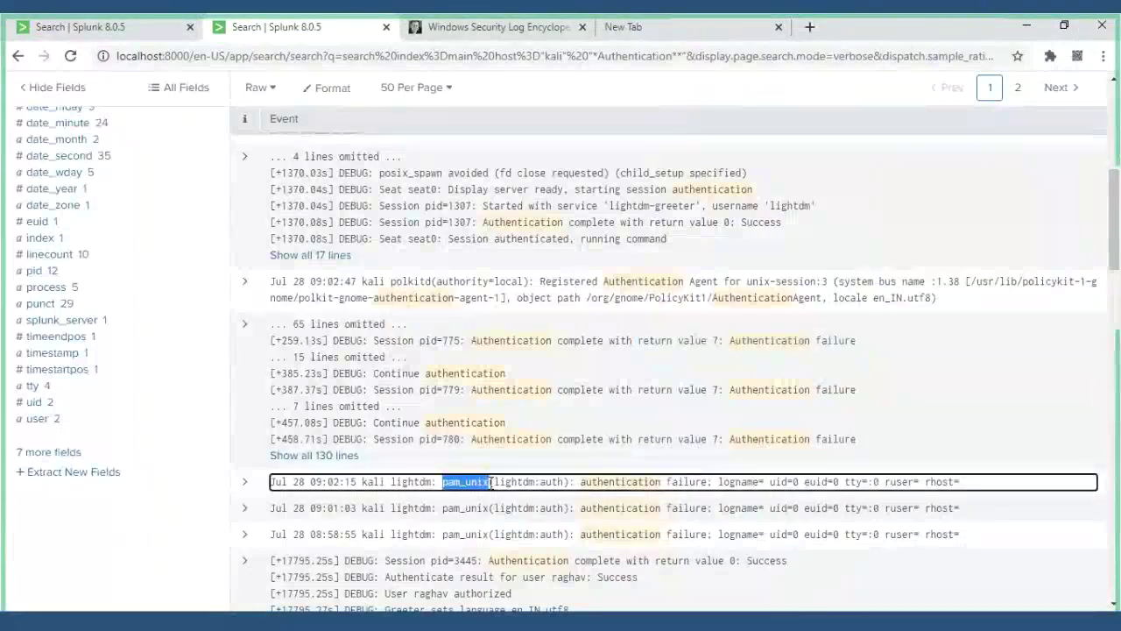
drag(514, 483, 725, 477)
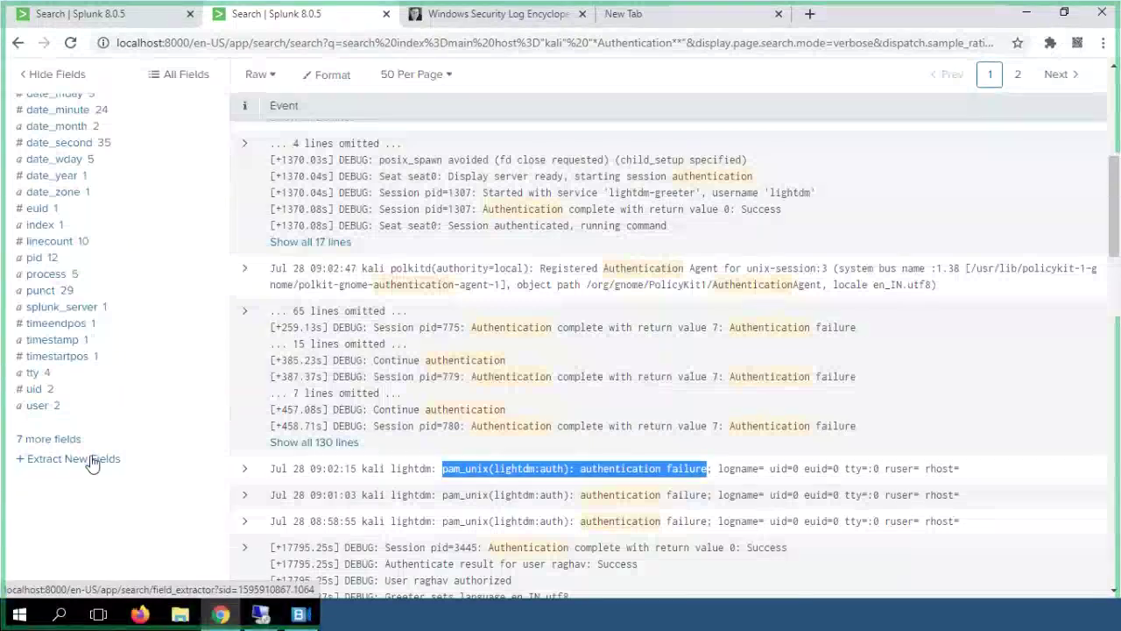
click(88, 470)
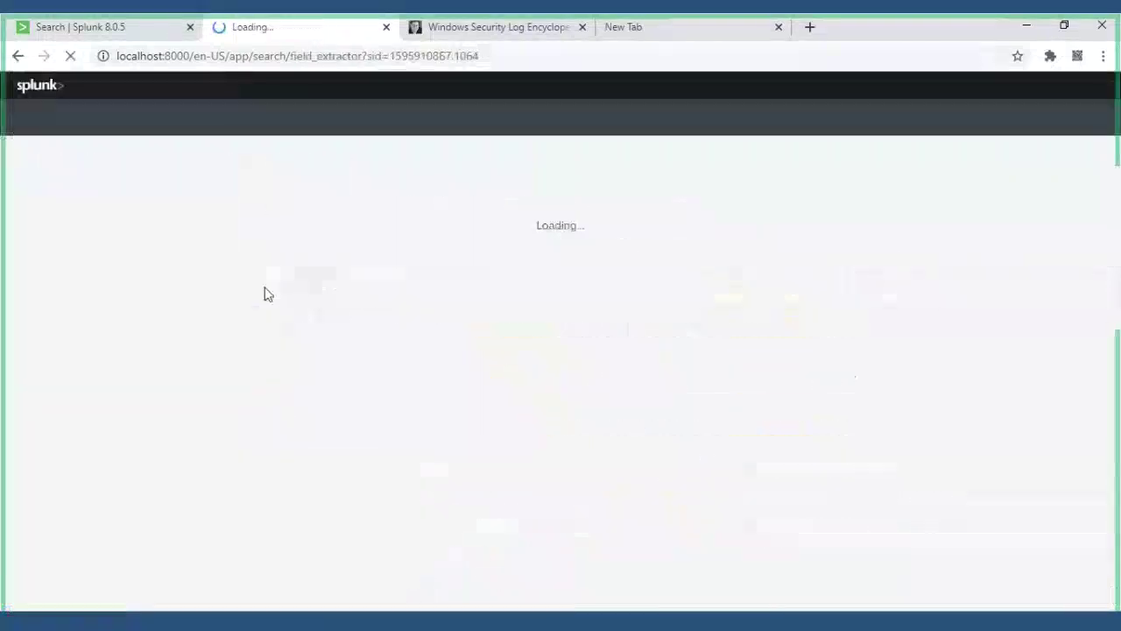
click(17, 56)
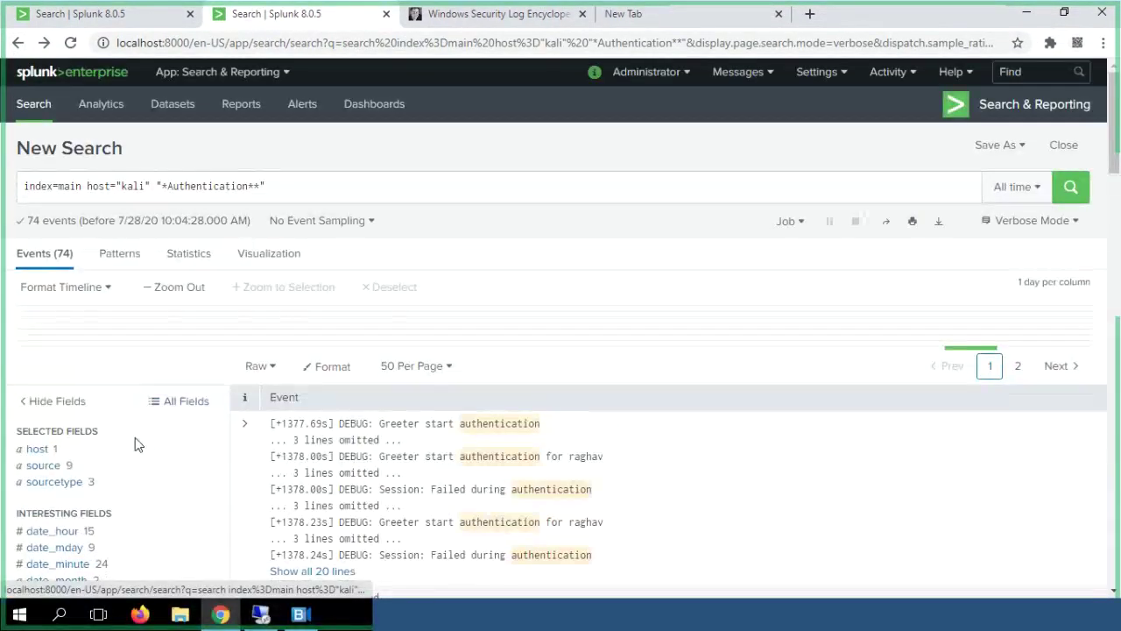
scroll(137, 445, down, 4)
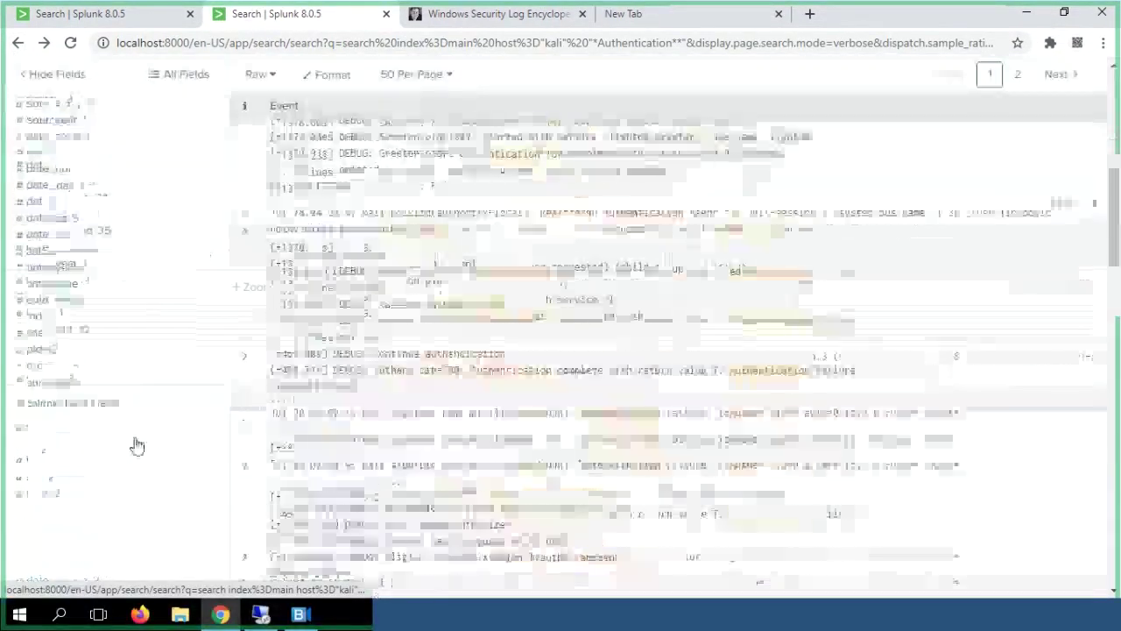
scroll(70, 388, down, 1)
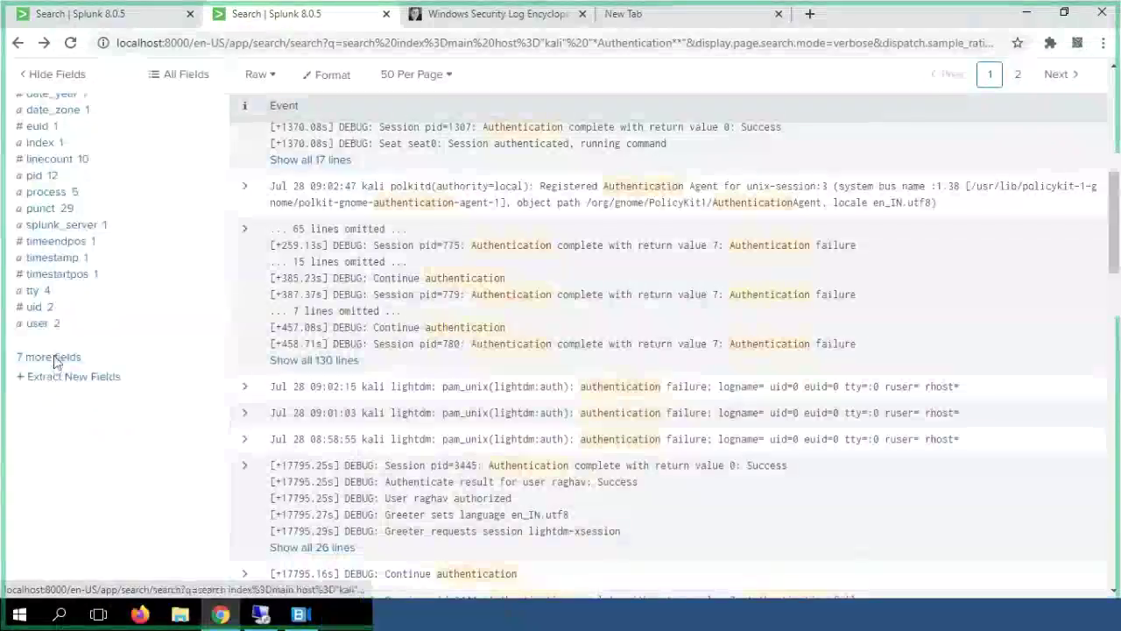
- Search the complete field list for "auth" and for "pa", then clear the filter
click(53, 358)
click(523, 162)
text(a)
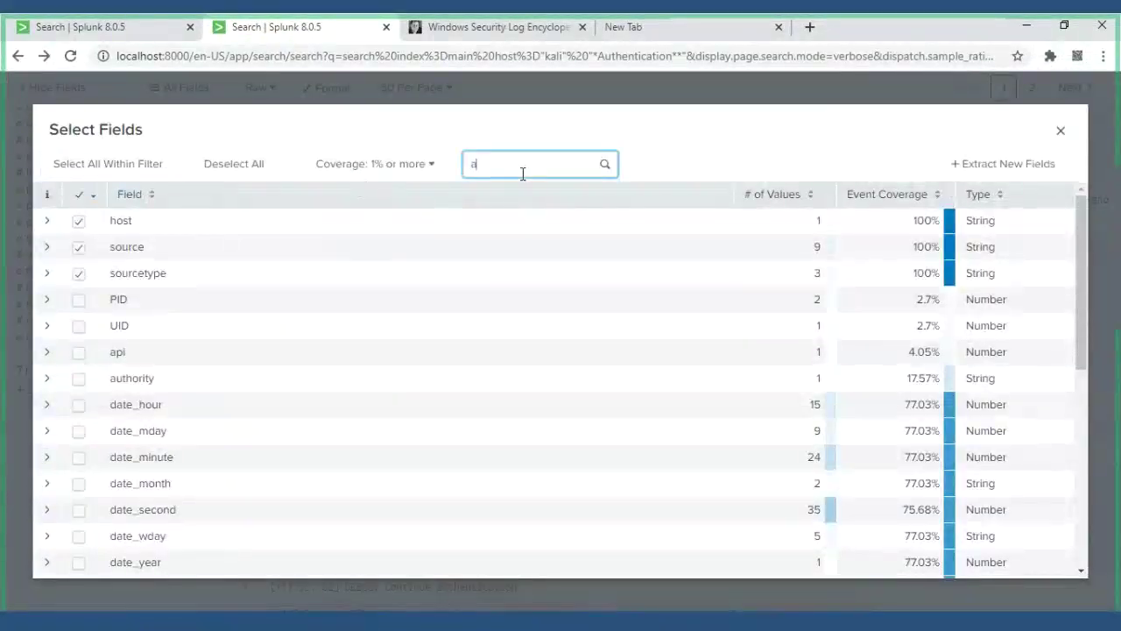
text(uth)
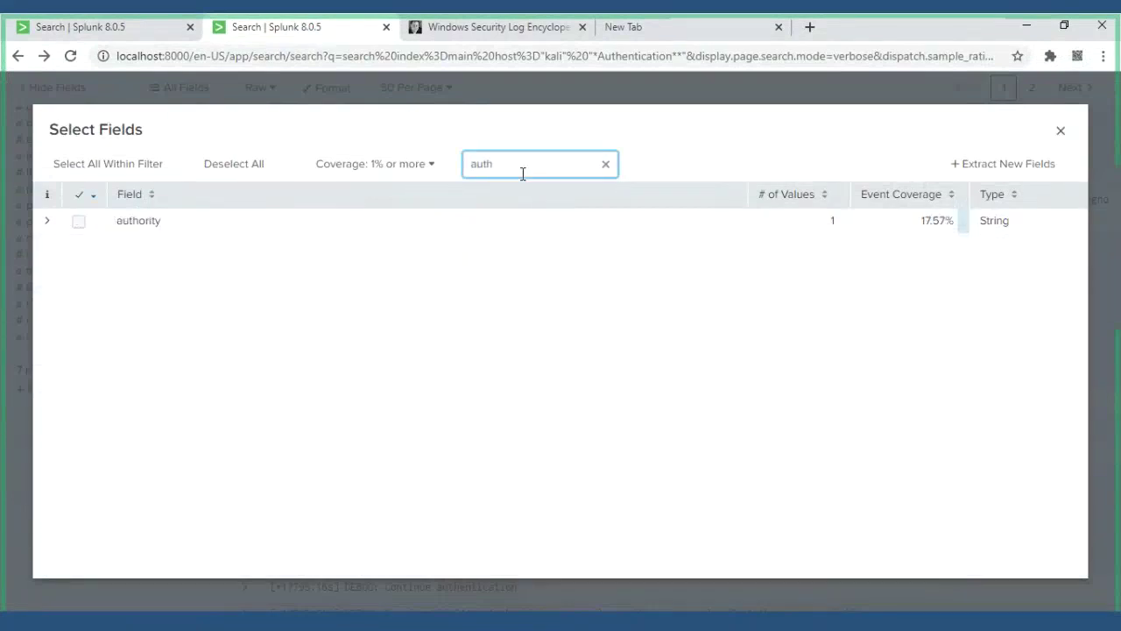
key(BackSpace)
text(piu)
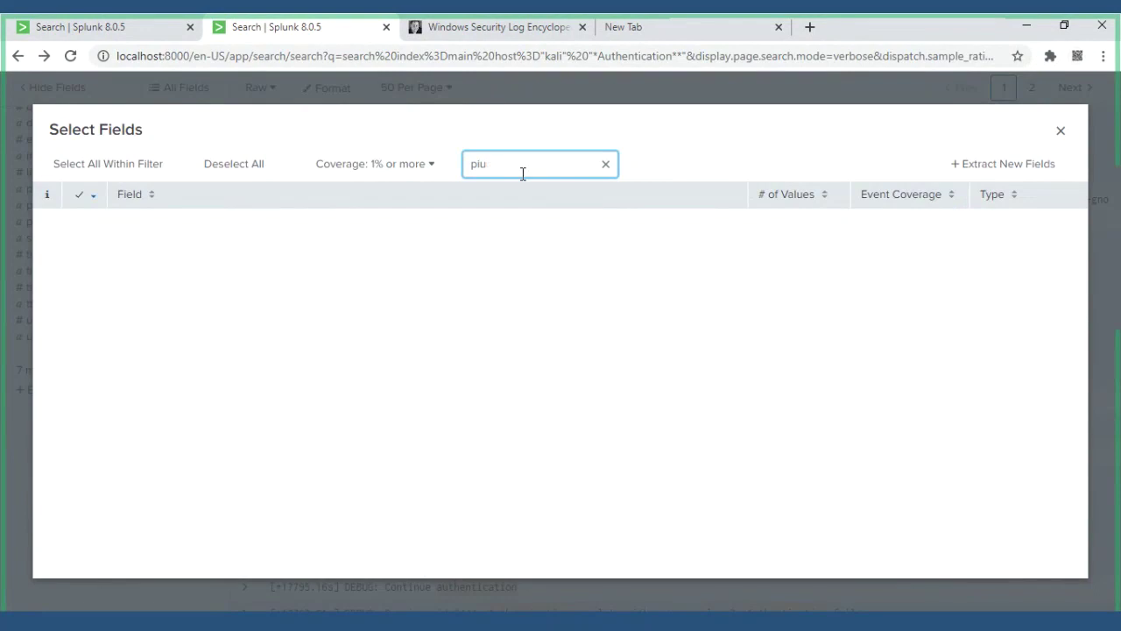
key(BackSpace)
key(BackSpace)
text(iu)
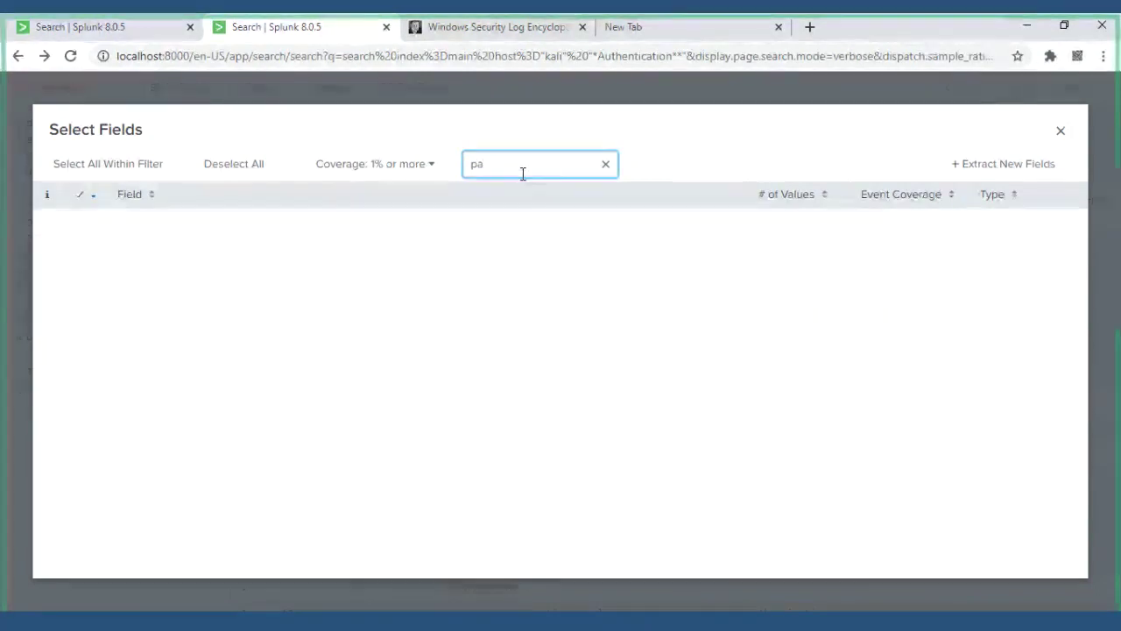
key(BackSpace)
key(BackSpace)
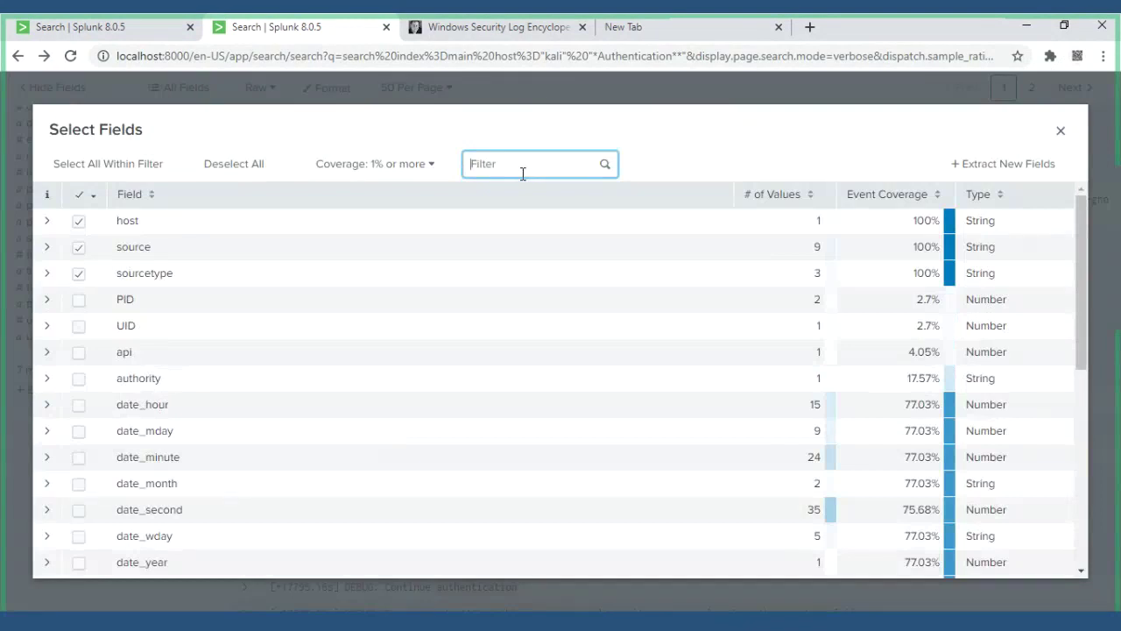
- Filter the complete field list by "pid", then close the list
text(proc)
text(id)
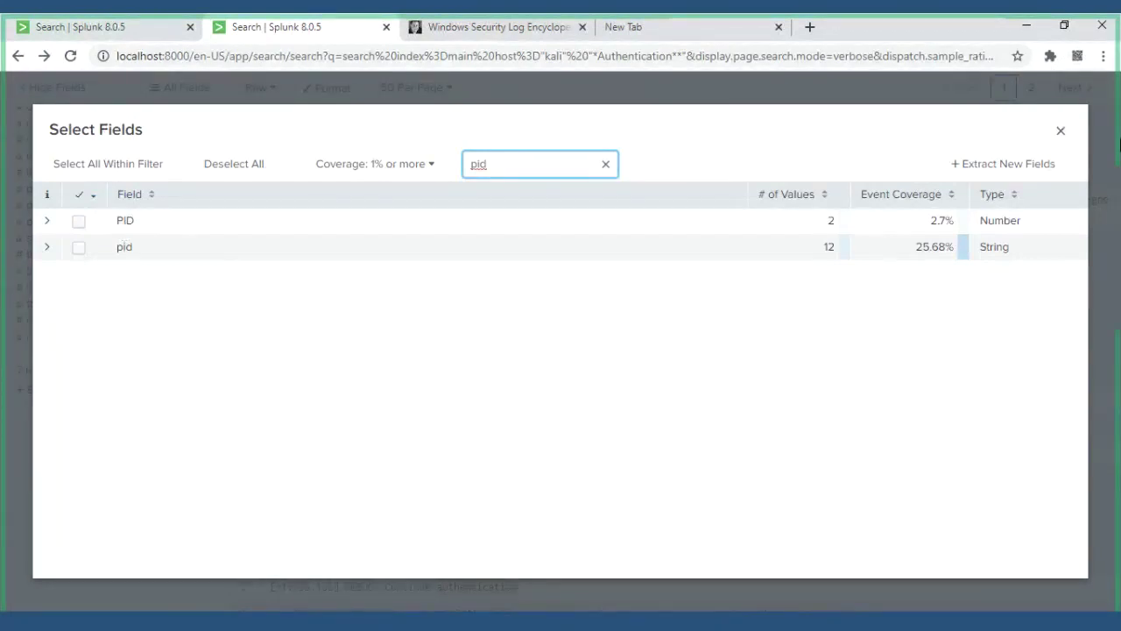
click(1061, 132)
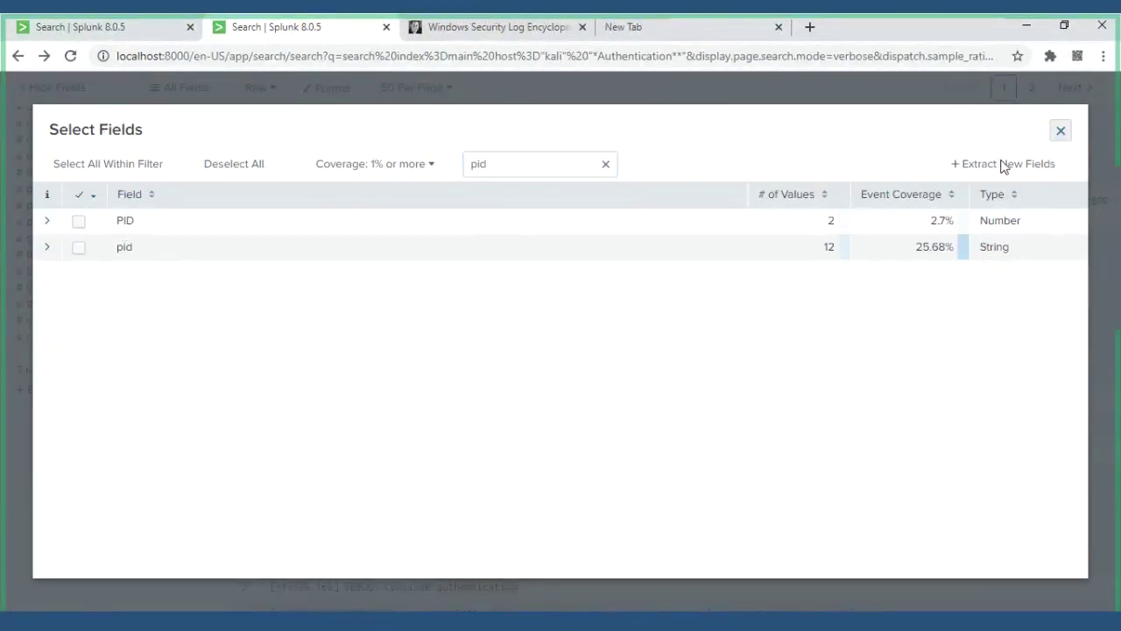
click(1061, 131)
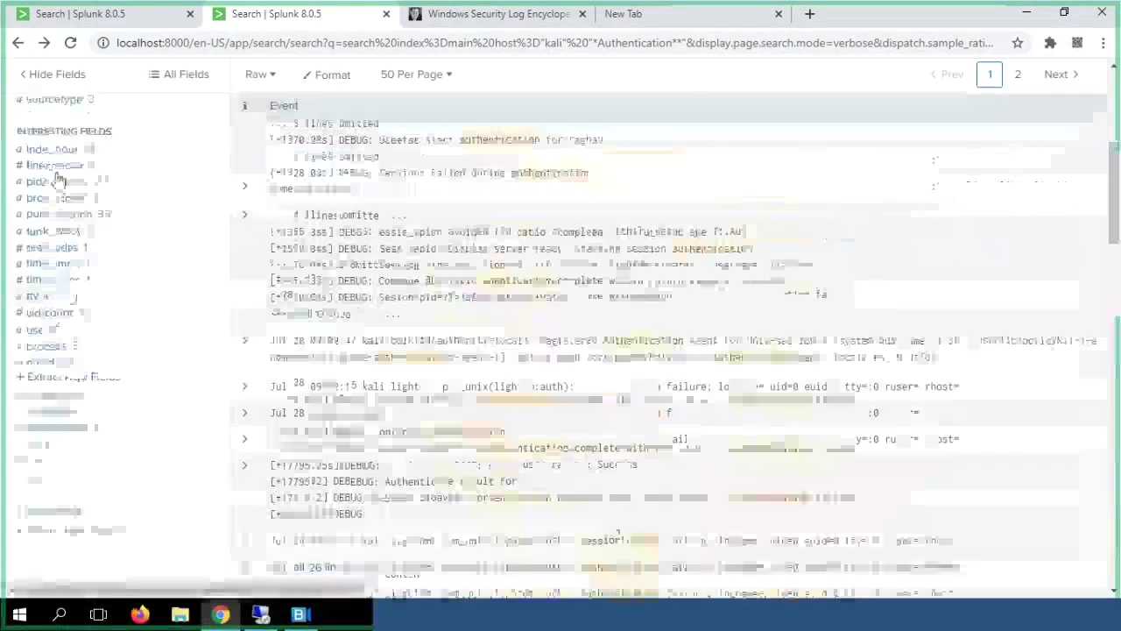
- Check the pid field's top values and narrow the search to events that contain this field
click(37, 422)
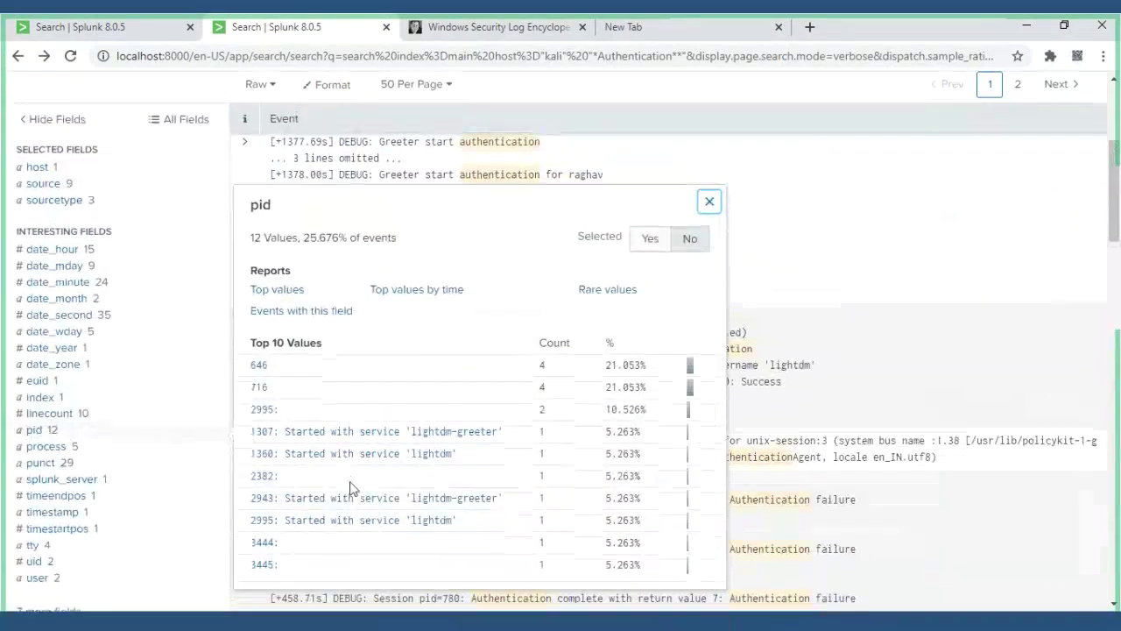
scroll(351, 477, down, 2)
scroll(350, 474, up, 1)
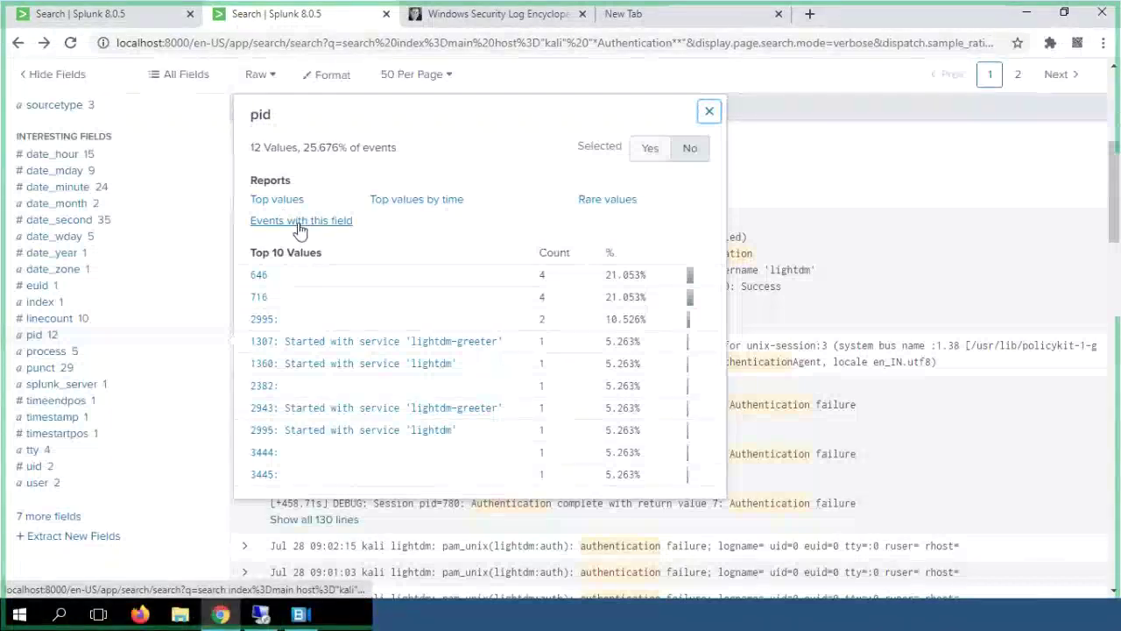
click(298, 222)
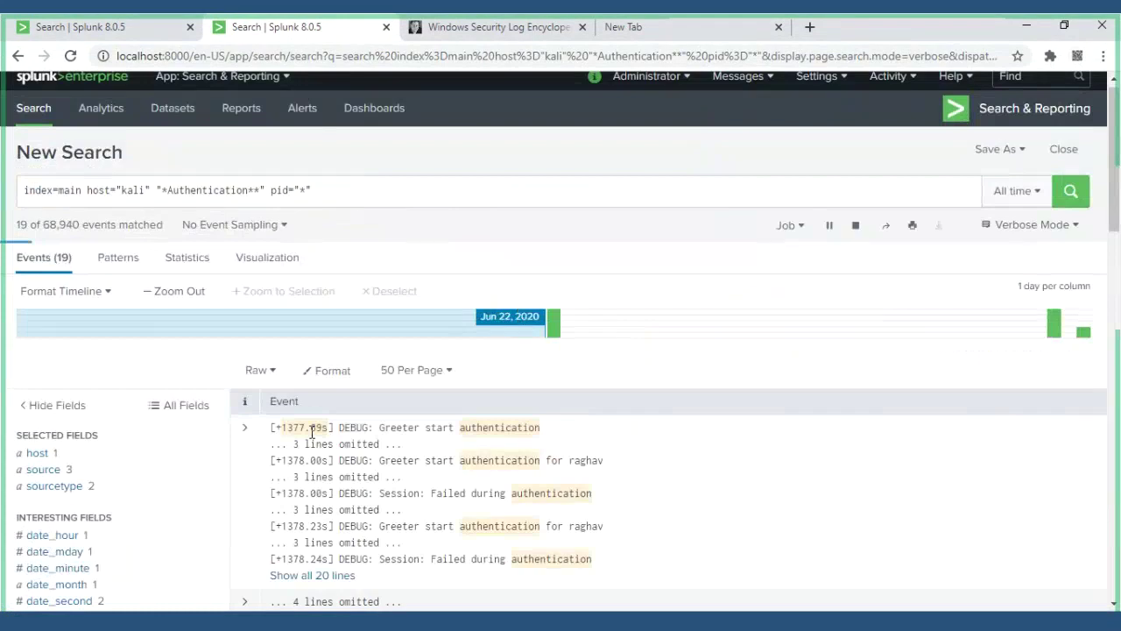
- Look through the pid events for session entries reporting authentication failure or success, including the one with pid=775
scroll(311, 431, down, 4)
scroll(311, 438, down, 1)
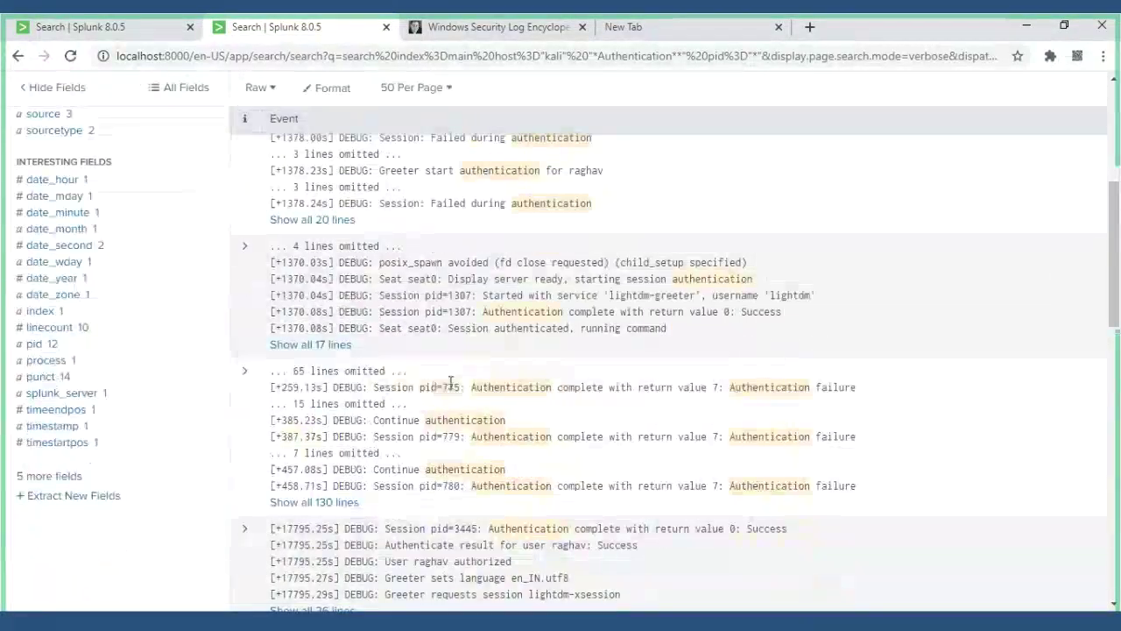
drag(461, 386, 419, 386)
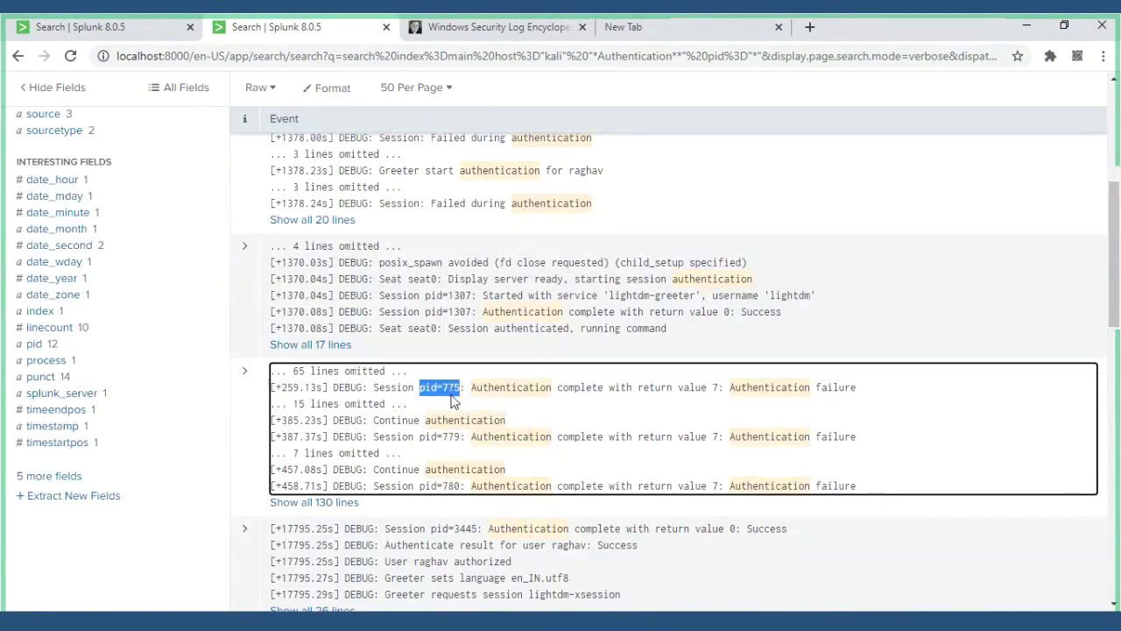
click(212, 567)
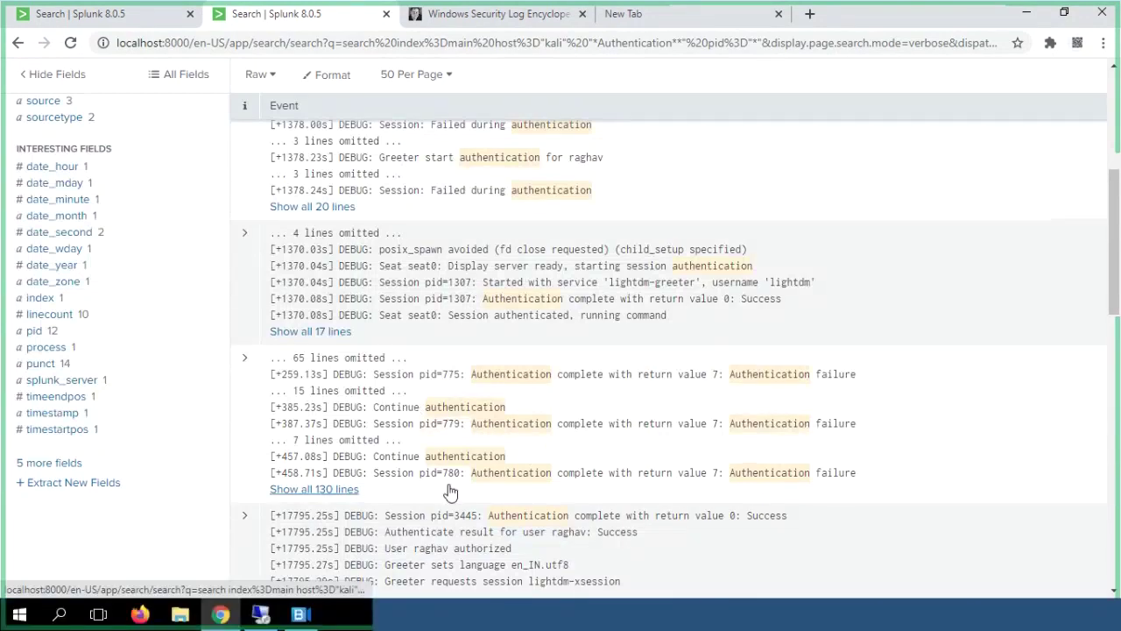
scroll(448, 438, down, 10)
scroll(448, 504, down, 2)
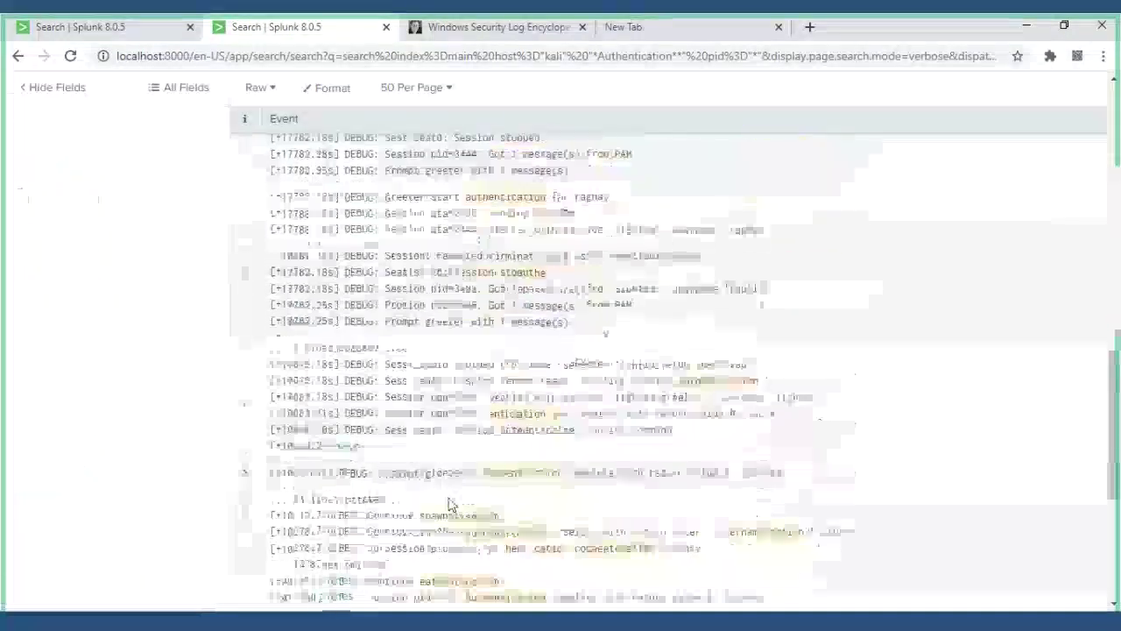
scroll(449, 504, down, 1)
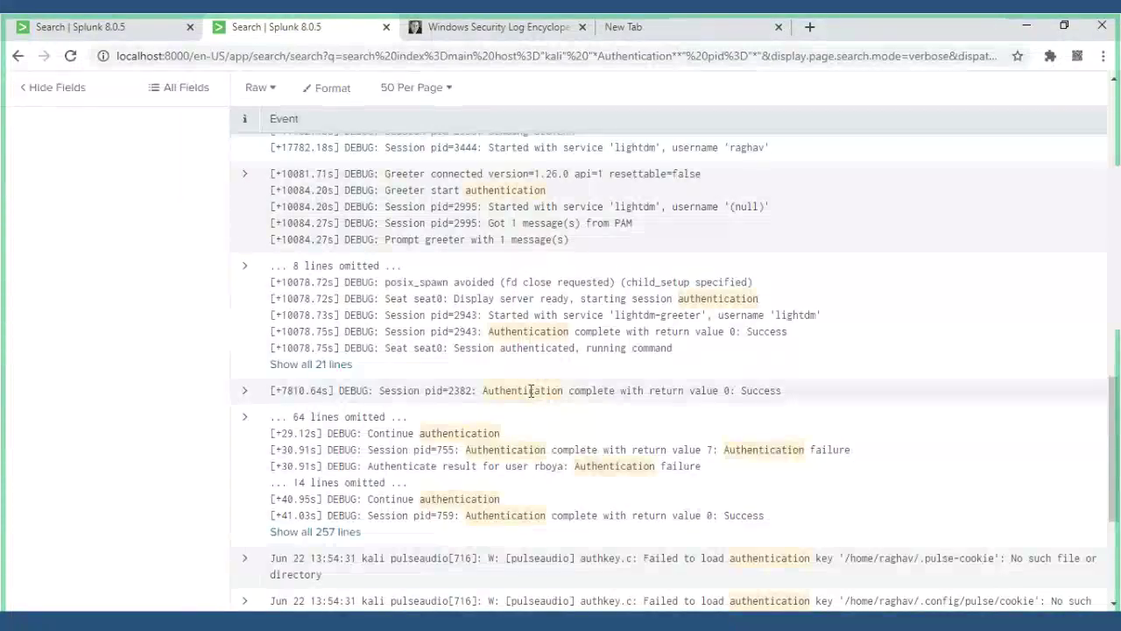
scroll(531, 391, up, 10)
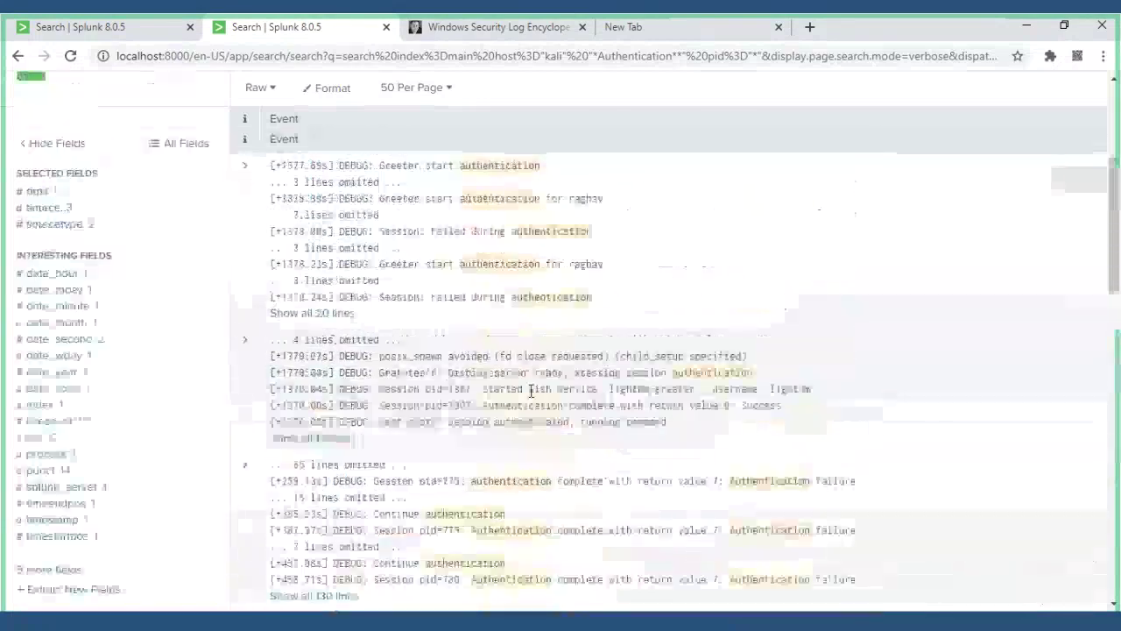
- Look over the remaining pid events, remove the pid="*" condition from the search and rerun it
scroll(531, 391, down, 6)
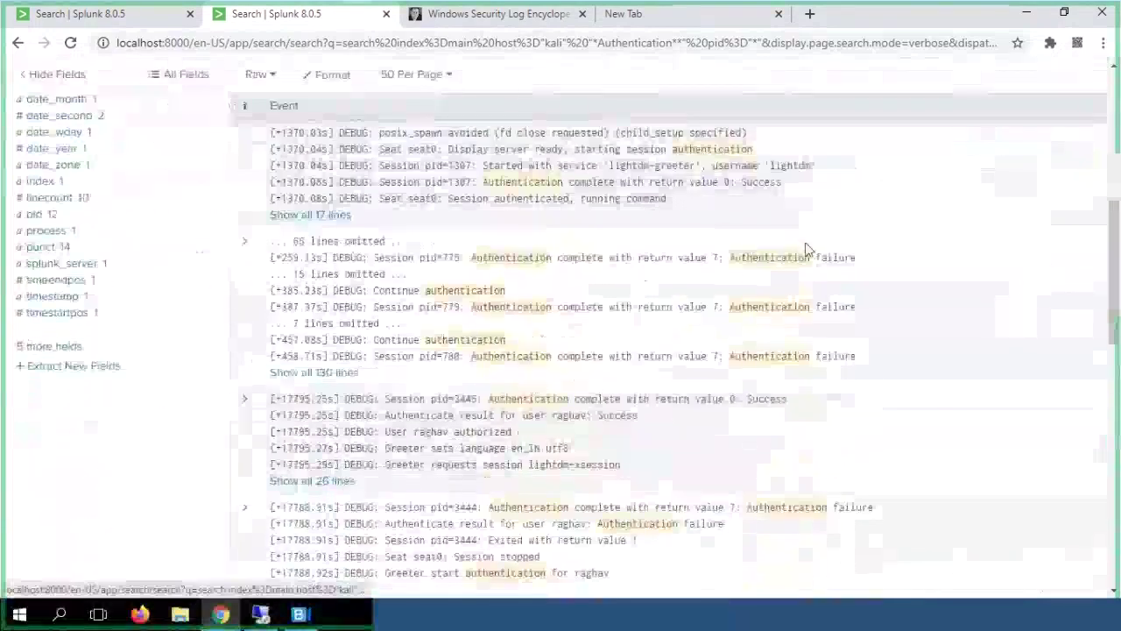
scroll(629, 202, down, 3)
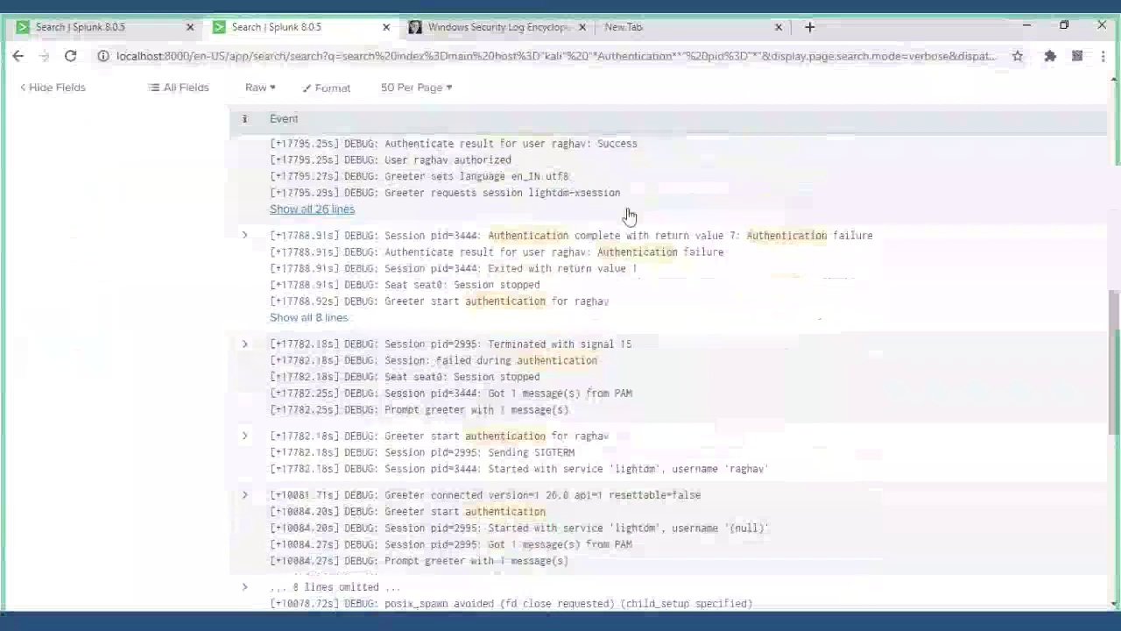
scroll(570, 383, down, 4)
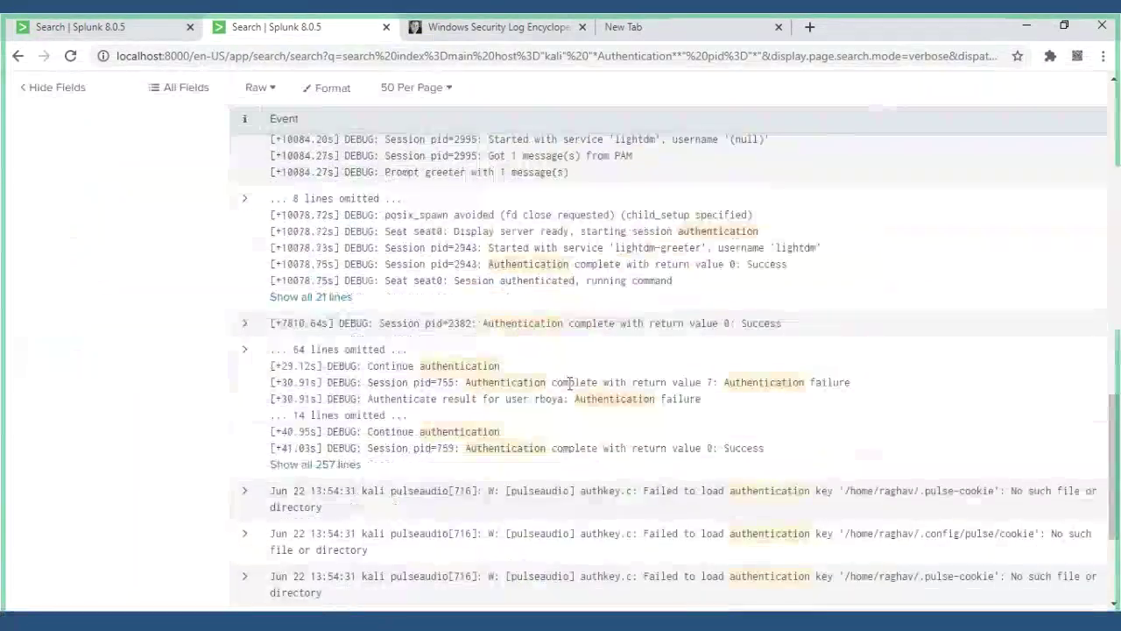
scroll(570, 386, down, 4)
scroll(570, 391, up, 15)
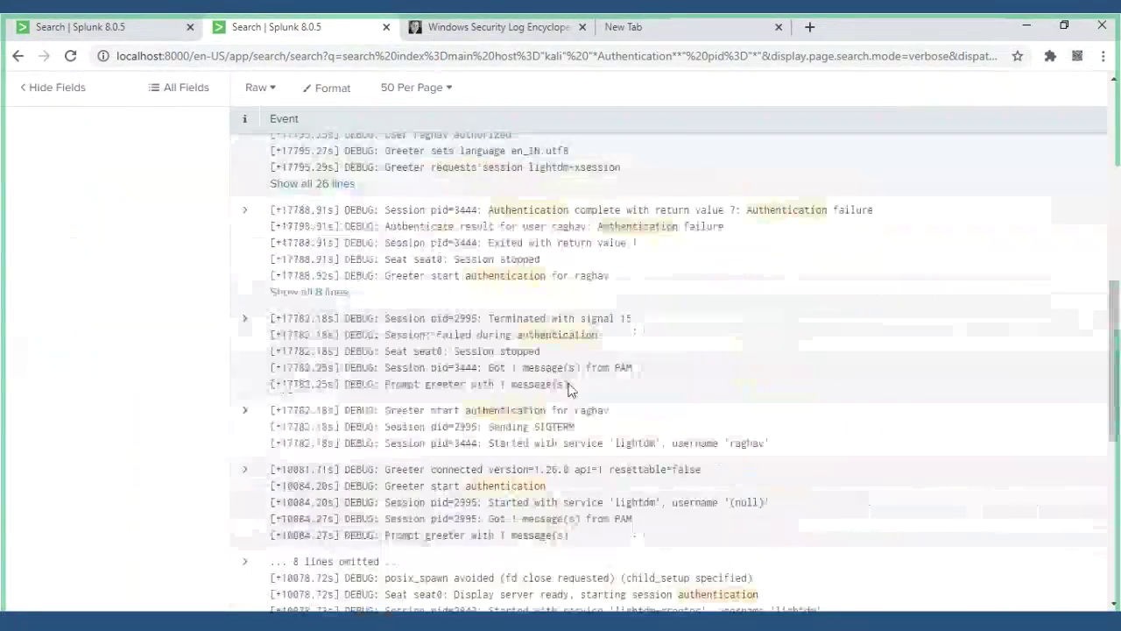
drag(24, 199, 265, 199)
click(332, 205)
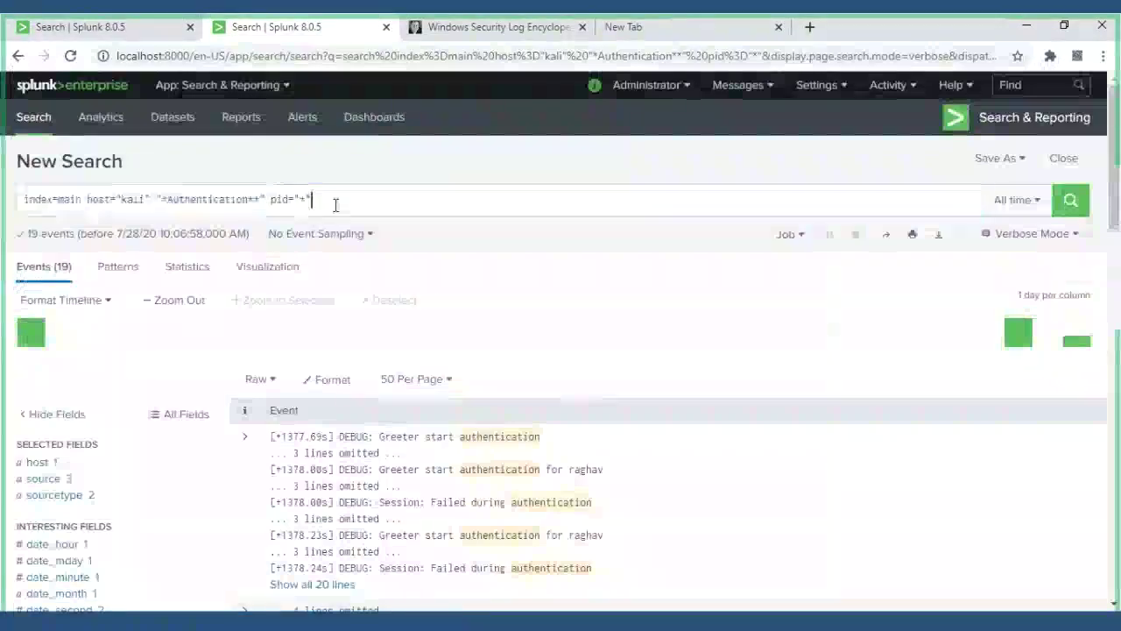
drag(333, 205, 271, 202)
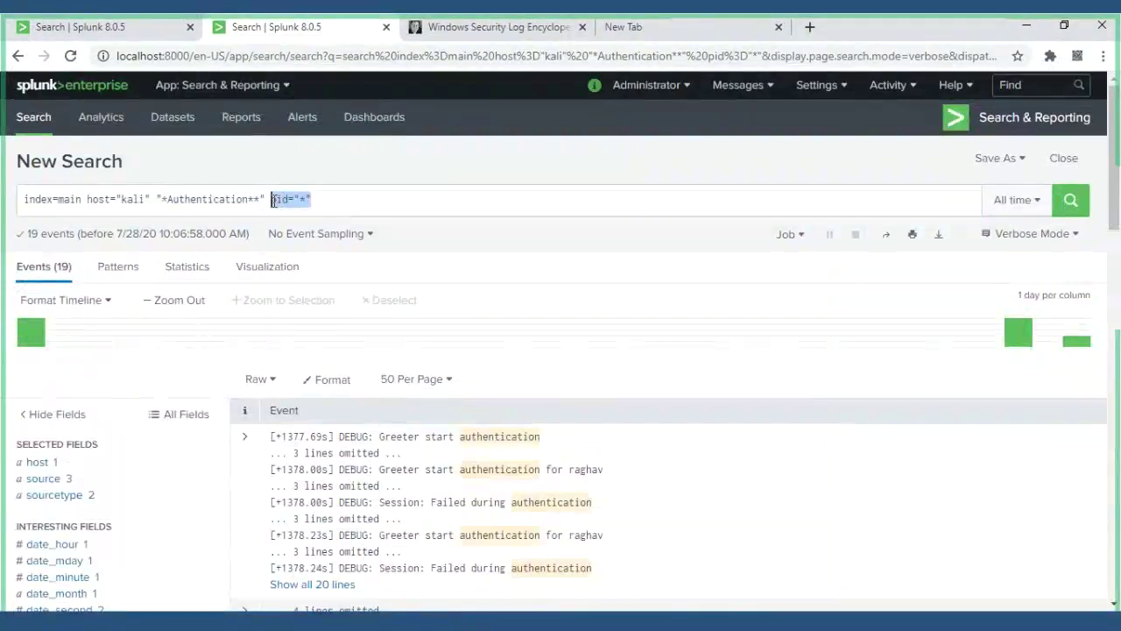
key(BackSpace)
key(BackSpace)
key(Return)
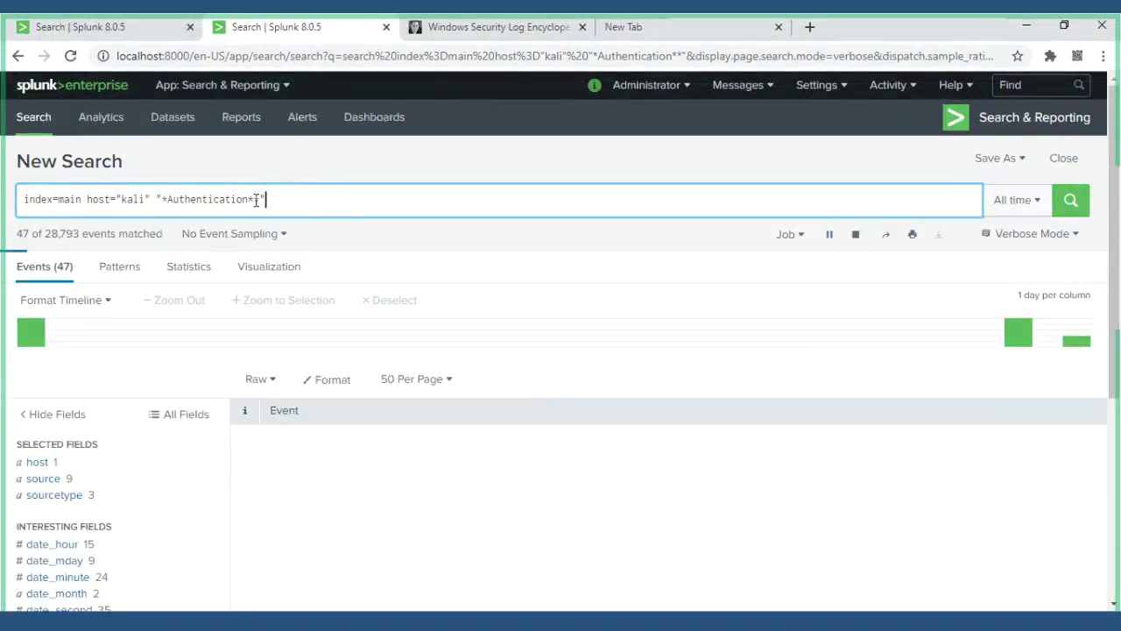
- Remove the extra asterisk so the search term reads "*Authentication*", and rerun the search
click(256, 200)
key(BackSpace)
key(Return)
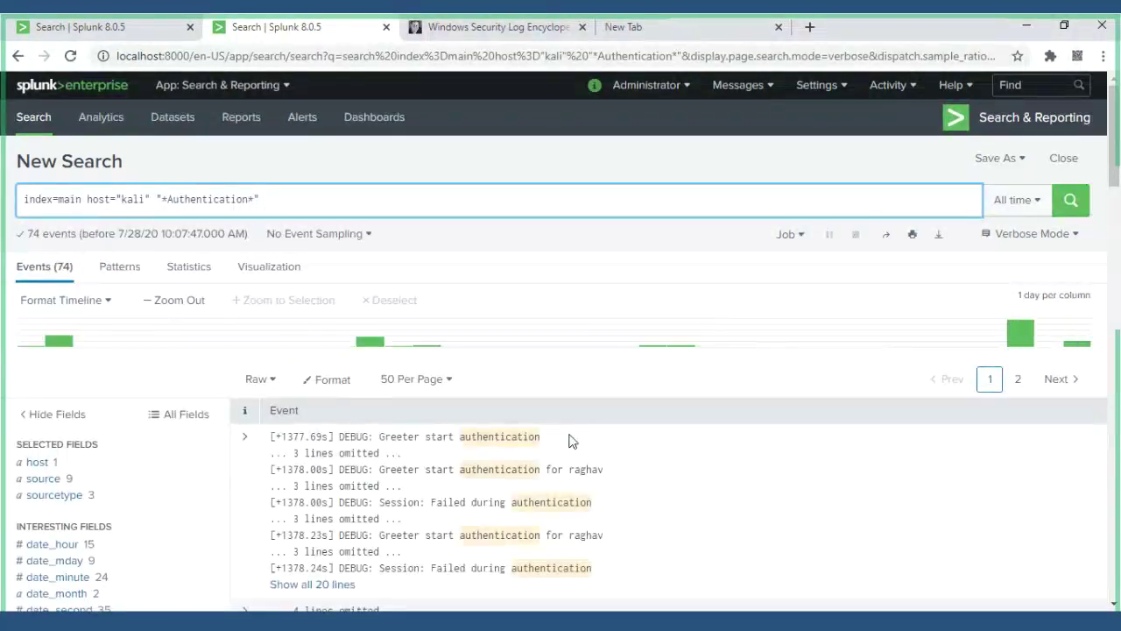
- Look through the authentication events down to the Jul 26 20:19:53 sudo event and highlight its "authentication failure" text
scroll(569, 440, down, 4)
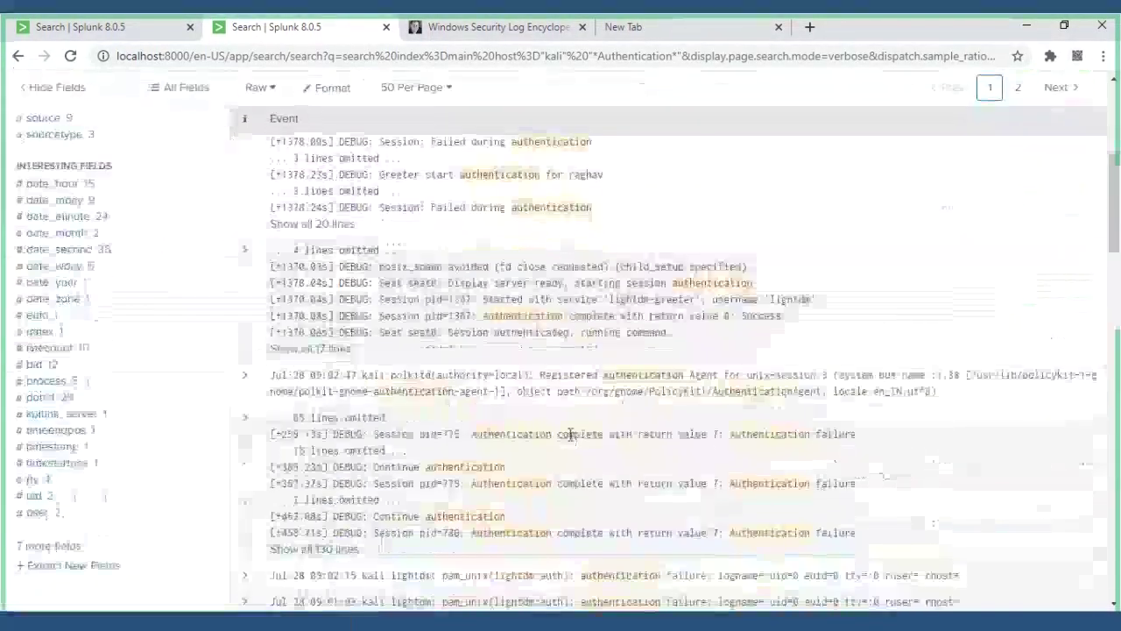
scroll(570, 435, down, 3)
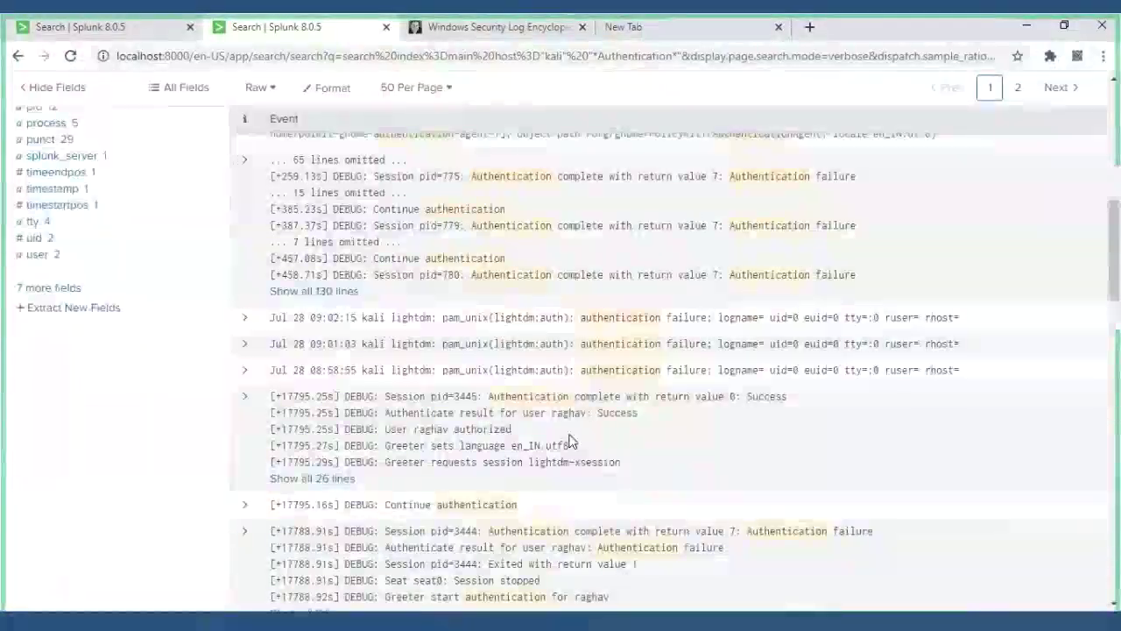
scroll(570, 439, down, 4)
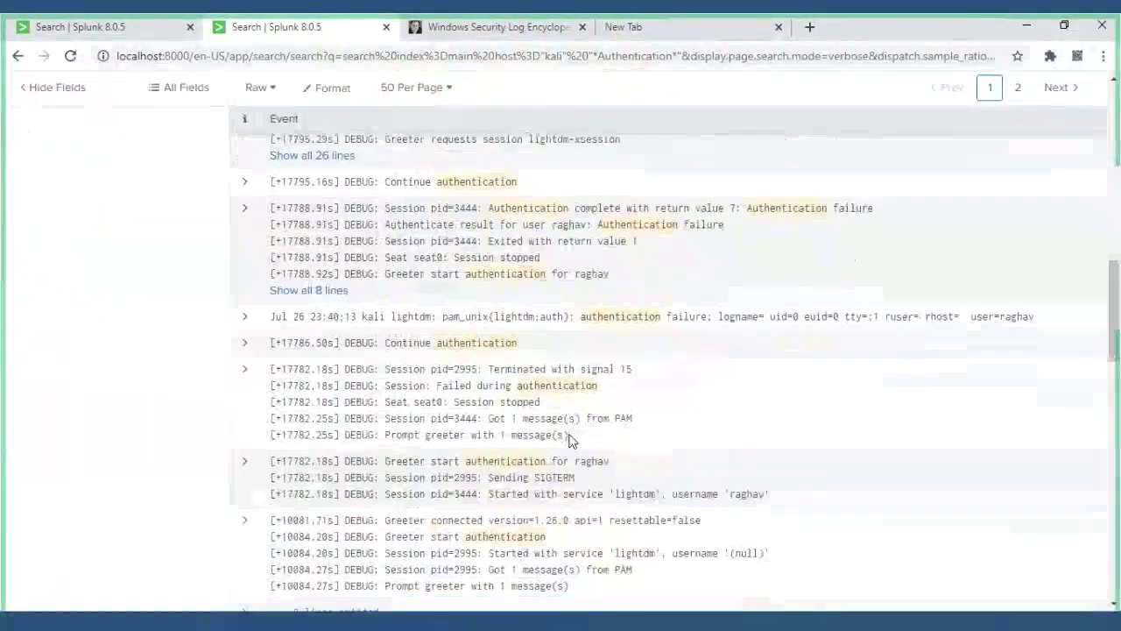
scroll(570, 438, down, 3)
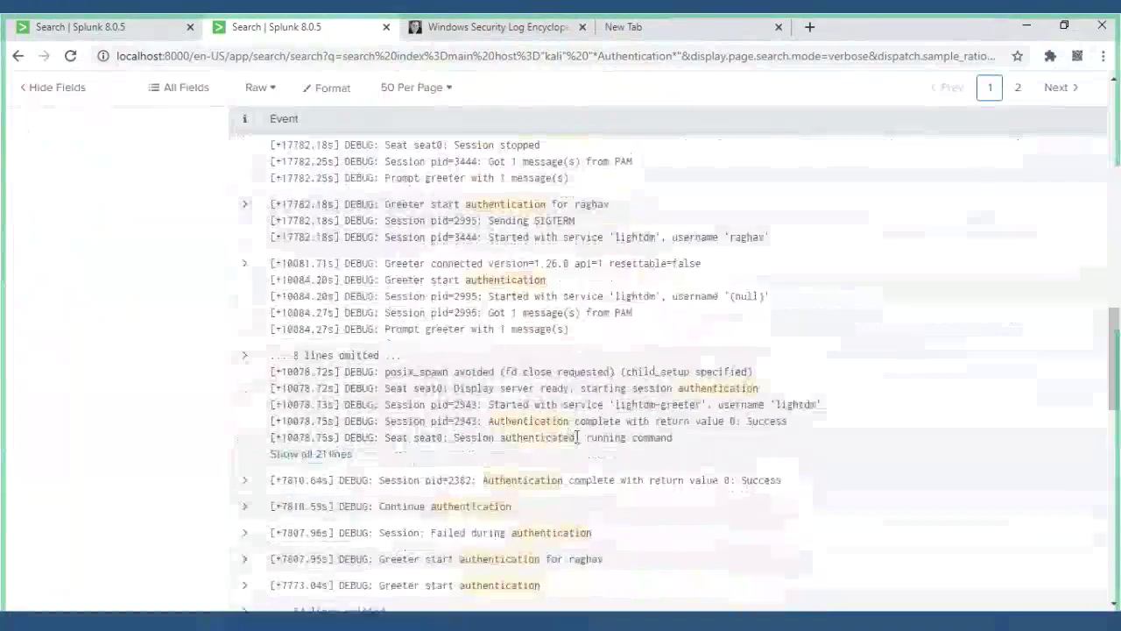
scroll(587, 455, down, 2)
scroll(597, 480, down, 2)
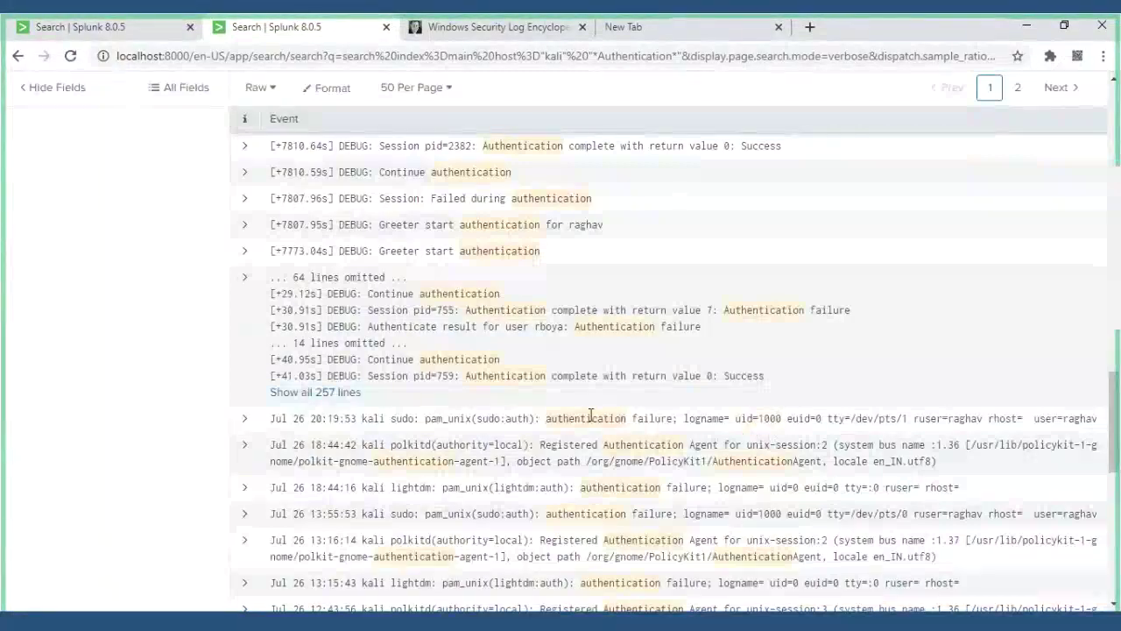
drag(547, 421, 674, 417)
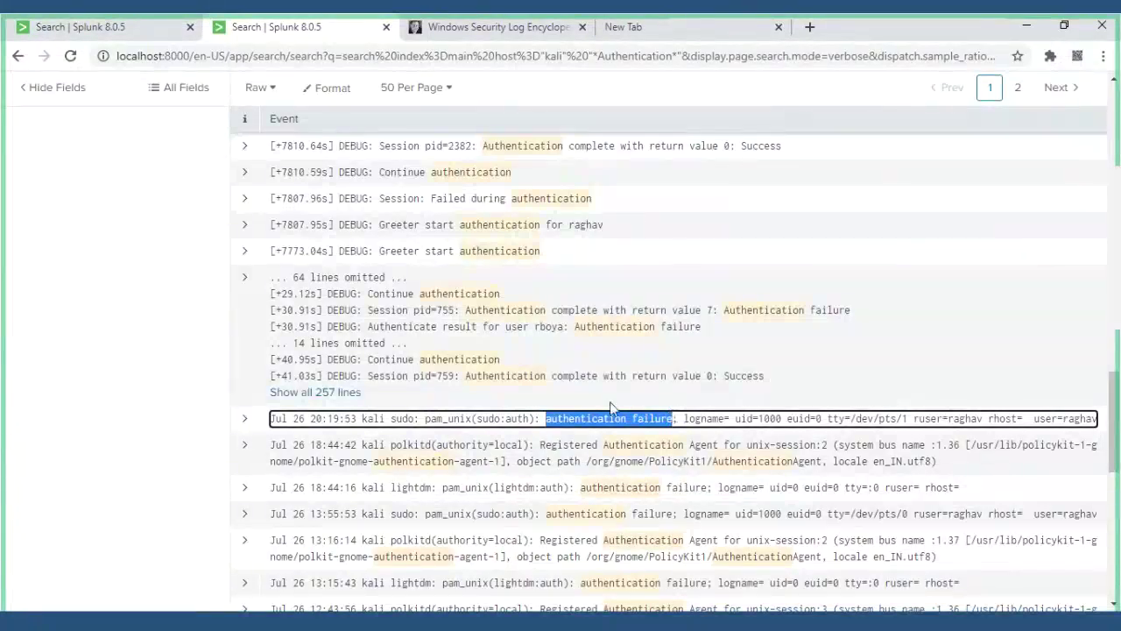
- Check the available fields against the authentication events, then return to the Jul 26 20:19:53 sudo failure event
scroll(610, 408, up, 10)
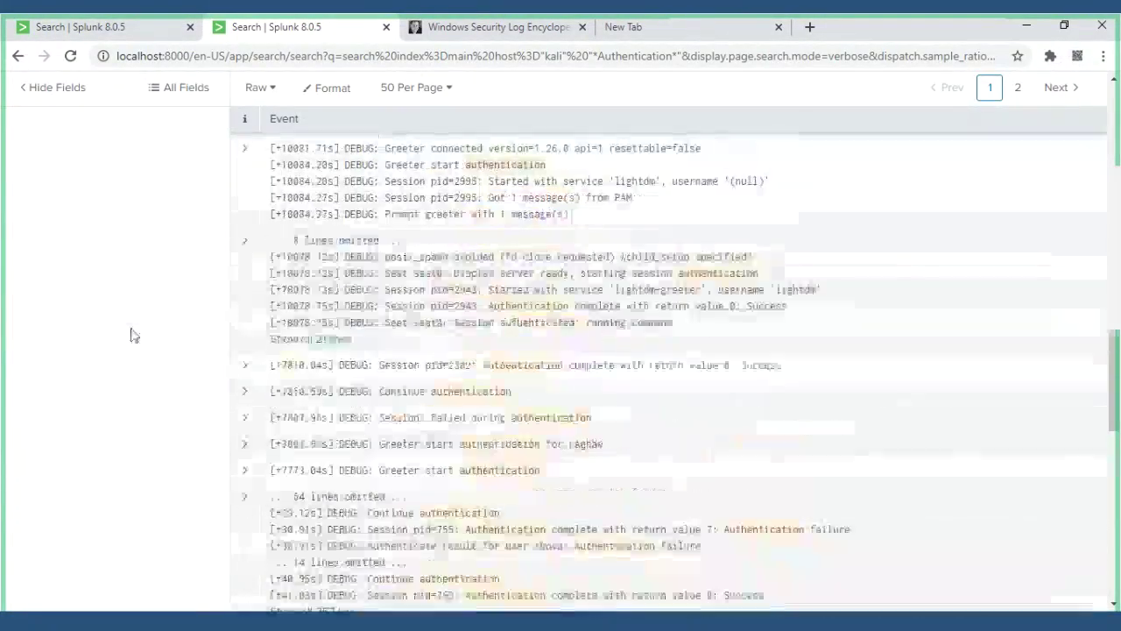
scroll(132, 335, up, 5)
scroll(132, 333, down, 5)
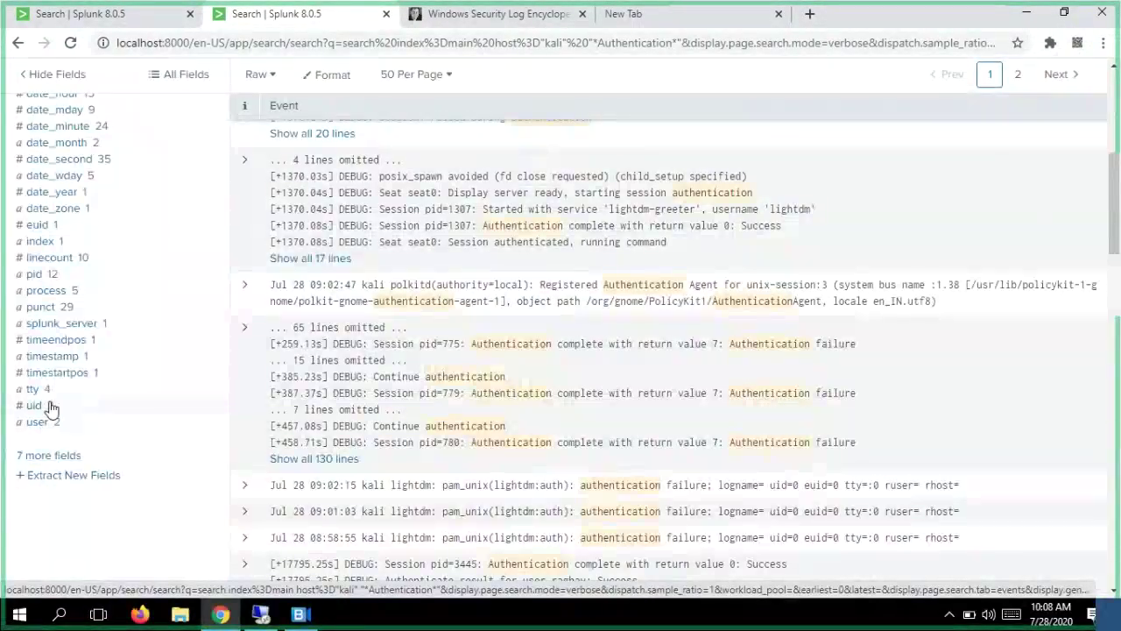
scroll(421, 462, down, 10)
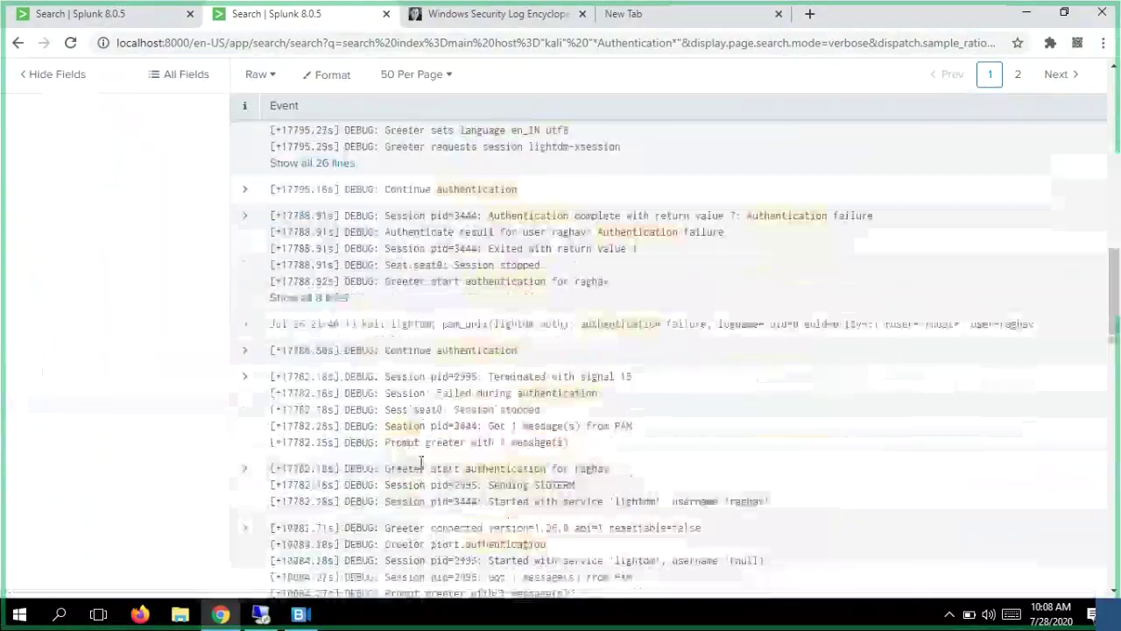
scroll(422, 462, up, 10)
drag(545, 537, 673, 537)
scroll(677, 312, down, 3)
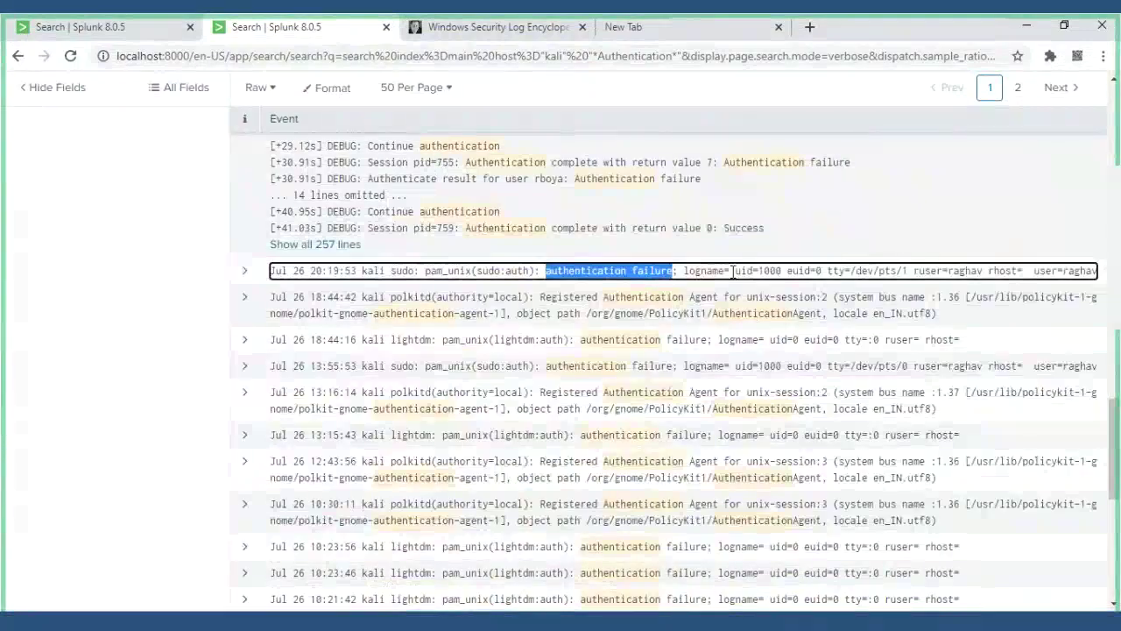
scroll(733, 272, up, 3)
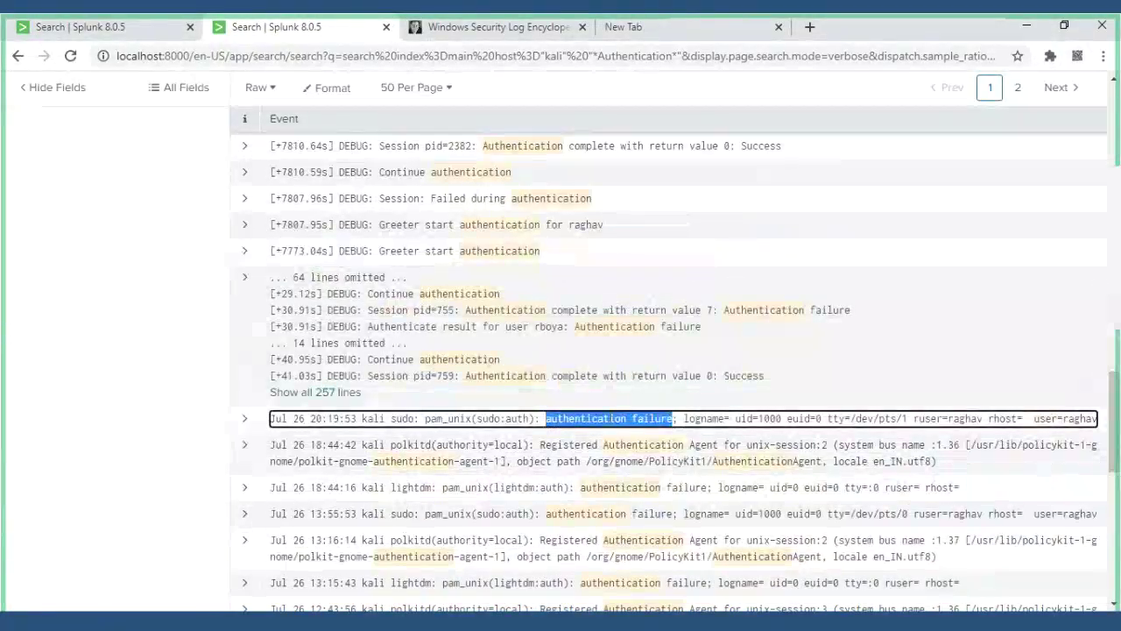
- Pick out the sudo:auth tag in the sudo failure event and search for "sudo:auth" in place of "*Authentication*"
drag(477, 419, 531, 419)
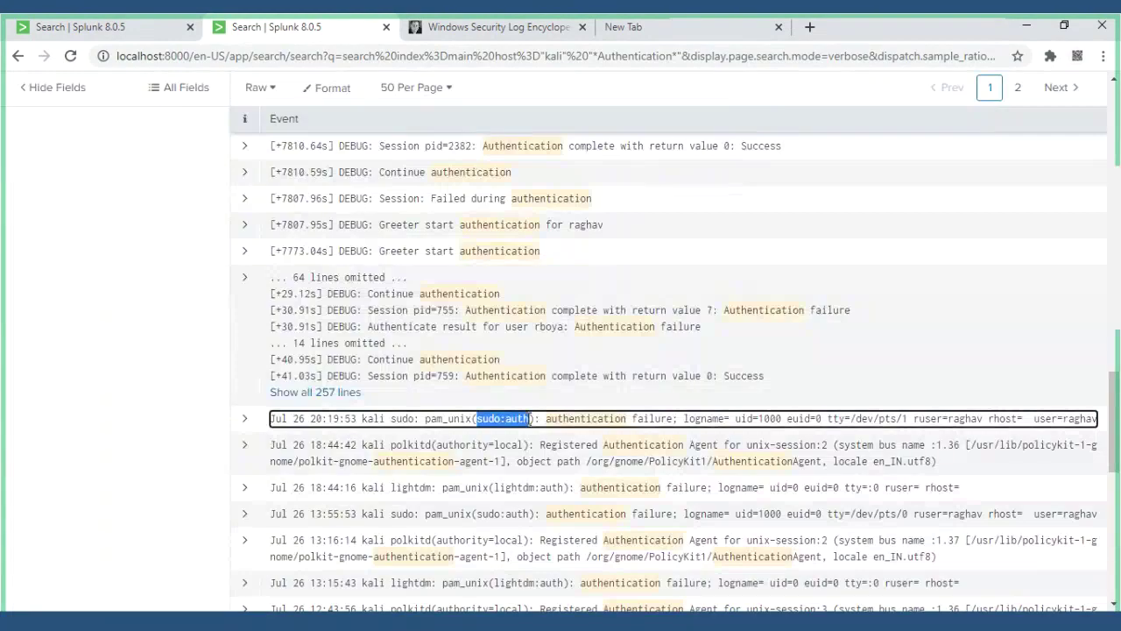
scroll(531, 418, down, 1)
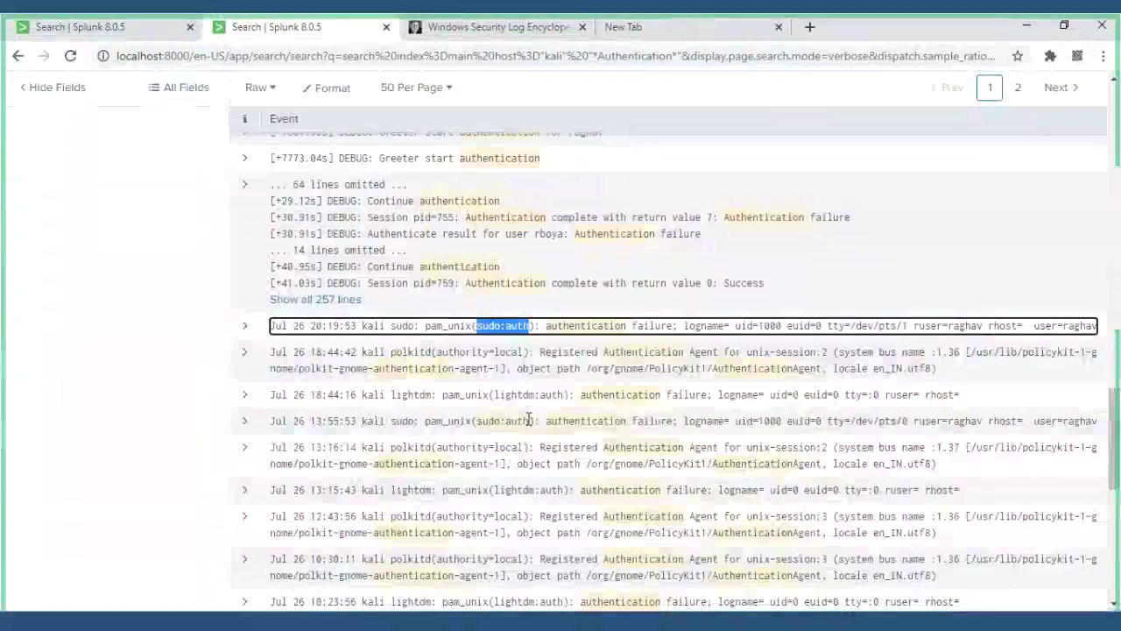
scroll(529, 419, up, 10)
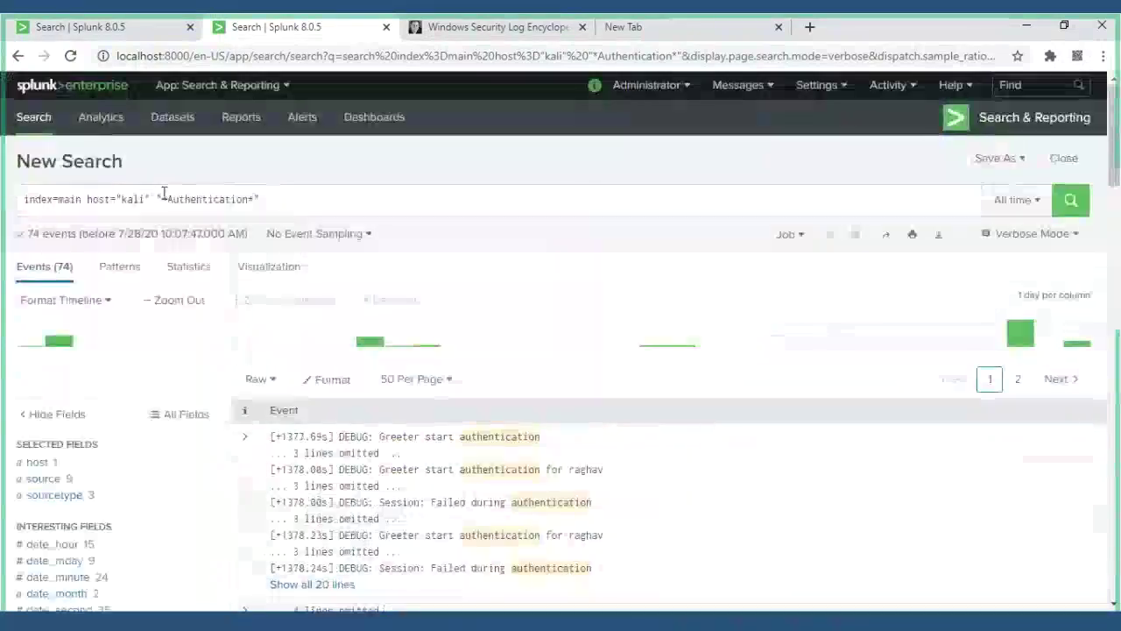
drag(161, 195, 254, 194)
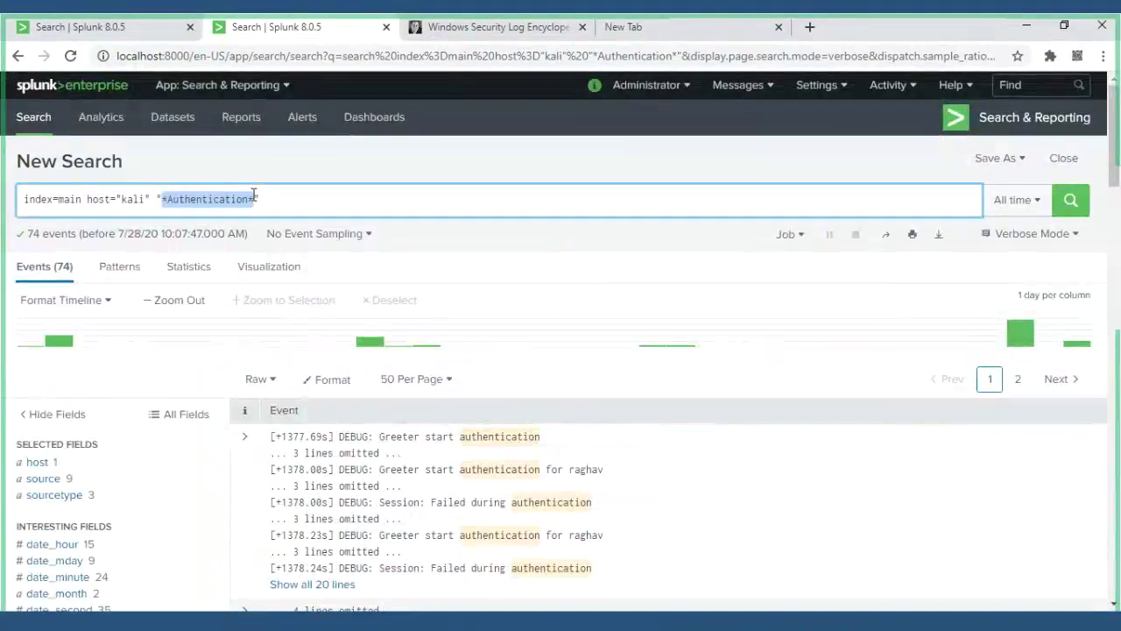
text(sudo:auth)
key(Return)
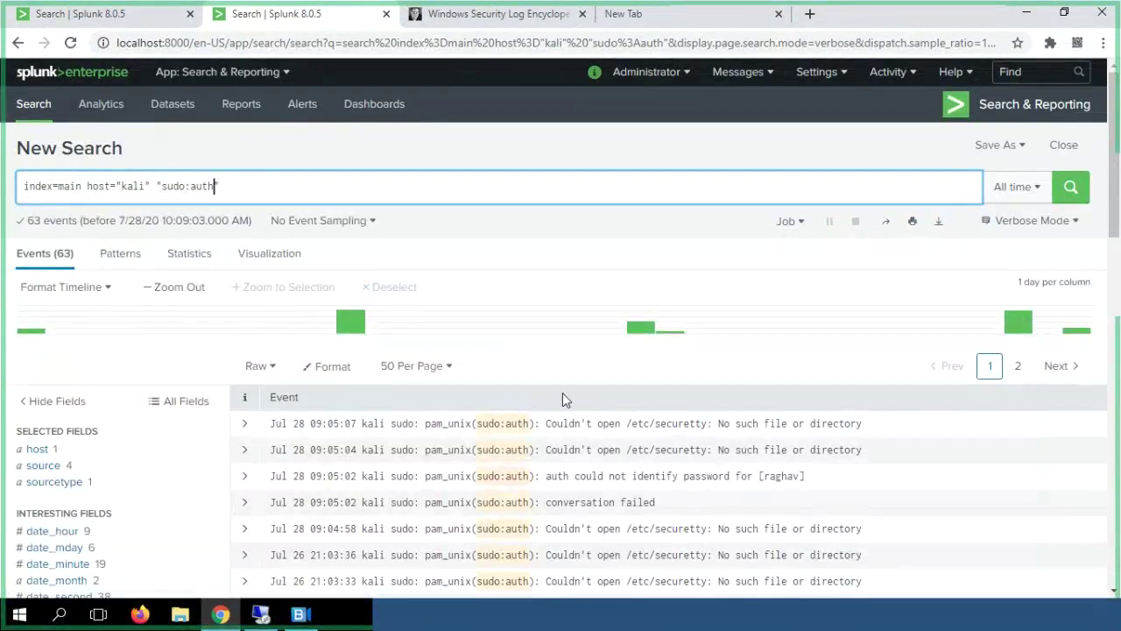
- Find a sudo:auth failure event, copy its "authentication failure" phrase, add it in quotes to the search and rerun it
scroll(563, 393, down, 2)
scroll(563, 405, down, 4)
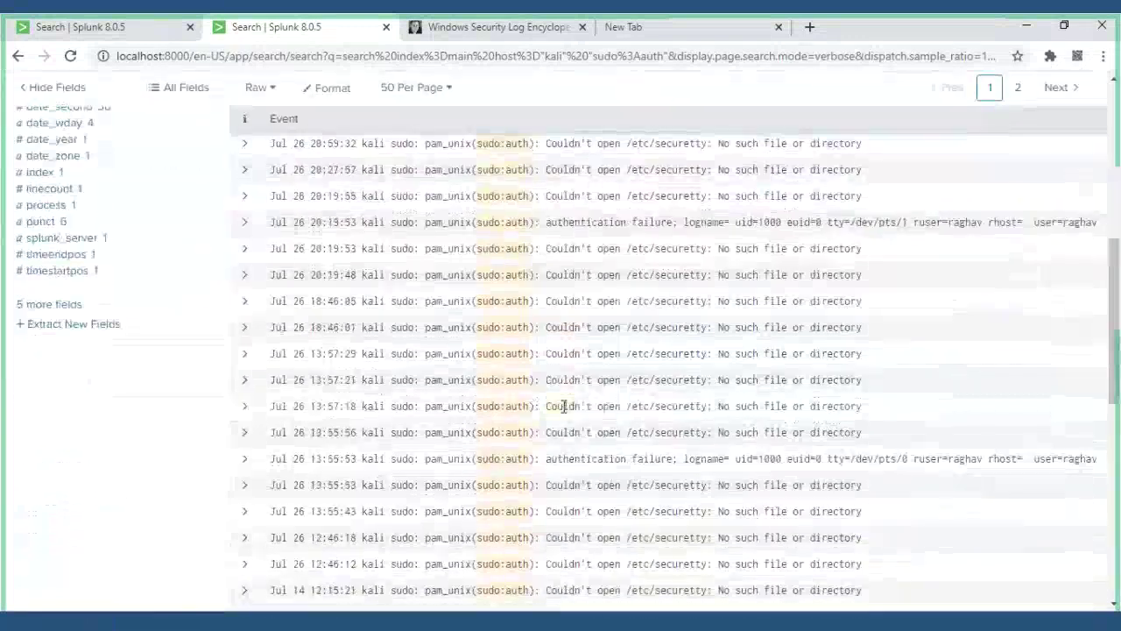
scroll(584, 289, up, 2)
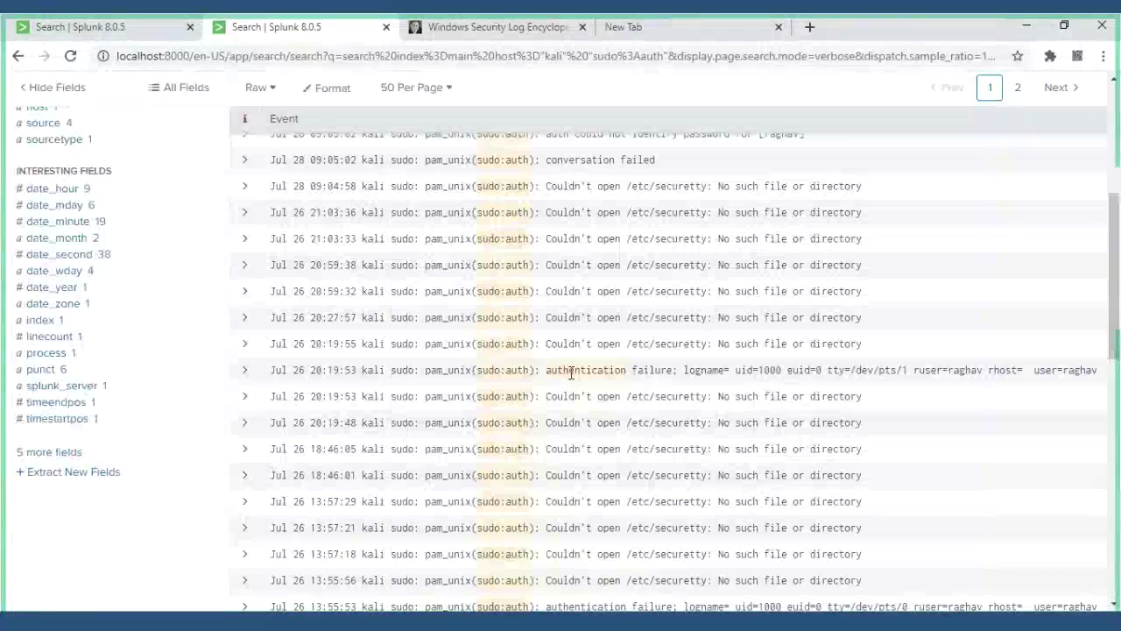
scroll(572, 373, down, 3)
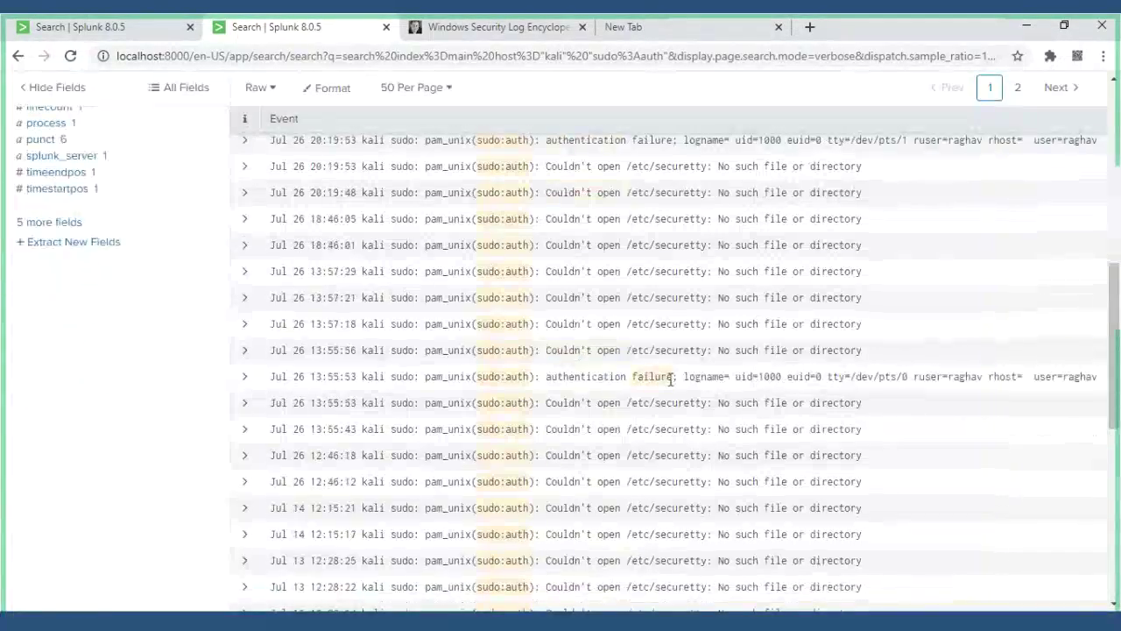
scroll(671, 378, up, 10)
scroll(671, 386, down, 4)
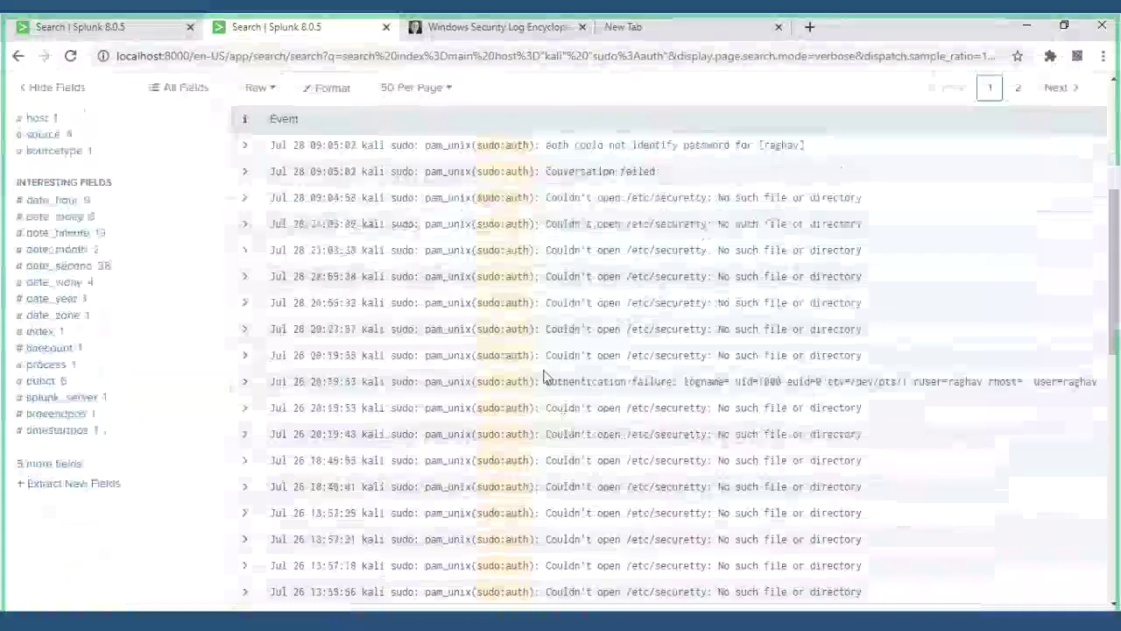
drag(545, 382, 676, 383)
key(ctrl+c)
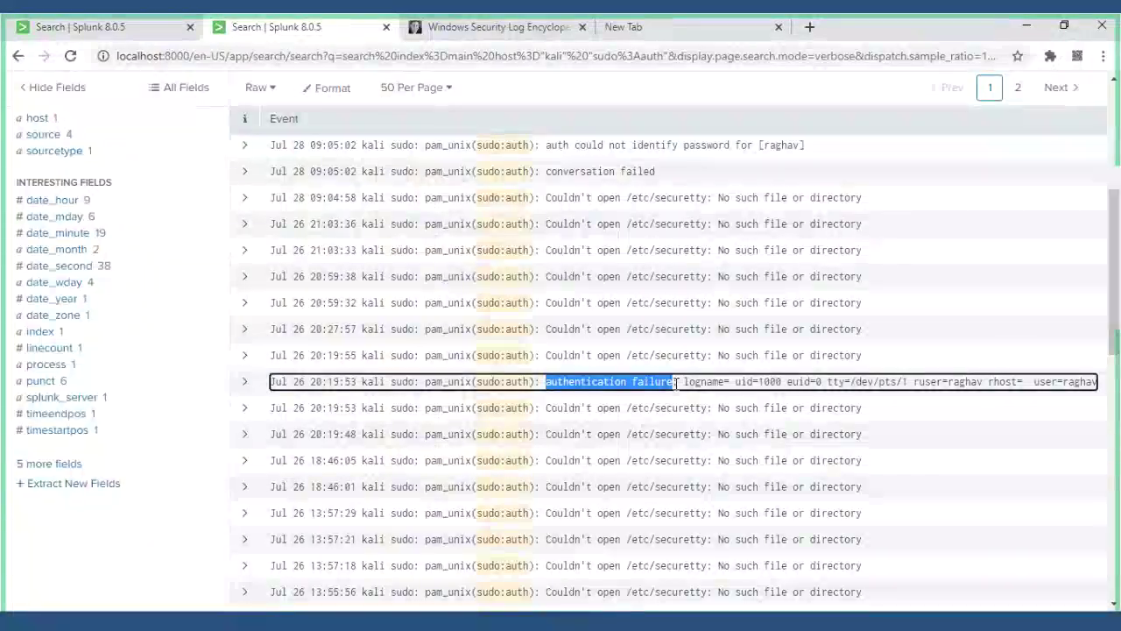
scroll(326, 207, up, 4)
click(326, 207)
text(")
key(ctrl+v)
text(")
key(Return)
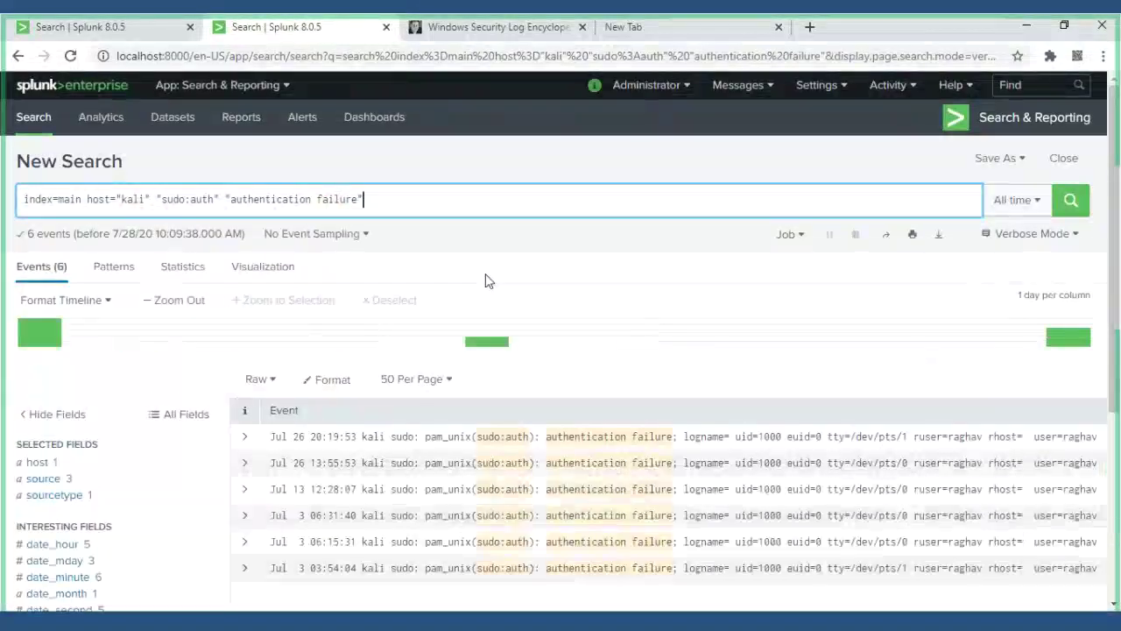
- Review the sudo failure events, remove the "sudo:auth" term and rerun the search for "authentication failure" on host kali
scroll(644, 480, down, 2)
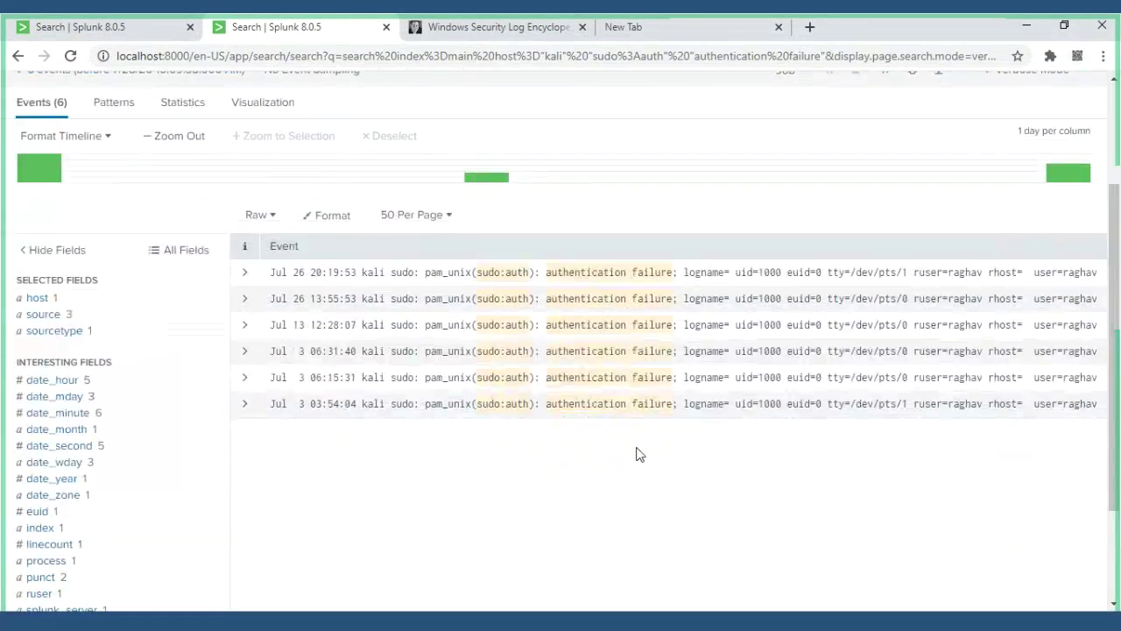
scroll(637, 454, up, 3)
scroll(832, 429, down, 1)
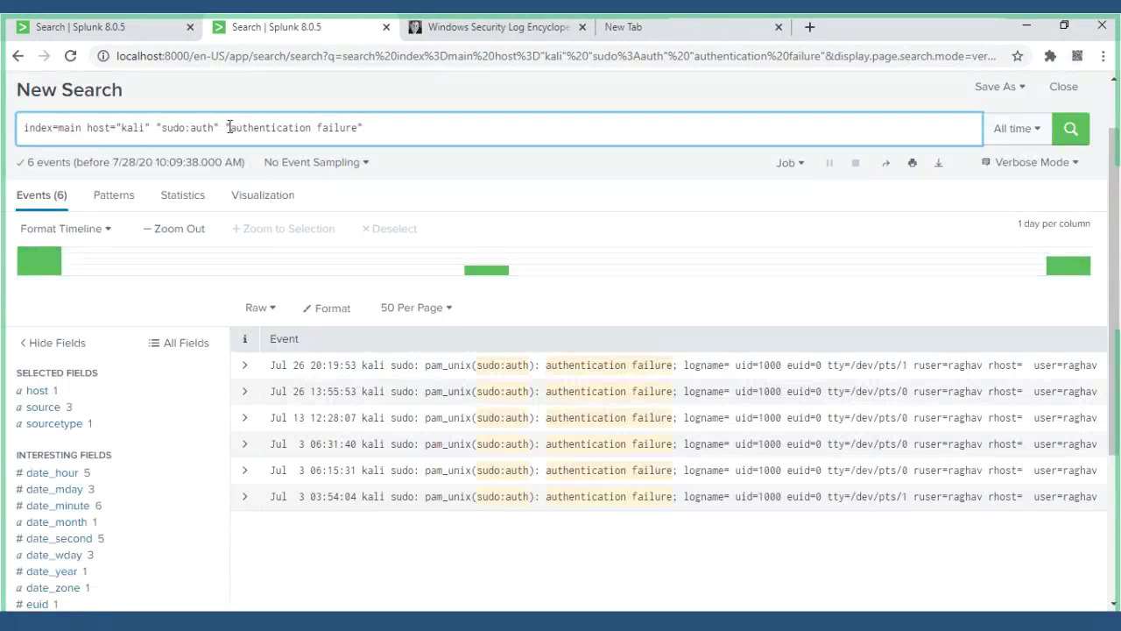
drag(220, 127, 156, 128)
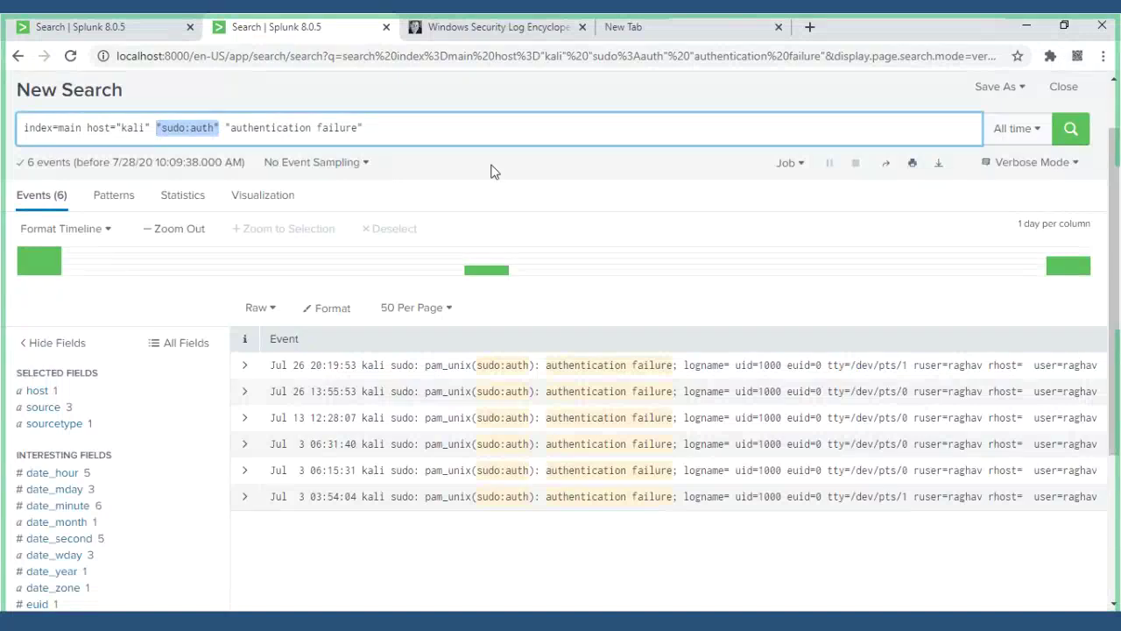
key(BackSpace)
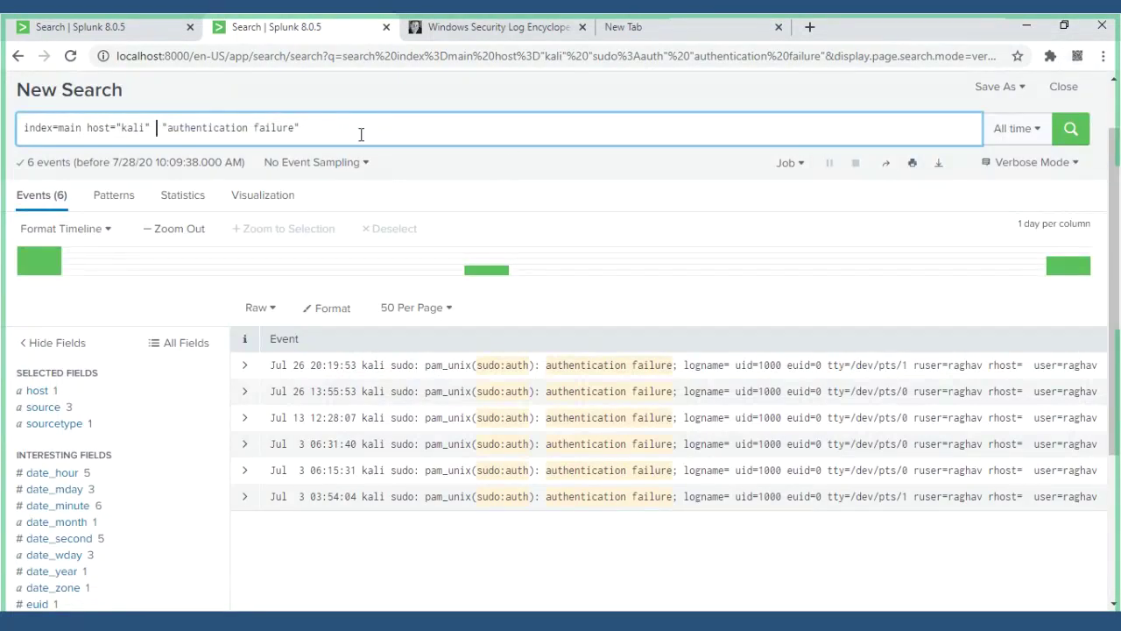
key(Return)
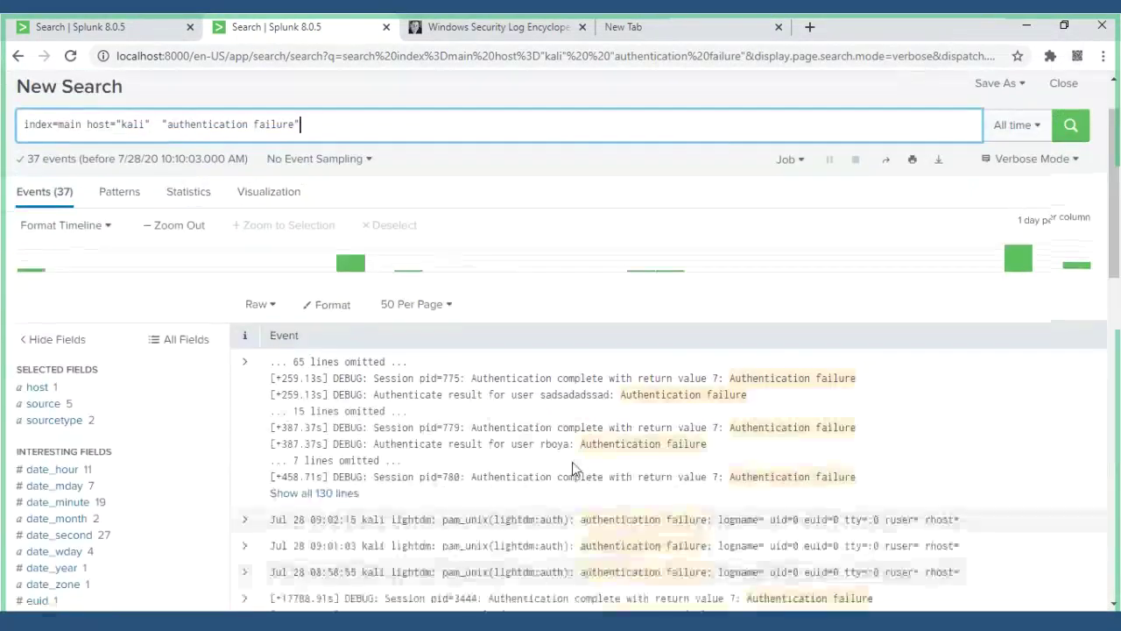
- Examine the kali authentication failure events and compare the sudo:auth tag with the lightdm:auth tag in the Jul 26 18:44:16 event
scroll(576, 468, down, 3)
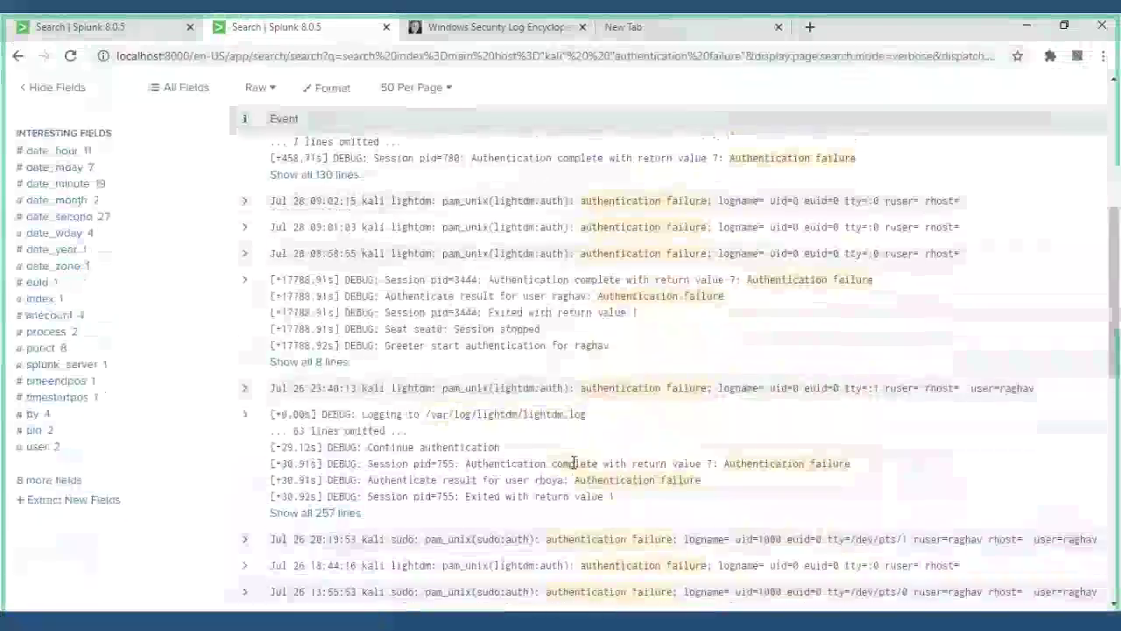
scroll(574, 460, down, 5)
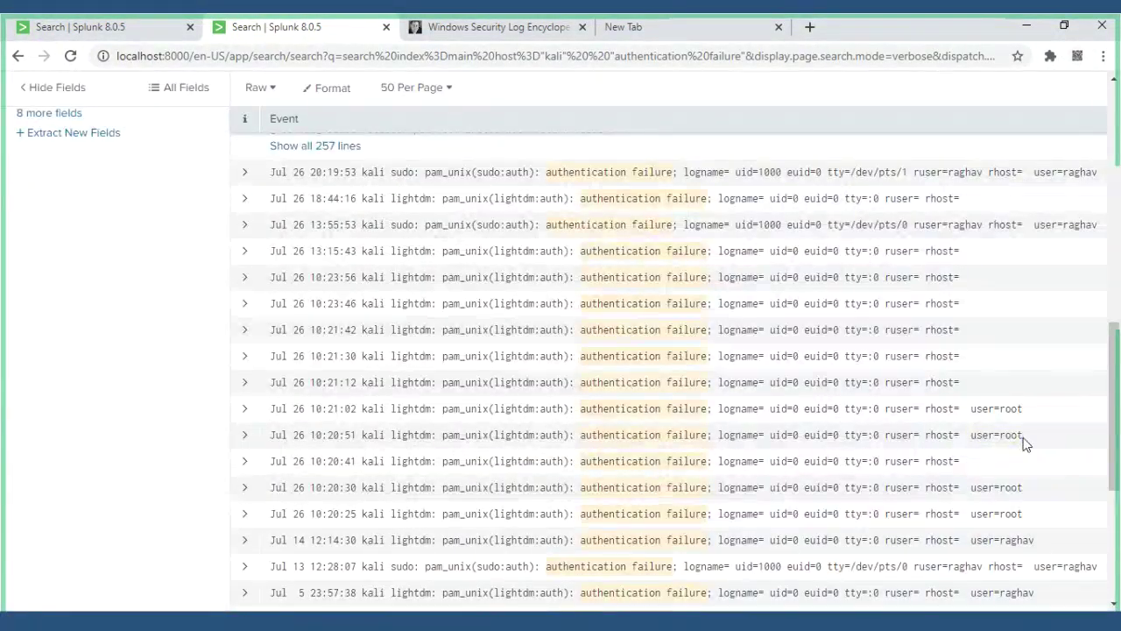
scroll(1027, 442, up, 10)
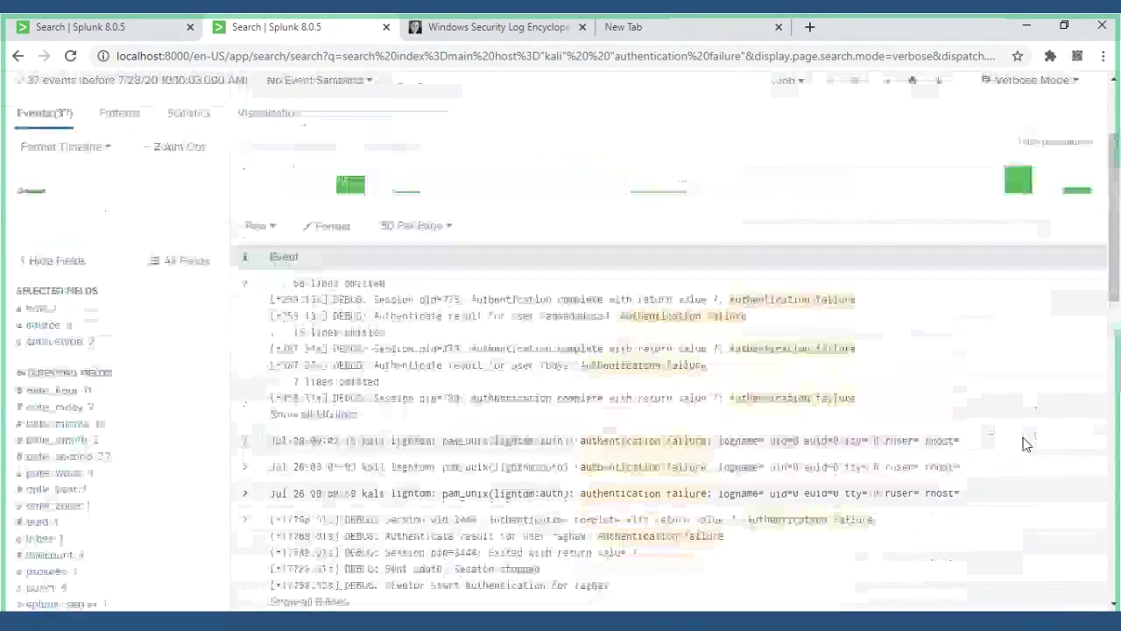
scroll(1027, 438, down, 10)
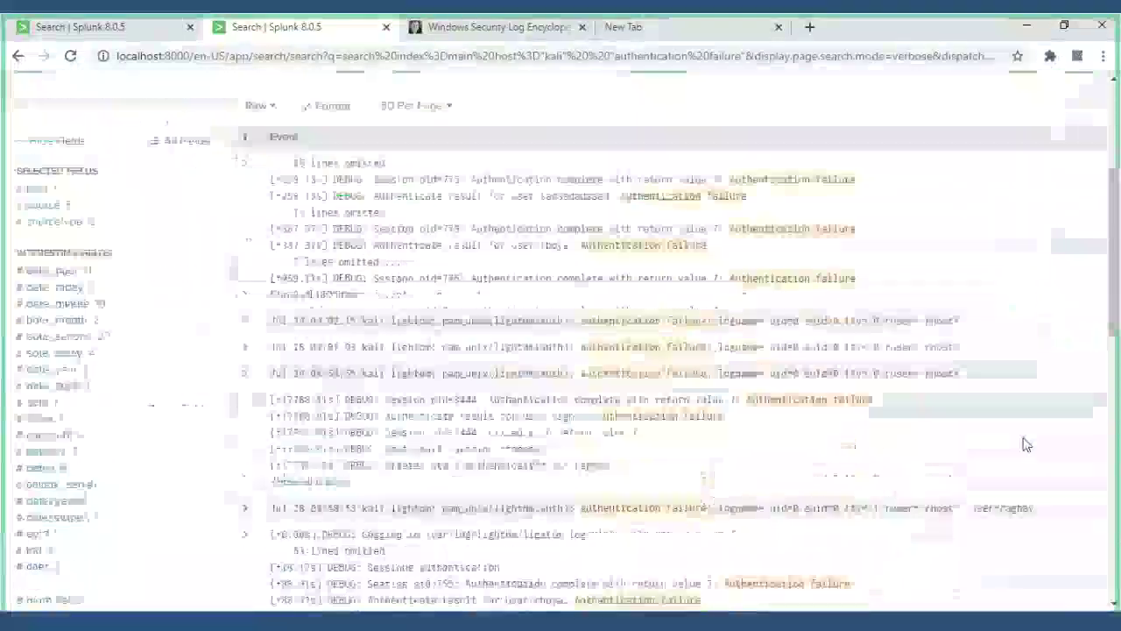
scroll(1027, 429, down, 5)
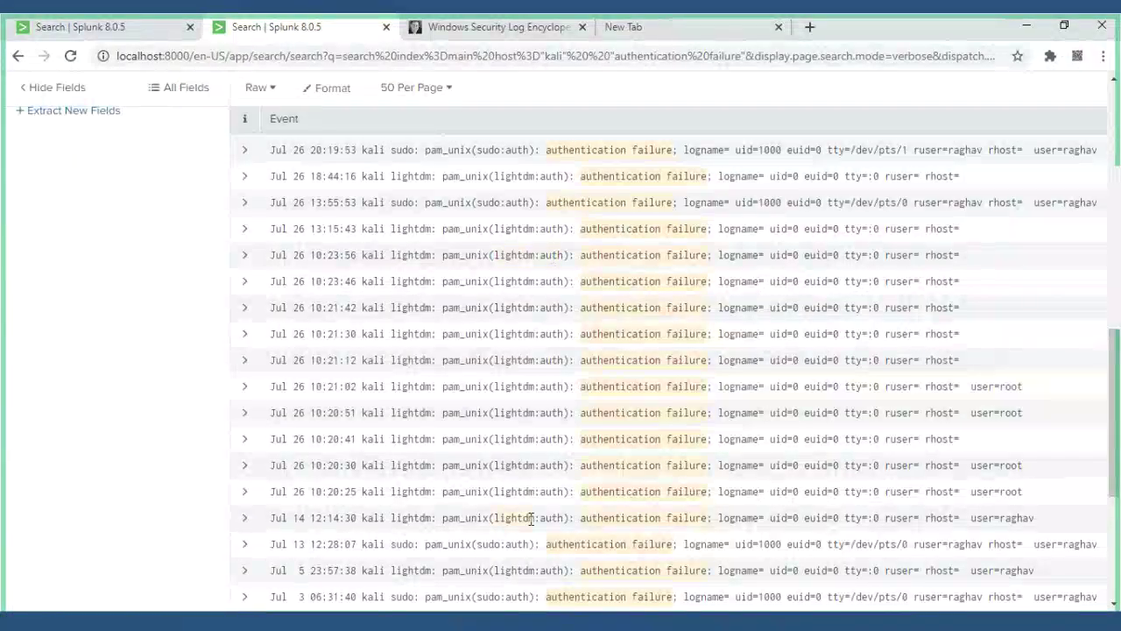
scroll(499, 338, up, 2)
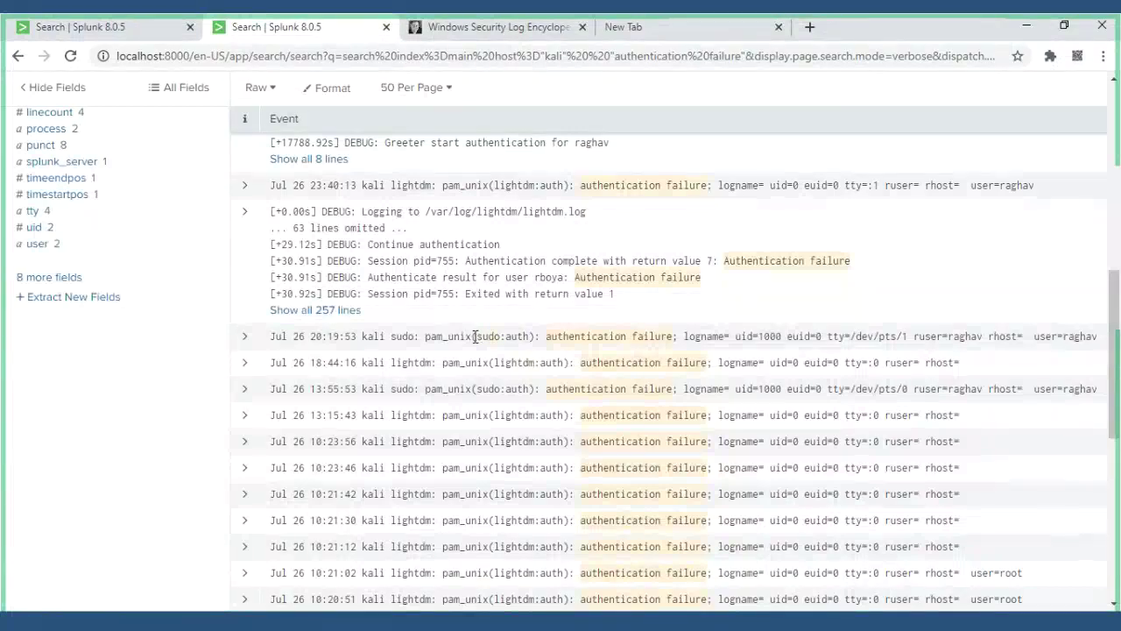
drag(475, 336, 562, 363)
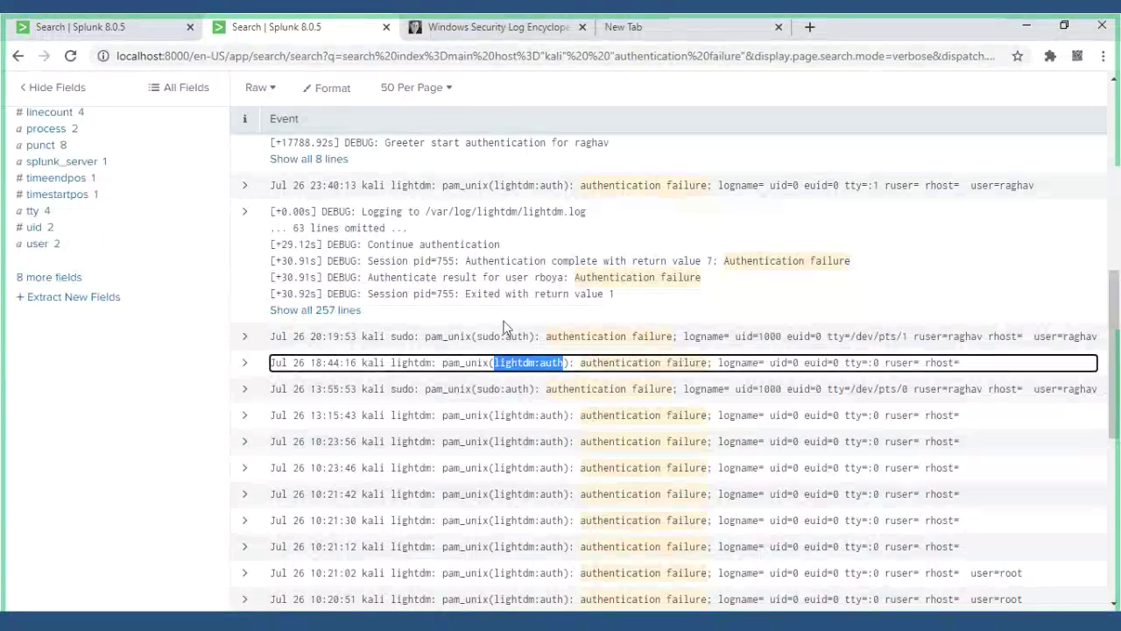
- Review the most recent authentication failure events and compare them with the event list in the Windows Security Log Encyclopedia
scroll(504, 327, up, 15)
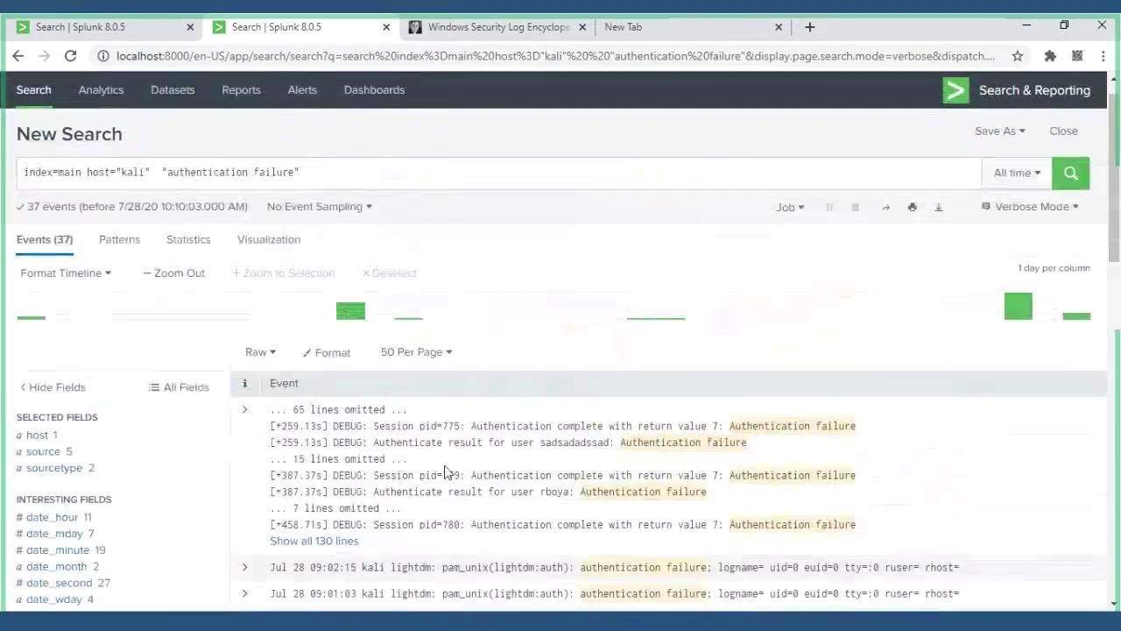
scroll(445, 401, down, 3)
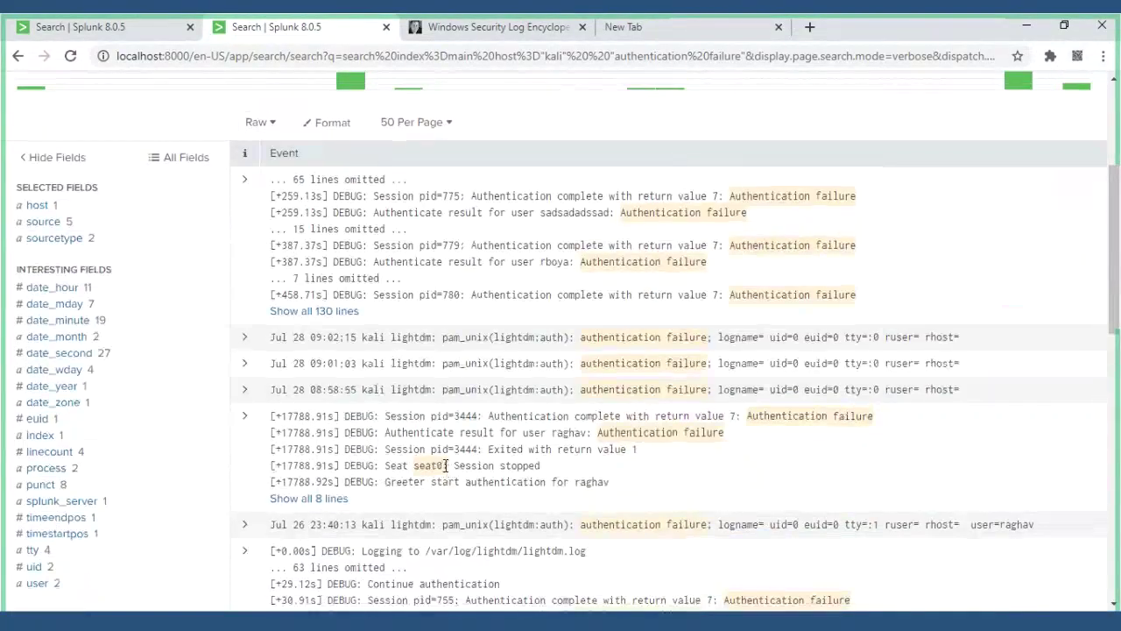
click(446, 465)
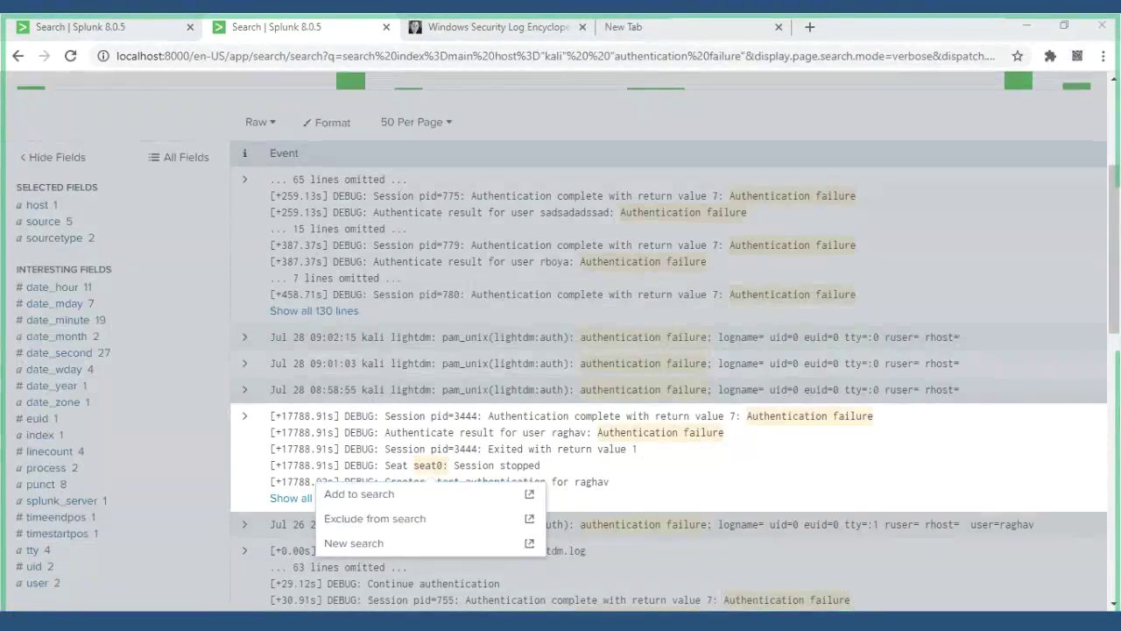
click(491, 27)
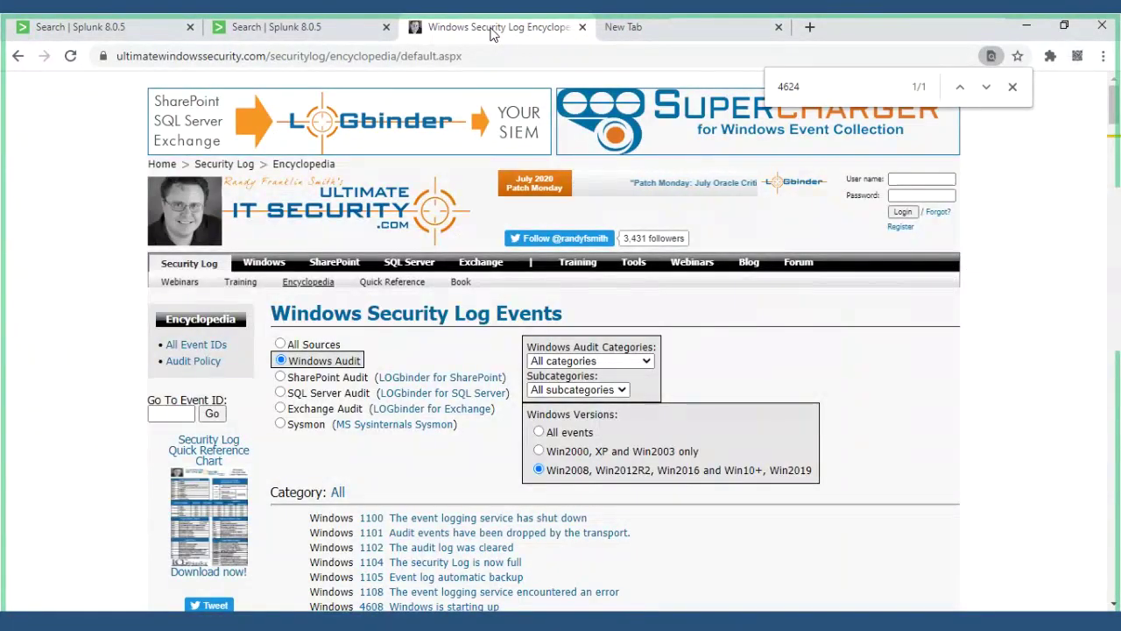
click(320, 33)
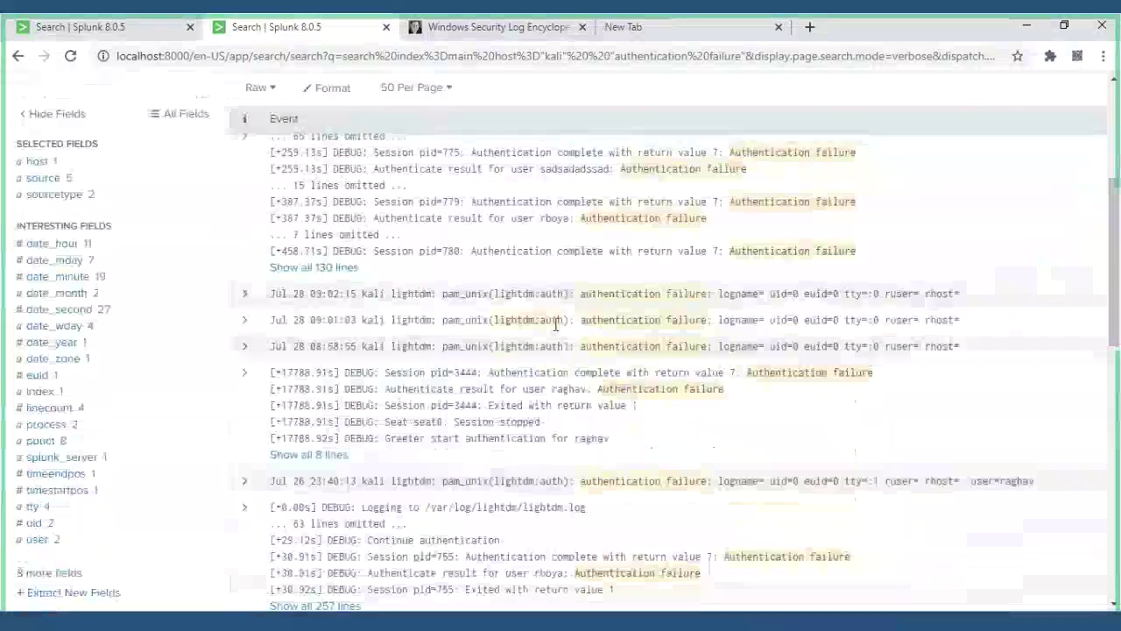
scroll(555, 325, up, 2)
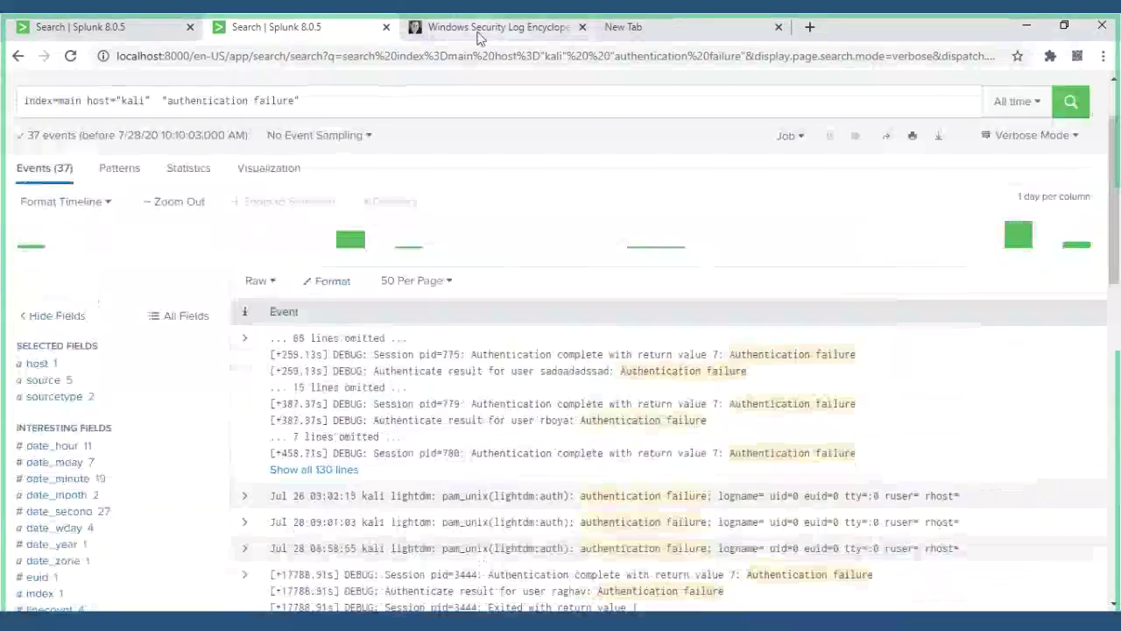
click(479, 28)
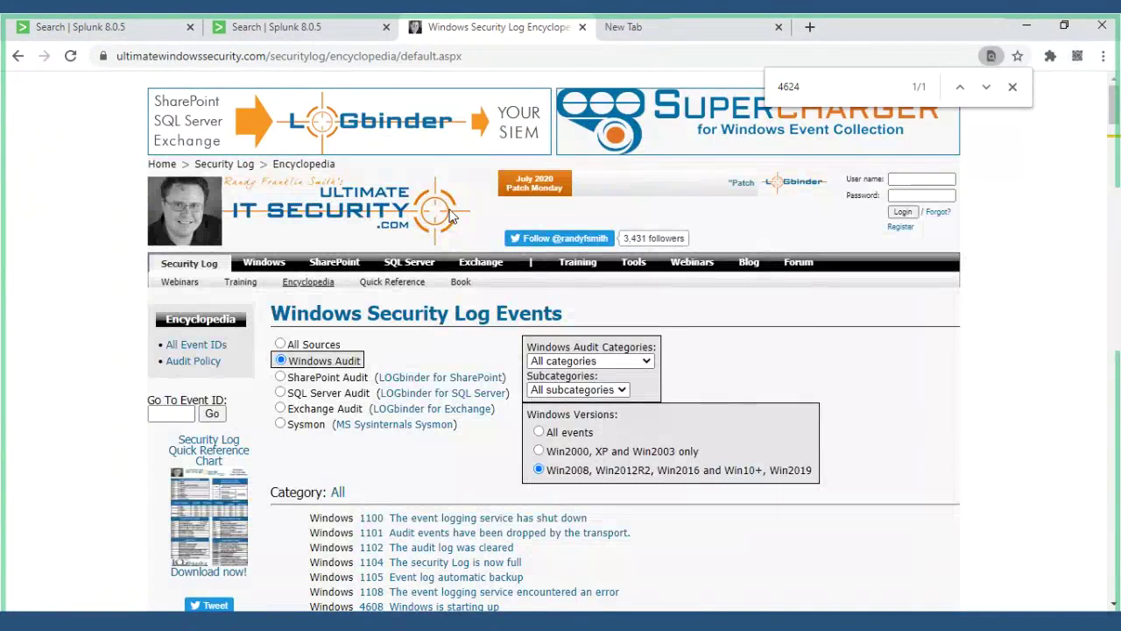
- Search Google for "sof elk" in the empty browser tab and open the SOF-ELK configuration files repository on GitHub
click(605, 25)
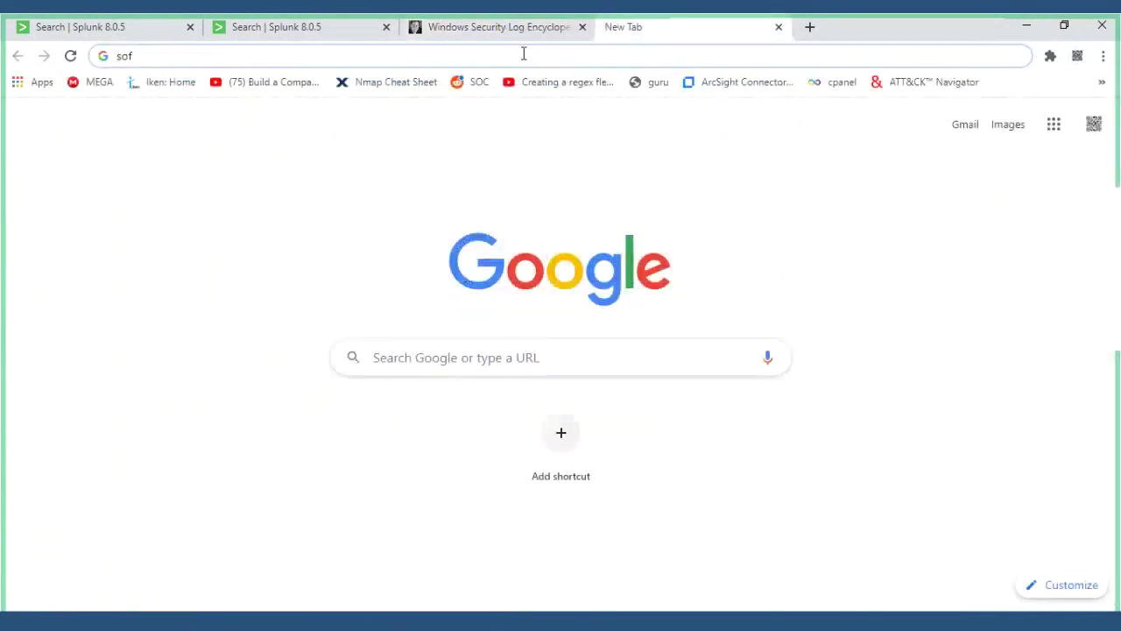
key(BackSpace)
key(BackSpace)
key(BackSpace)
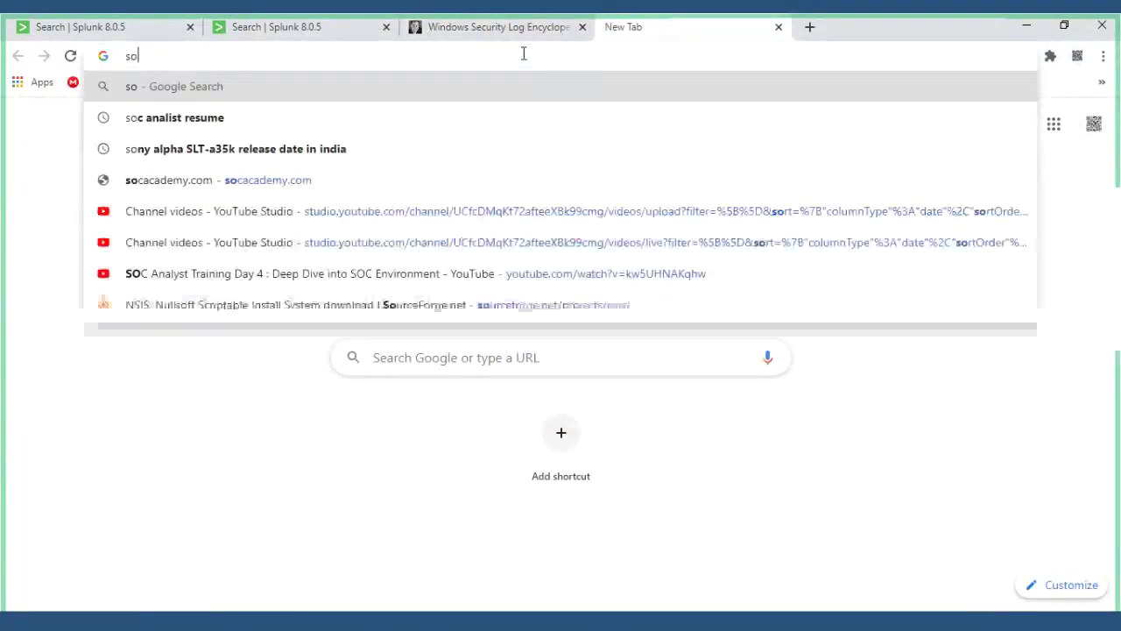
text(sof elk)
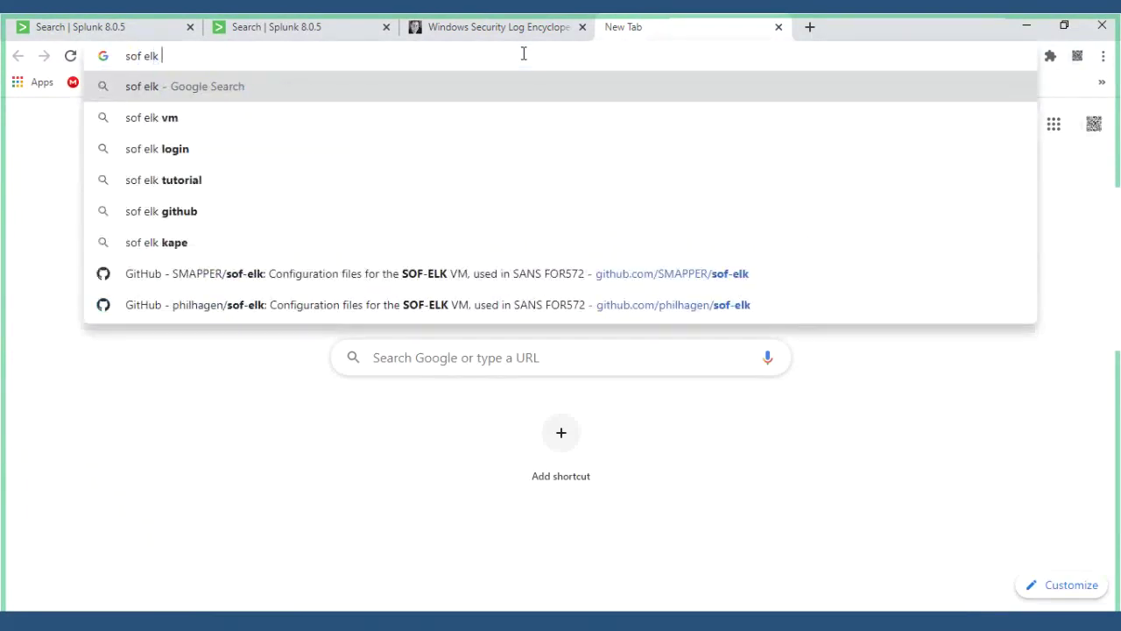
key(Return)
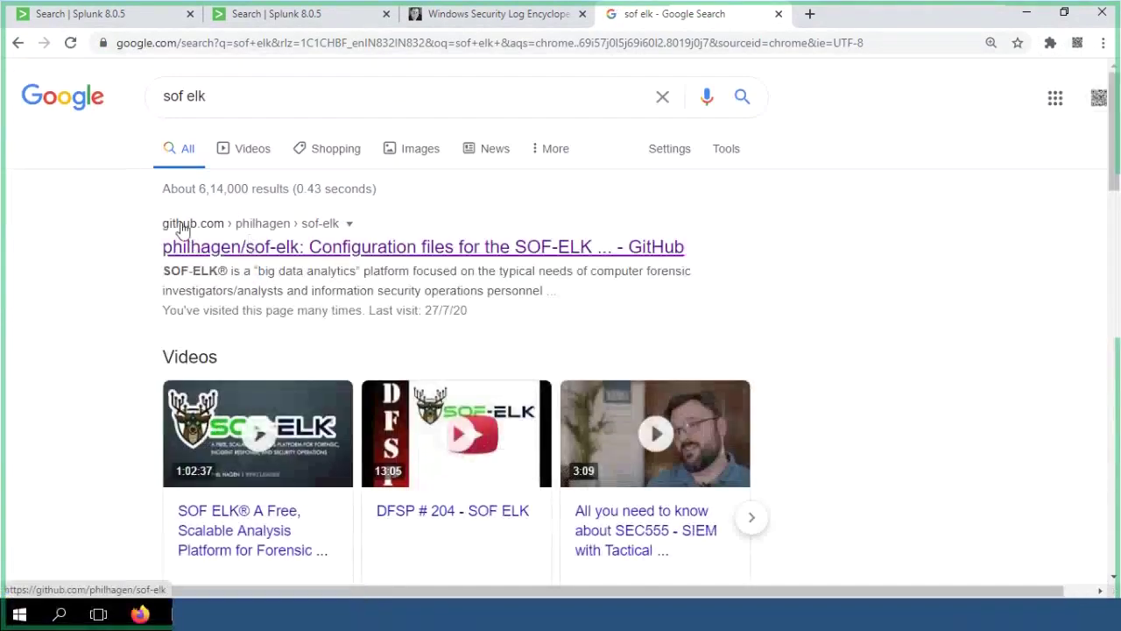
click(249, 257)
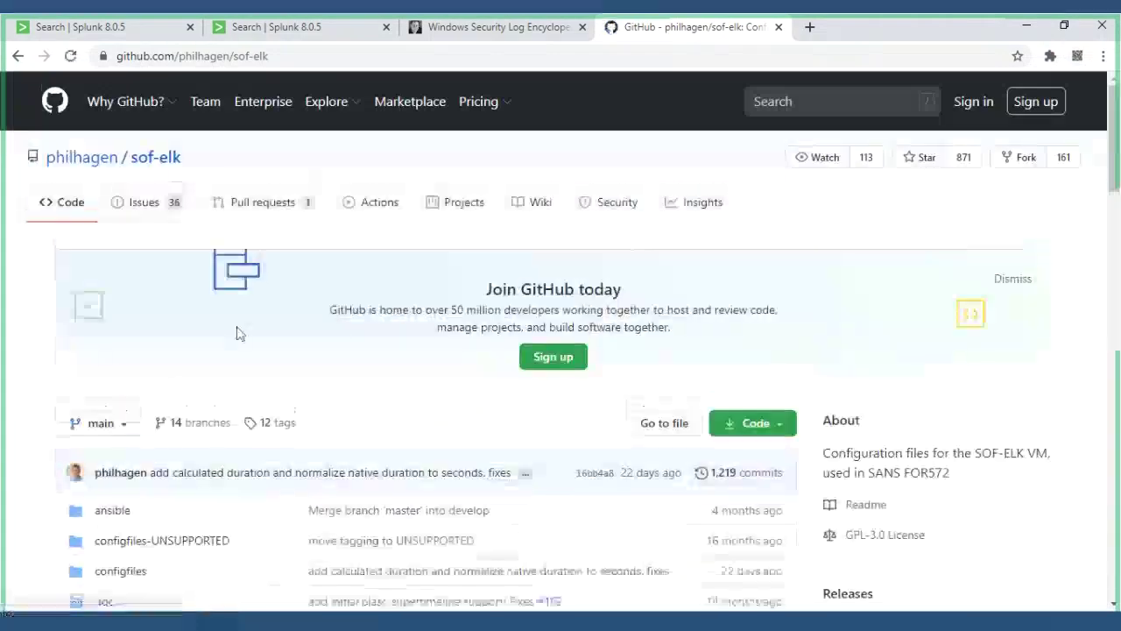
- Look through the SOF-ELK repository's folders and open the configfiles folder
scroll(170, 441, down, 3)
scroll(170, 438, down, 5)
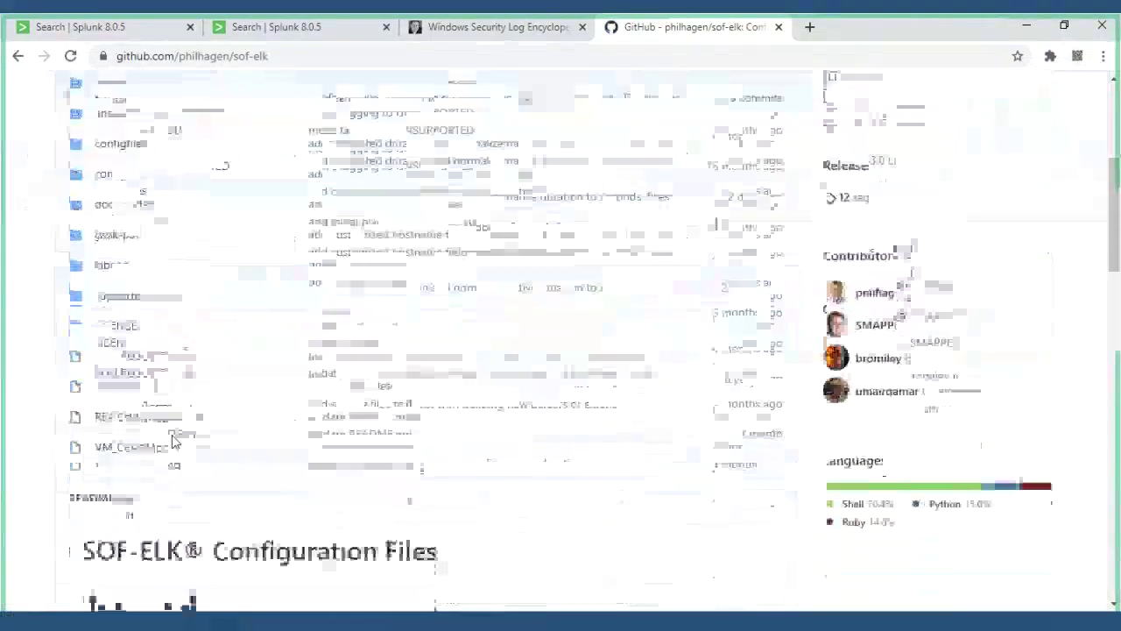
scroll(116, 164, up, 2)
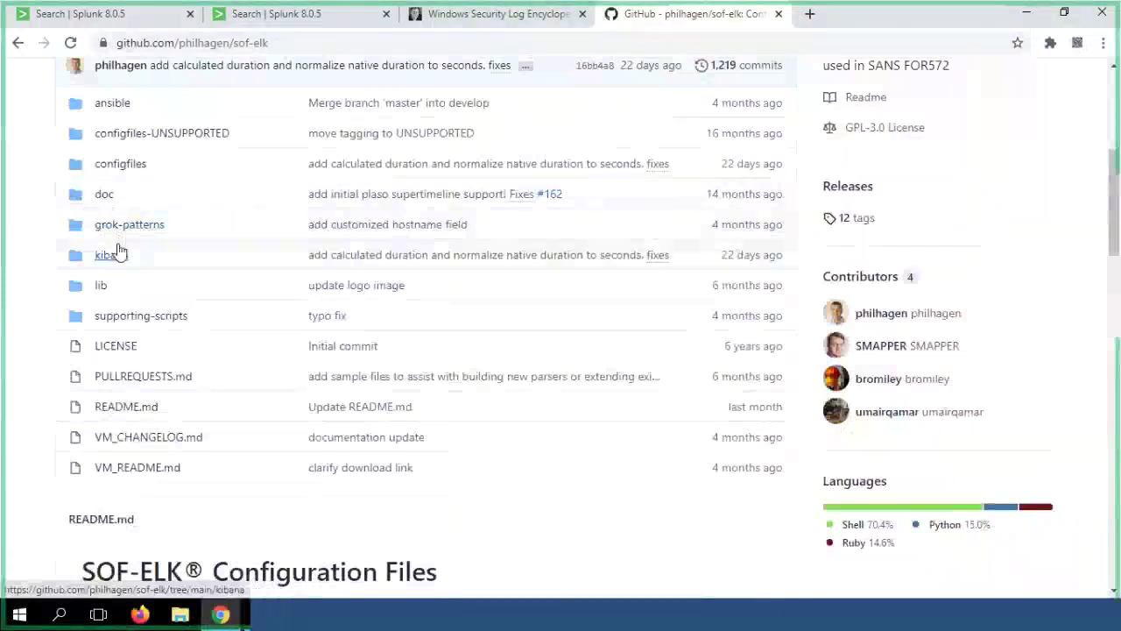
scroll(150, 242, up, 1)
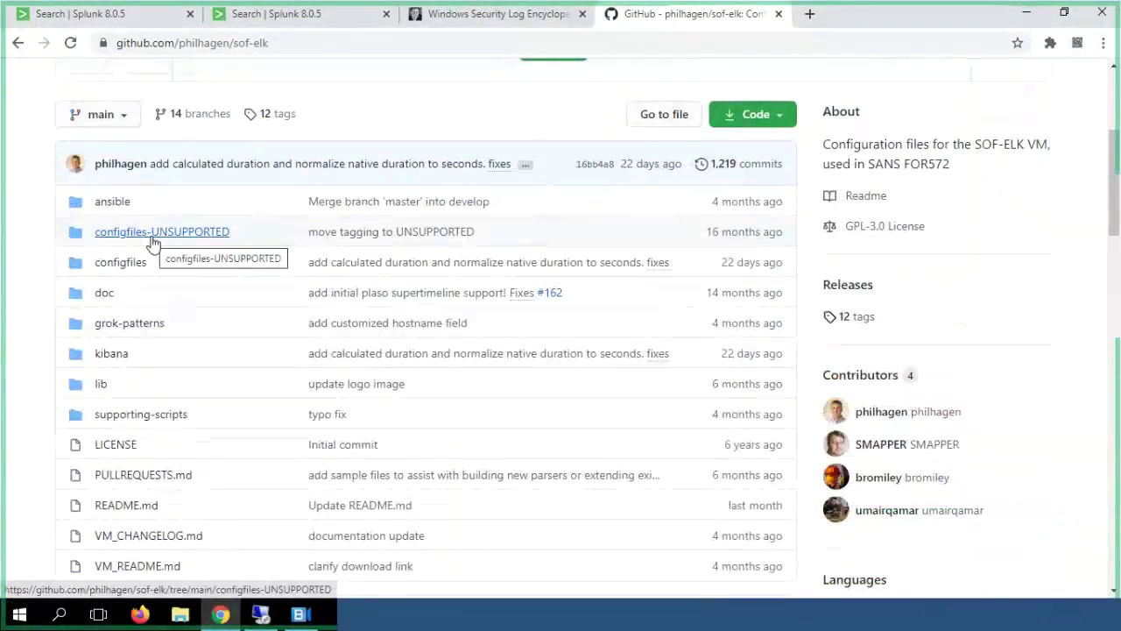
scroll(151, 328, down, 1)
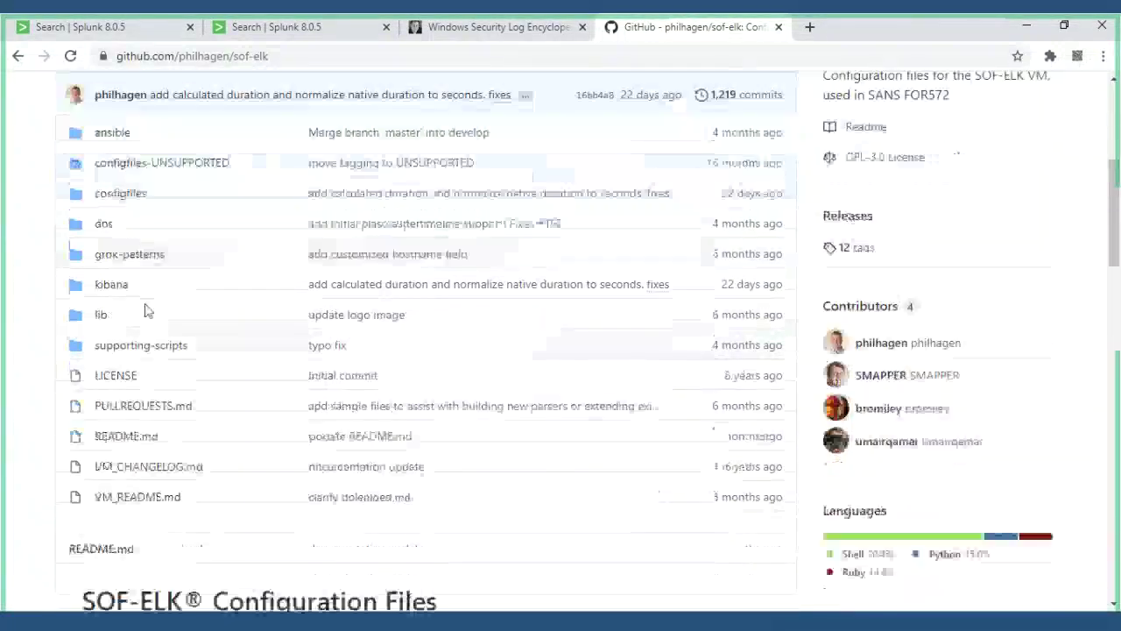
click(126, 195)
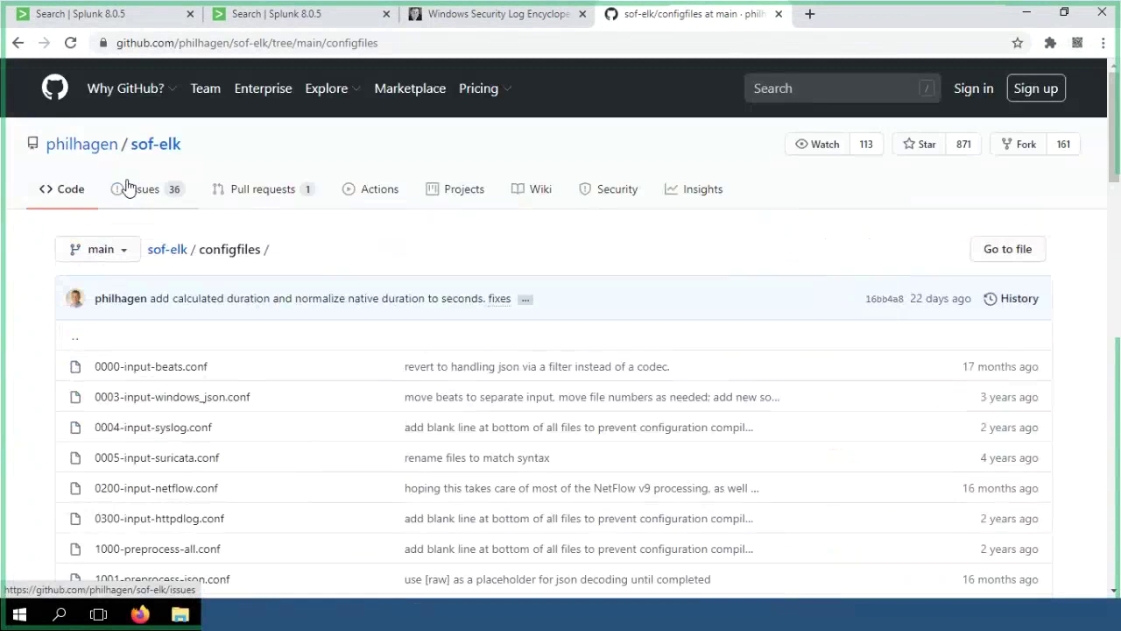
- Browse the parser configuration files, open 6018-cisco_asa.conf briefly and return to the configfiles list
scroll(389, 325, down, 2)
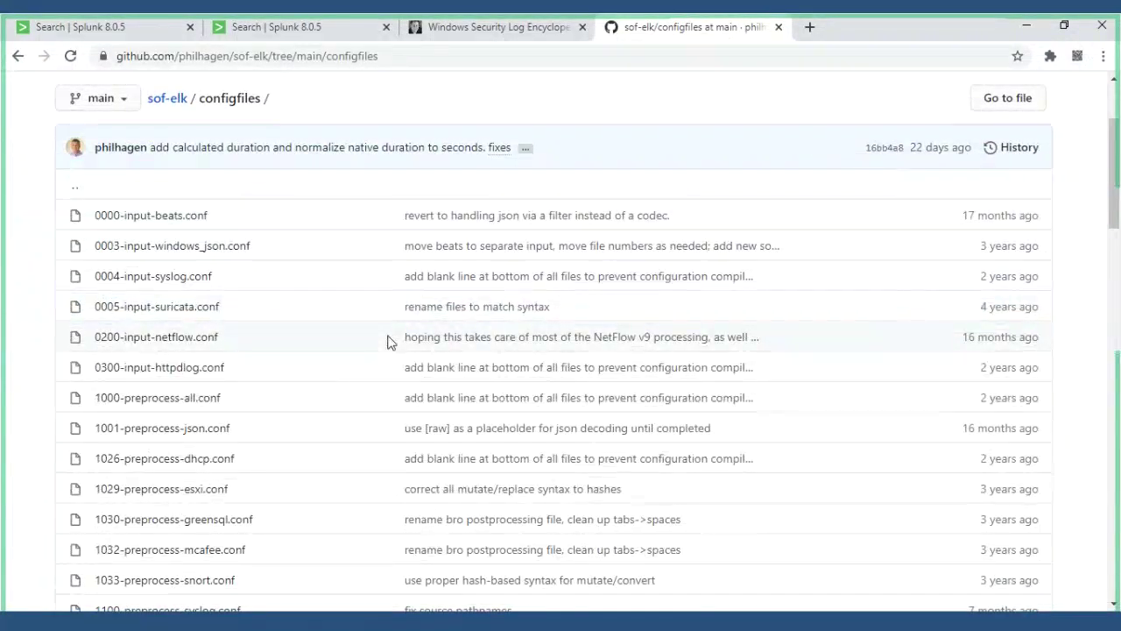
scroll(280, 326, up, 1)
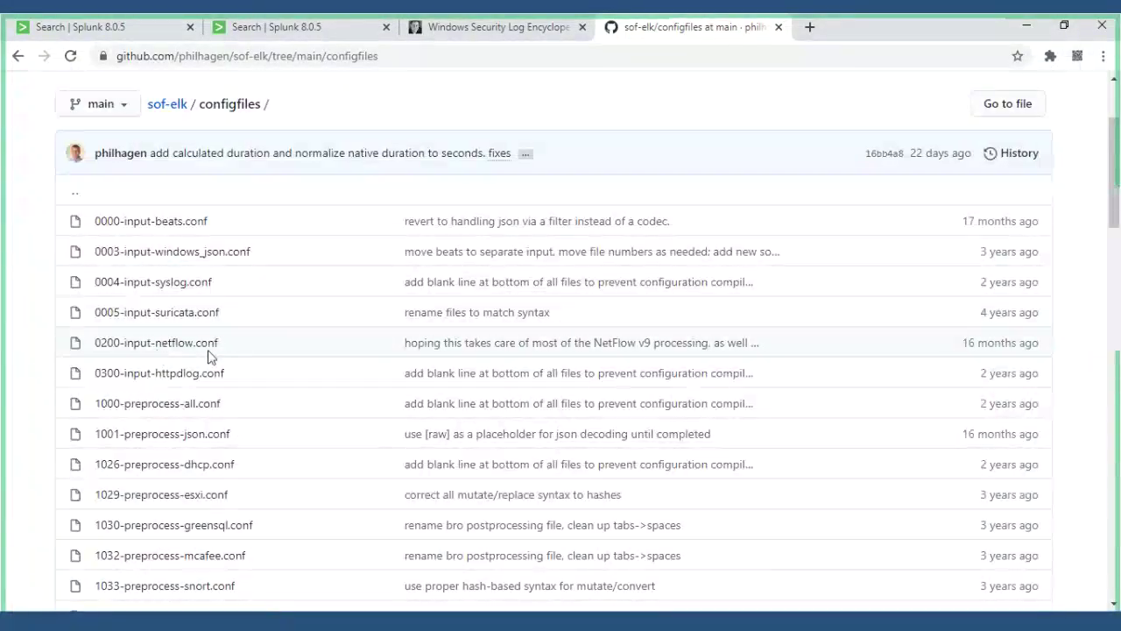
scroll(209, 357, down, 3)
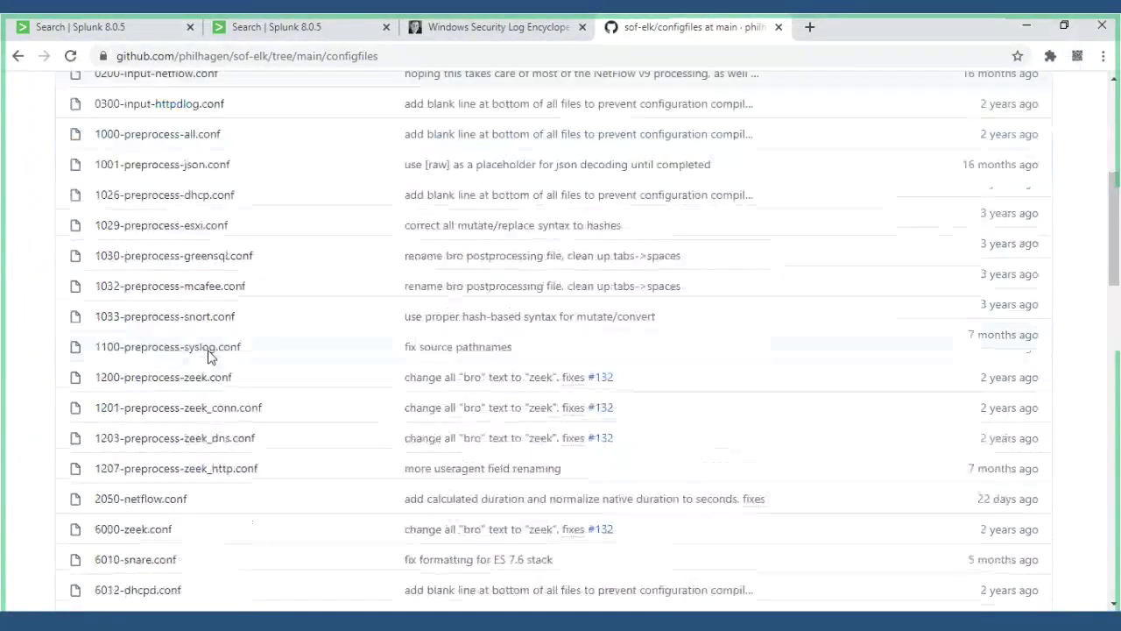
scroll(208, 356, down, 4)
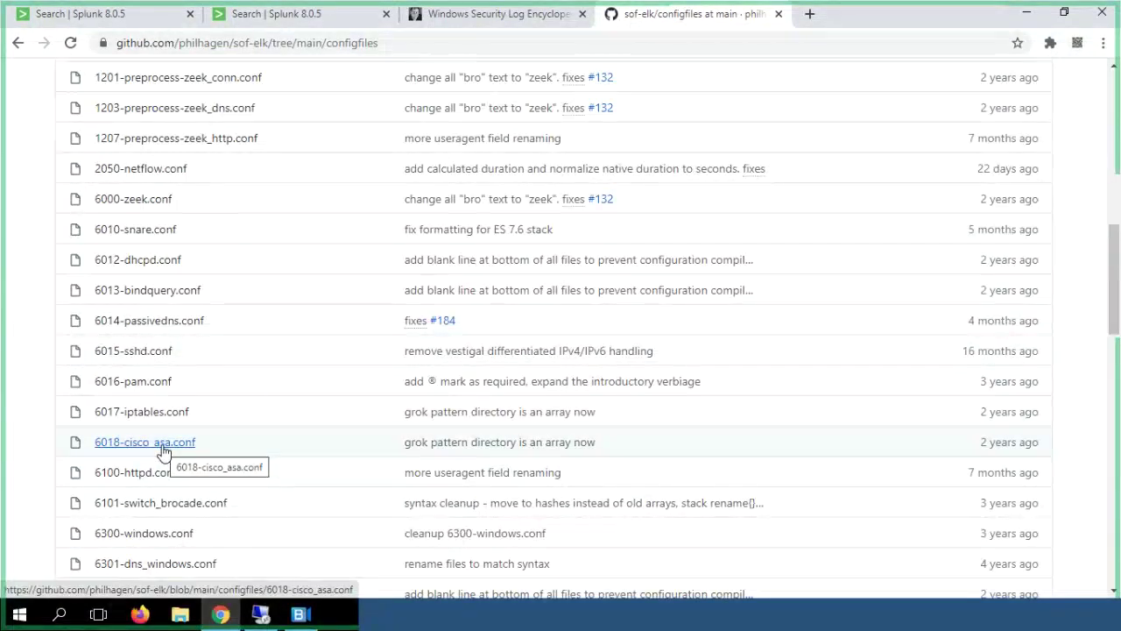
click(162, 451)
click(18, 55)
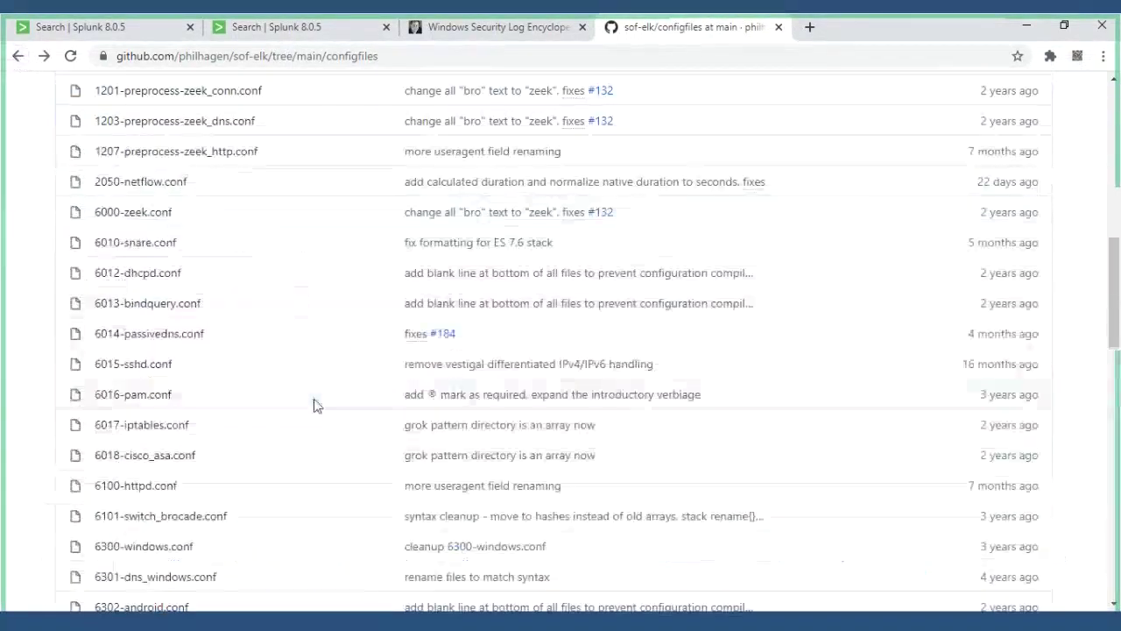
- Find "windows" in the configfiles list, open 6300-windows.conf and look through its EventID tagging rules
scroll(315, 406, up, 6)
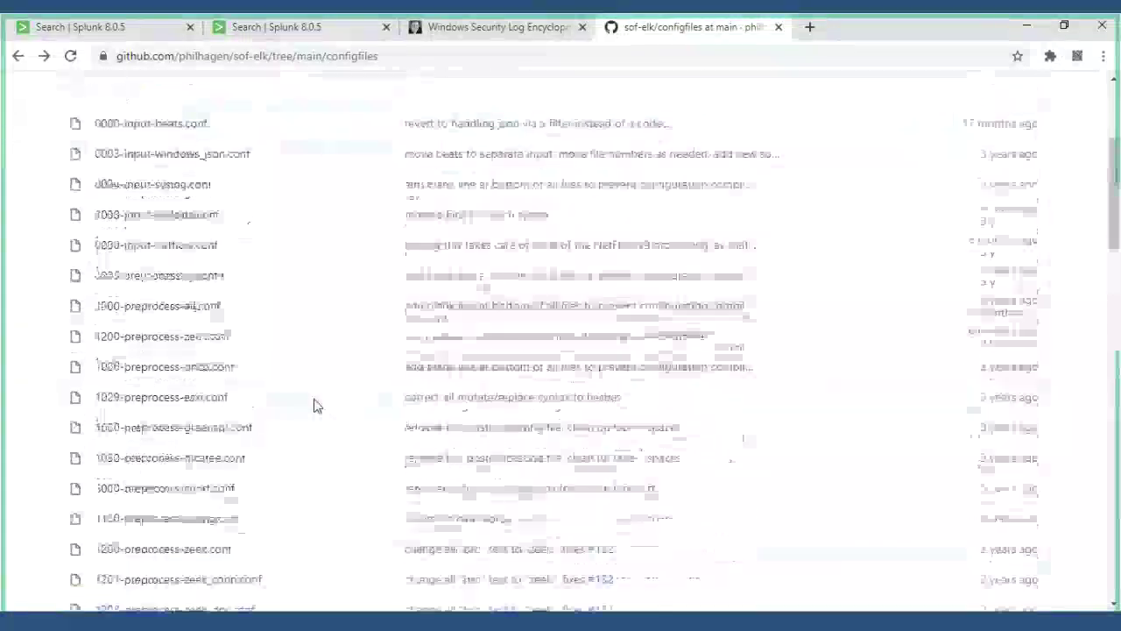
key(ctrl+f)
text(w)
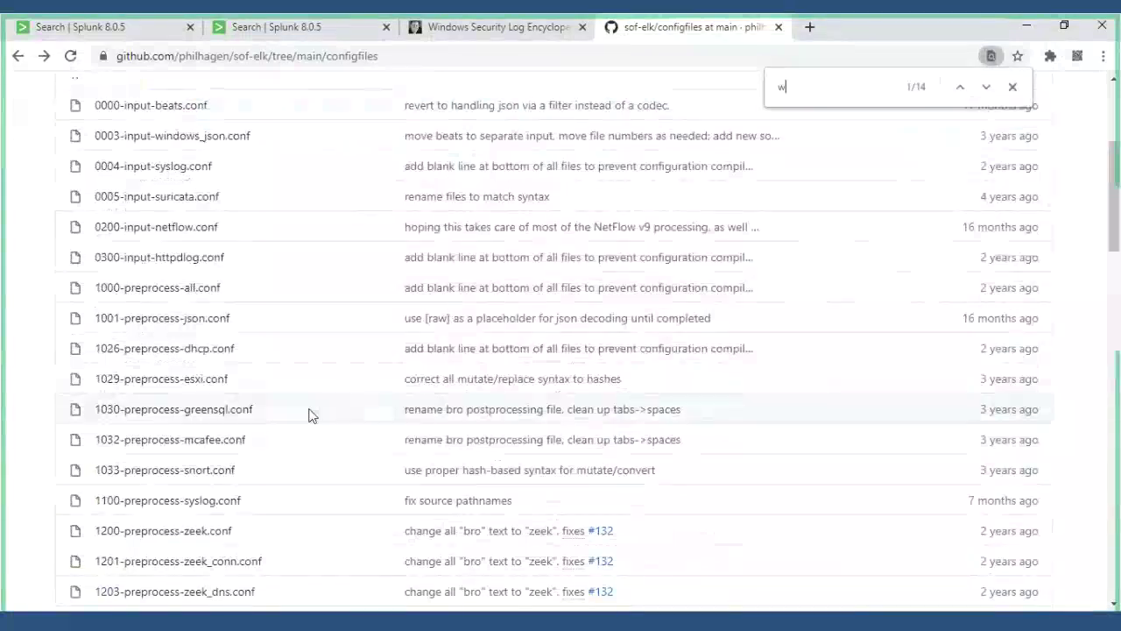
text(indows)
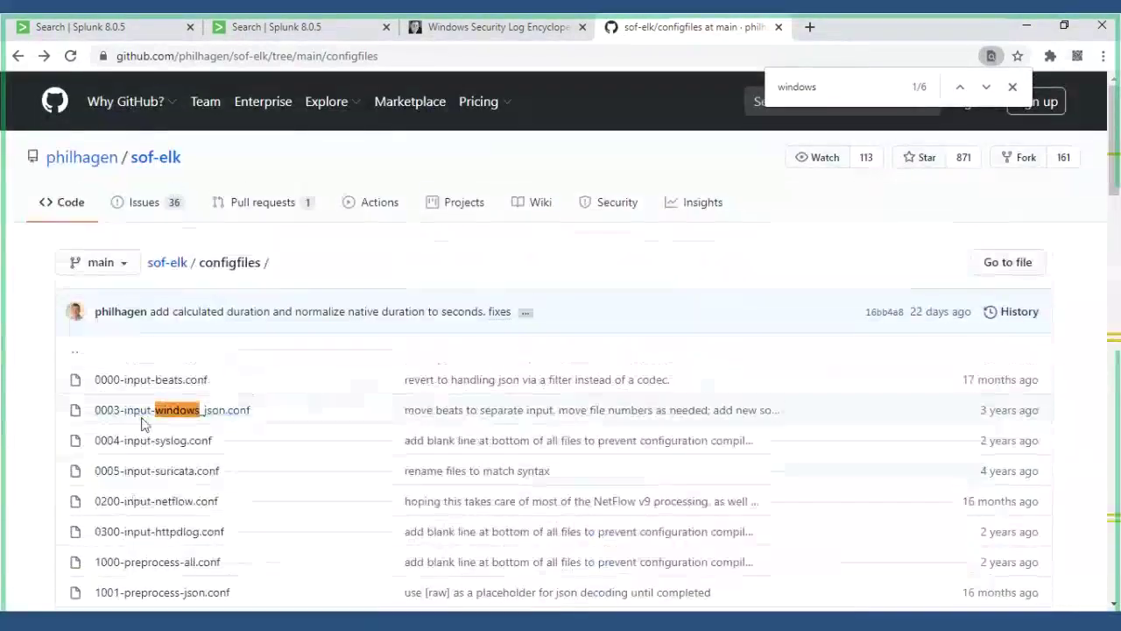
key(Return)
key(Return)
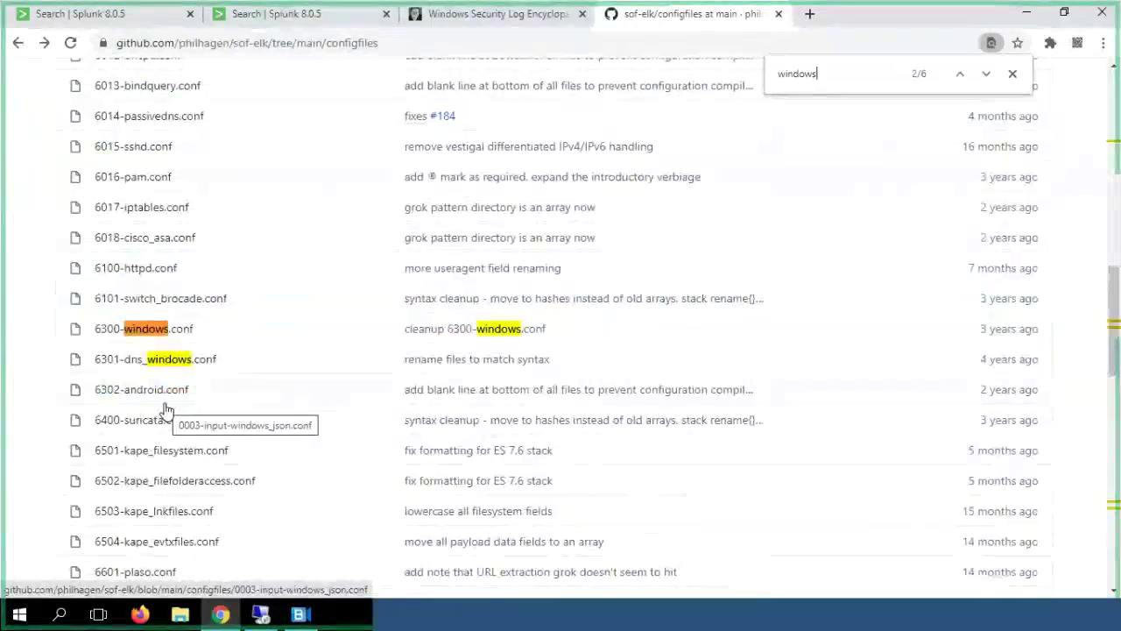
click(165, 329)
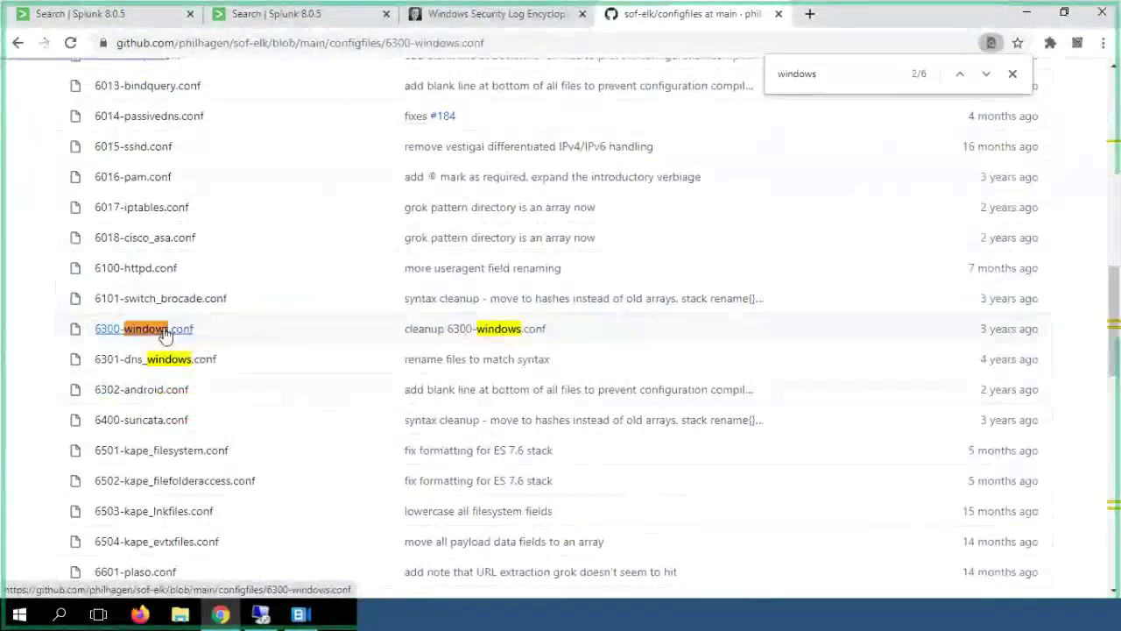
scroll(165, 333, down, 3)
scroll(295, 478, up, 4)
scroll(295, 478, down, 1)
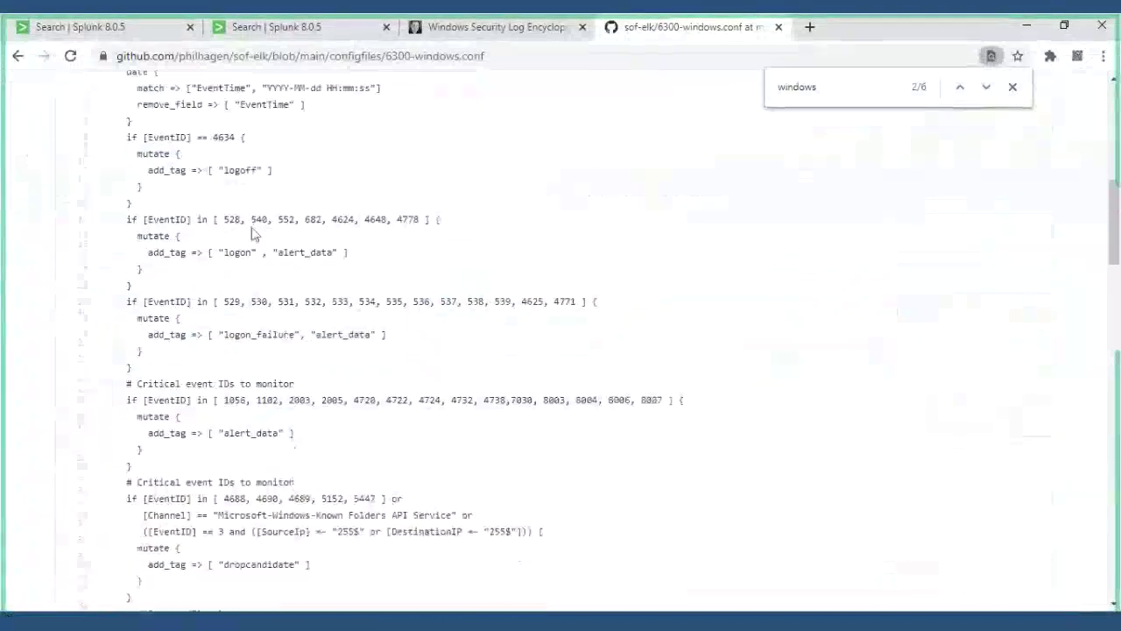
- Examine the EventID tagging rules in 6300-windows.conf, highlighting the logon event IDs and the logoff ID 4634
scroll(226, 220, up, 1)
scroll(226, 220, up, 1)
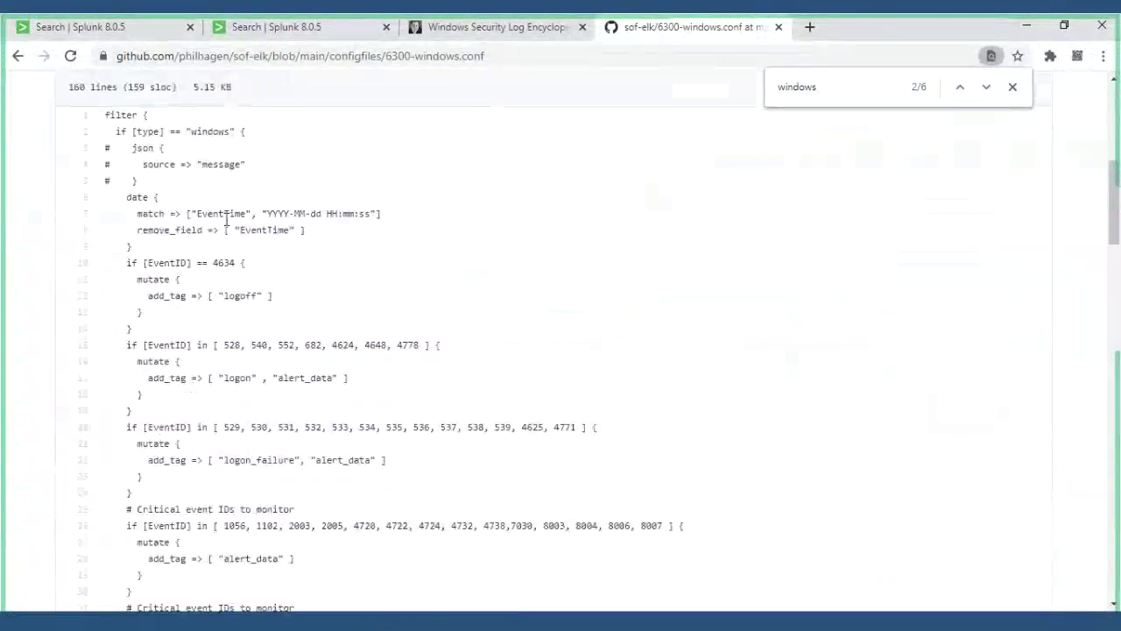
scroll(226, 219, down, 1)
drag(224, 260, 421, 264)
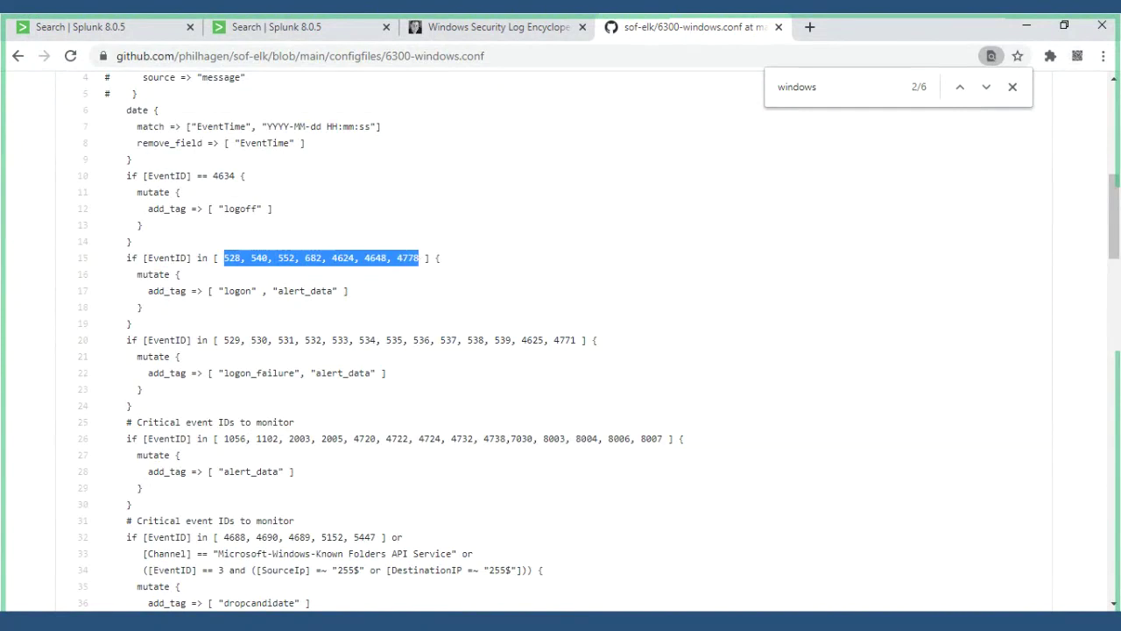
key(alt+Tab)
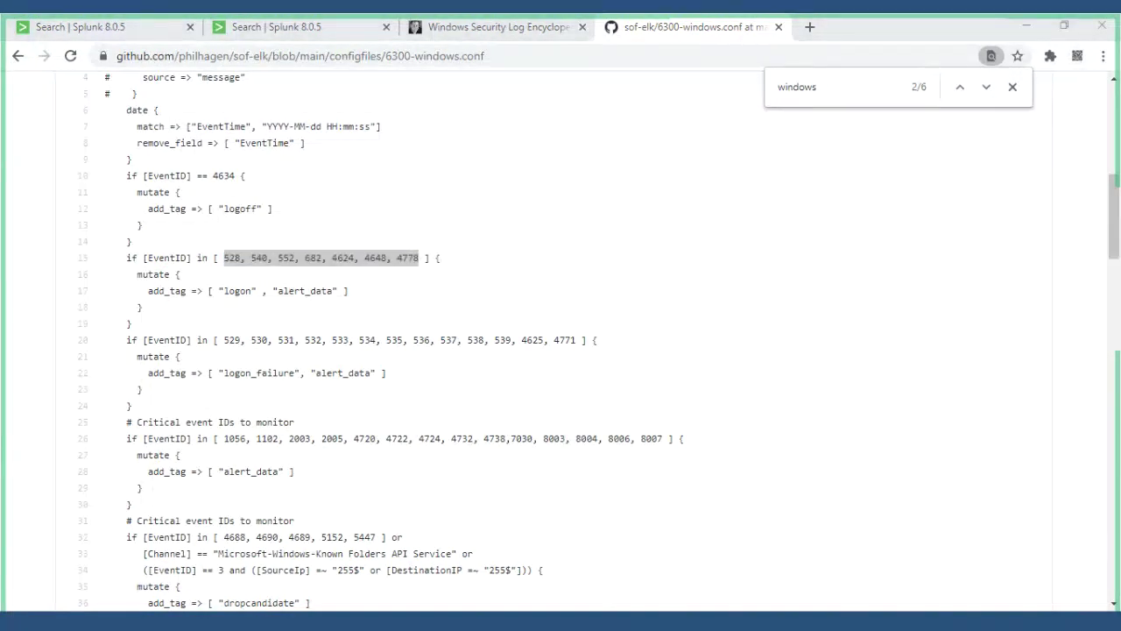
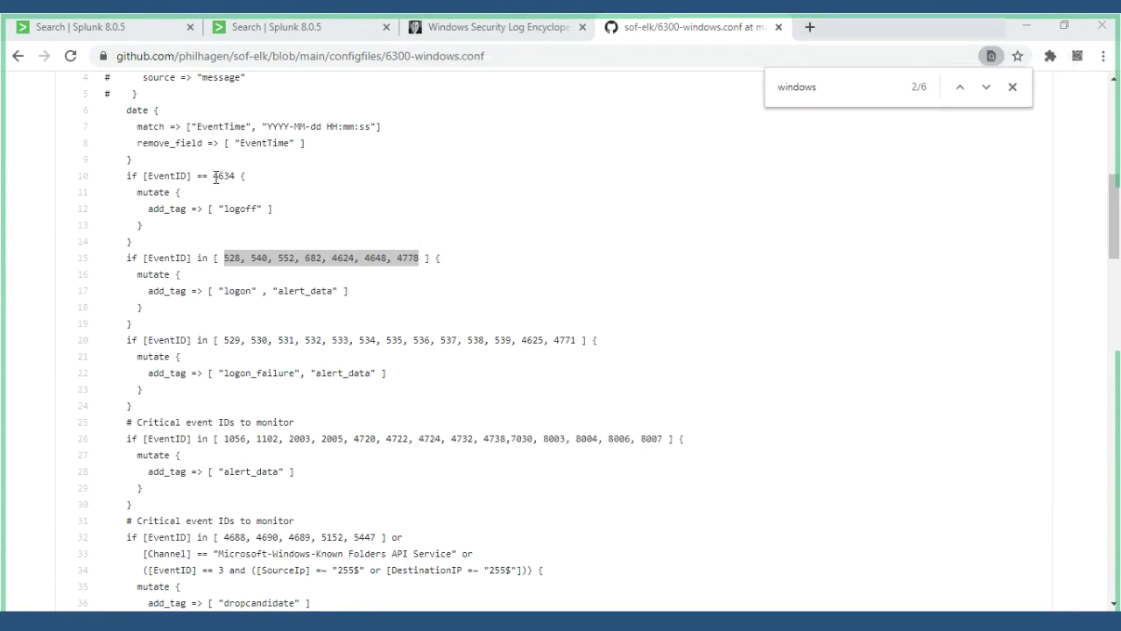
double_click(219, 176)
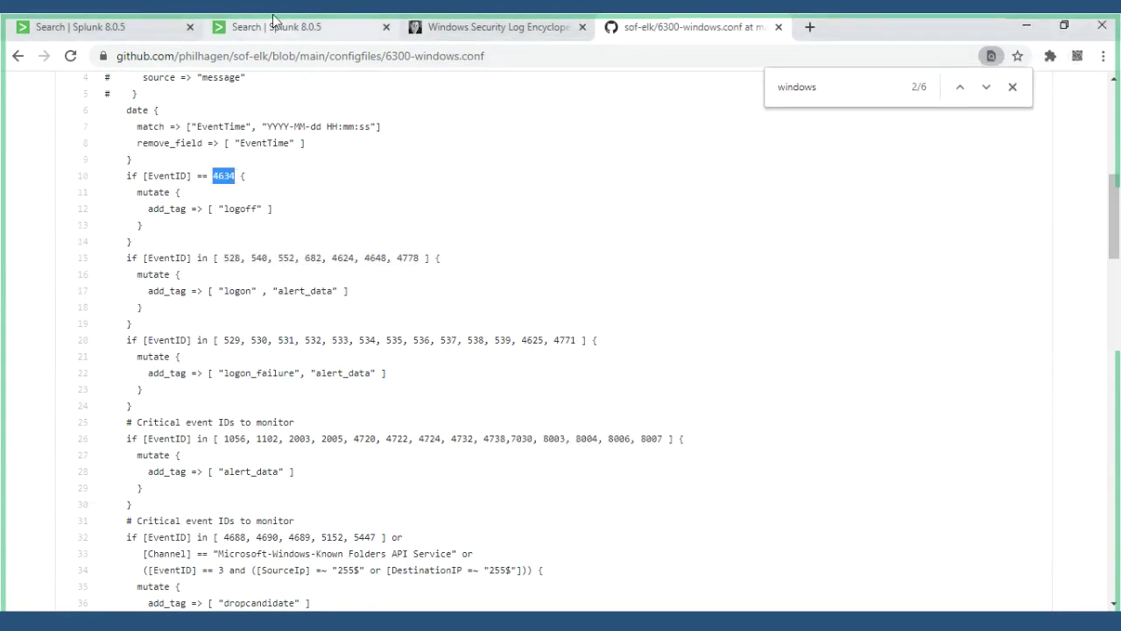
- Return to the Splunk search for "*authentication*" and change its host filter to splunk
click(92, 28)
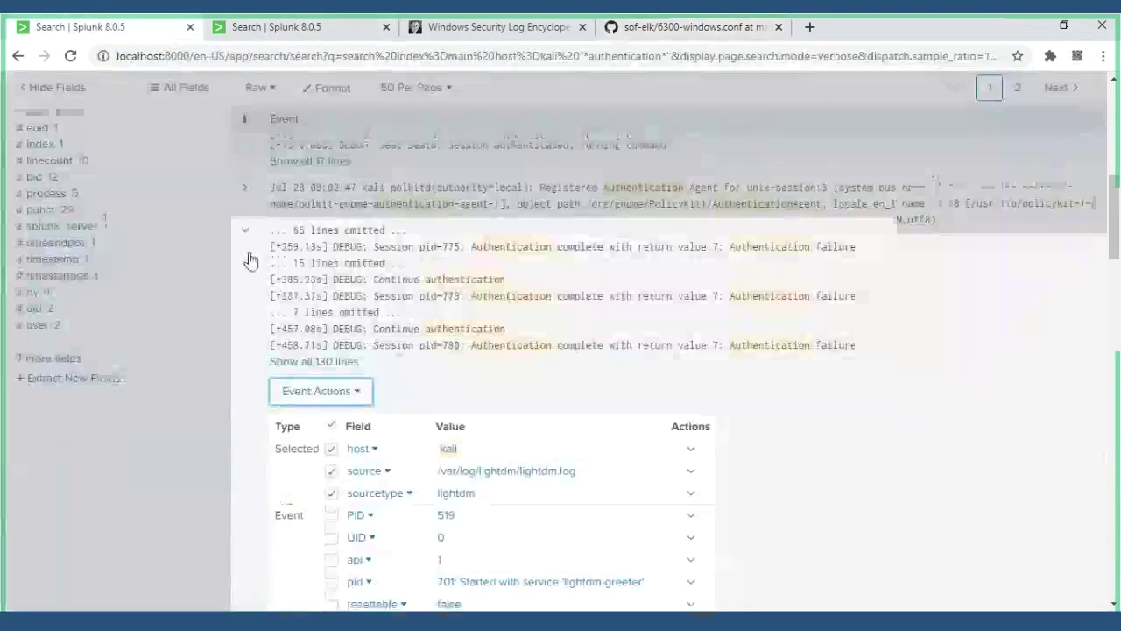
scroll(250, 254, up, 5)
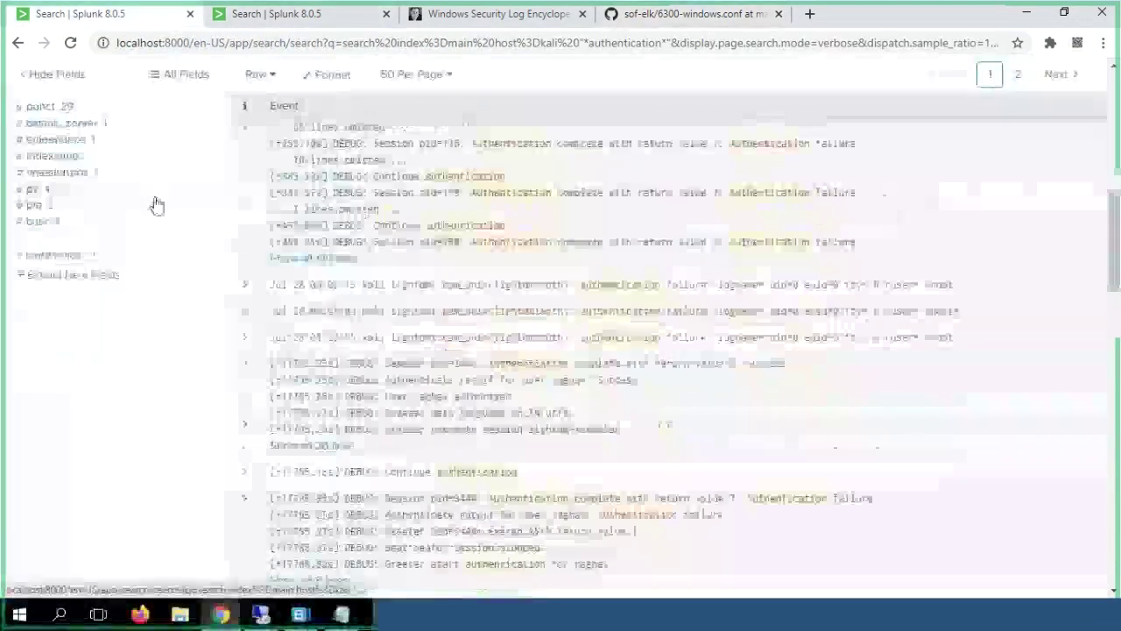
scroll(131, 194, up, 5)
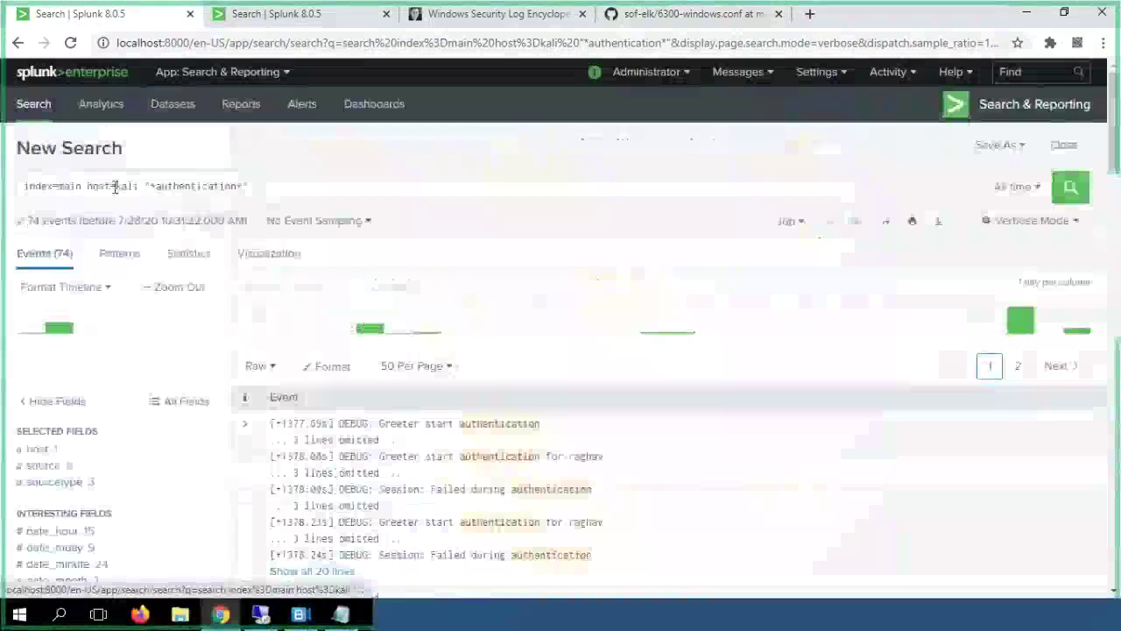
double_click(128, 186)
key(BackSpace)
text(splu)
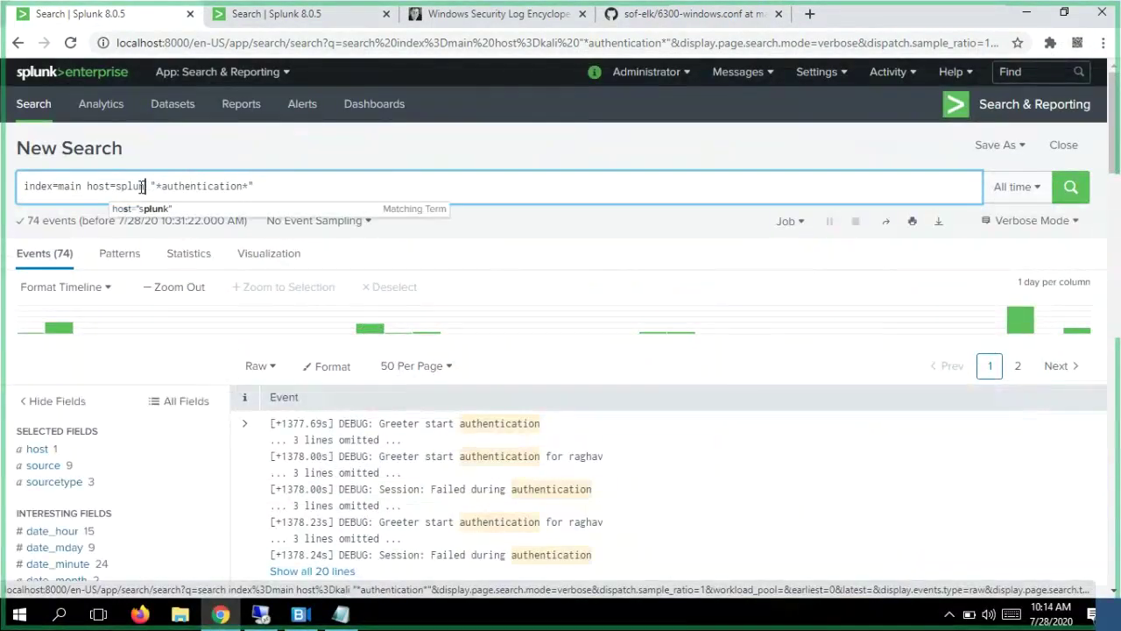
text(nk)
- Try replacing the "*authentication*" term with eventcode=4634, checking the ID against the SOF-ELK file, and run the search
drag(280, 186, 158, 189)
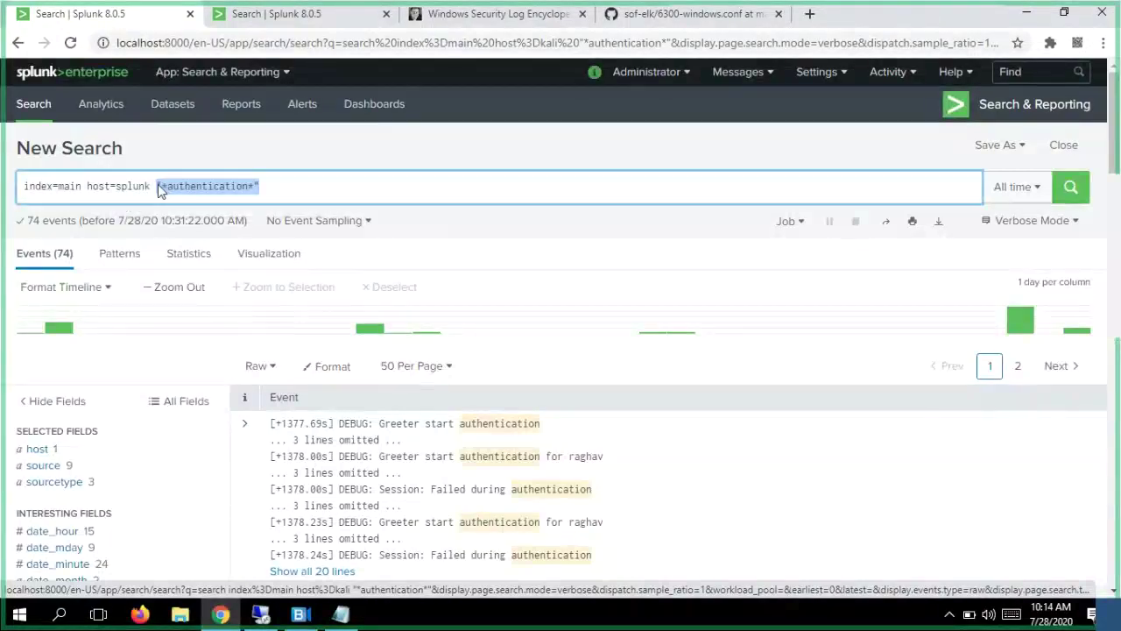
text(eventcode)
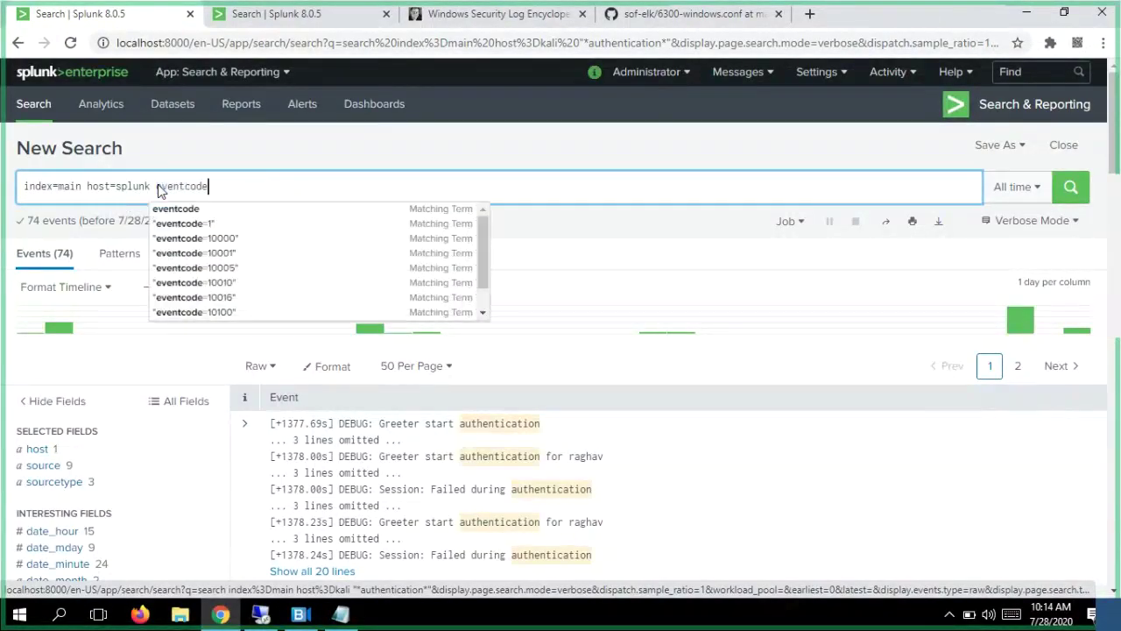
text(=)
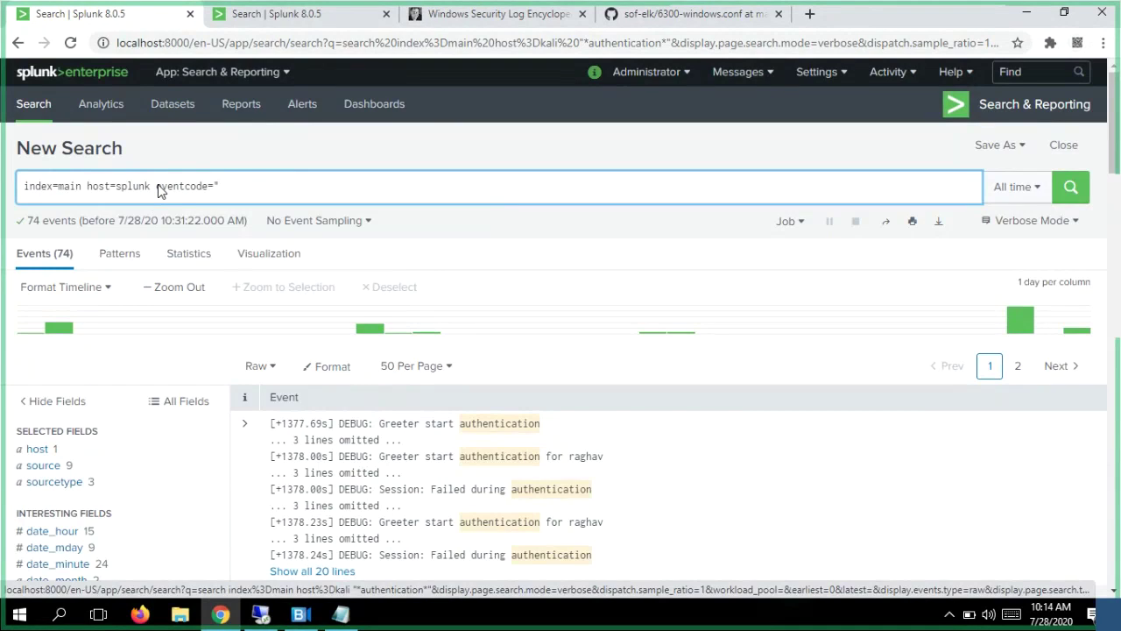
key(Delete)
text(462)
text(4634)
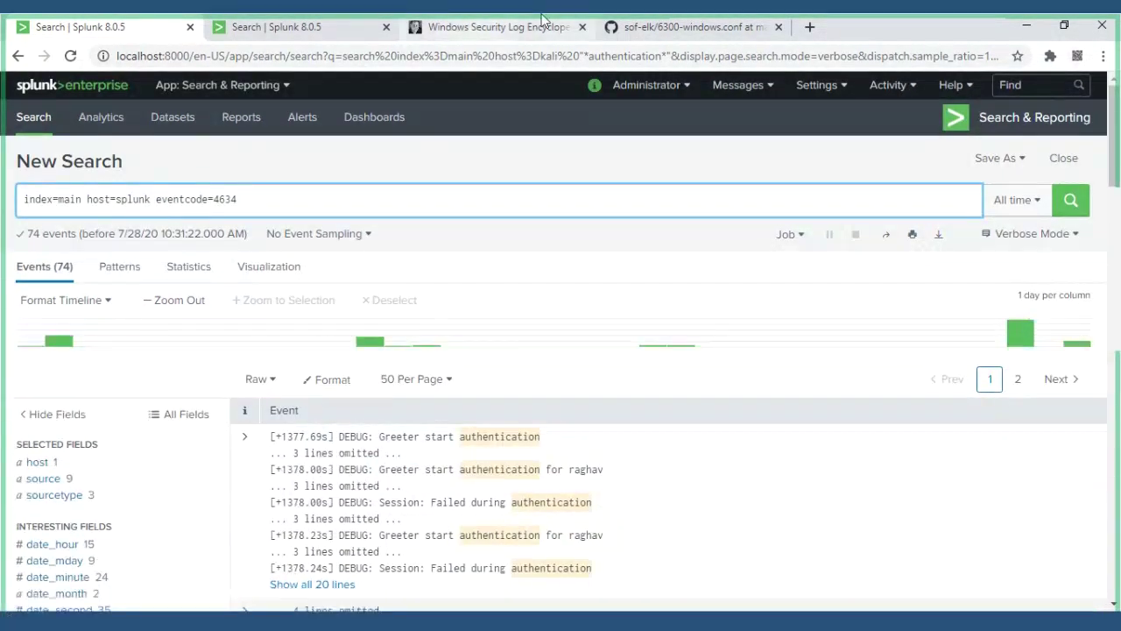
click(675, 14)
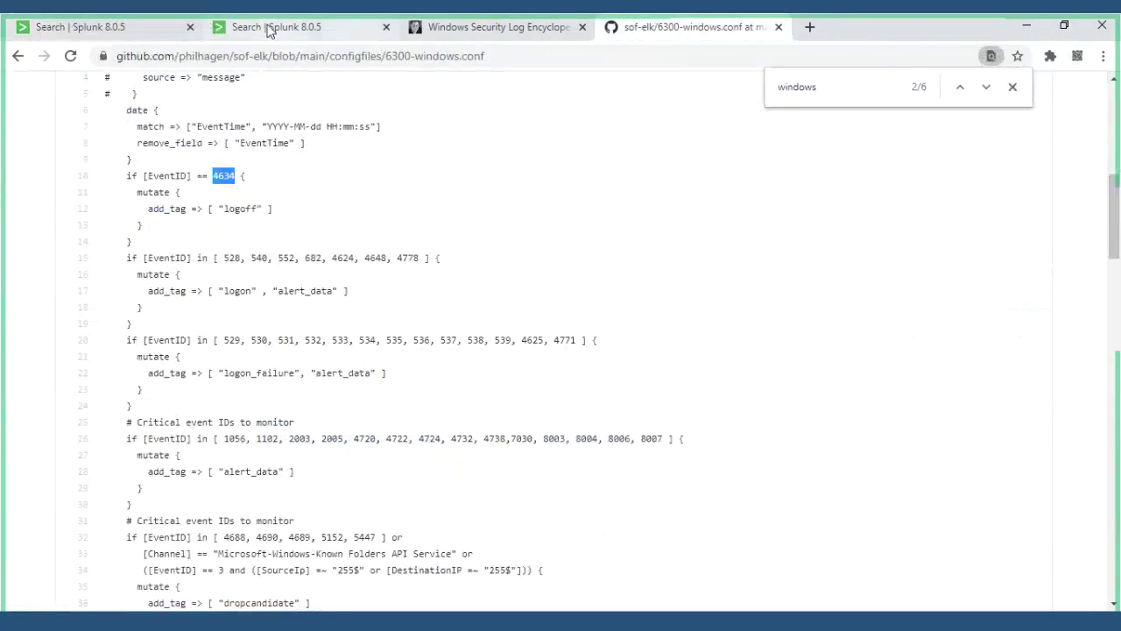
click(211, 30)
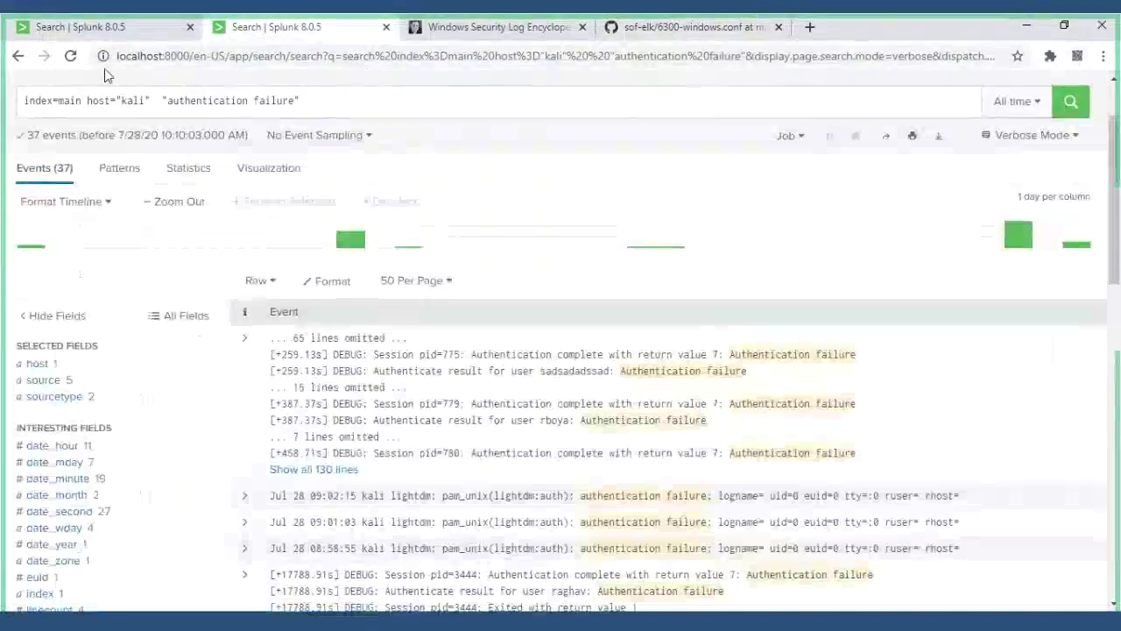
click(49, 30)
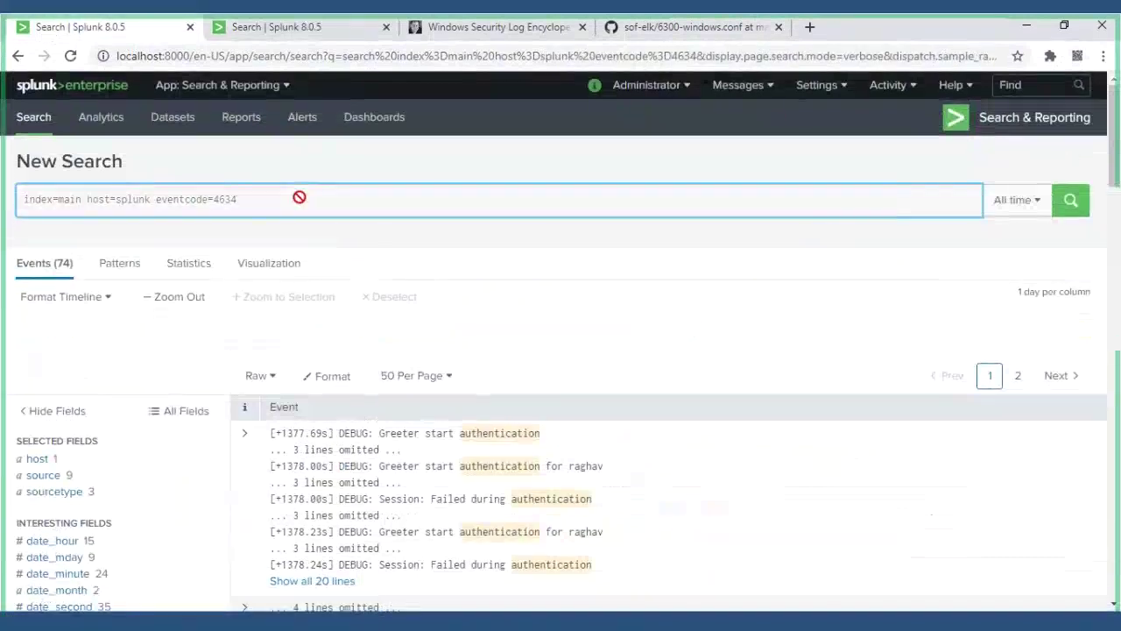
- Remove the host and event code filters from the query and search index=main alone
click(153, 199)
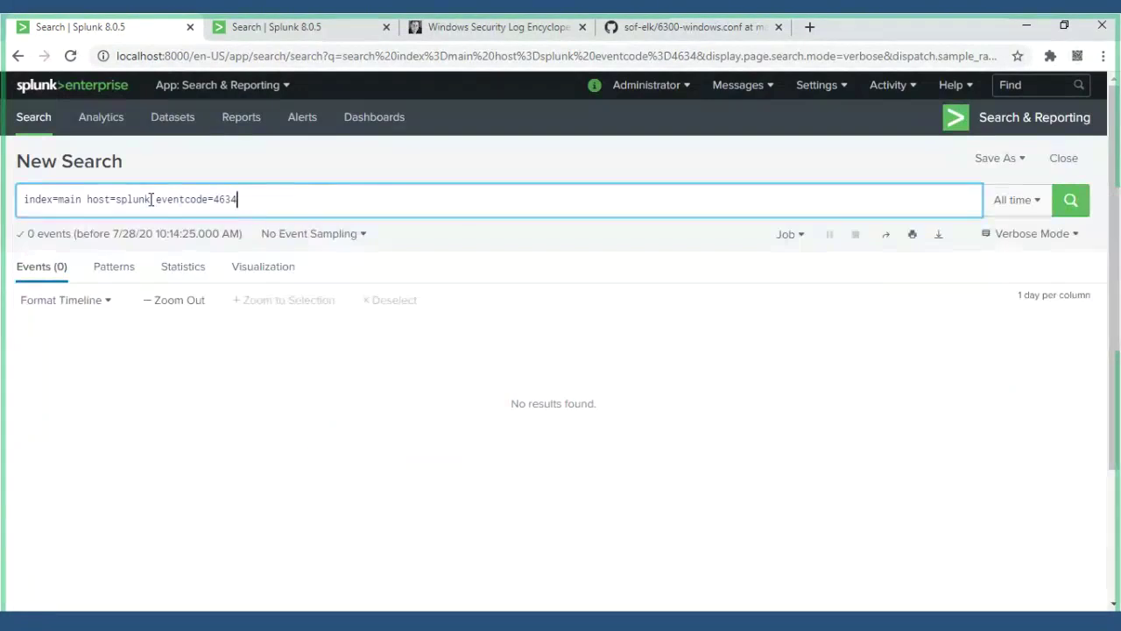
drag(153, 198, 285, 208)
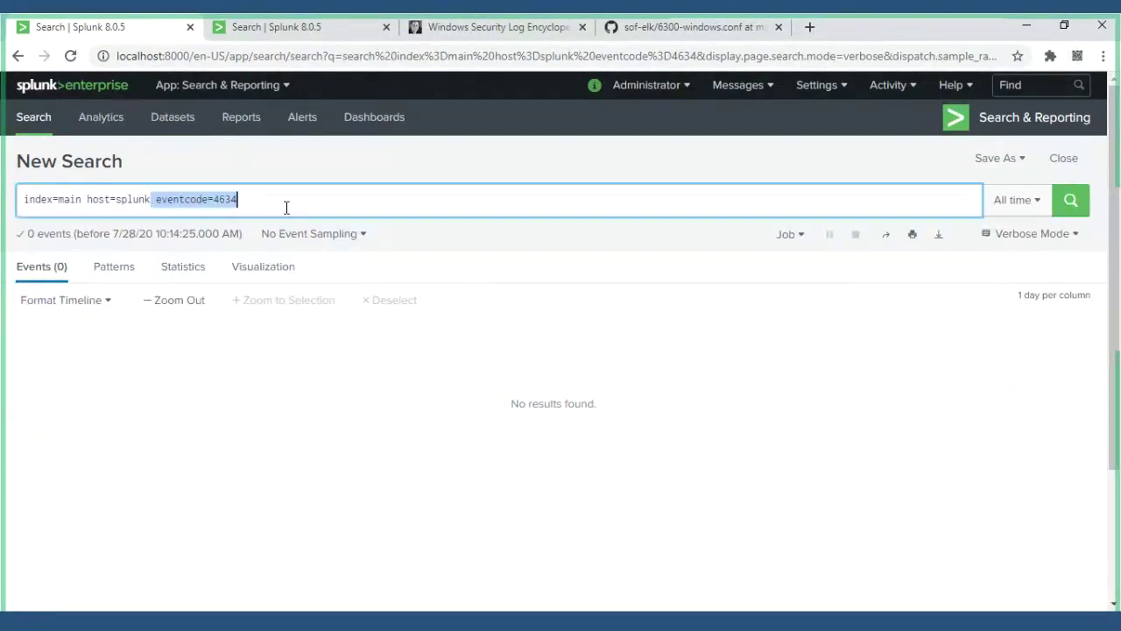
key(BackSpace)
key(BackSpace)
key(BackSpace)
key(BackSpace)
key(BackSpace)
key(BackSpace)
key(BackSpace)
key(BackSpace)
key(BackSpace)
key(BackSpace)
key(BackSpace)
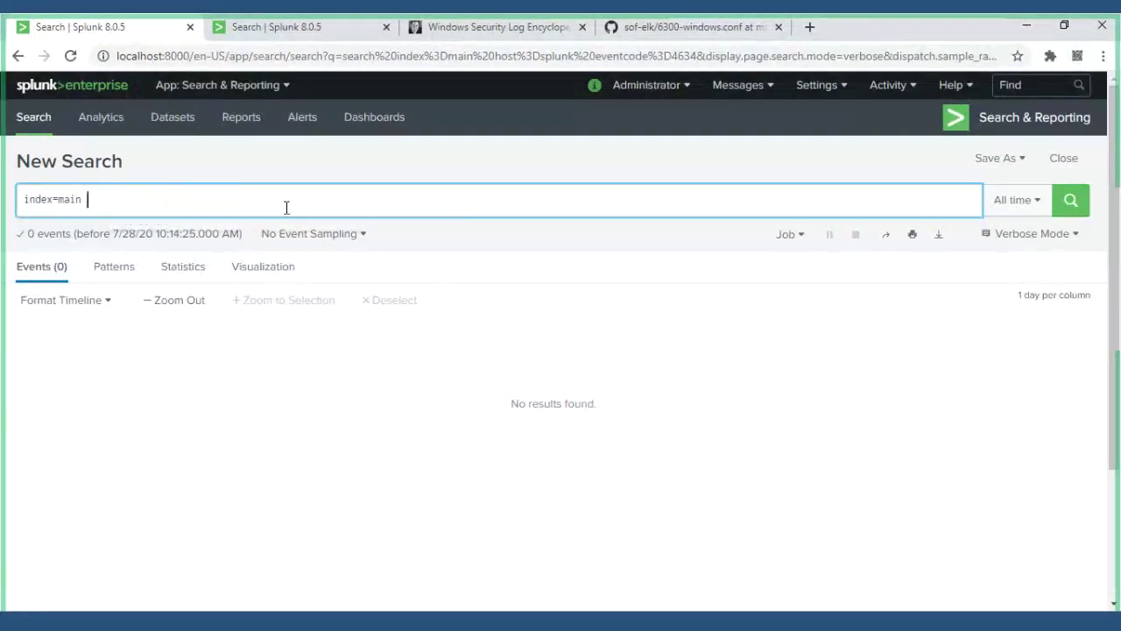
key(Return)
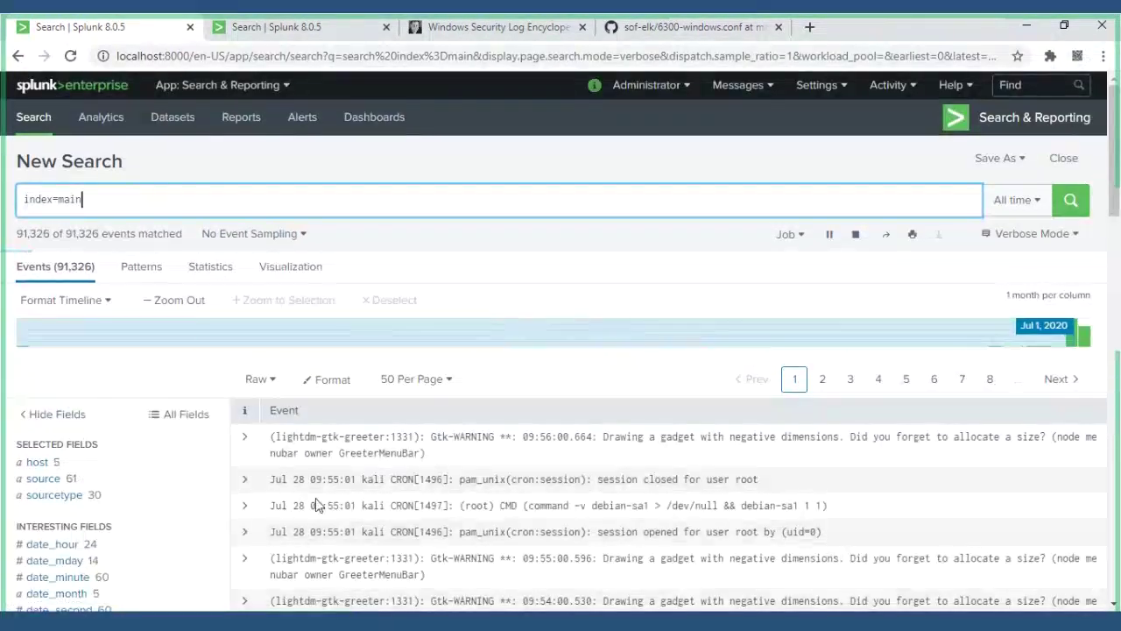
- View the host field's values and filter the search to the host Splunk
scroll(297, 486, down, 2)
scroll(140, 233, up, 2)
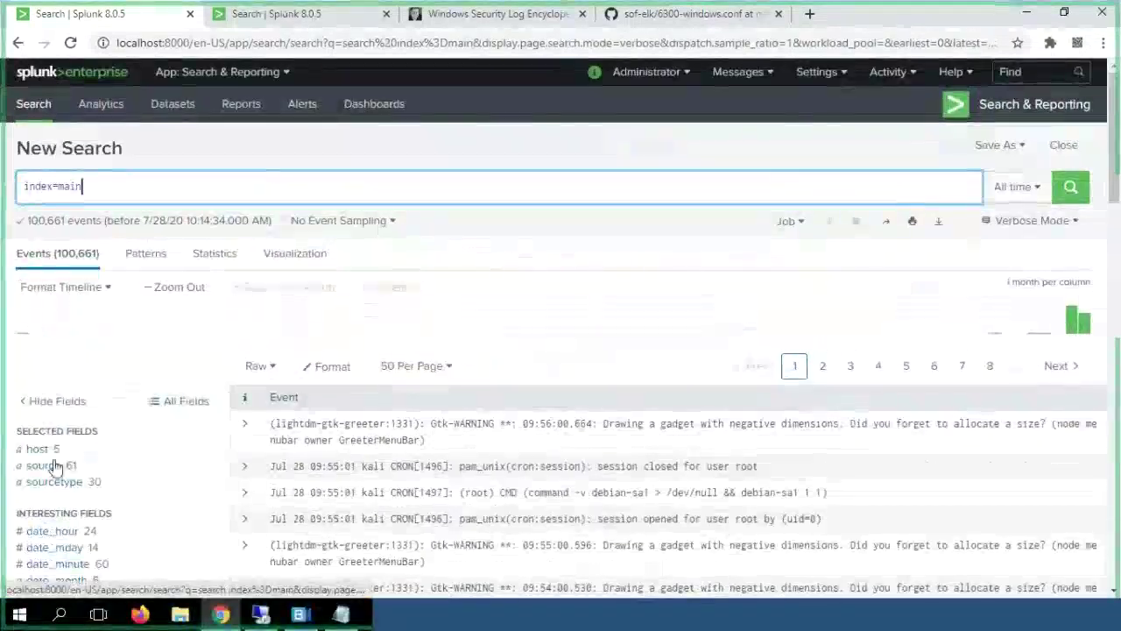
click(37, 449)
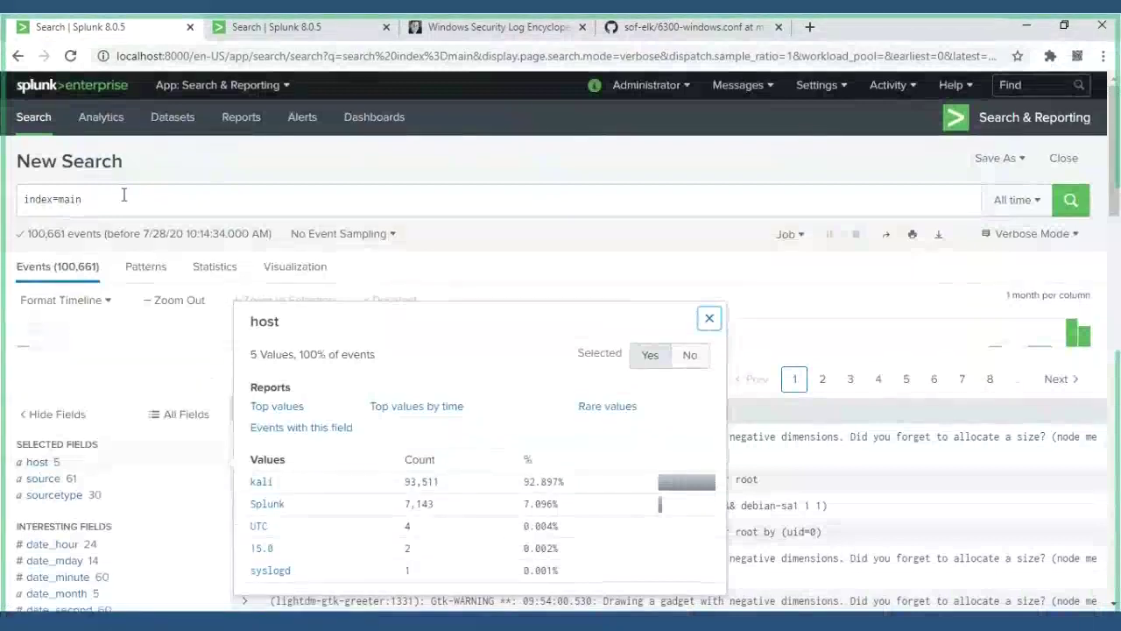
click(277, 505)
- Add EventCode=4634 to the query, run the search and look through the matching Windows security events
click(217, 207)
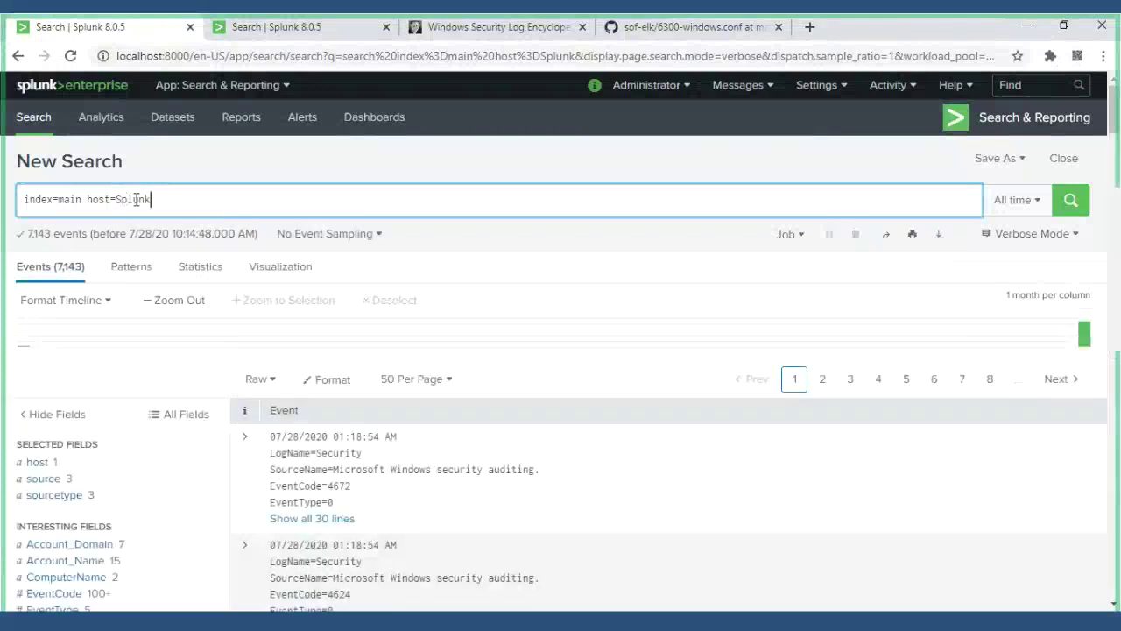
text(e)
text(vent)
key(BackSpace)
key(BackSpace)
key(BackSpace)
key(BackSpace)
key(BackSpace)
text(E)
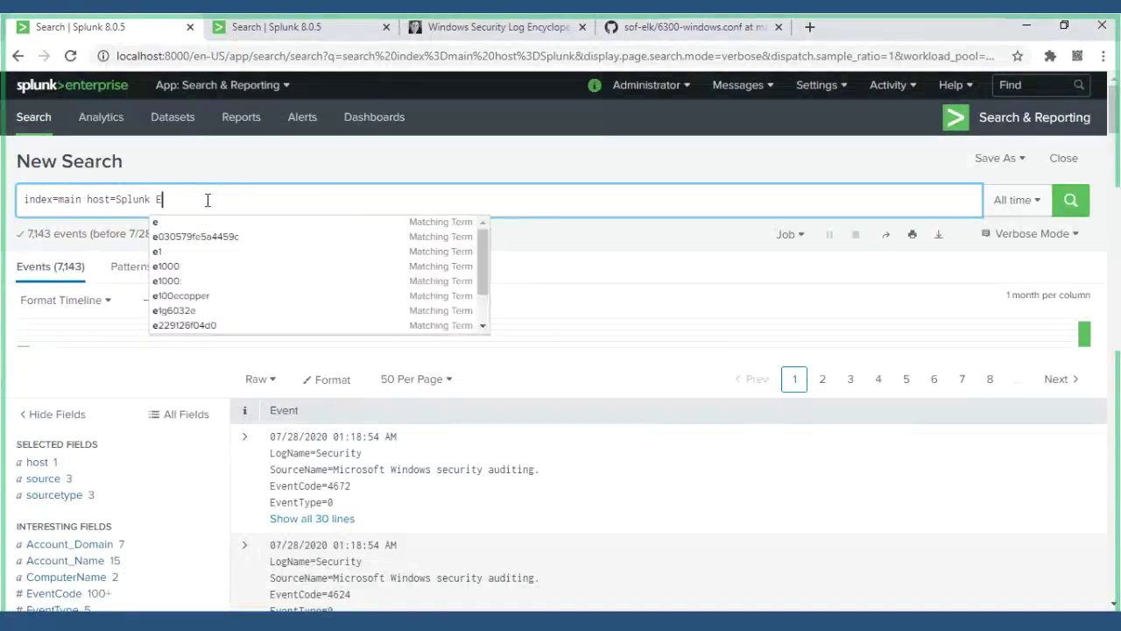
text(ventCo)
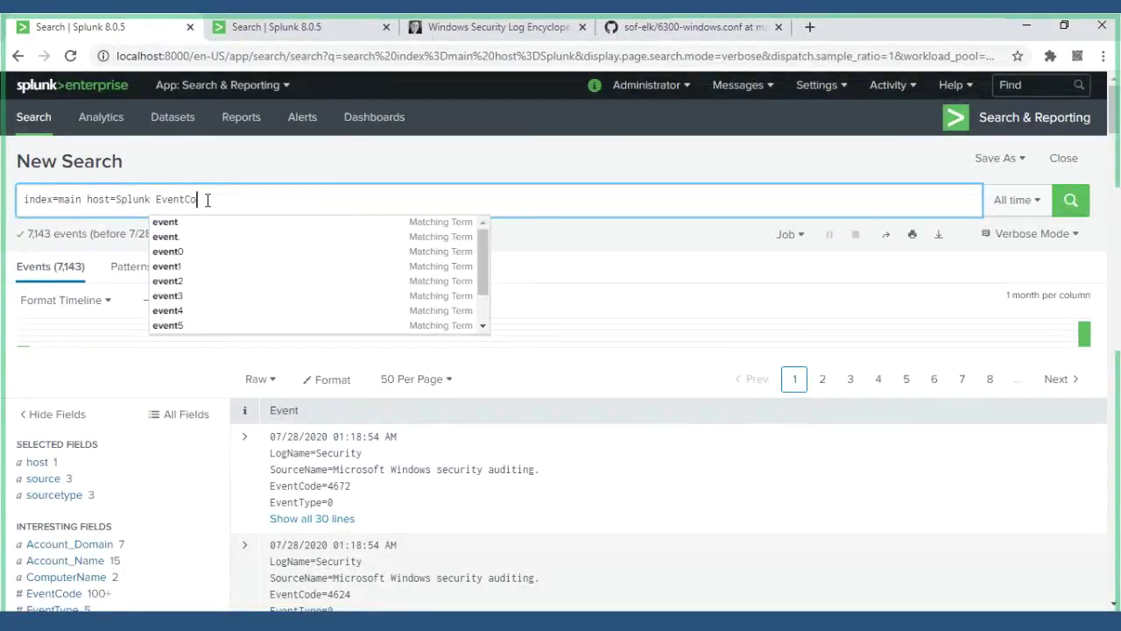
text(de)
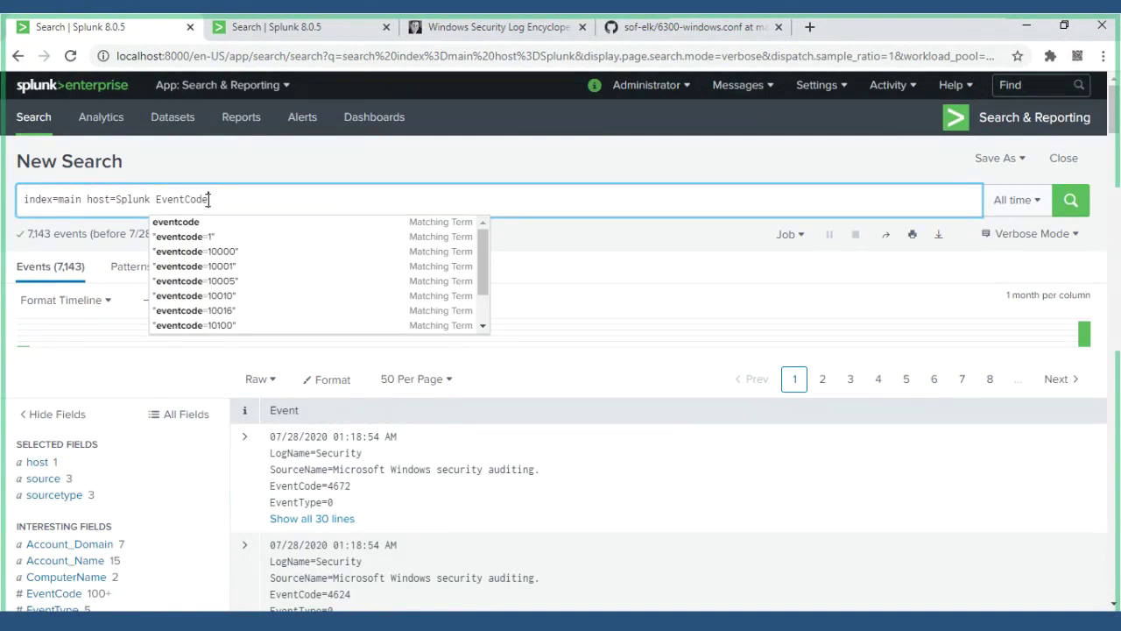
text(=)
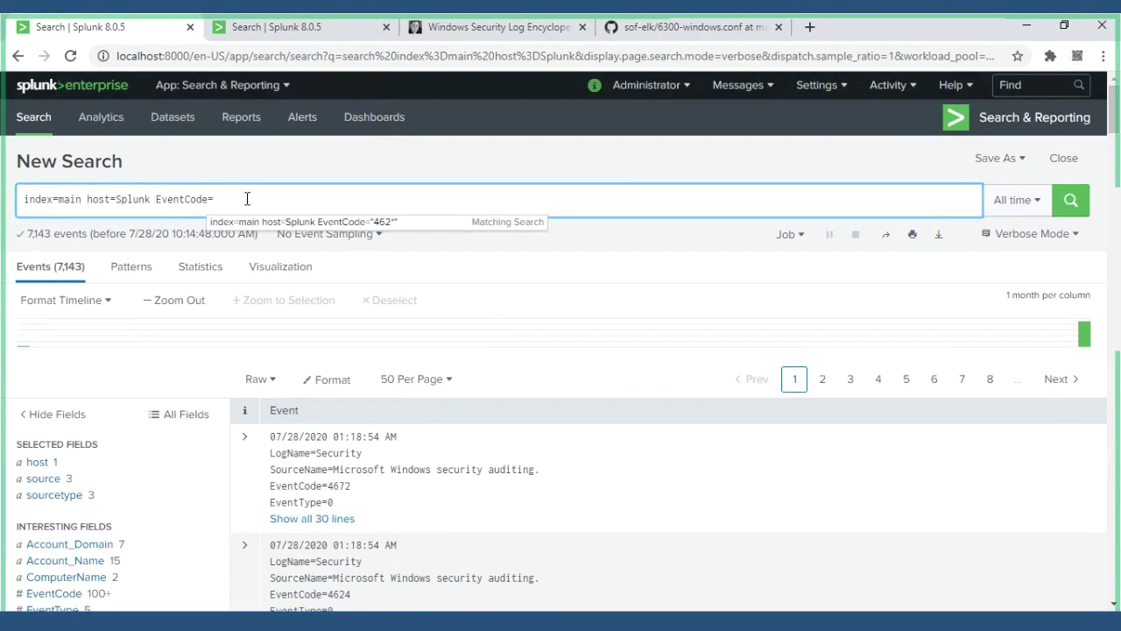
text(4634)
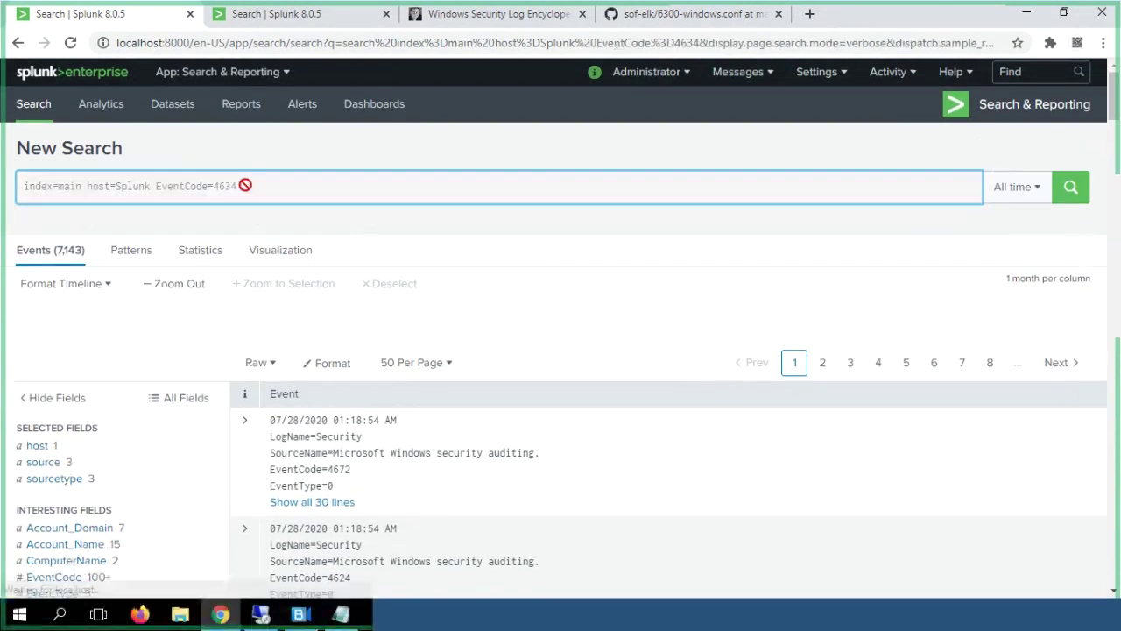
key(Return)
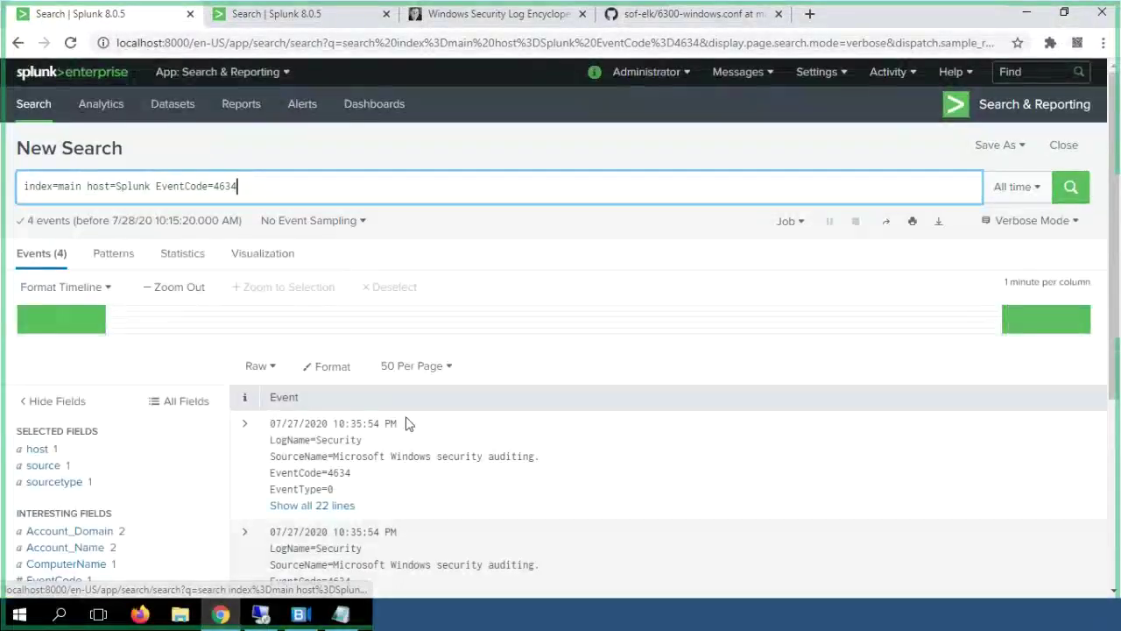
scroll(406, 420, down, 1)
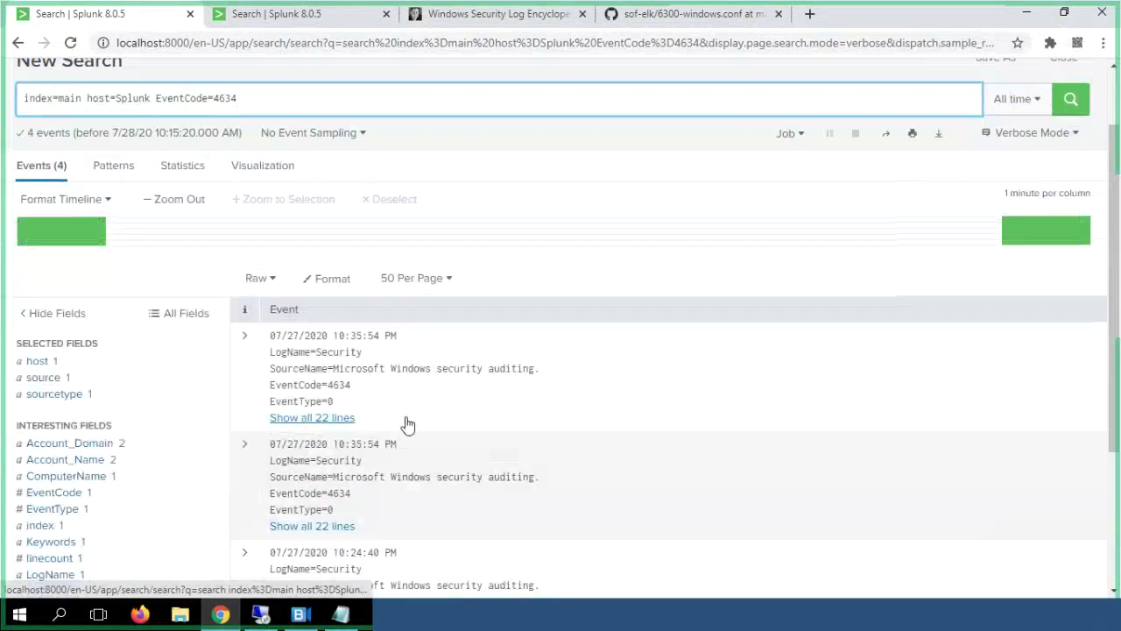
scroll(405, 425, down, 1)
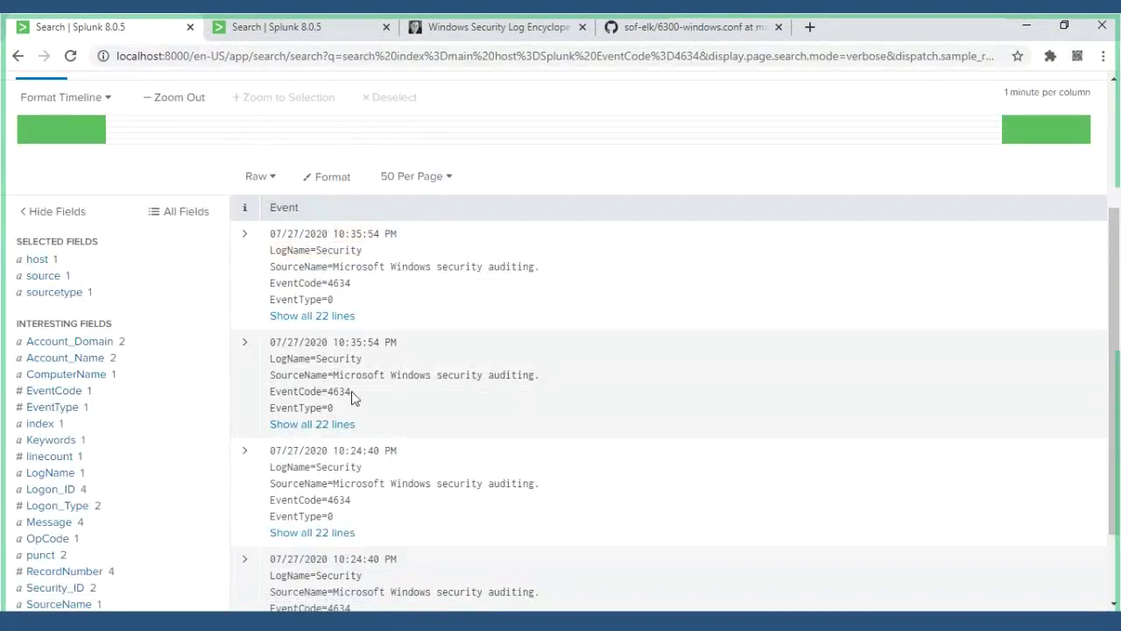
scroll(351, 396, down, 1)
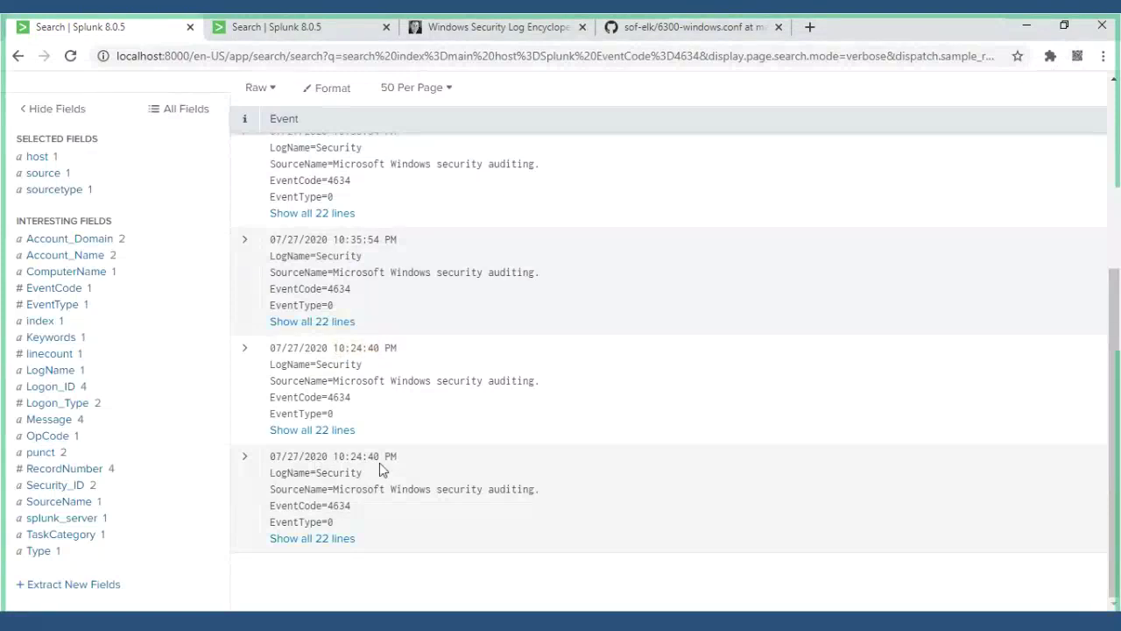
scroll(534, 483, up, 3)
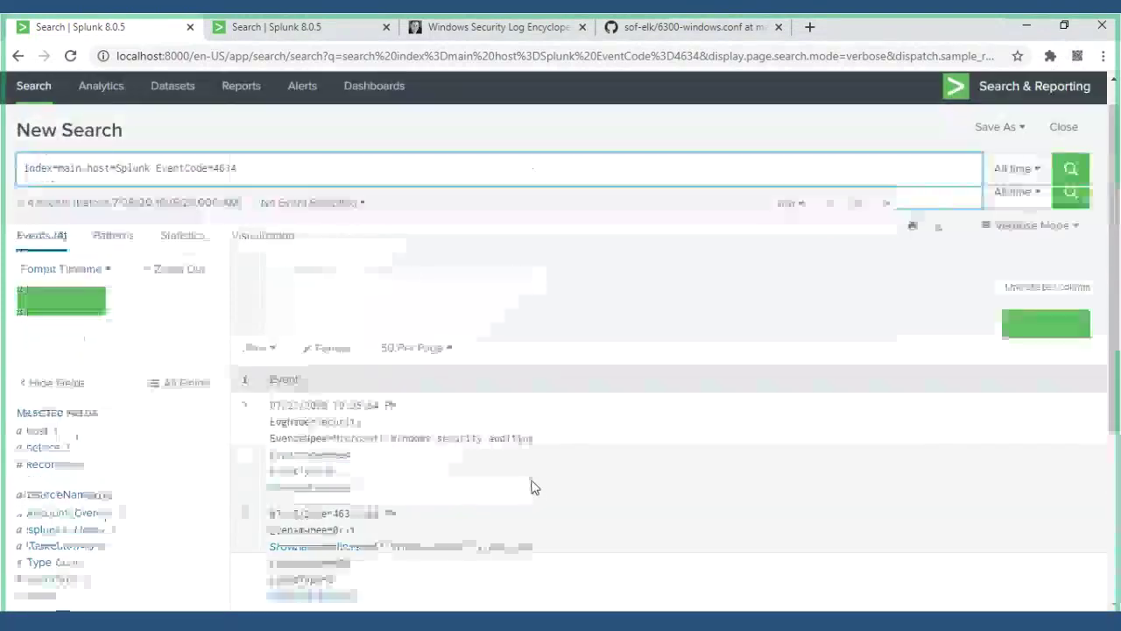